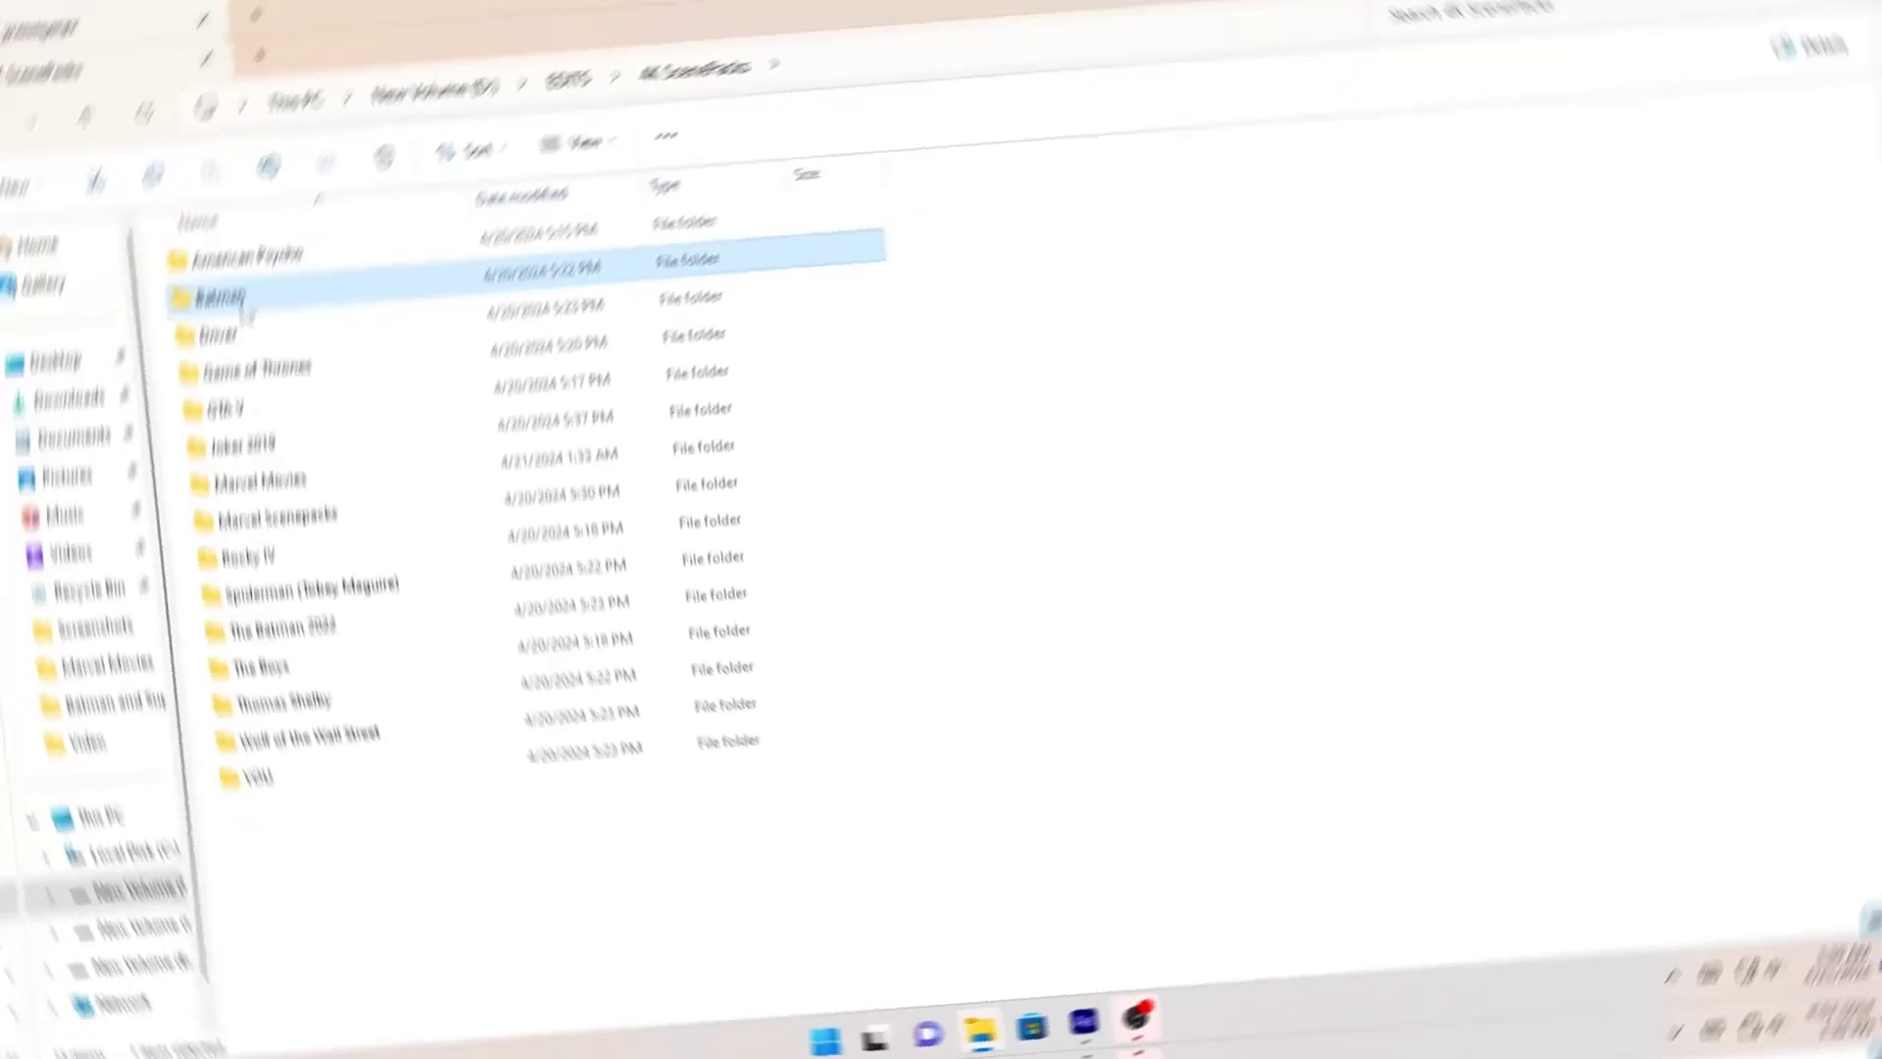
Open the Batman scenepack folder and check the frame width and height in the Batman Begins 4K file's property details
{"action": "double_click", "coordinate": [221, 333]}
{"action": "right_click", "coordinate": [297, 265]}
{"action": "left_click", "coordinate": [392, 559]}
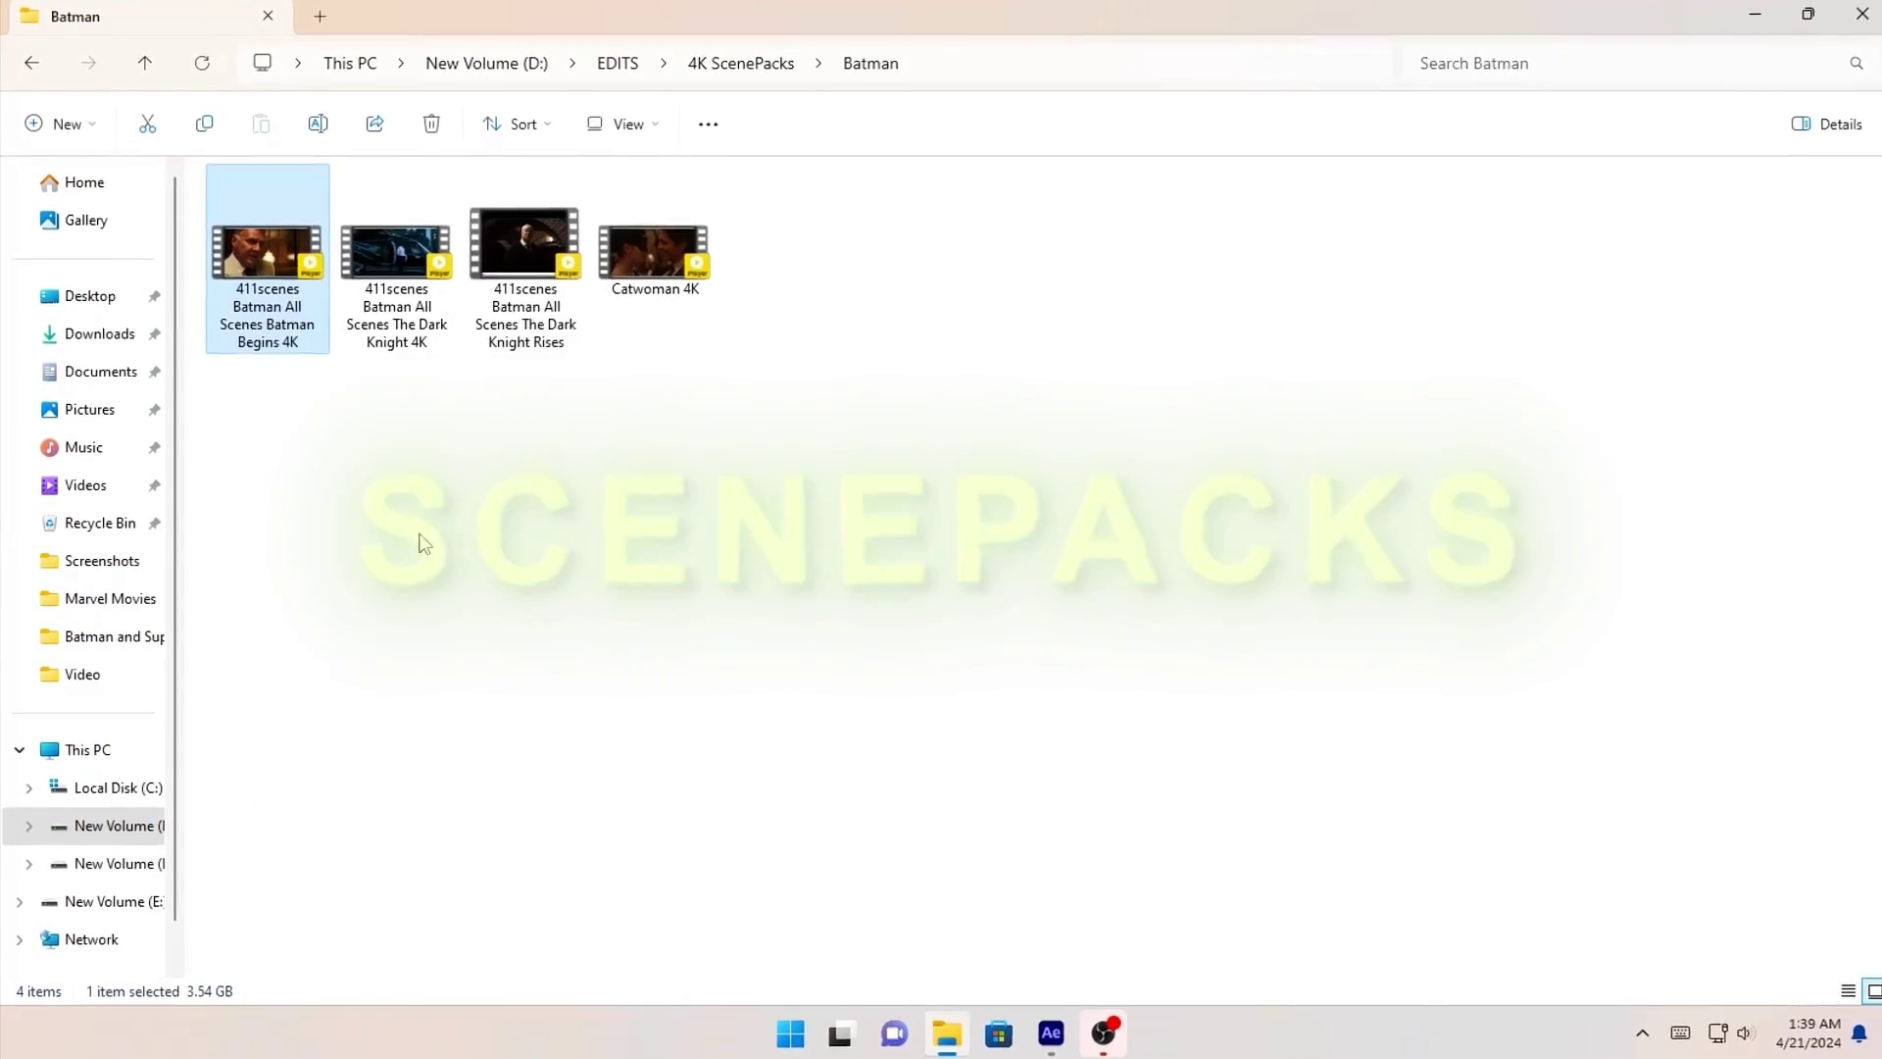
{"action": "left_click", "coordinate": [450, 312]}
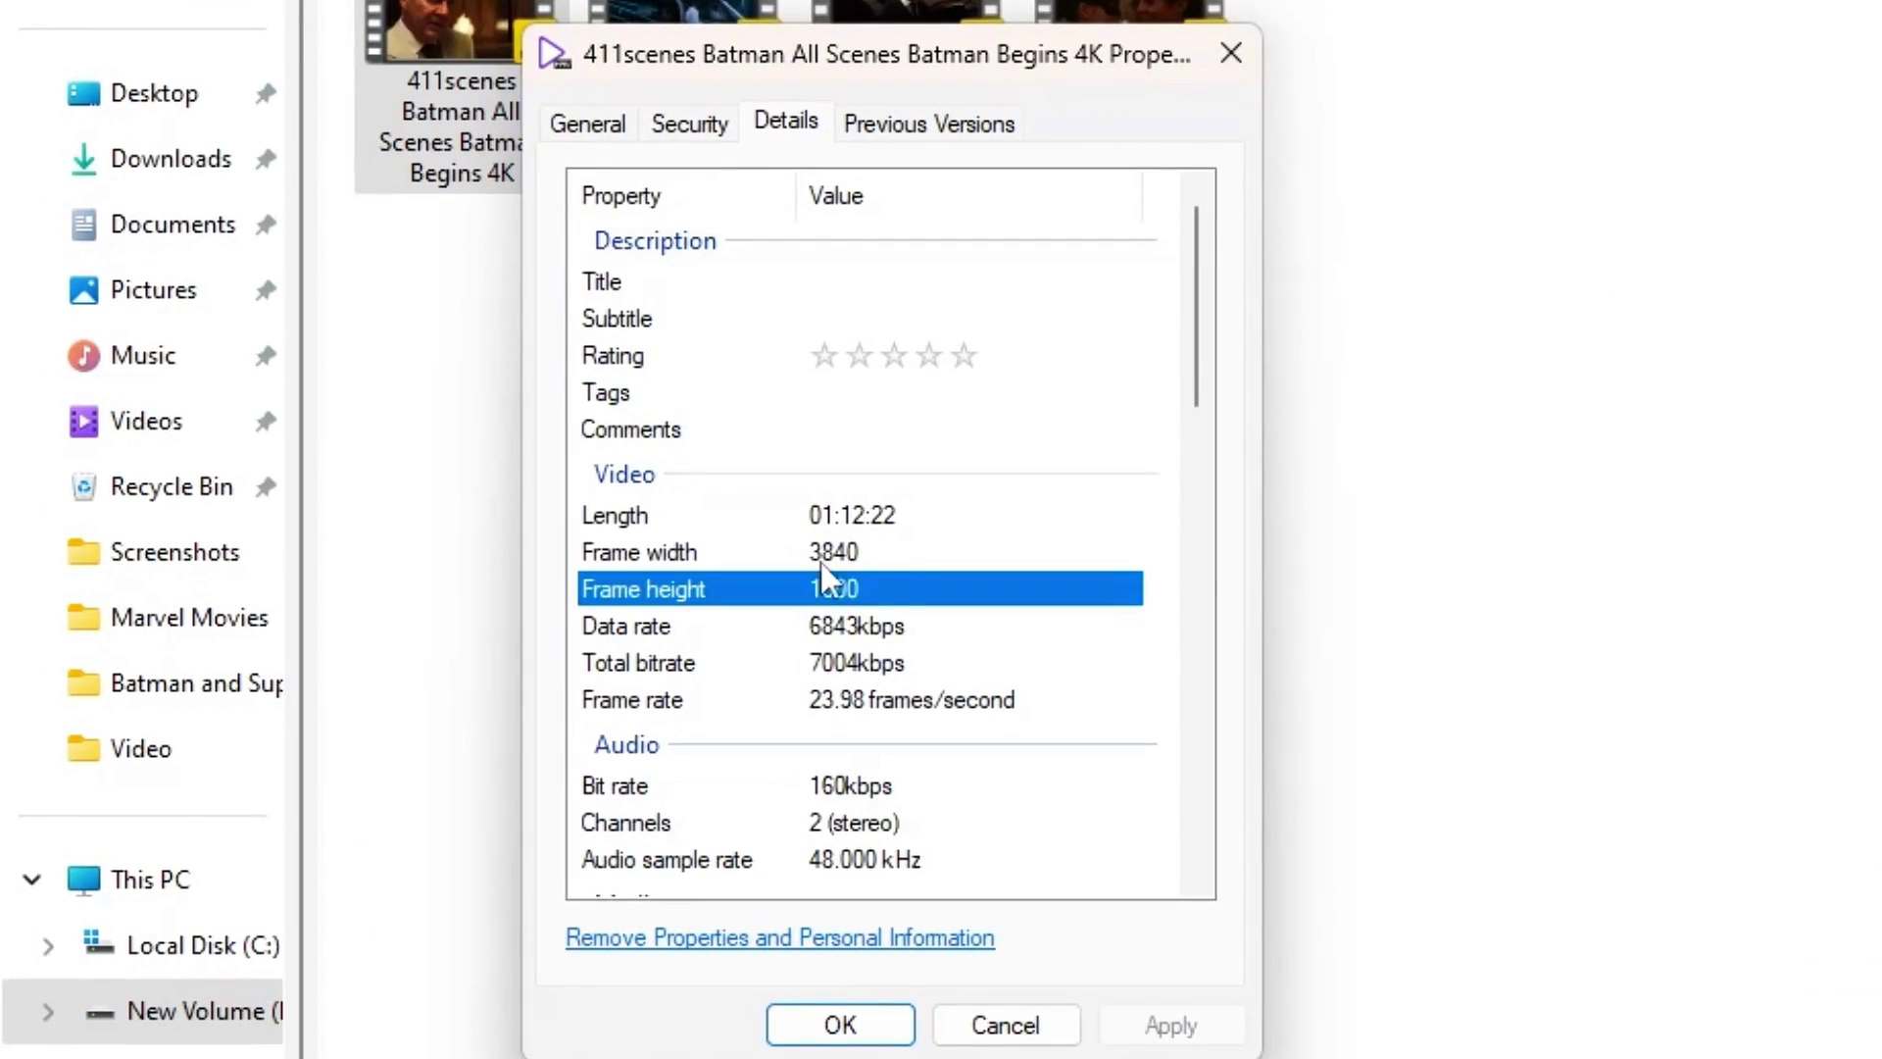
{"action": "left_click", "coordinate": [840, 564]}
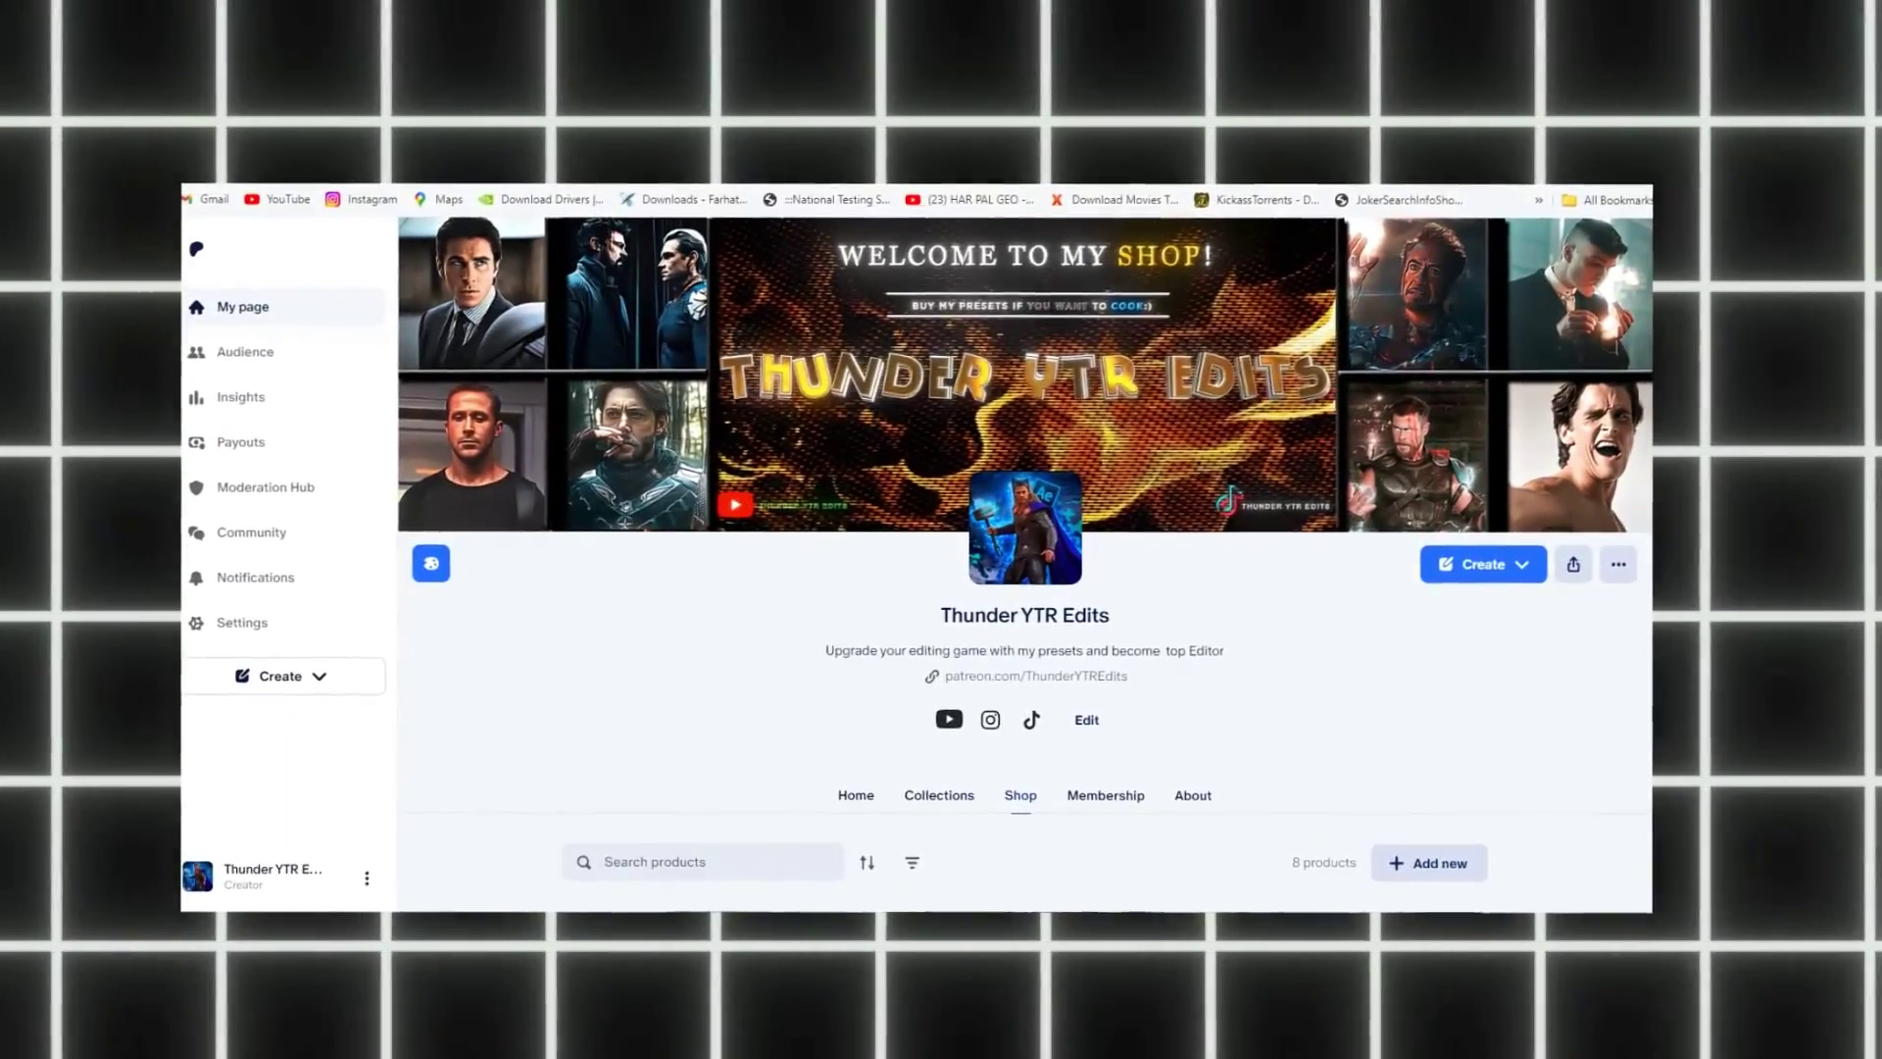
Browse the product listings in the Thunder YTR Edits shop on Patreon
{"action": "scroll", "coordinate": [1024, 589], "scroll_direction": "down", "scroll_amount": 3}
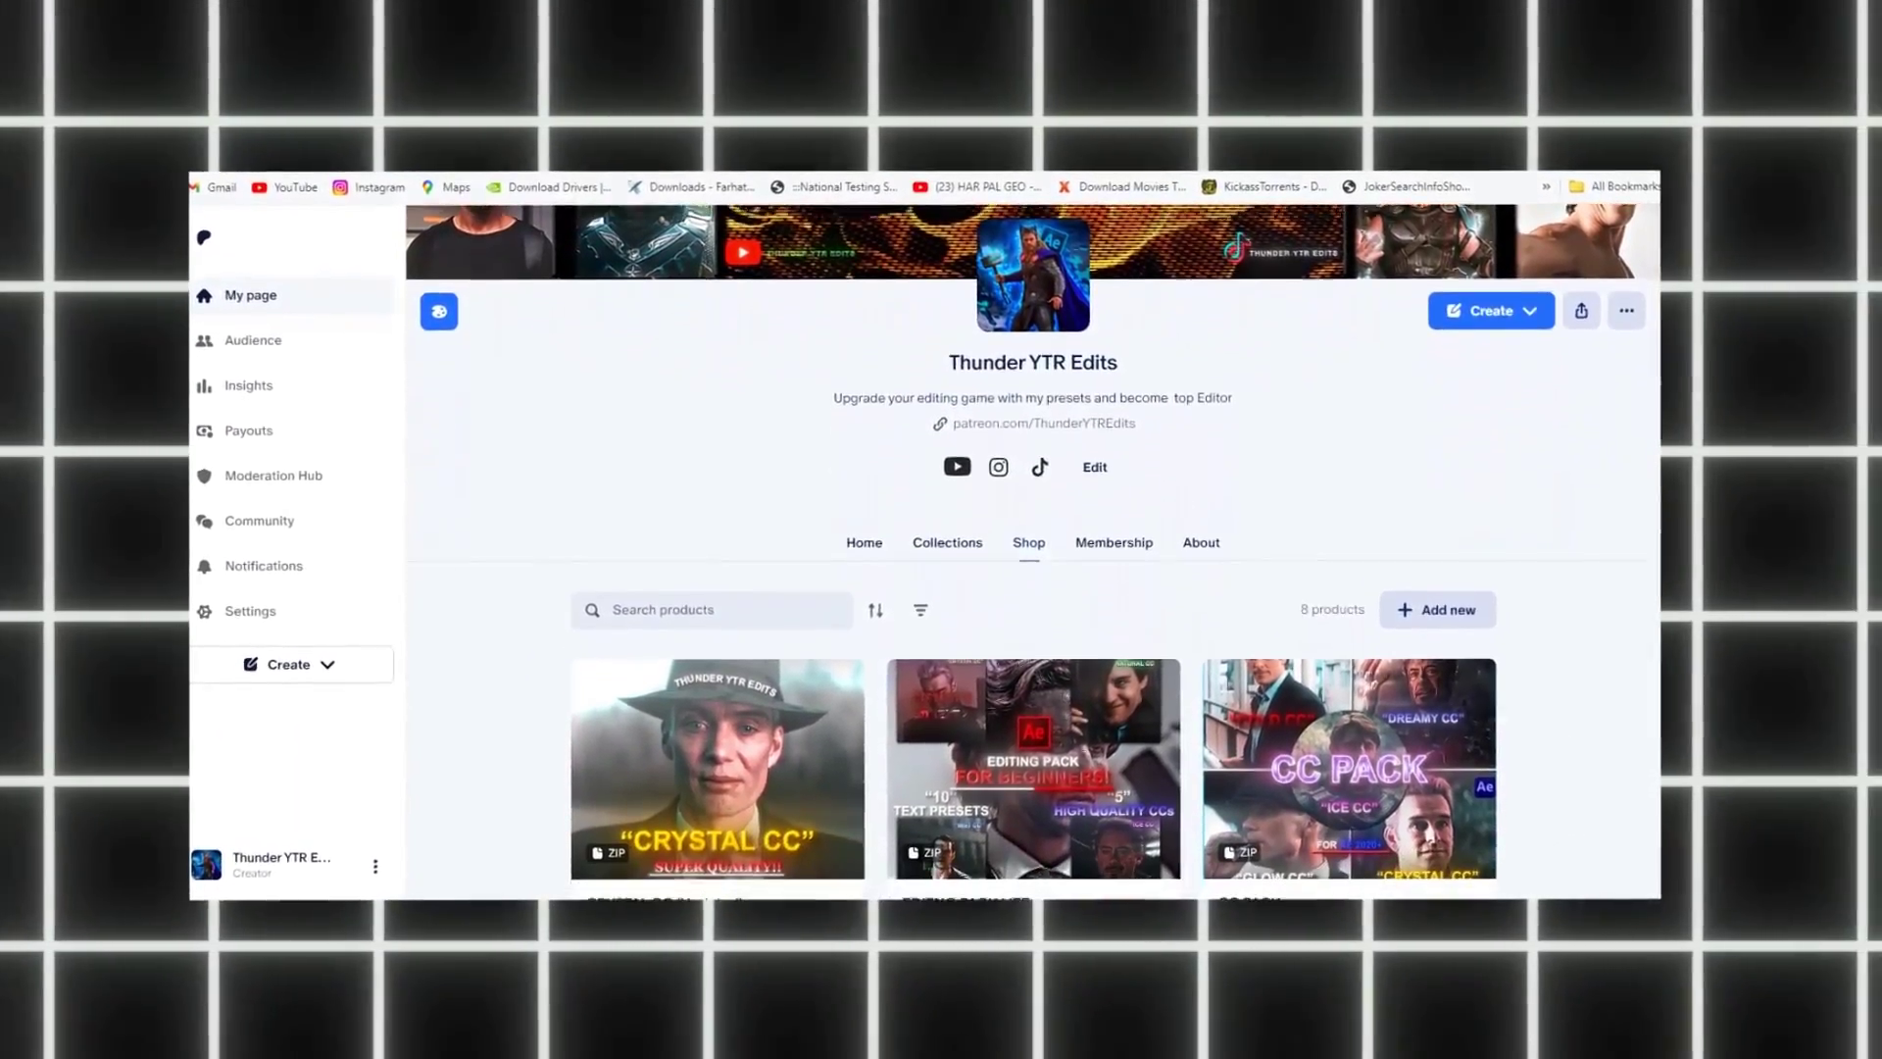
{"action": "scroll", "coordinate": [1034, 588], "scroll_direction": "down", "scroll_amount": 3}
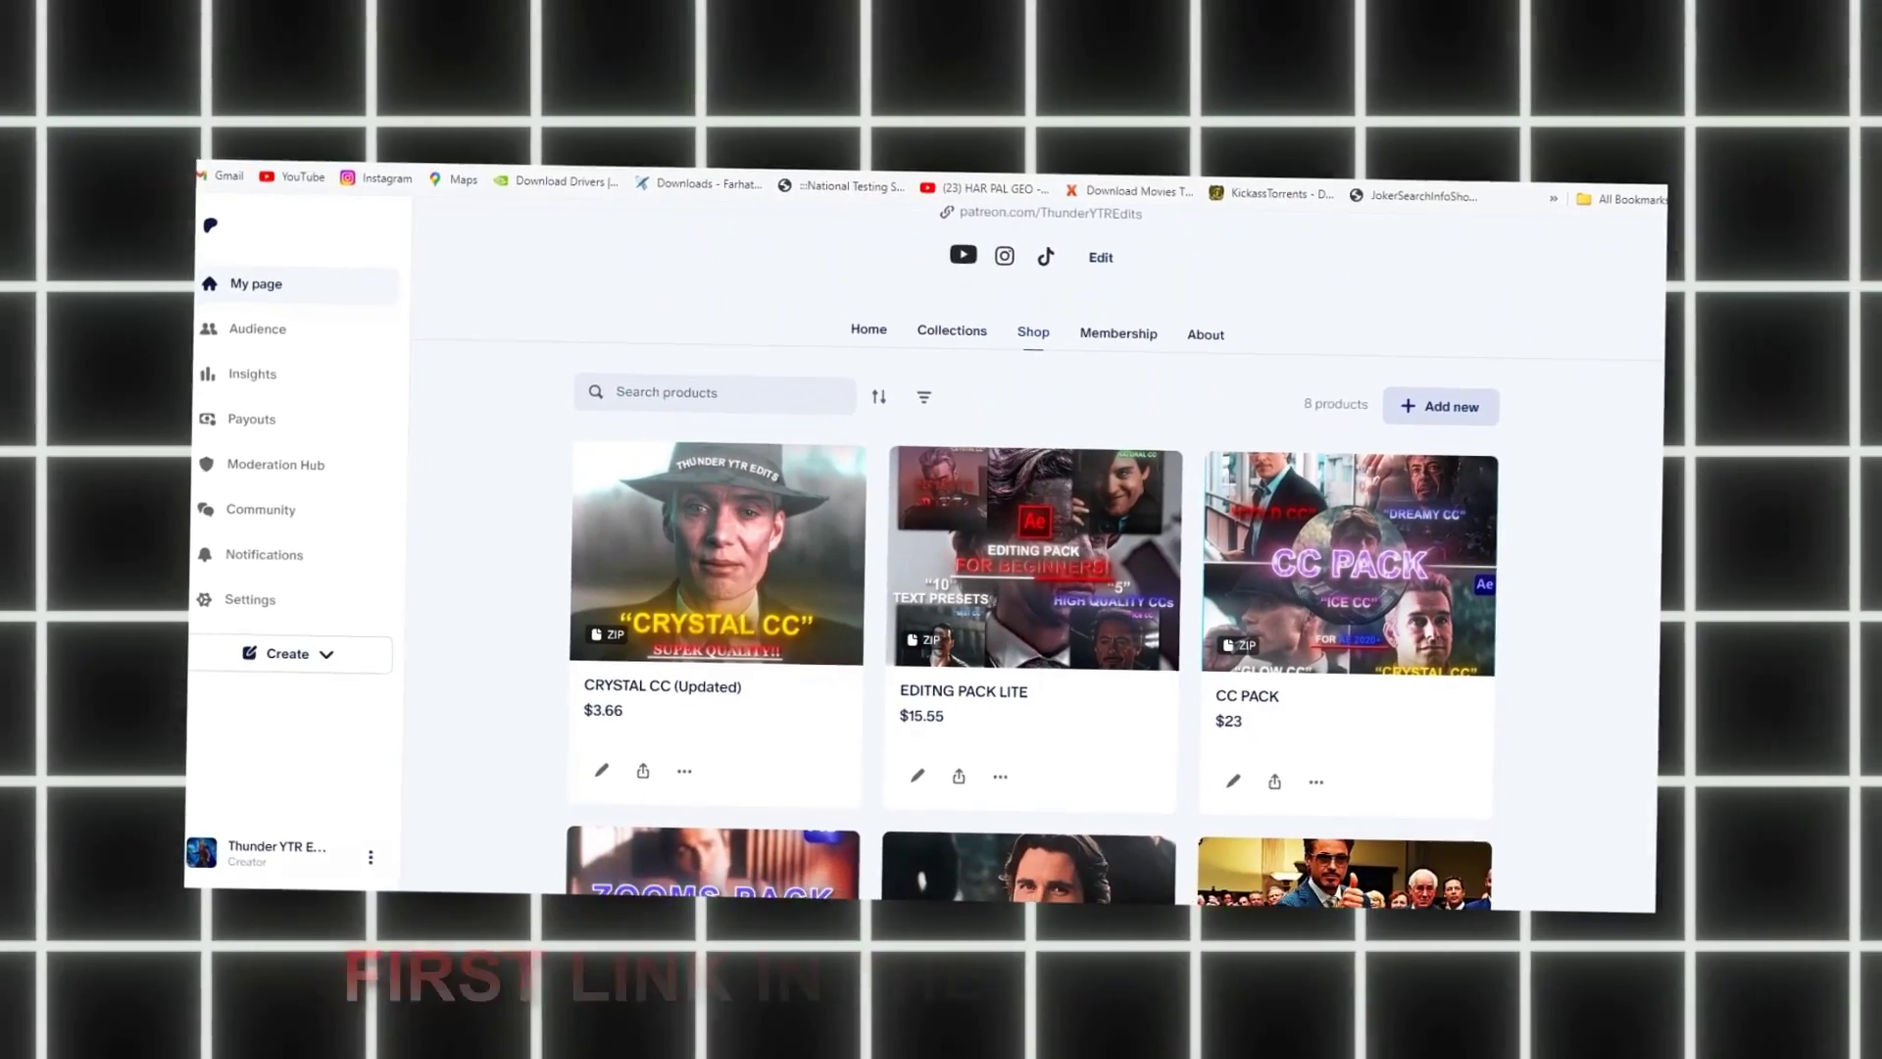
{"action": "scroll", "coordinate": [1029, 588], "scroll_direction": "down", "scroll_amount": 2}
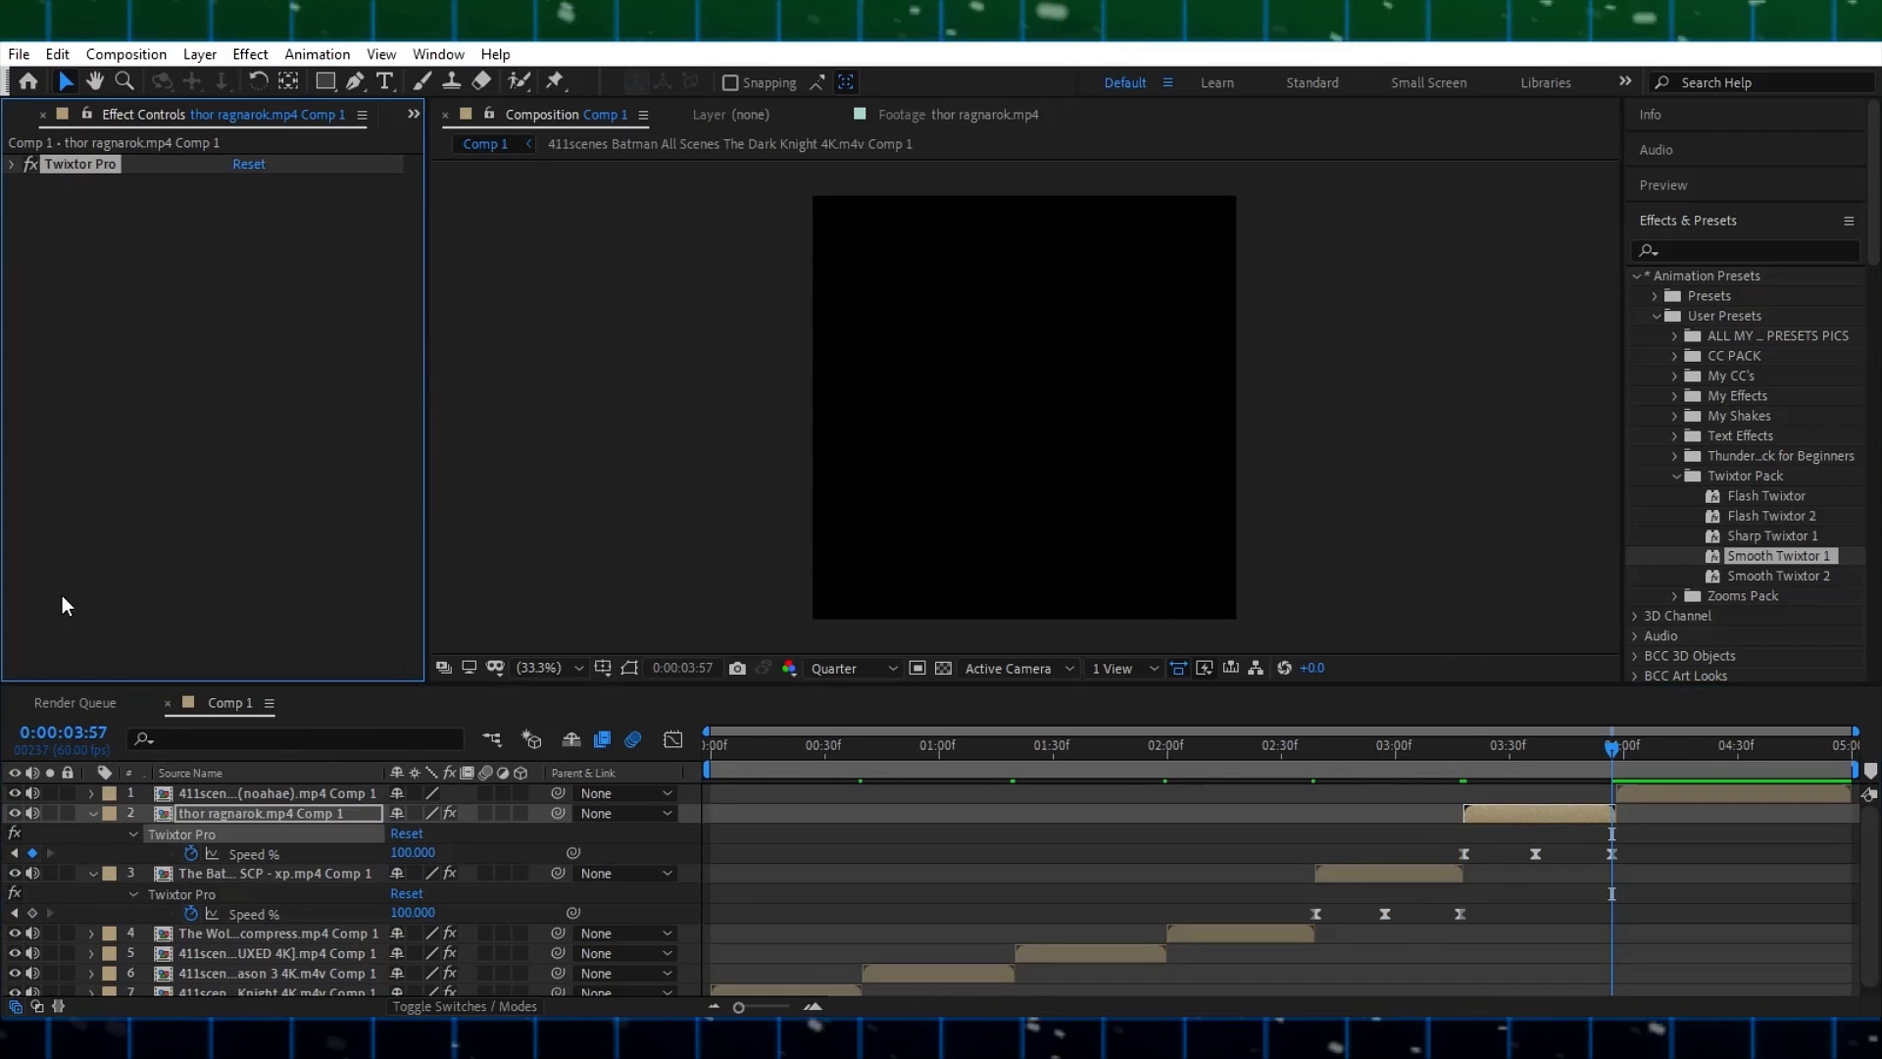
Pre-compose all clip and adjustment layers of Comp 1 into a single layer and play it back
{"action": "left_click", "coordinate": [247, 265]}
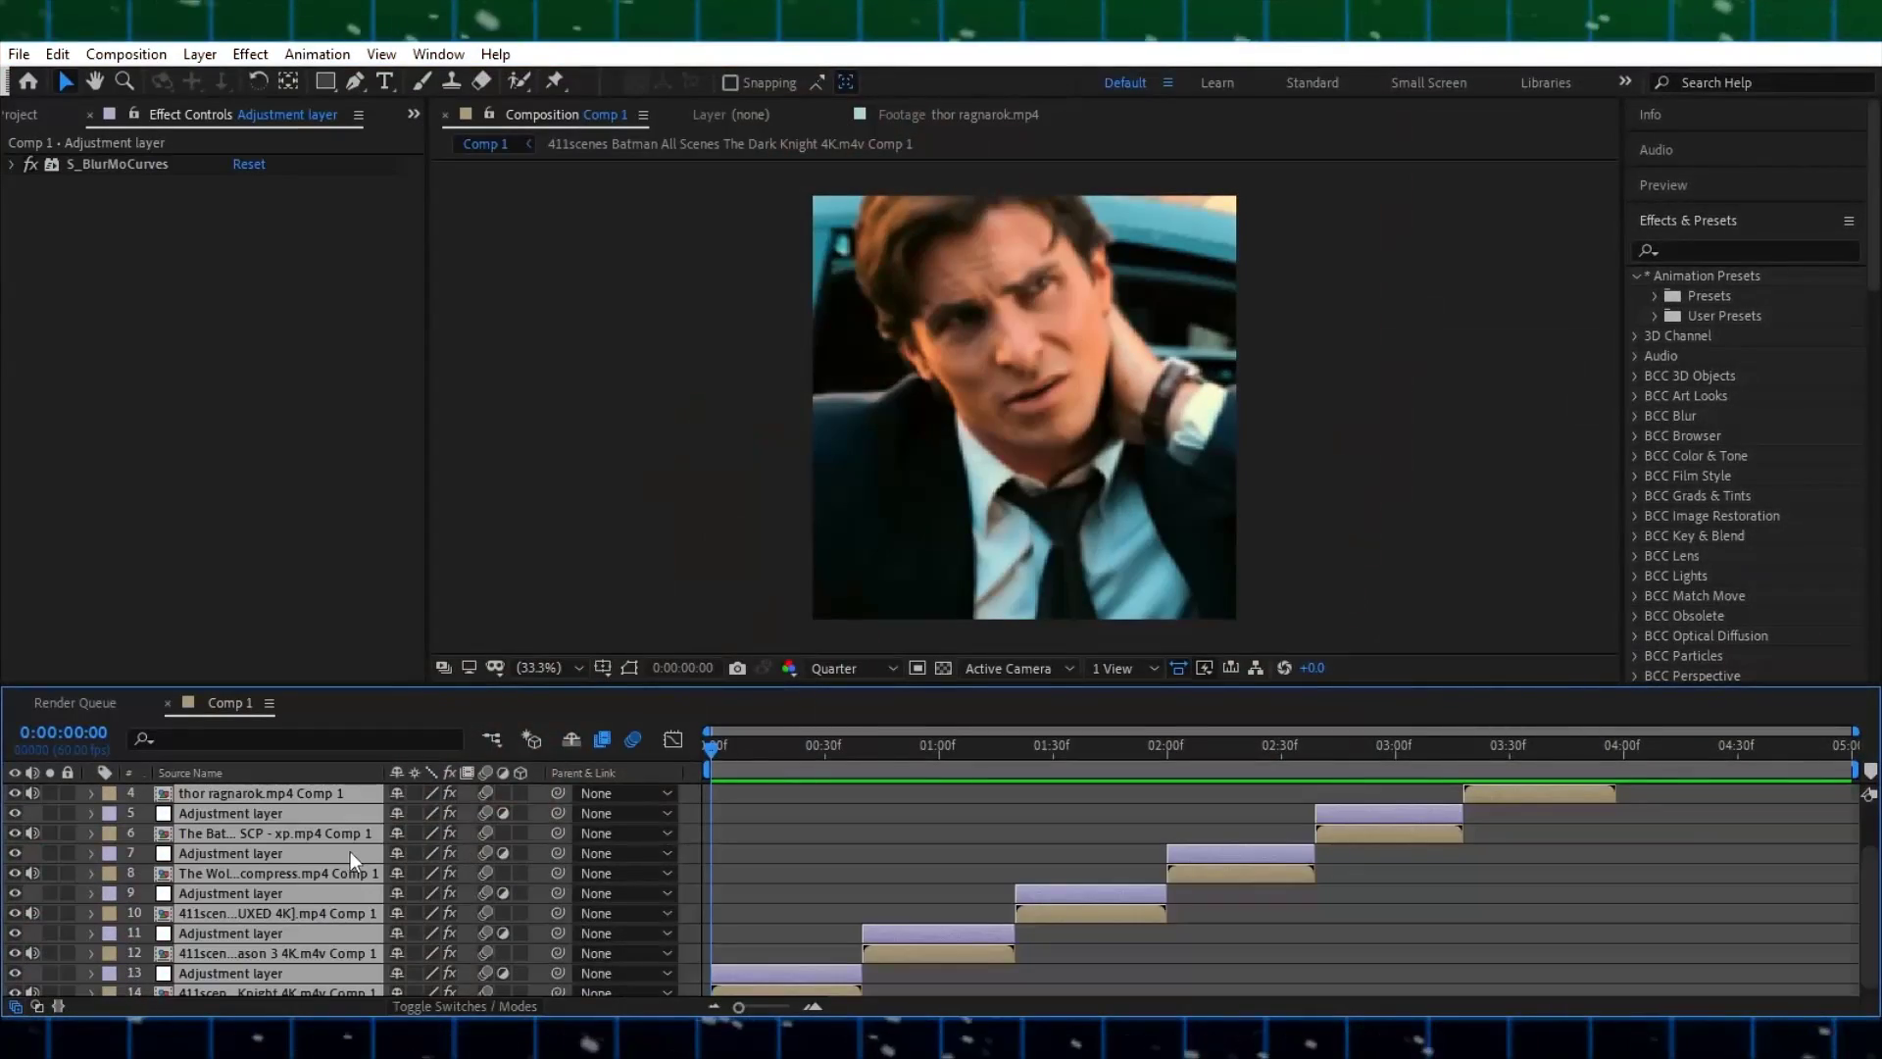
{"action": "right_click", "coordinate": [350, 853]}
{"action": "left_click", "coordinate": [395, 720]}
{"action": "left_click", "coordinate": [990, 672]}
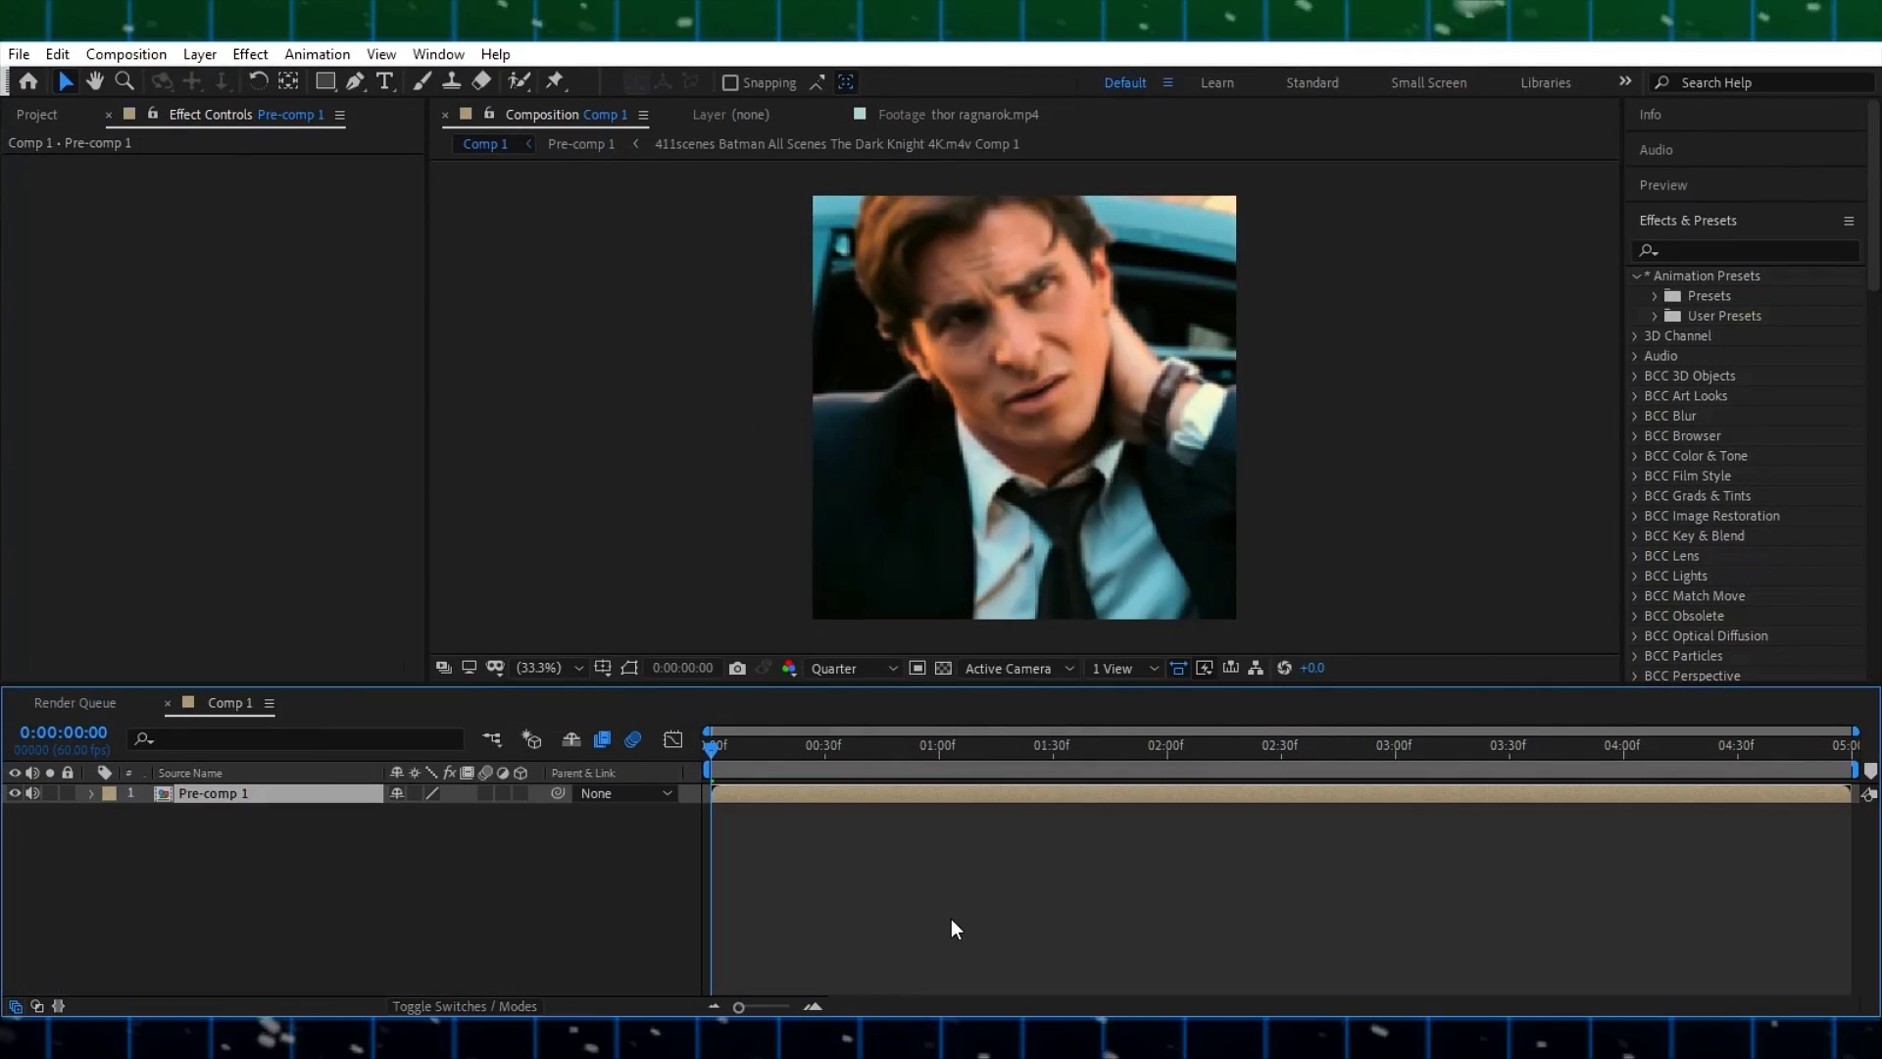
{"action": "key", "text": "space"}
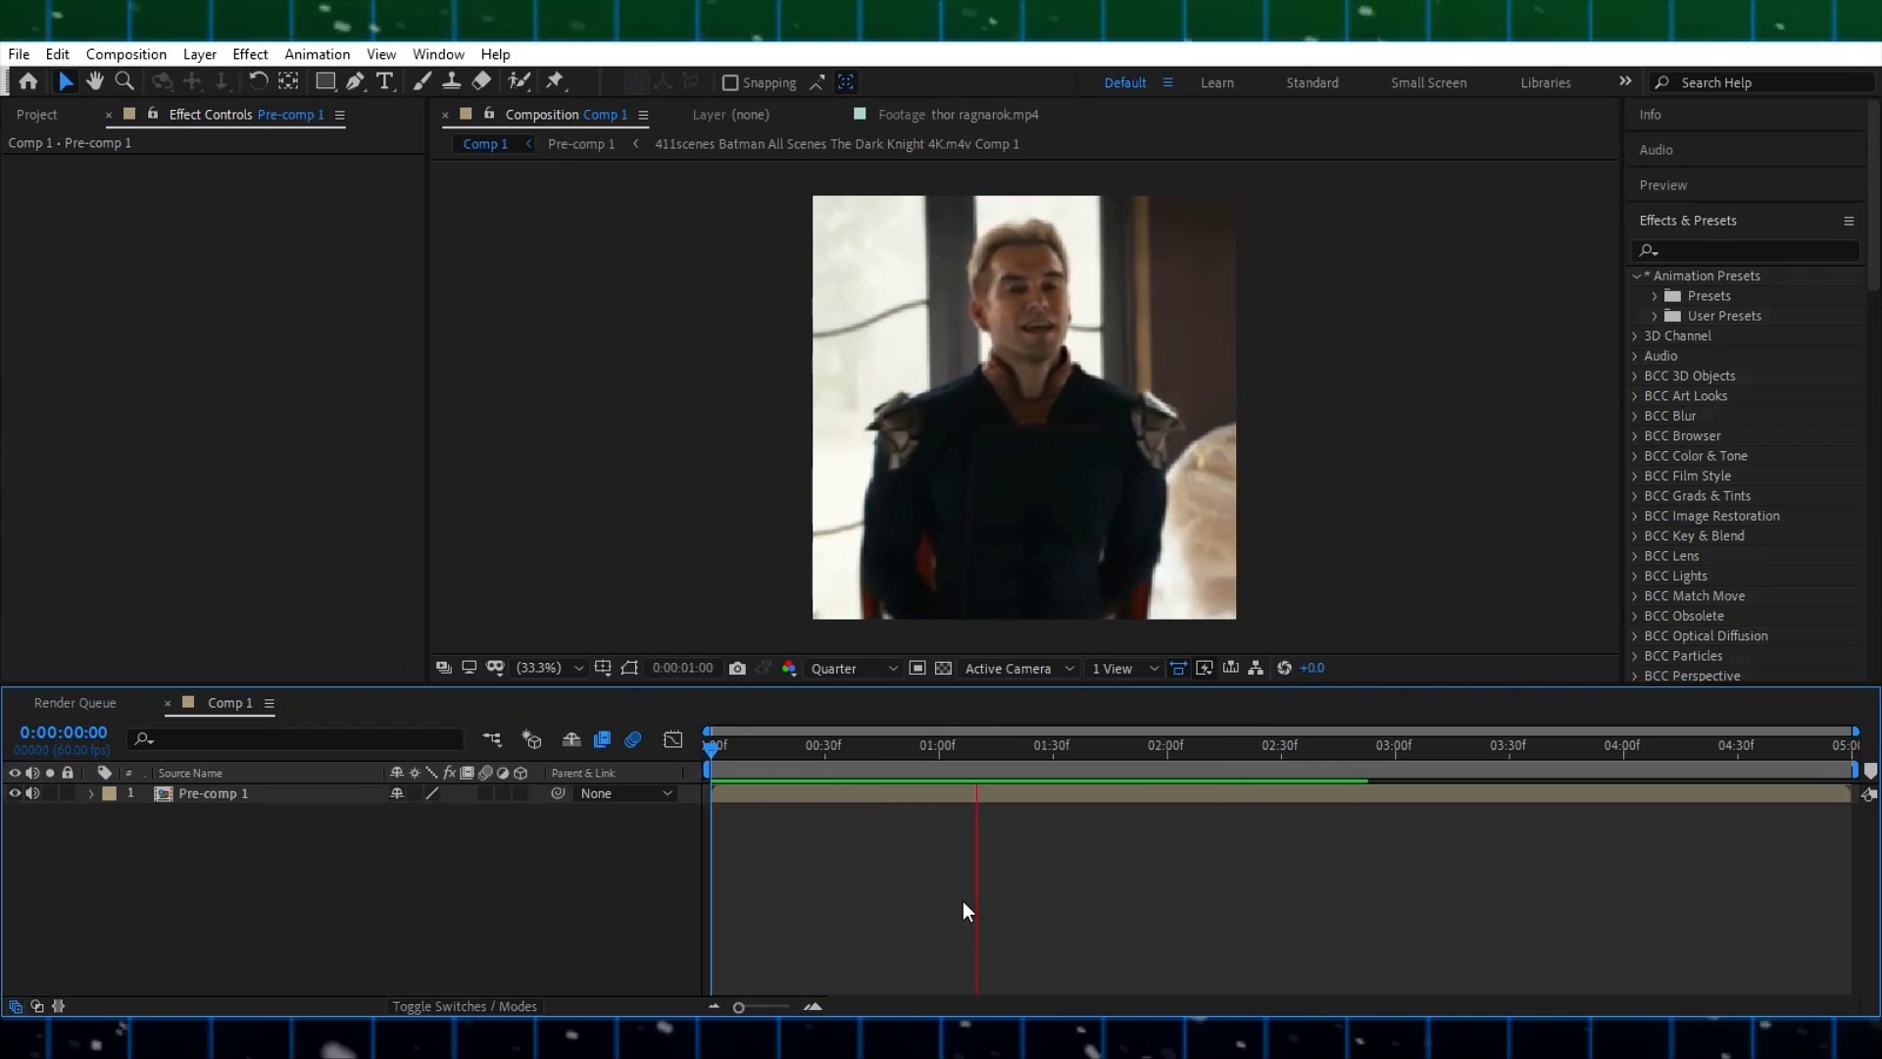
Add a new adjustment layer above the pre-comp and apply the Blur & Sharpen category's Sharpen effect to it
{"action": "right_click", "coordinate": [518, 373]}
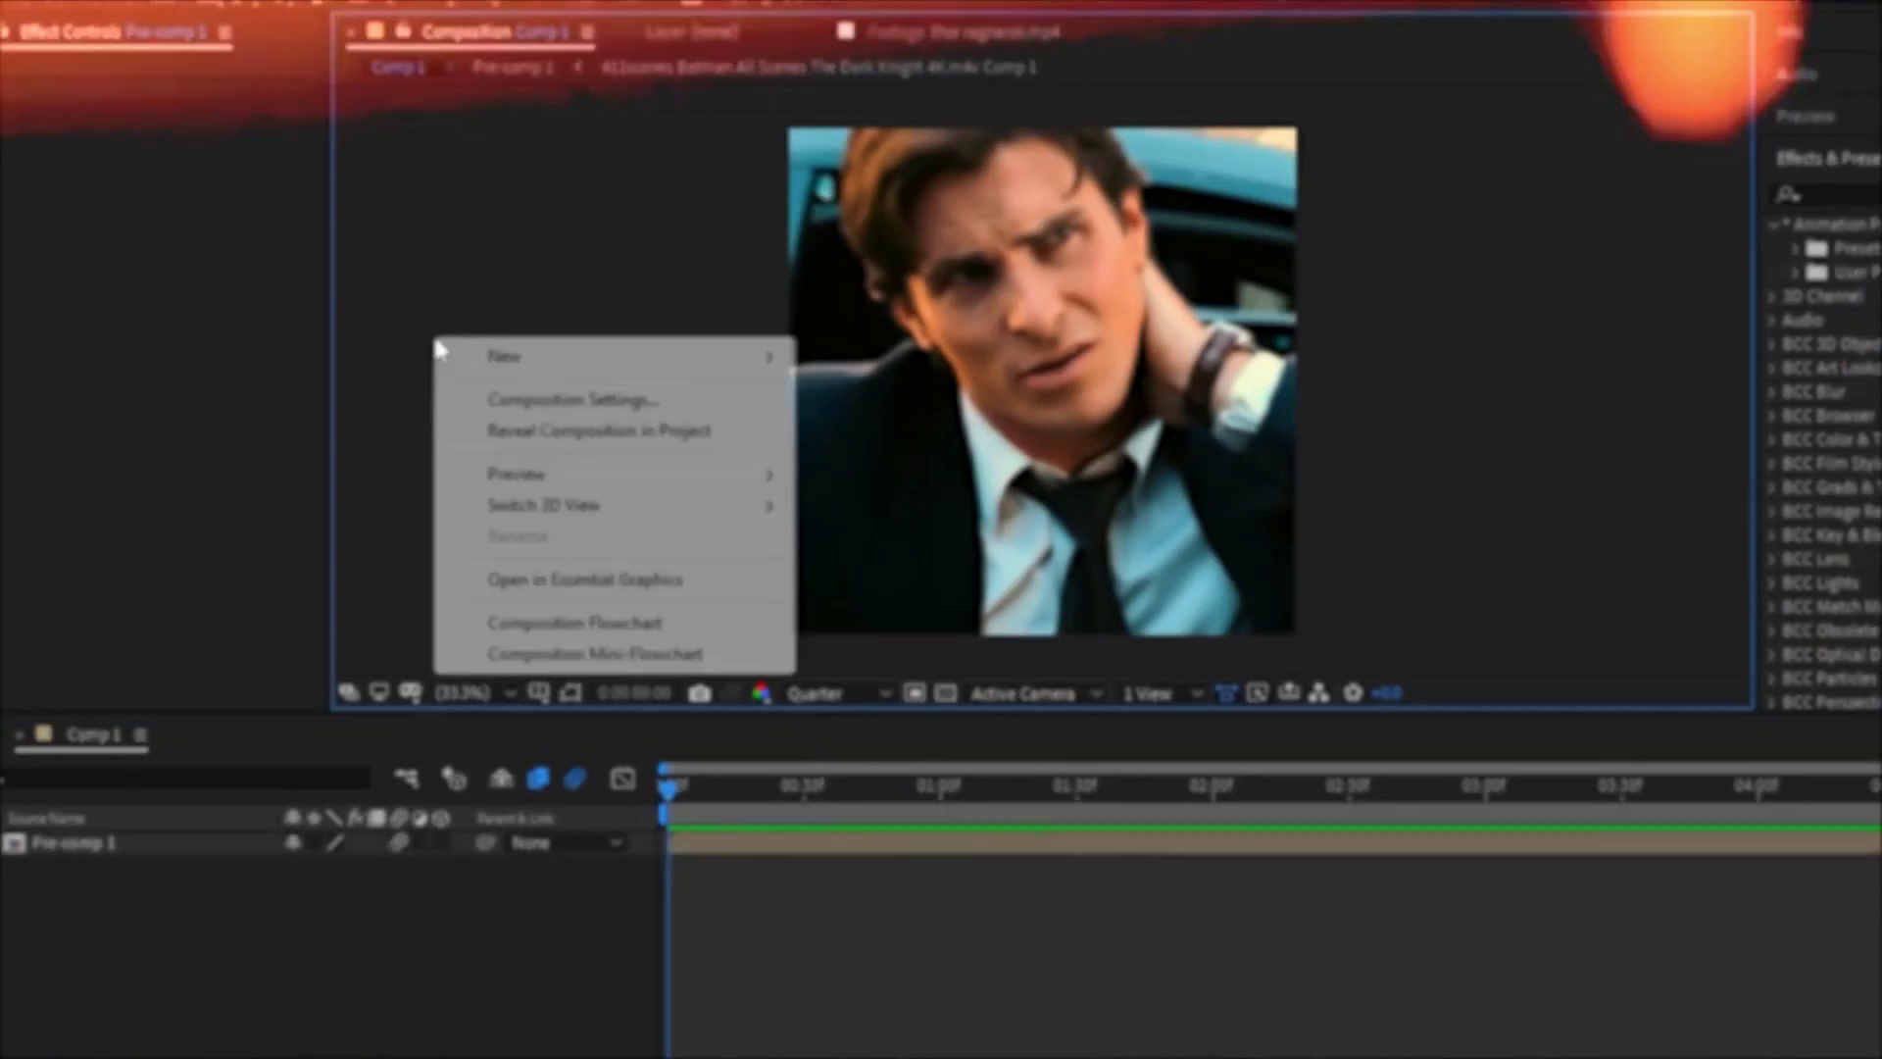
{"action": "mouse_move", "coordinate": [574, 385]}
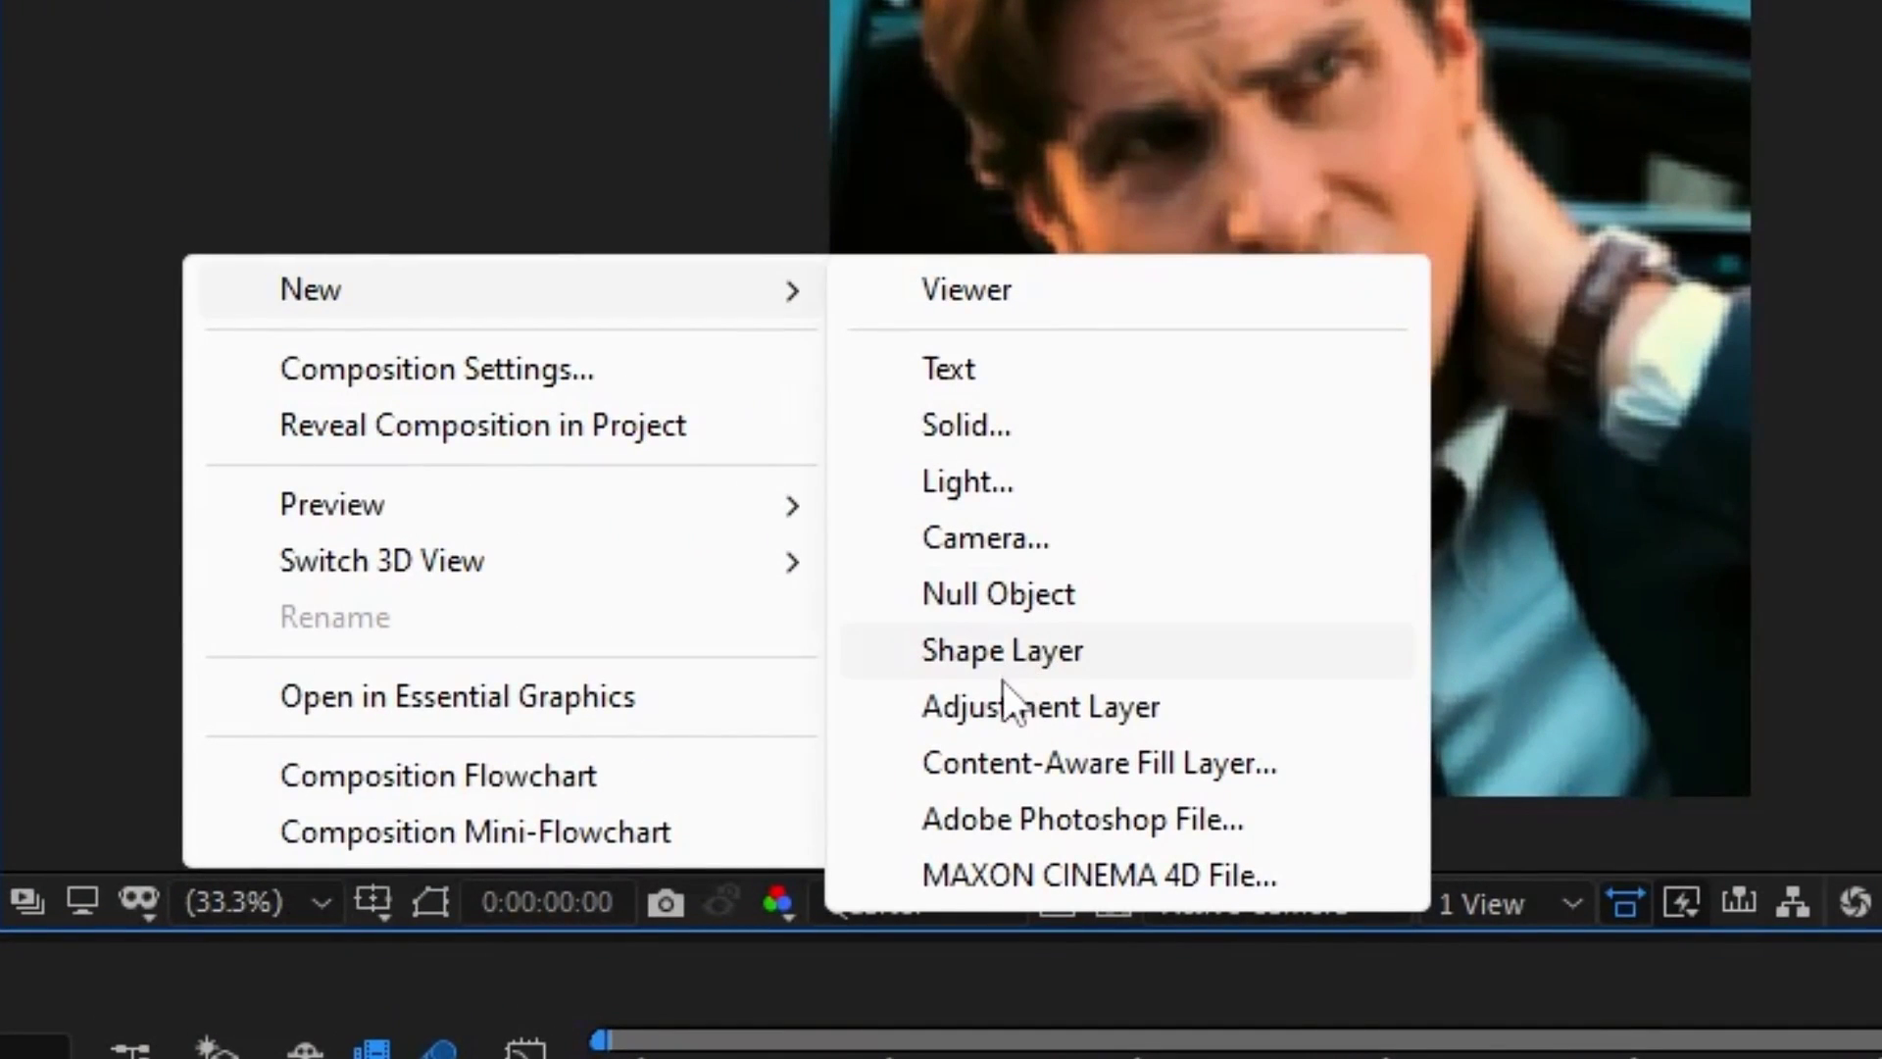
{"action": "left_click", "coordinate": [1010, 703]}
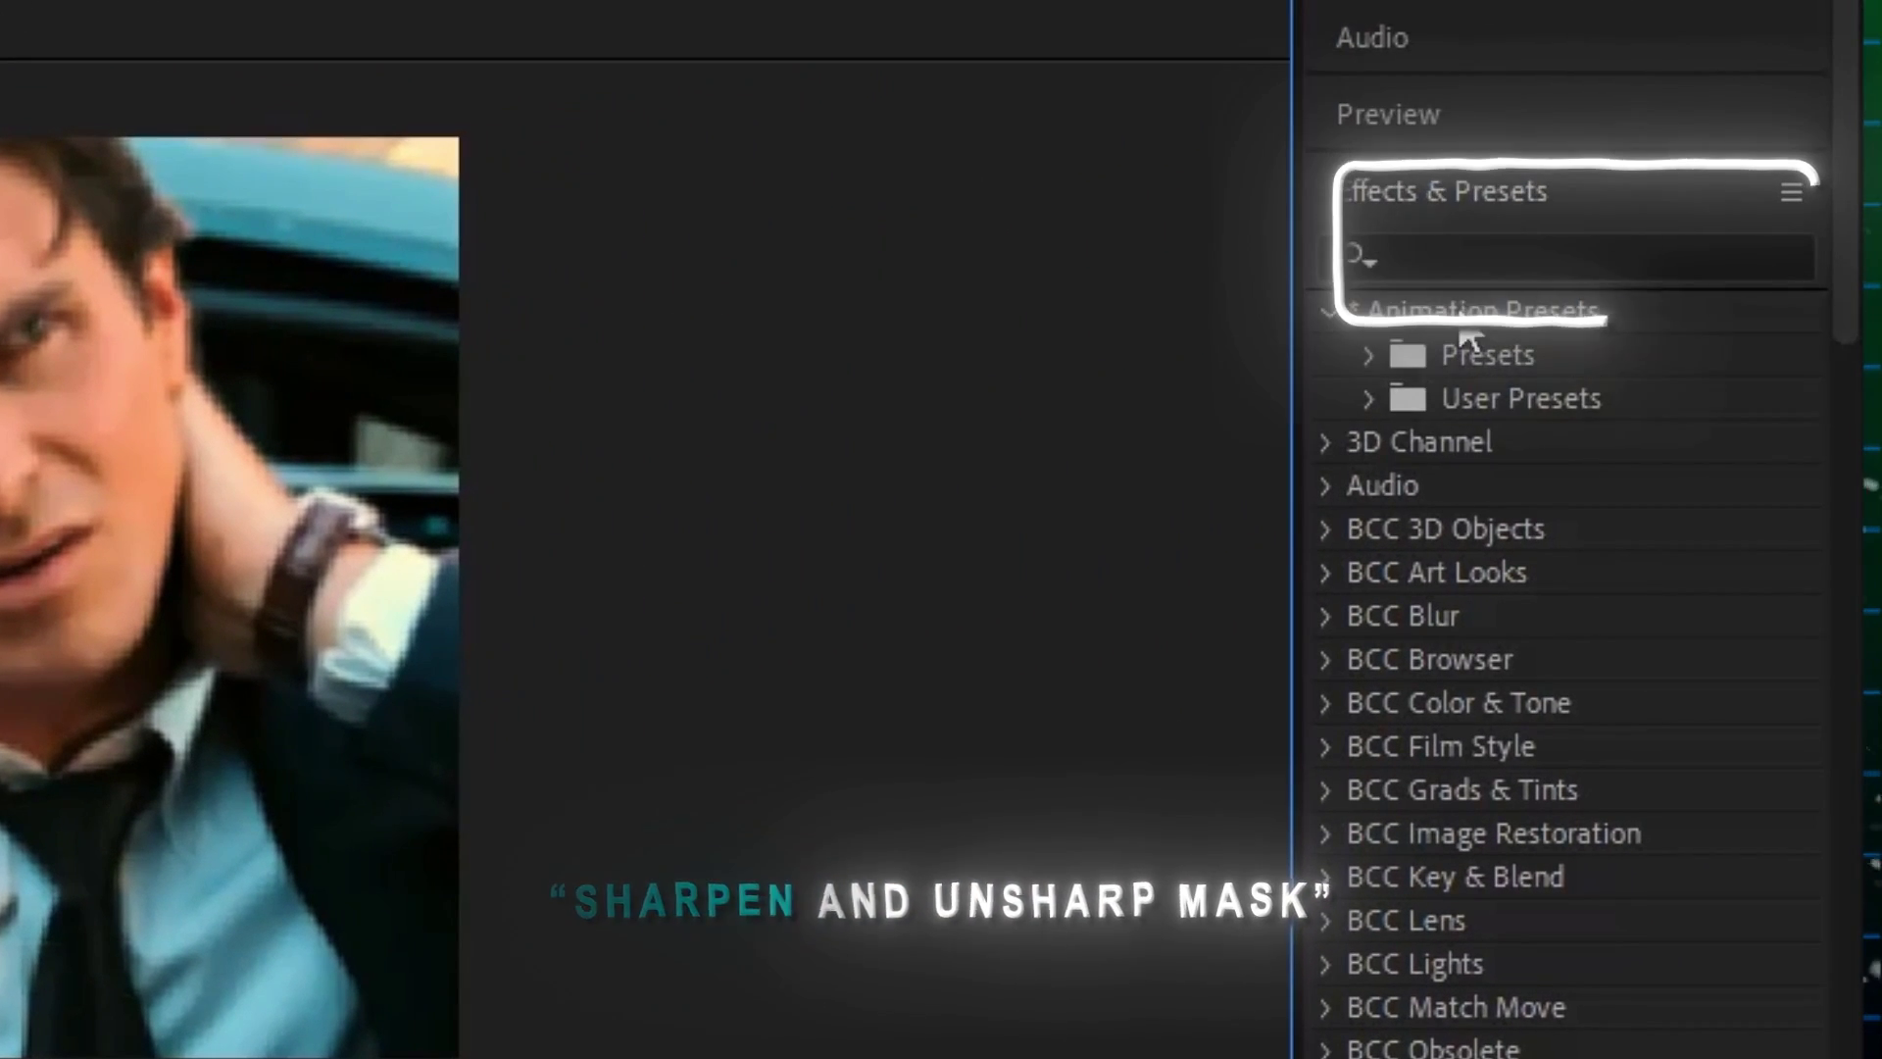
{"action": "left_click", "coordinate": [1454, 265]}
{"action": "type", "text": "sharpen"}
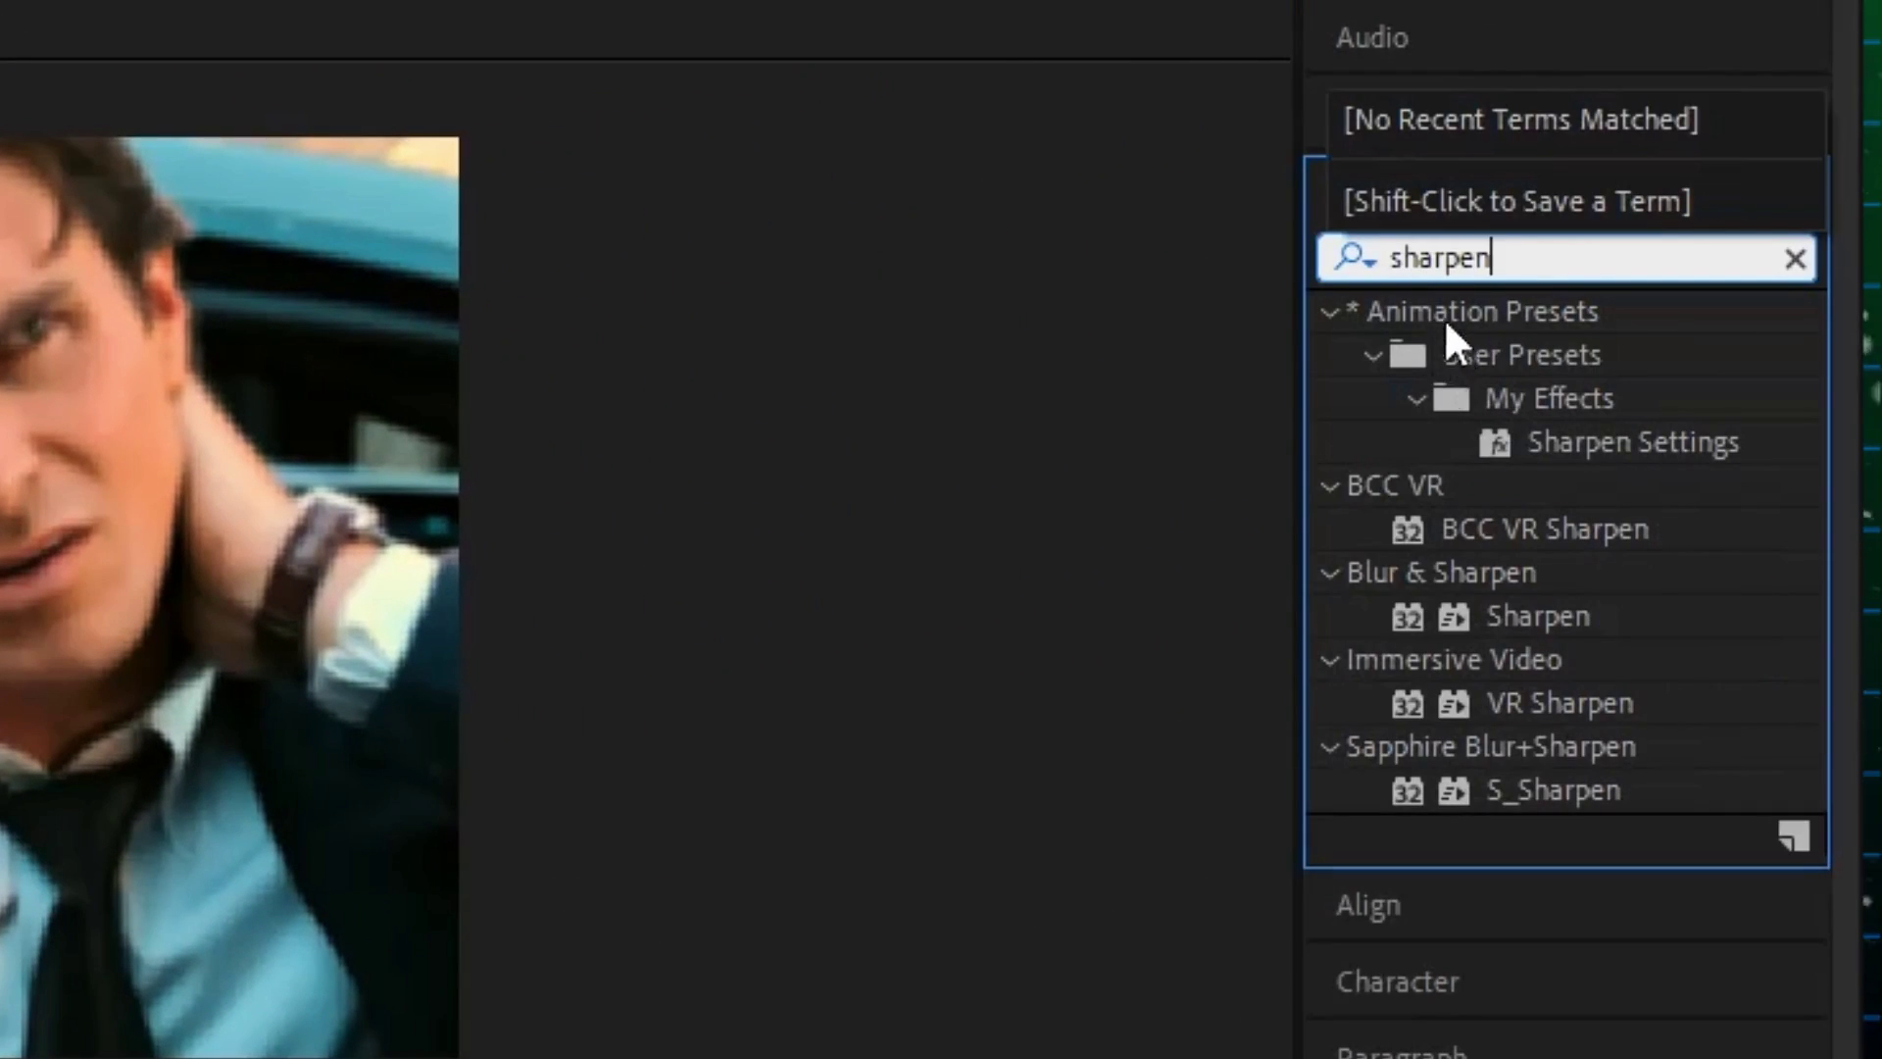
{"action": "left_click_drag", "start_coordinate": [1559, 615], "coordinate": [509, 708]}
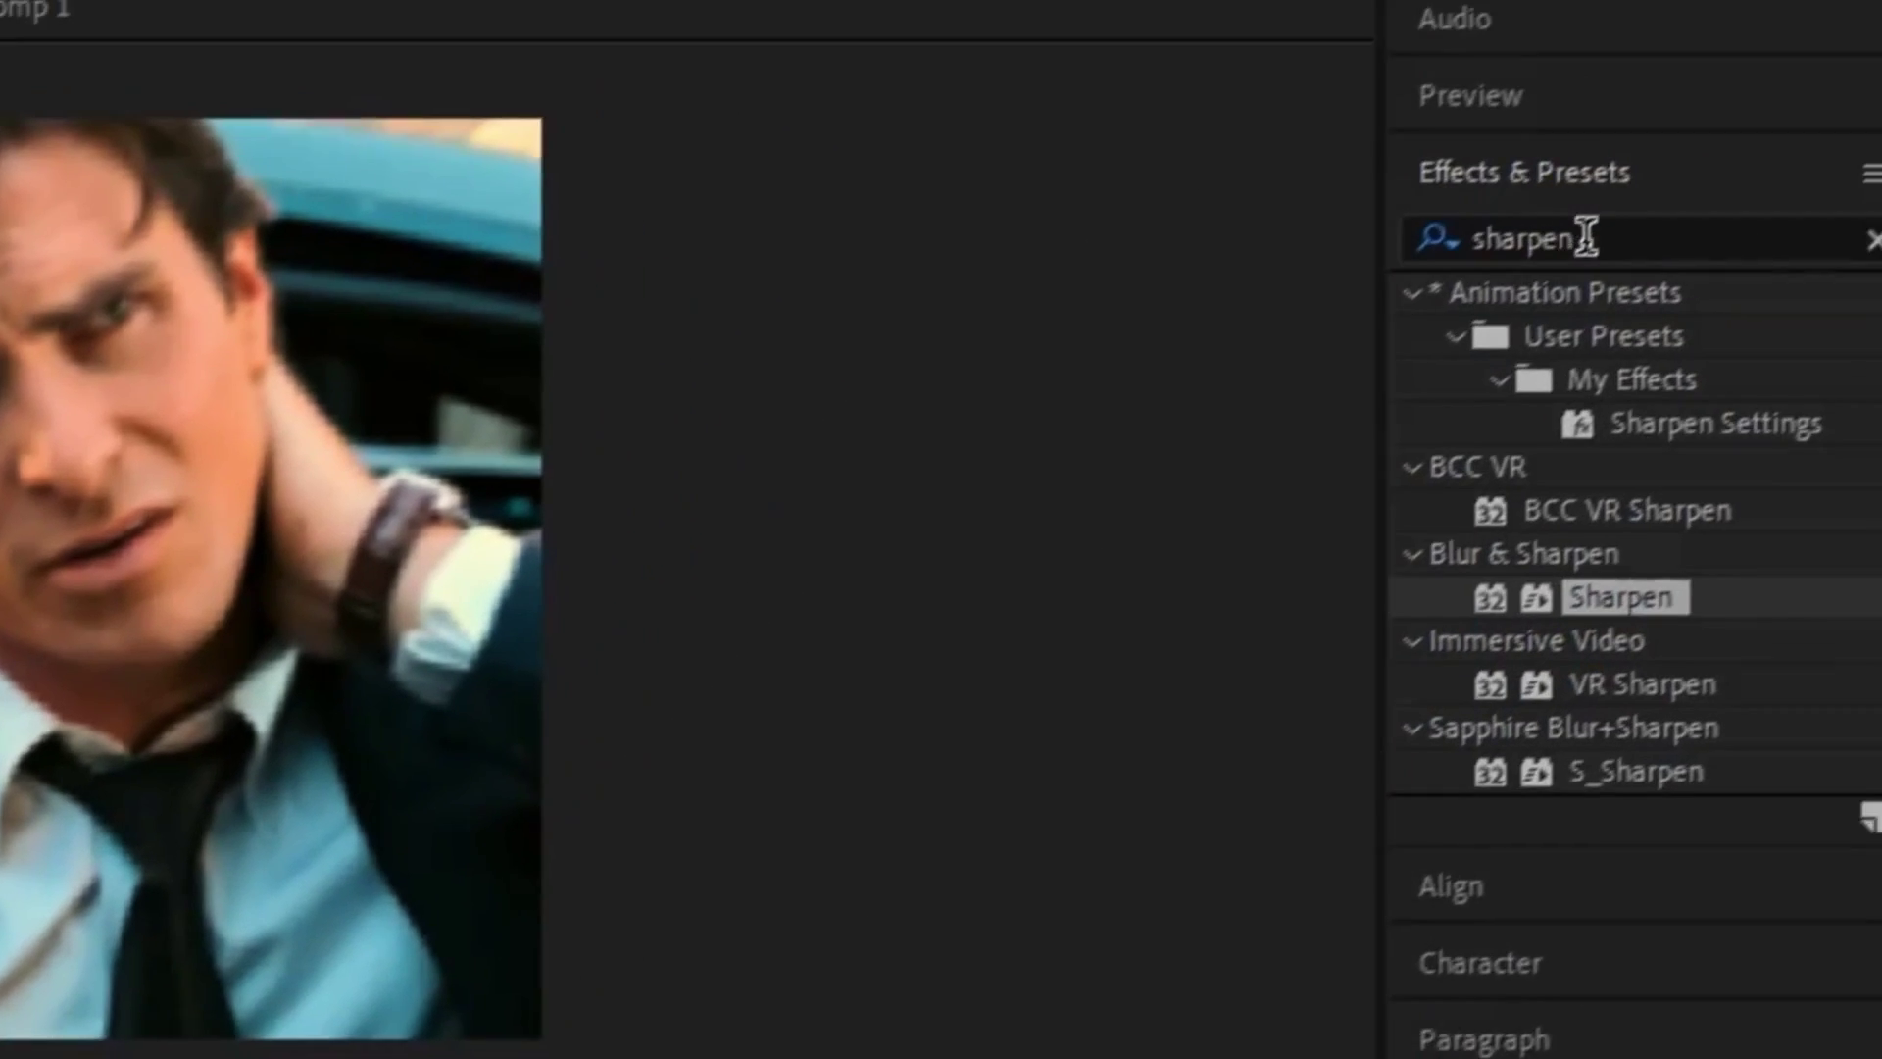
Find the Unsharp Mask effect and apply it to the new adjustment layer
{"action": "left_click", "coordinate": [1588, 239]}
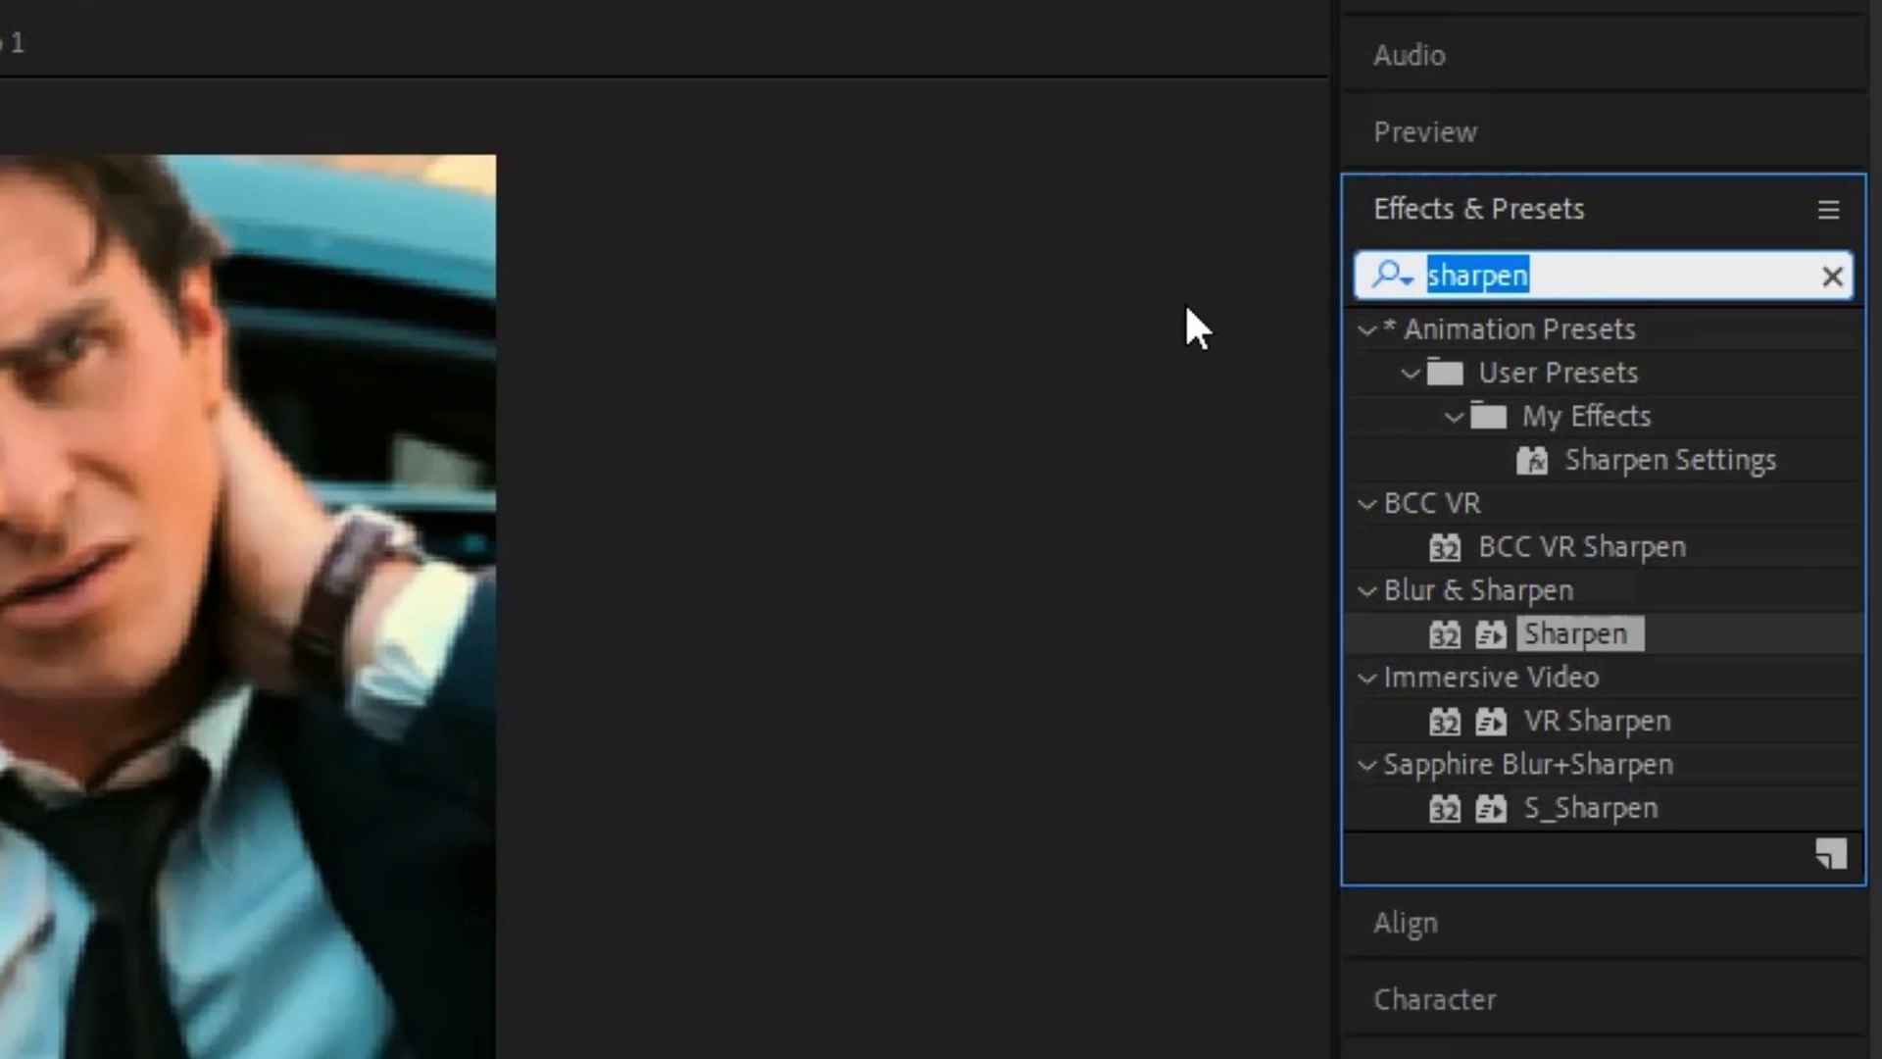
{"action": "type", "text": "un sha"}
{"action": "key", "text": "BackSpace"}
{"action": "key", "text": "BackSpace"}
{"action": "key", "text": "BackSpace"}
{"action": "key", "text": "BackSpace"}
{"action": "type", "text": "sha"}
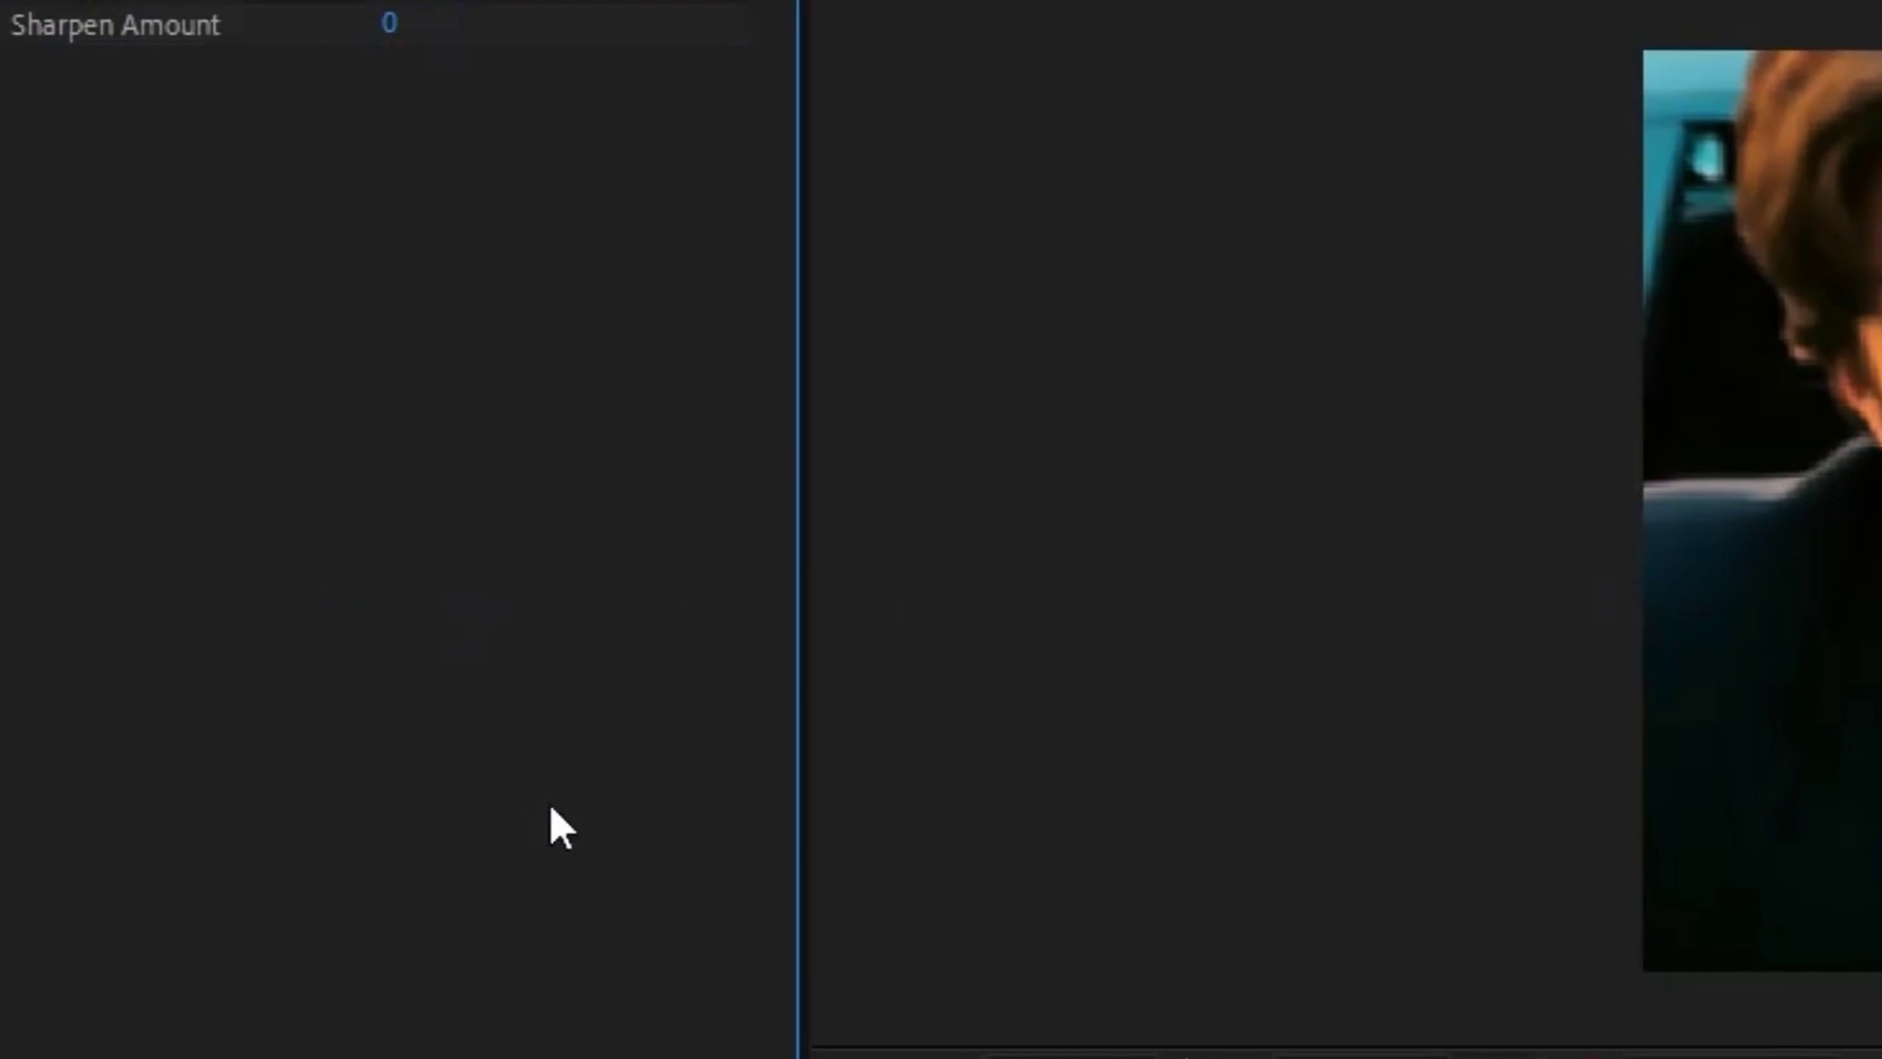
{"action": "left_click_drag", "start_coordinate": [551, 829], "coordinate": [551, 828]}
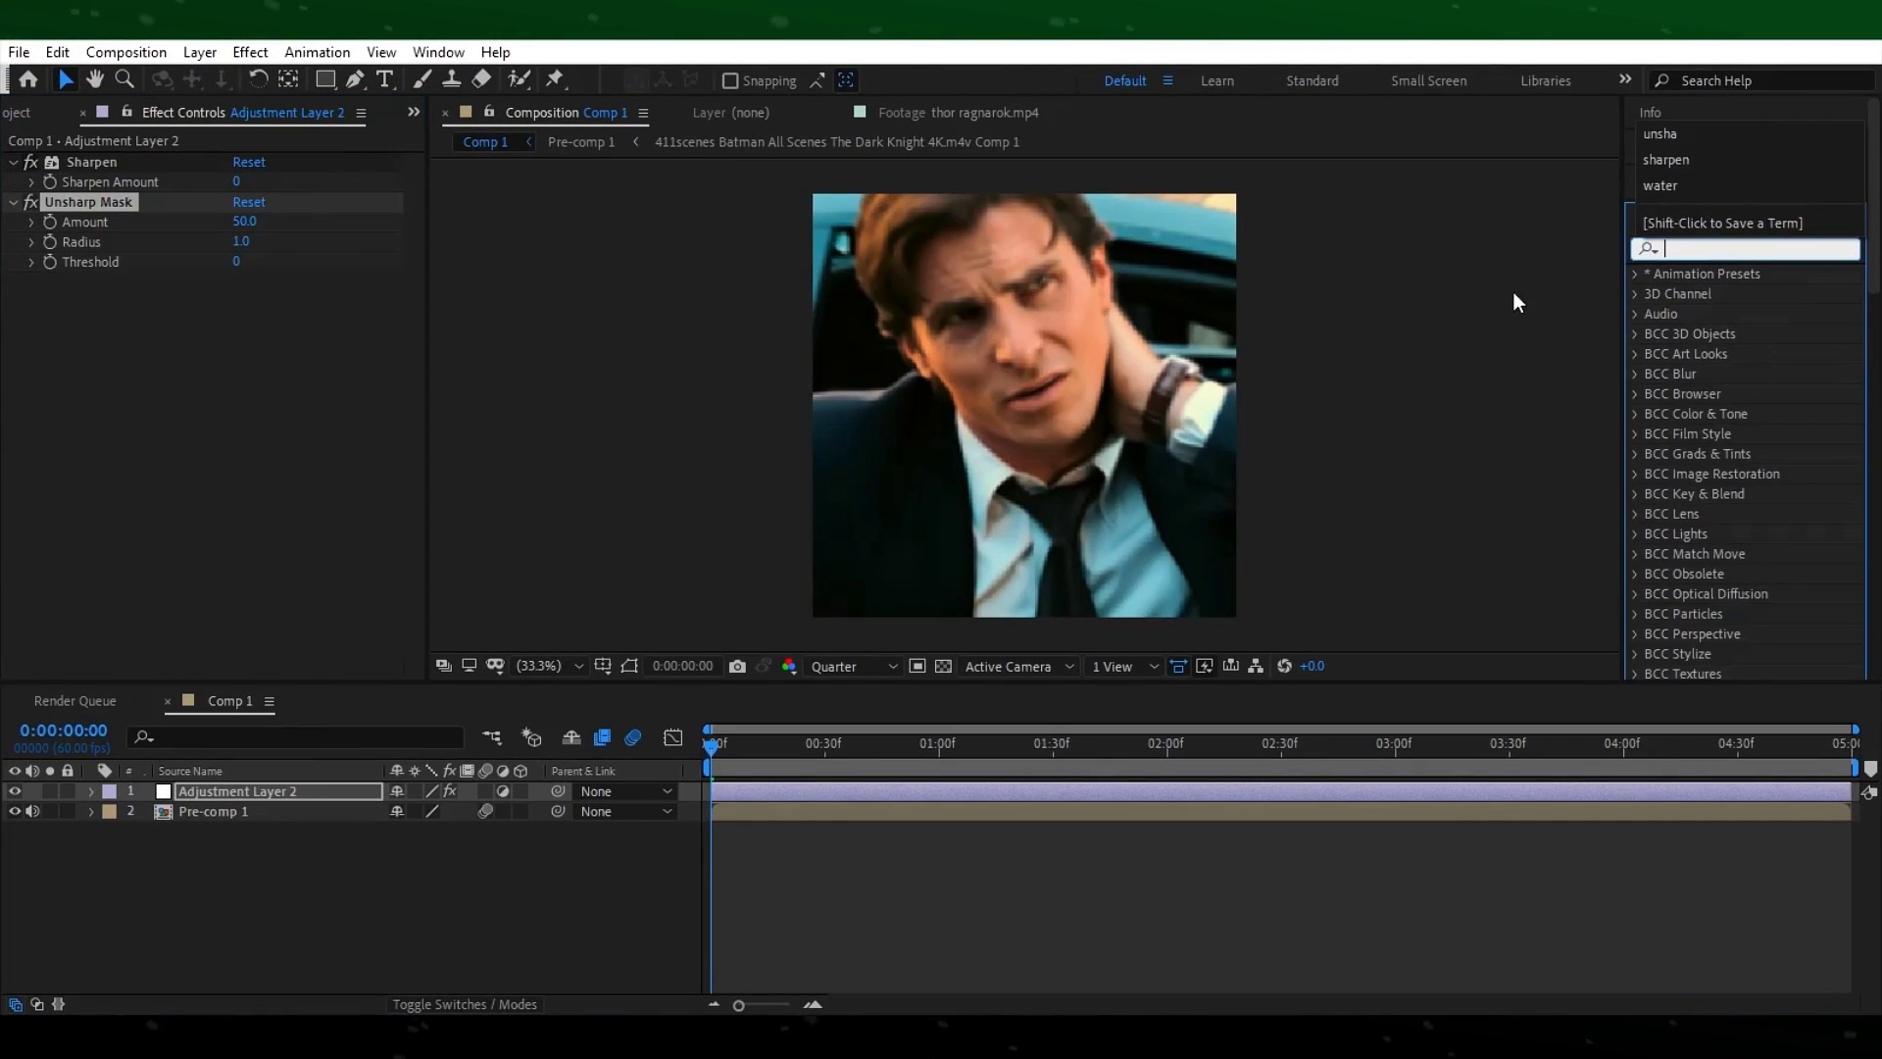
Set the Sharpen Amount to 10, the Unsharp Mask Amount to 20 and its Radius to 70, and preview the composition
{"action": "left_click", "coordinate": [242, 183]}
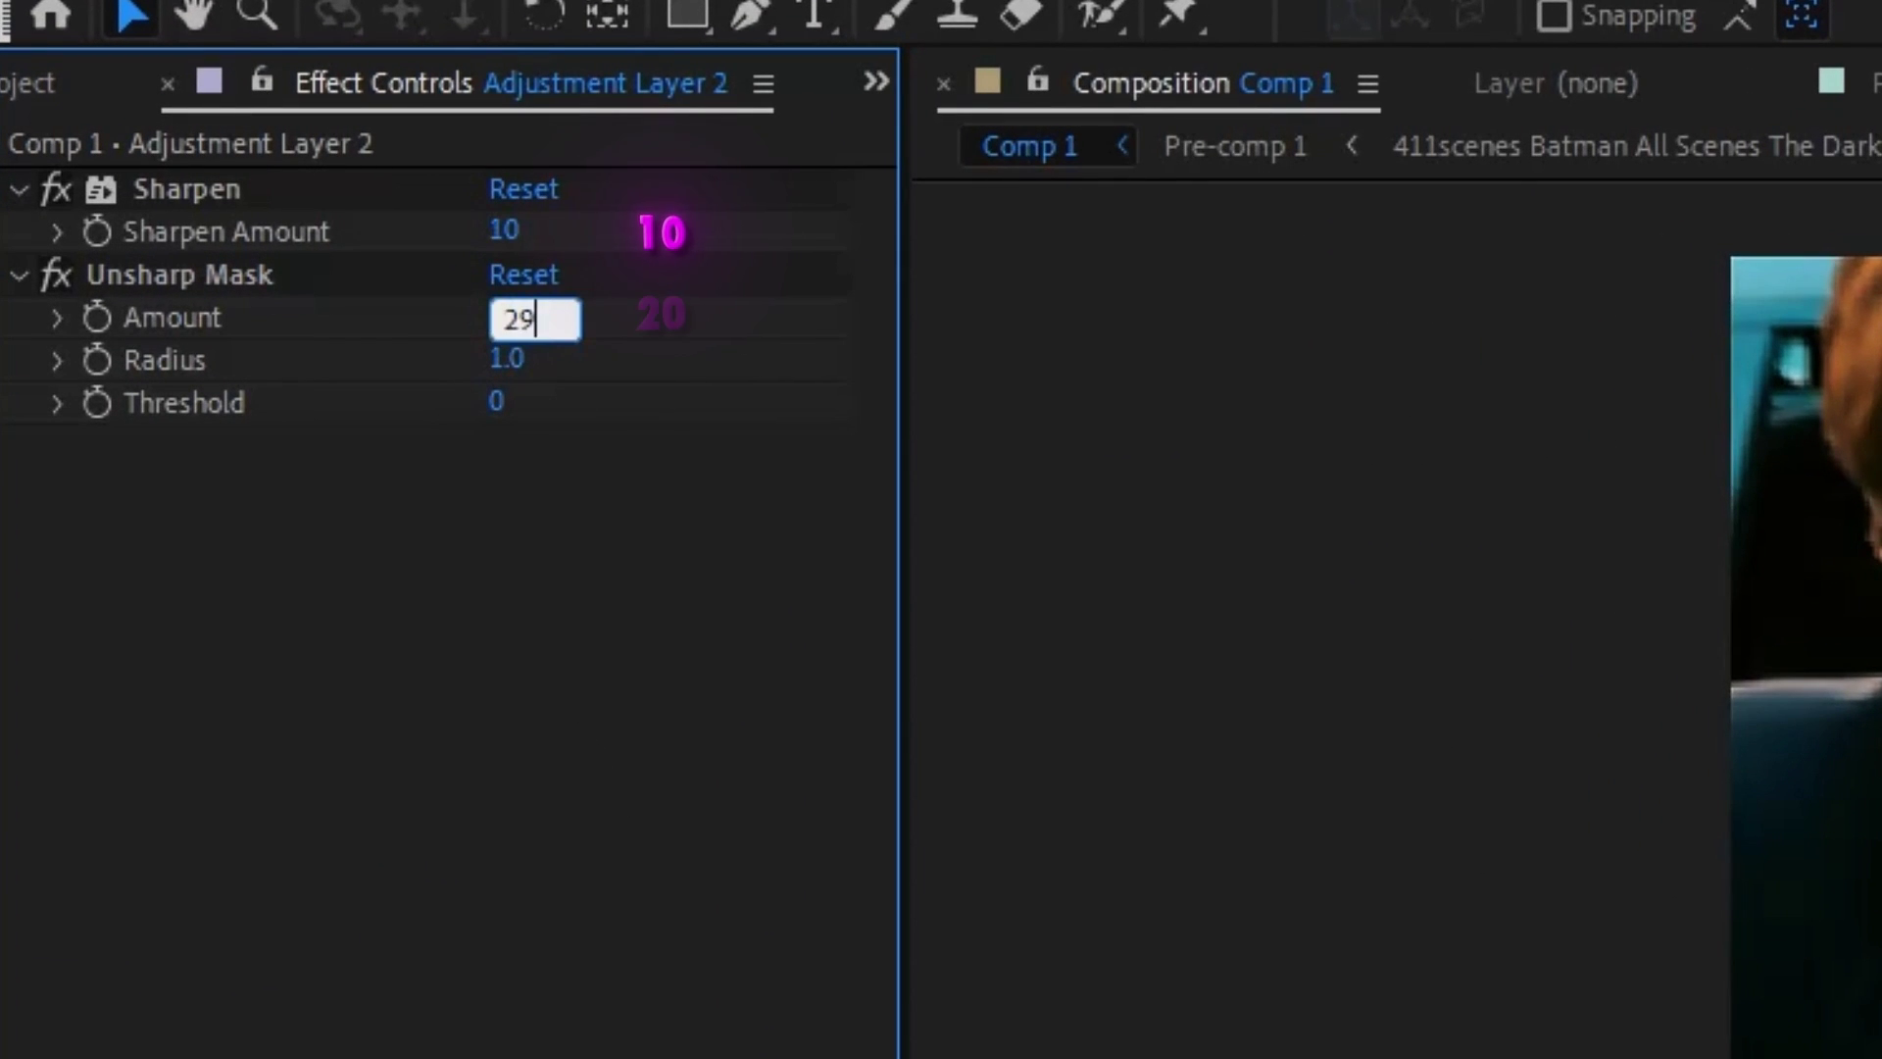
{"action": "left_click", "coordinate": [500, 361]}
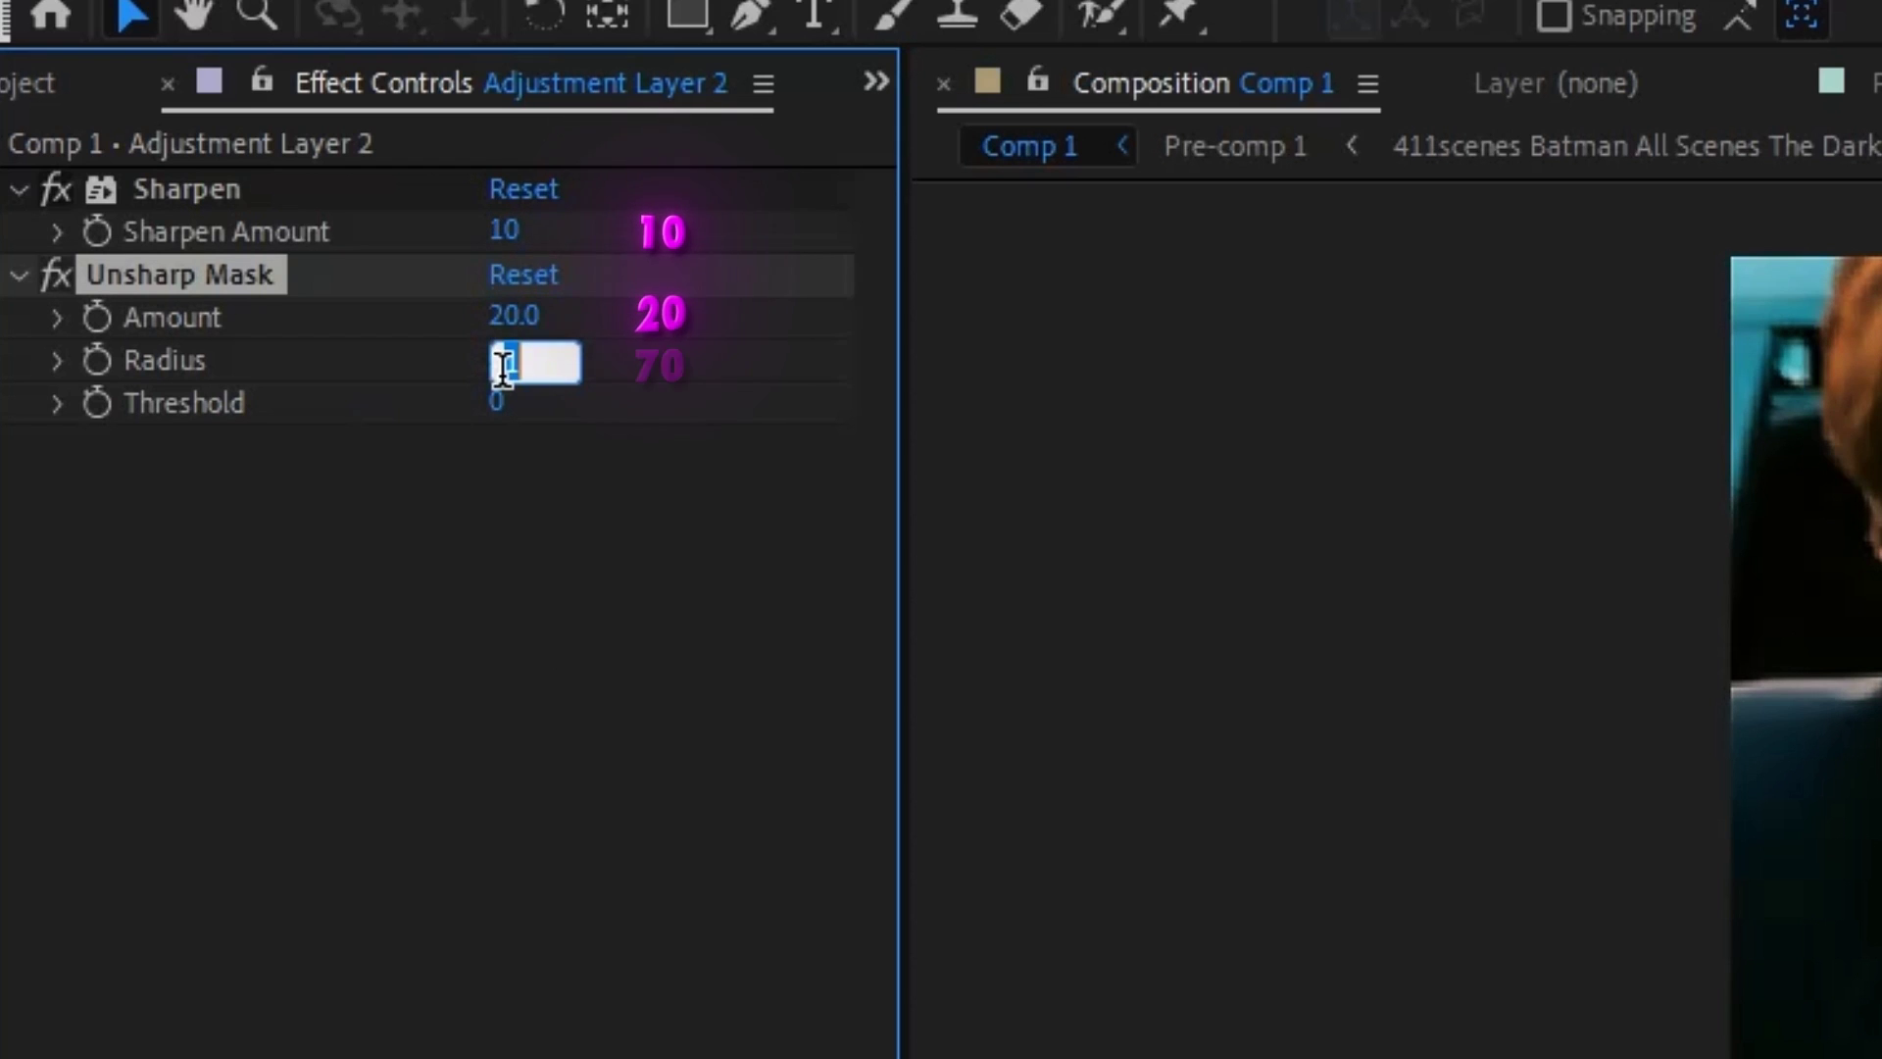
{"action": "key", "text": "Return"}
{"action": "left_click", "coordinate": [19, 189]}
{"action": "left_click", "coordinate": [19, 275]}
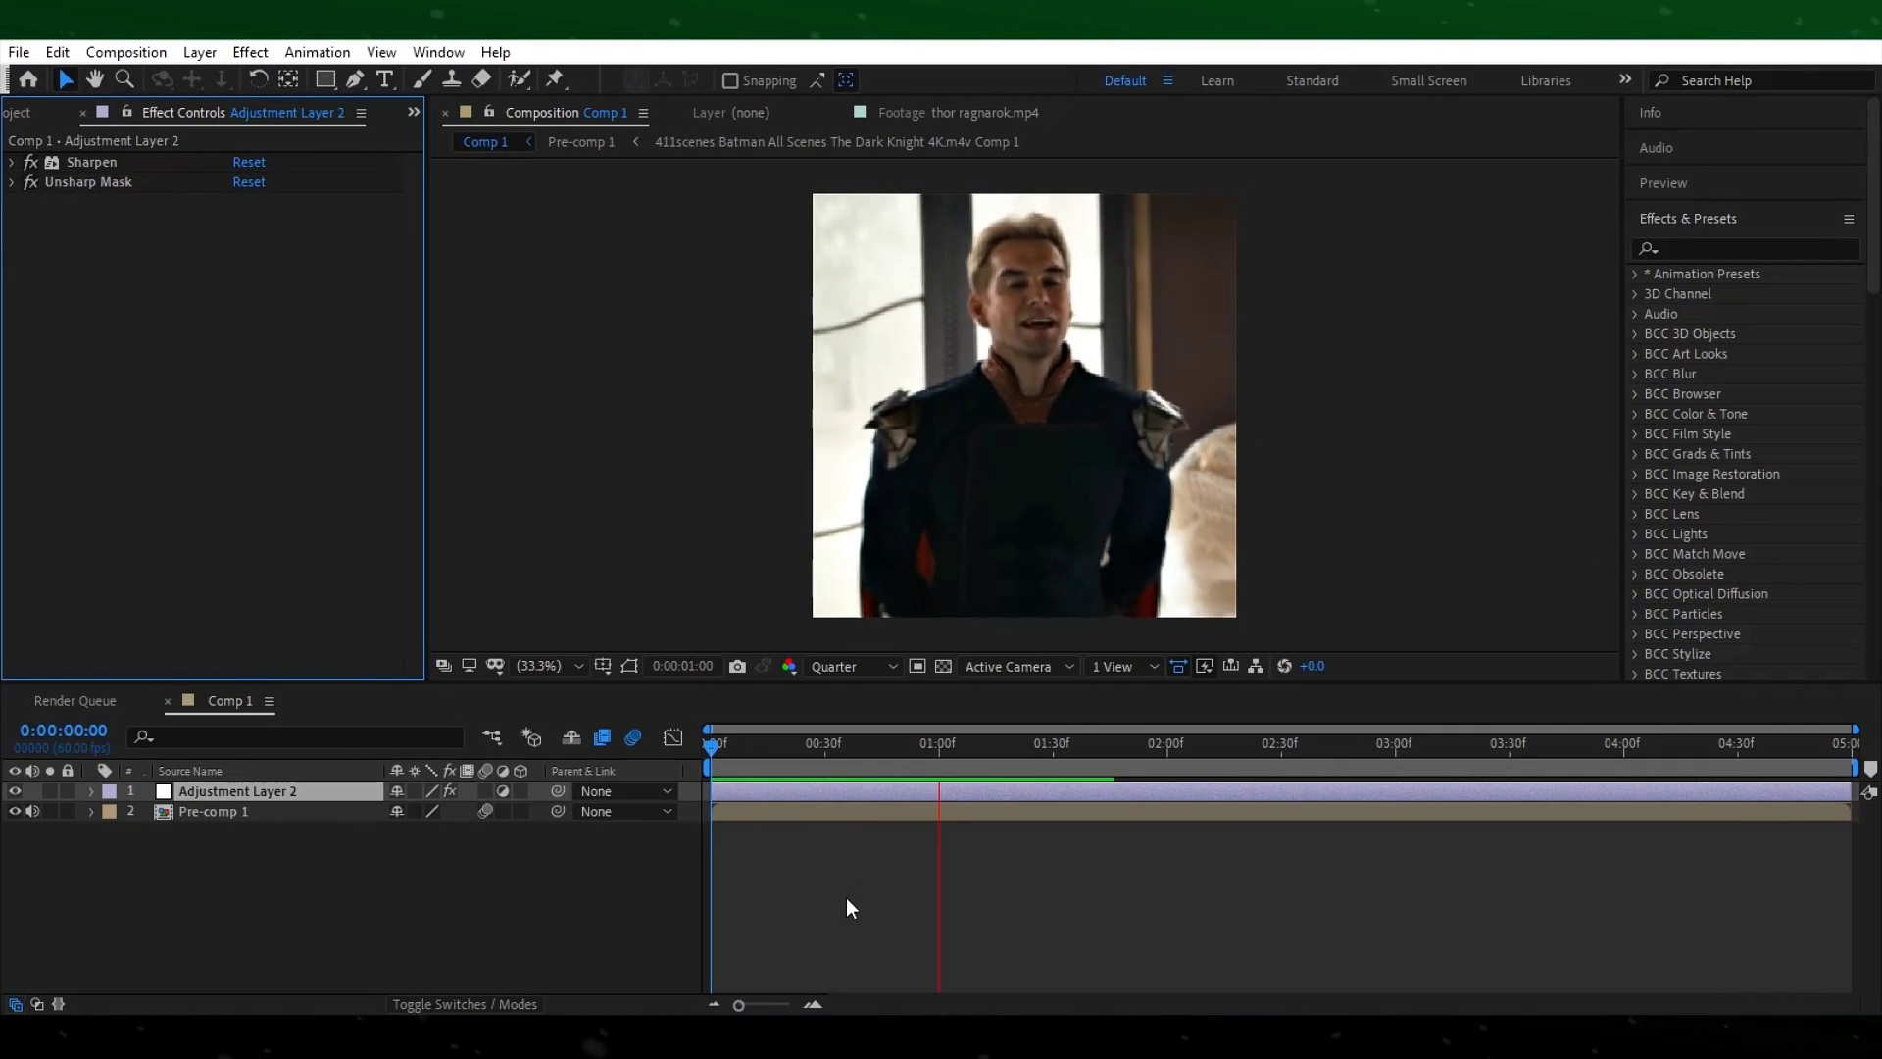
{"action": "left_click", "coordinate": [845, 897]}
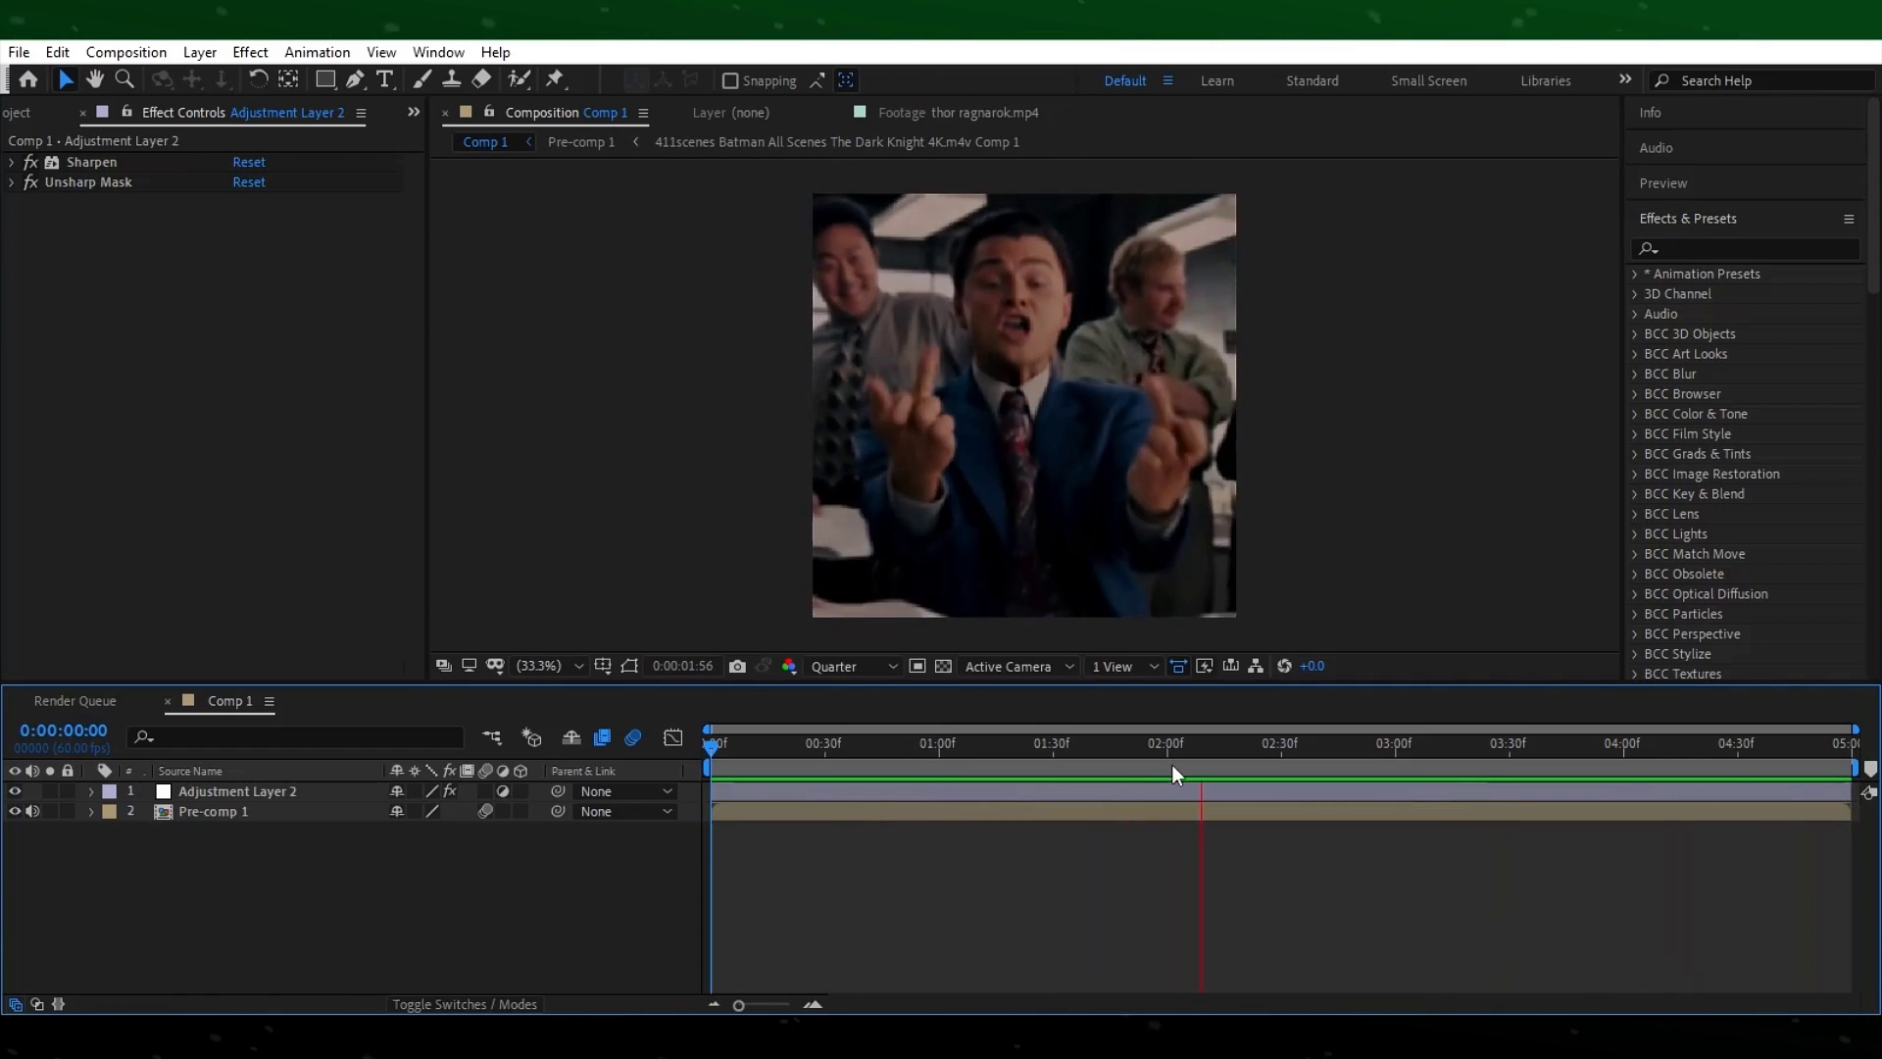
{"action": "key", "text": "space"}
Add Comp 1 to the render queue and set its output module format to Voukoder
{"action": "left_click", "coordinate": [18, 52]}
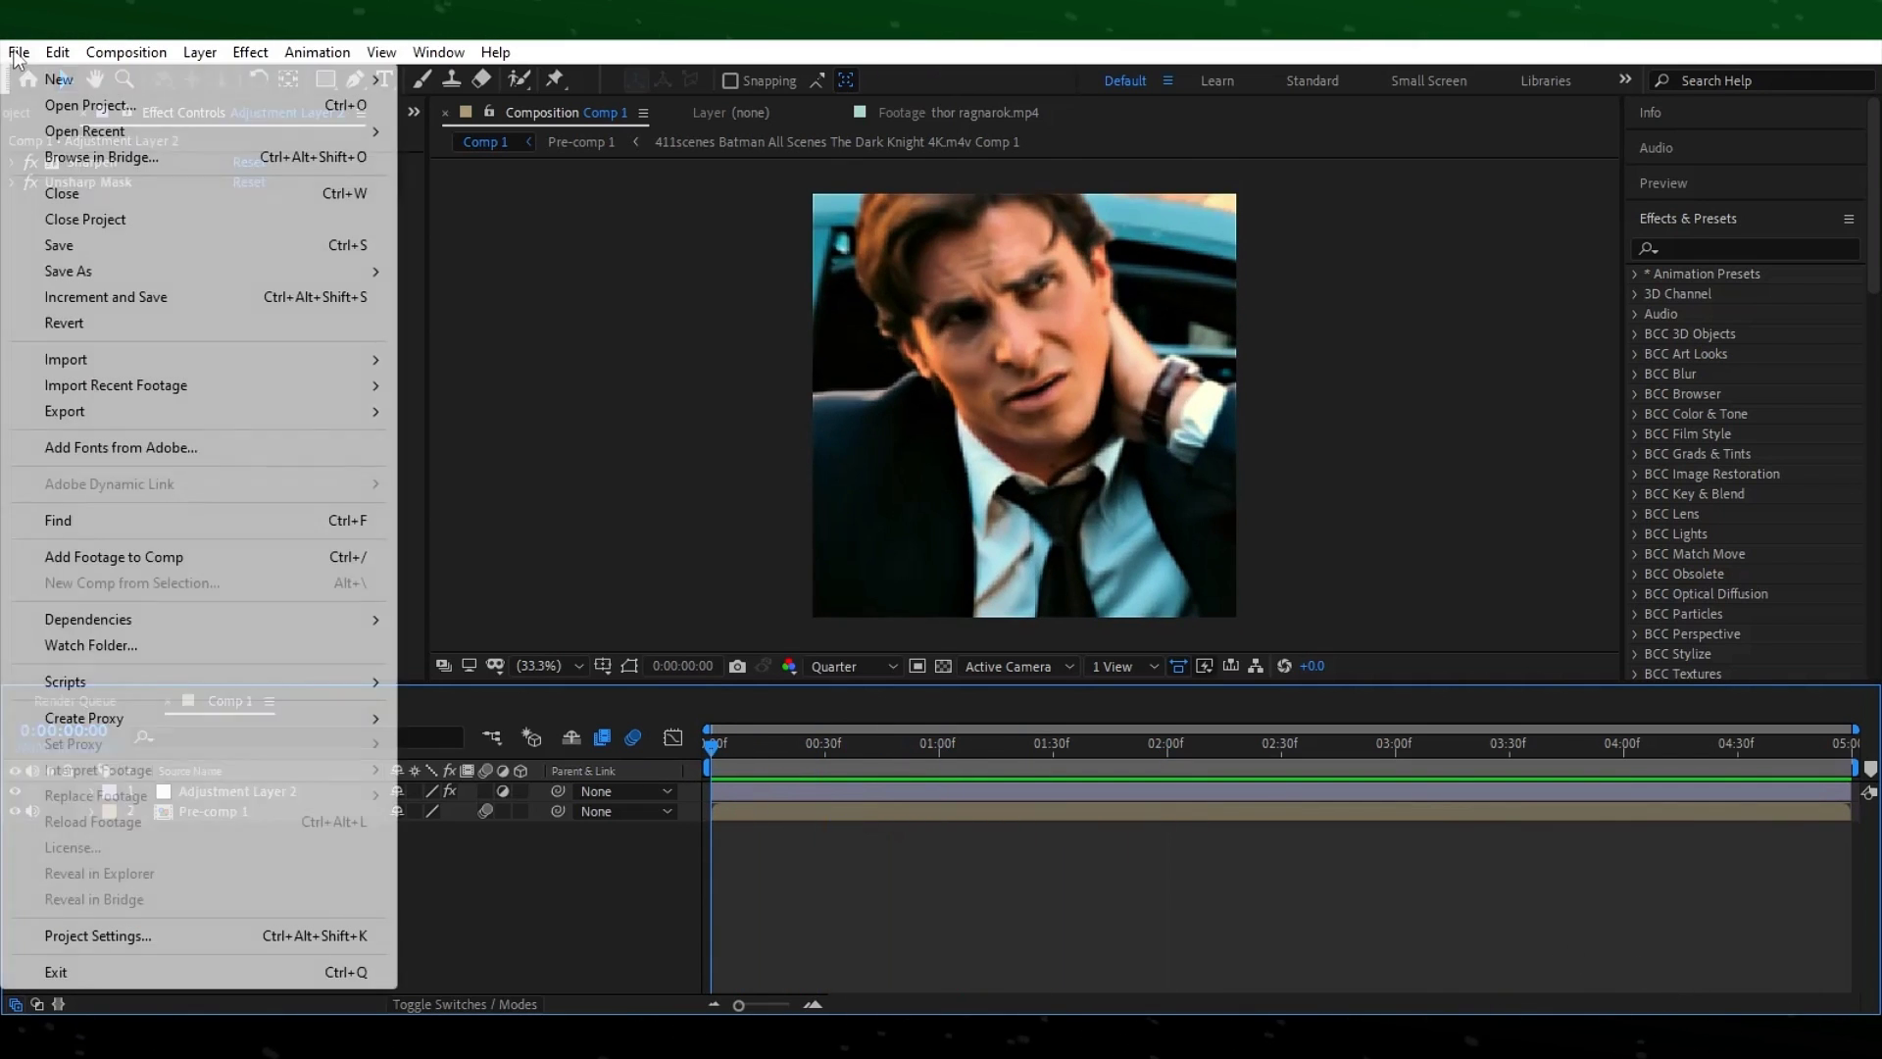
{"action": "mouse_move", "coordinate": [51, 411]}
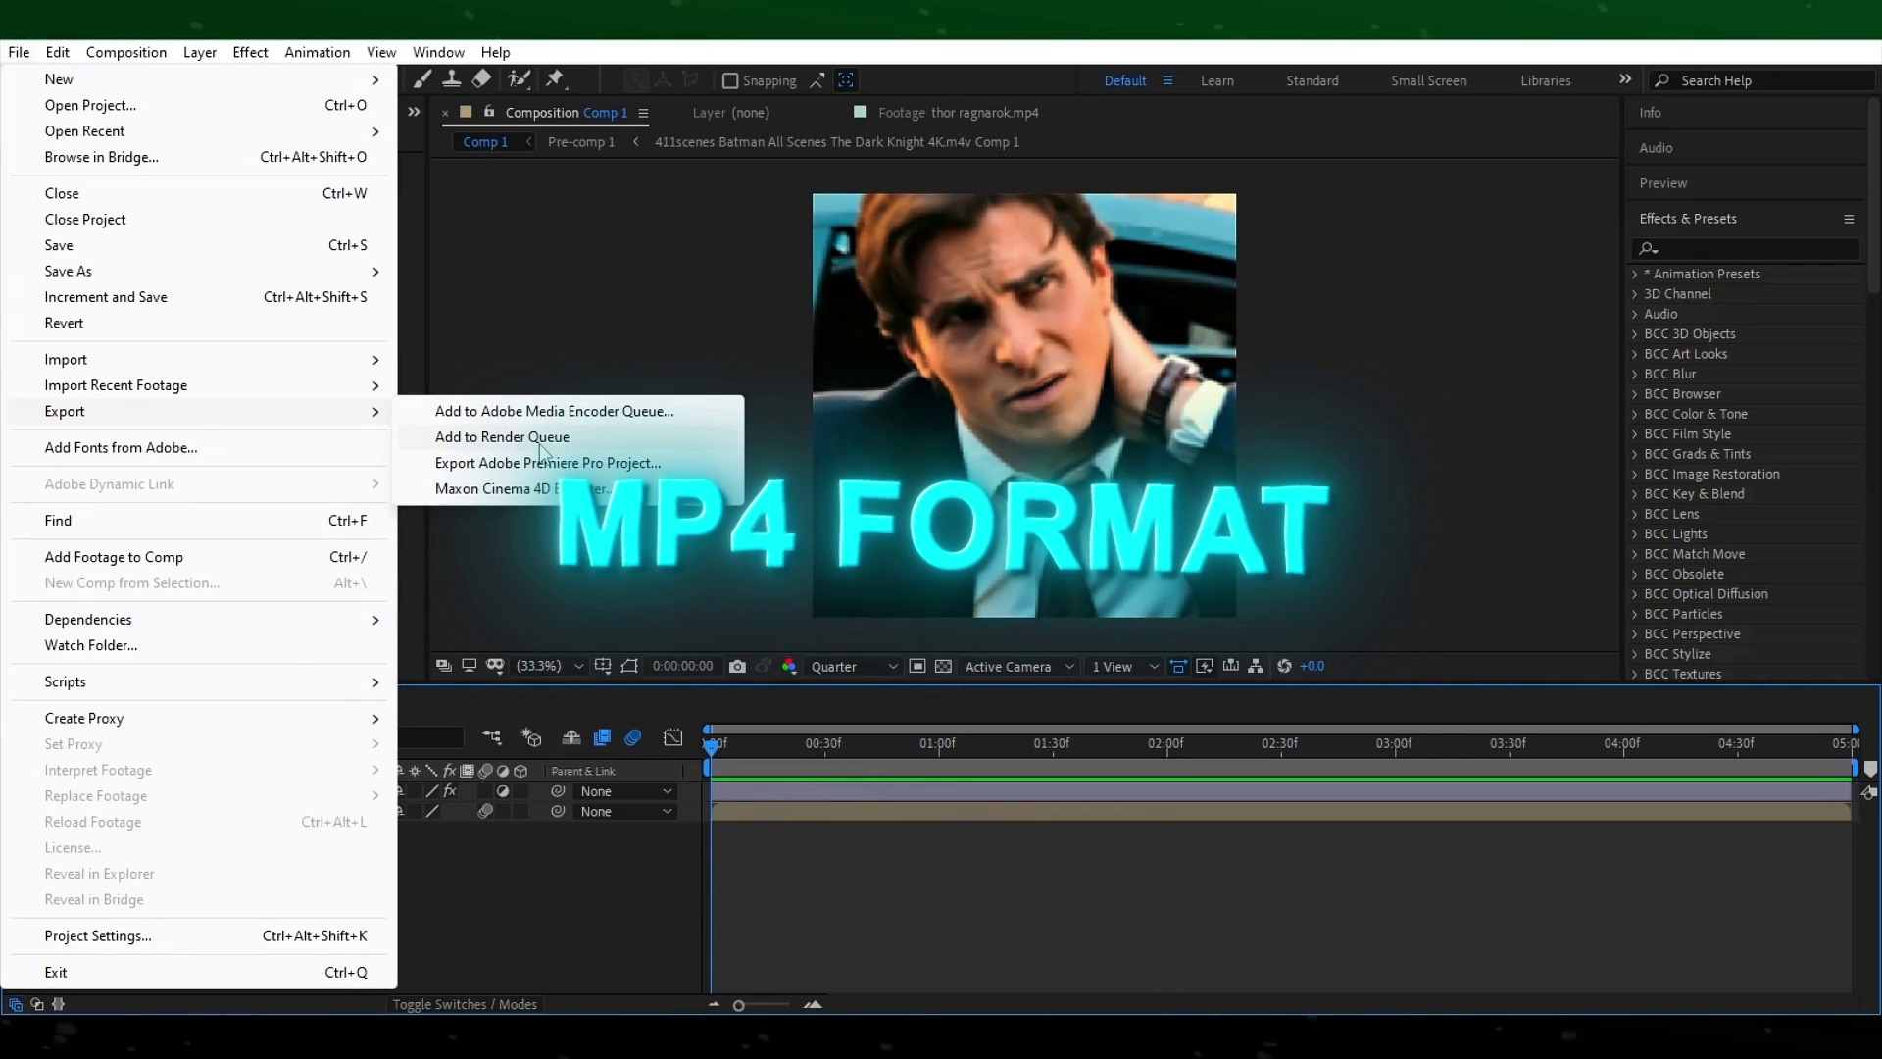
{"action": "left_click", "coordinate": [520, 449]}
{"action": "left_click", "coordinate": [188, 858]}
{"action": "left_click", "coordinate": [792, 233]}
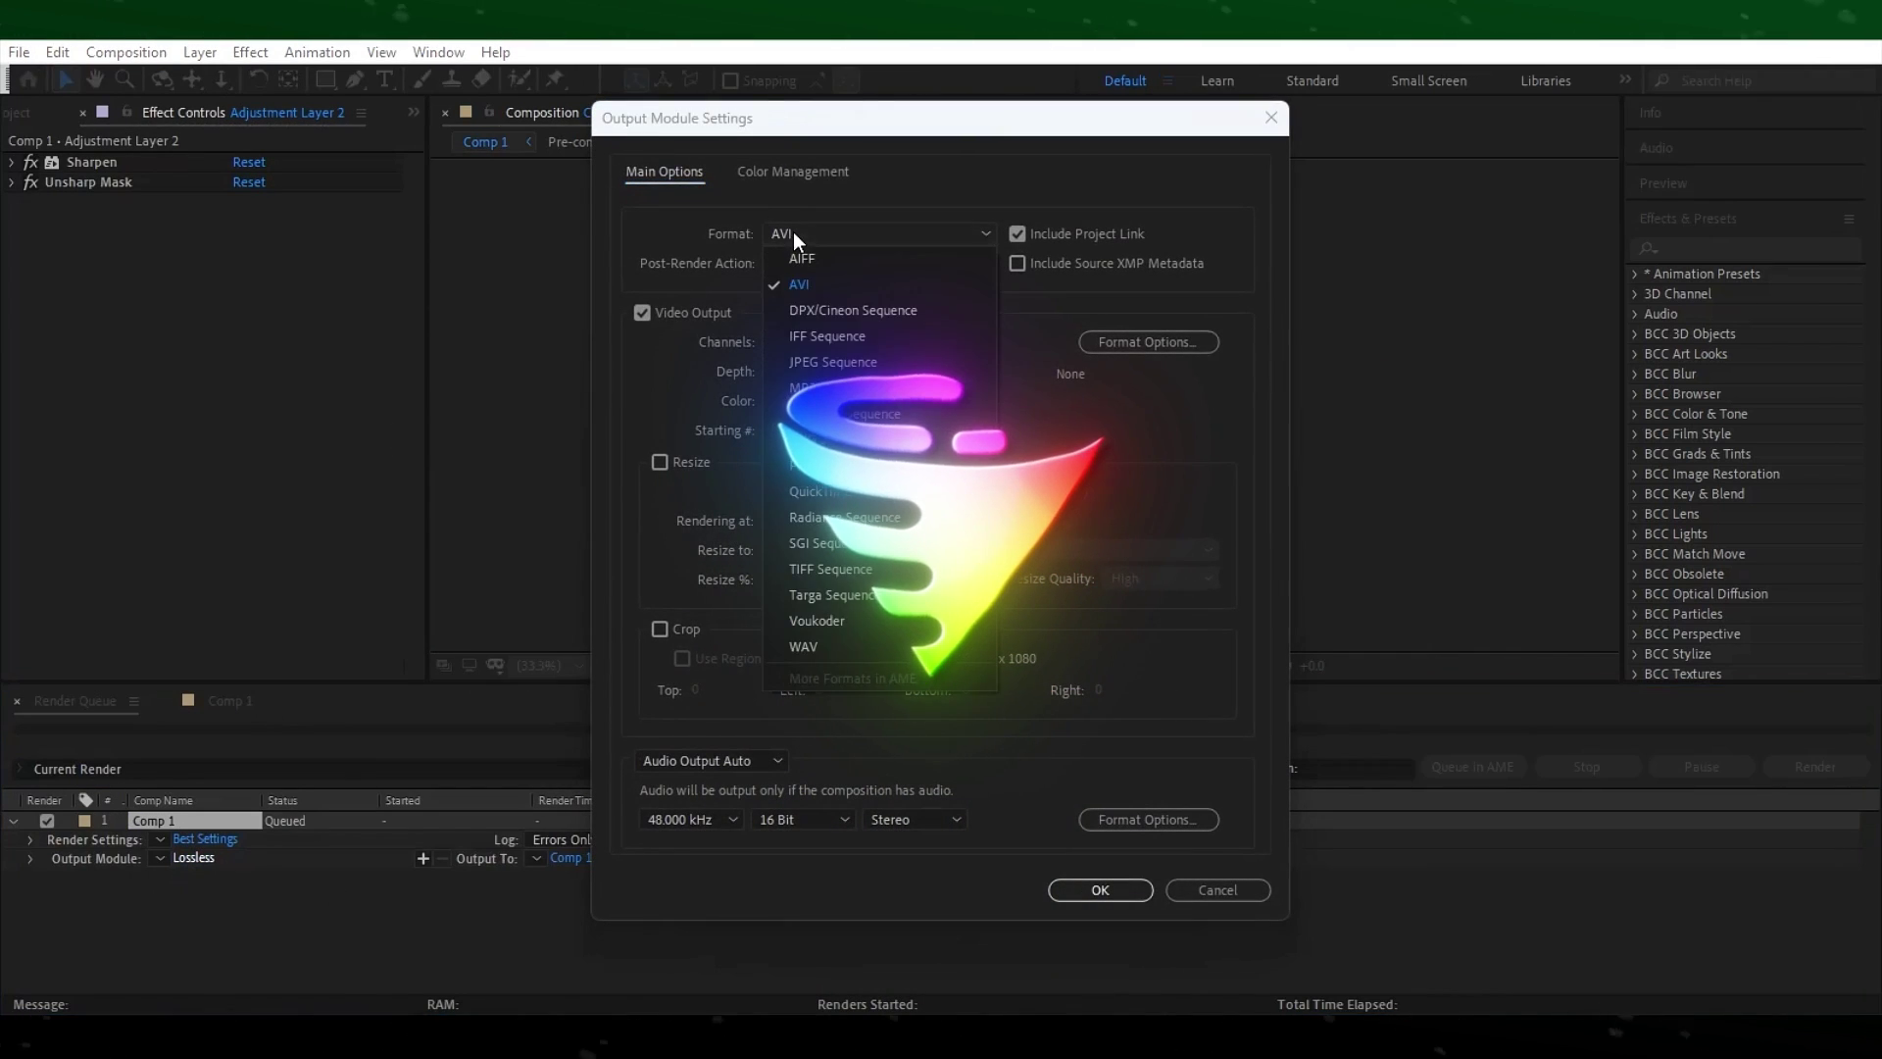
{"action": "left_click", "coordinate": [833, 629]}
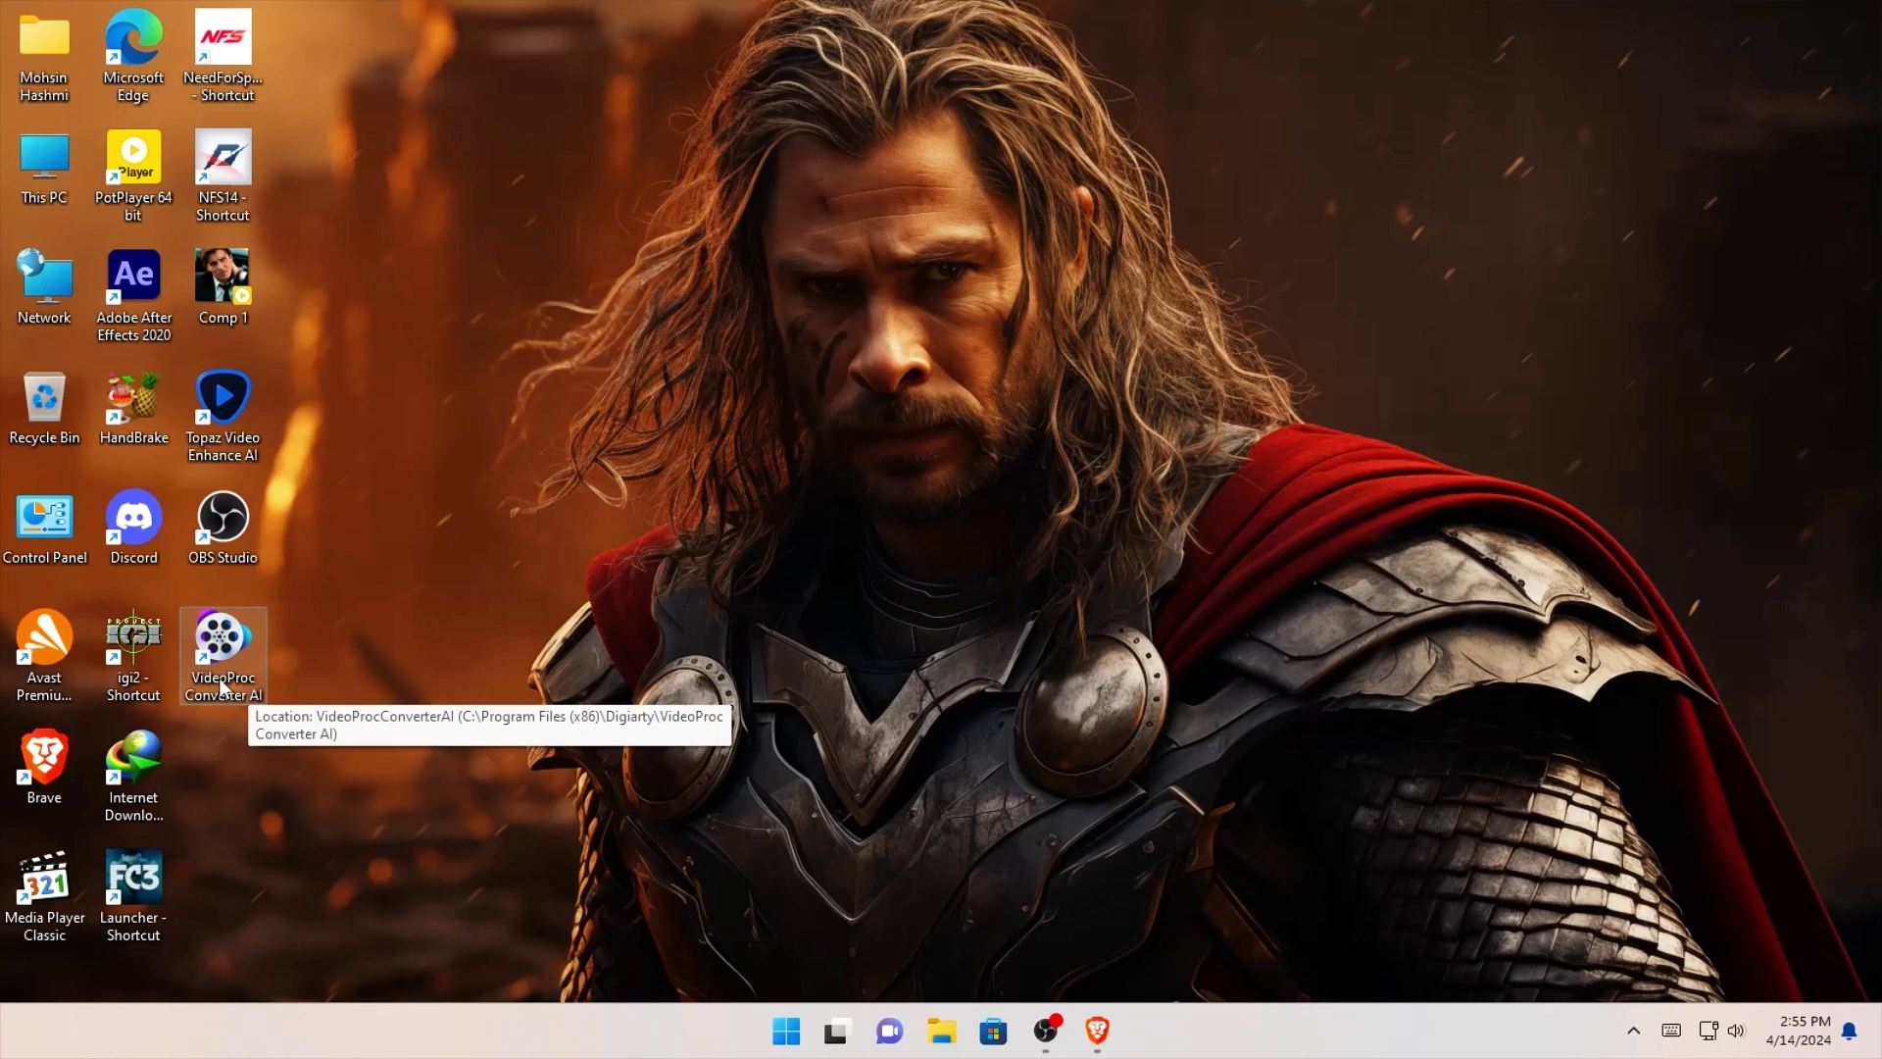
{"action": "left_click", "coordinate": [1106, 1036]}
{"action": "scroll", "coordinate": [524, 833], "scroll_direction": "down", "scroll_amount": 1}
{"action": "left_click", "coordinate": [812, 730]}
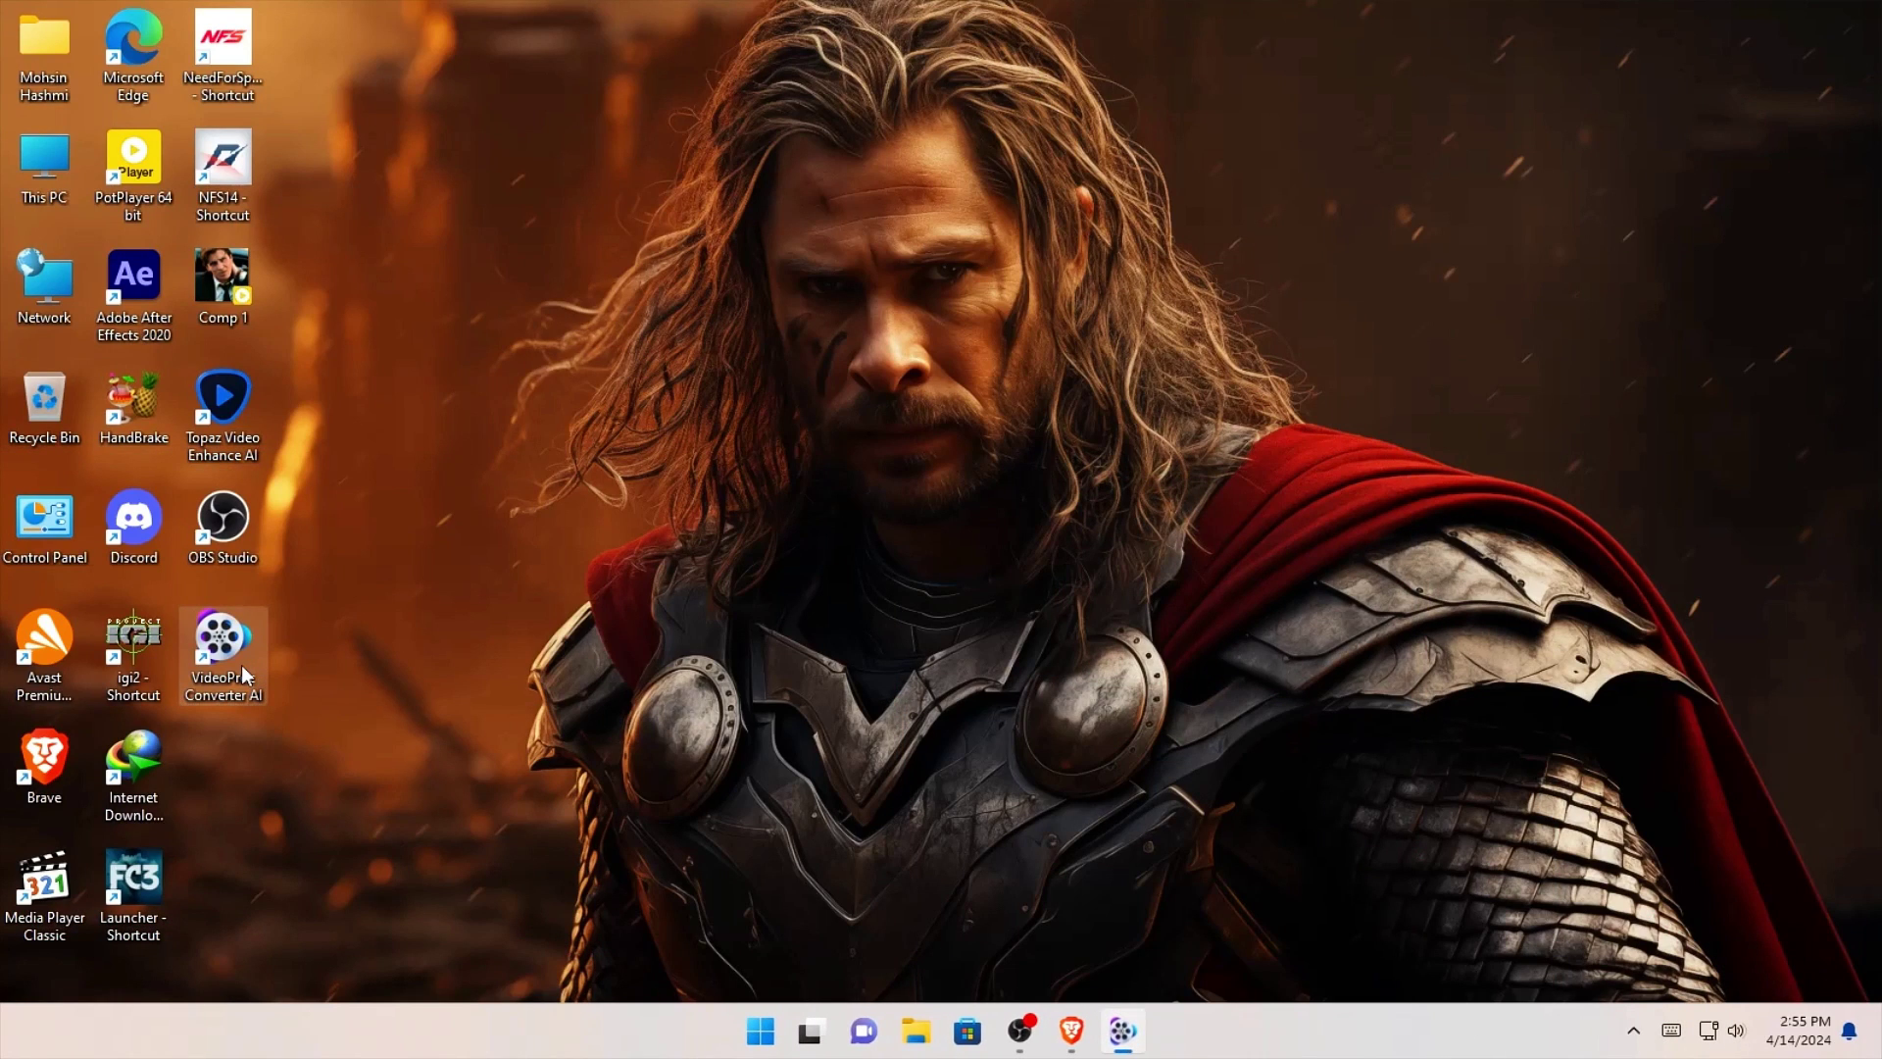
Launch VideoProc Converter AI and load the desktop video Comp 1 into its Super Resolution tool
{"action": "double_click", "coordinate": [226, 647]}
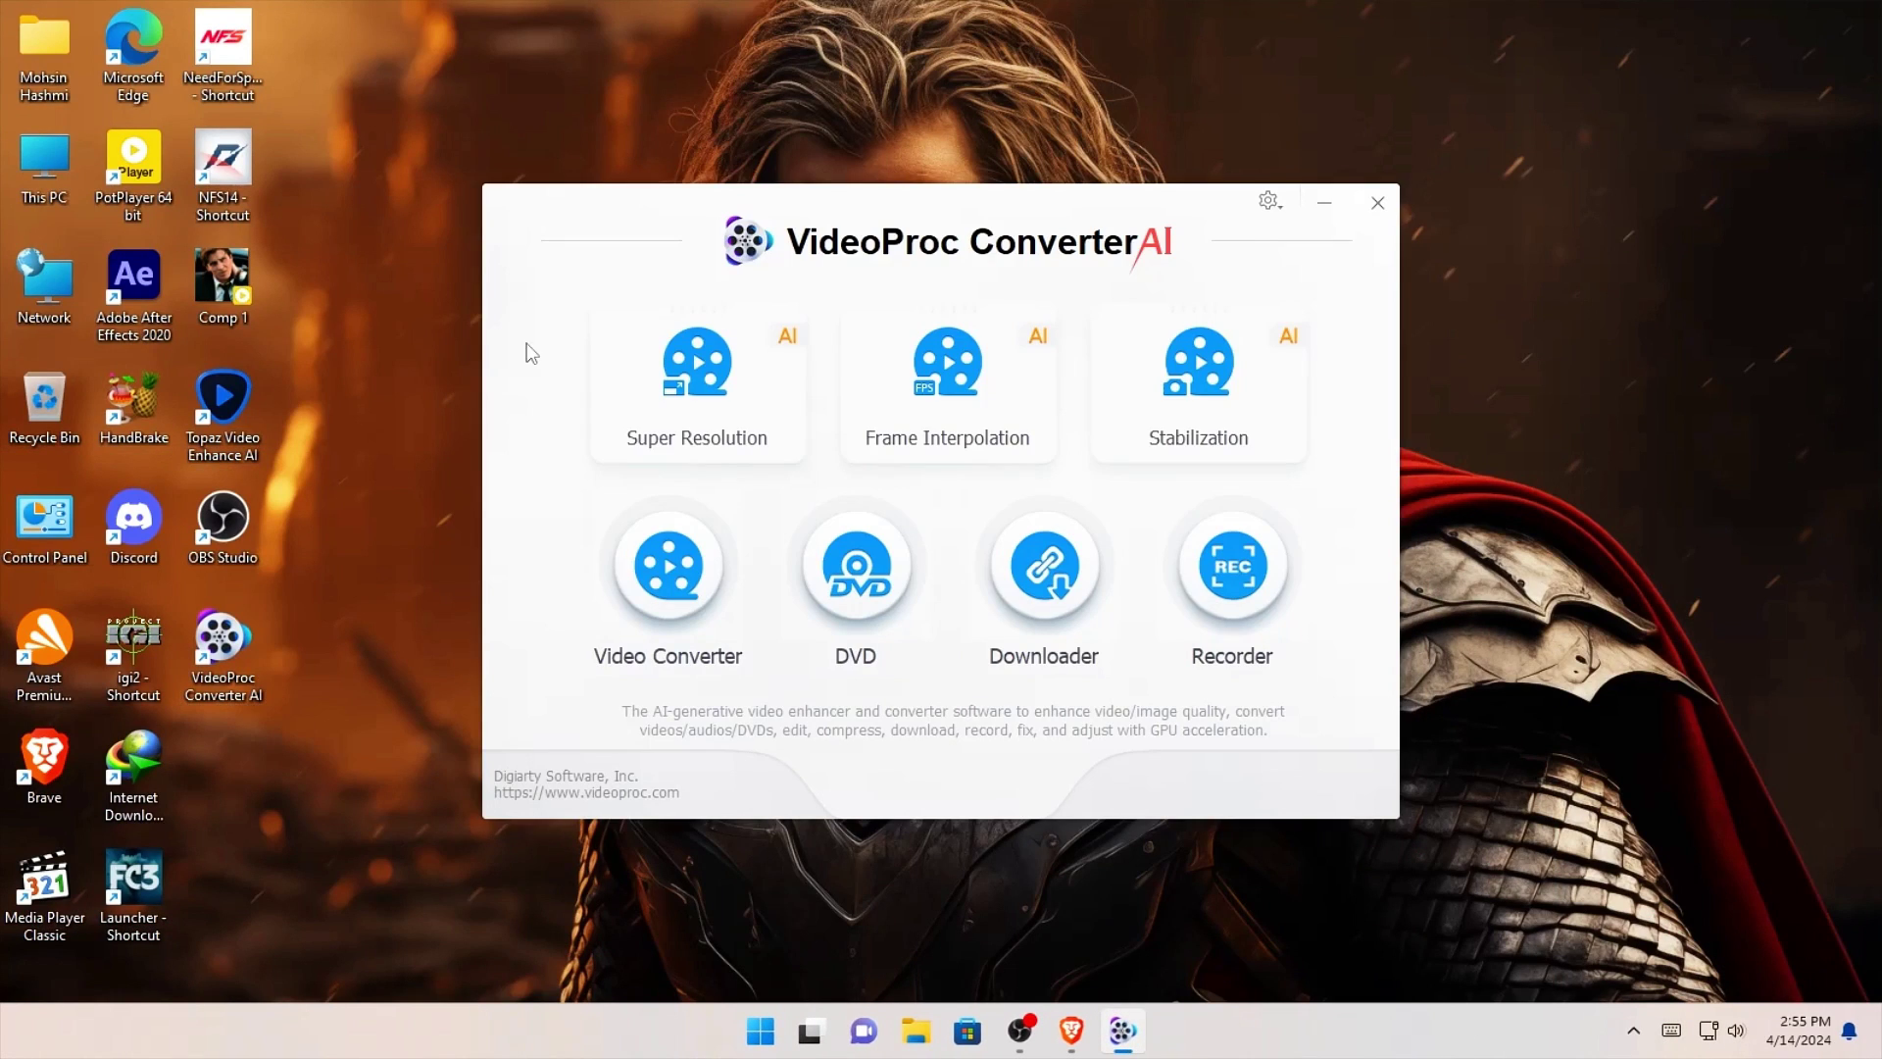
{"action": "left_click", "coordinate": [691, 422]}
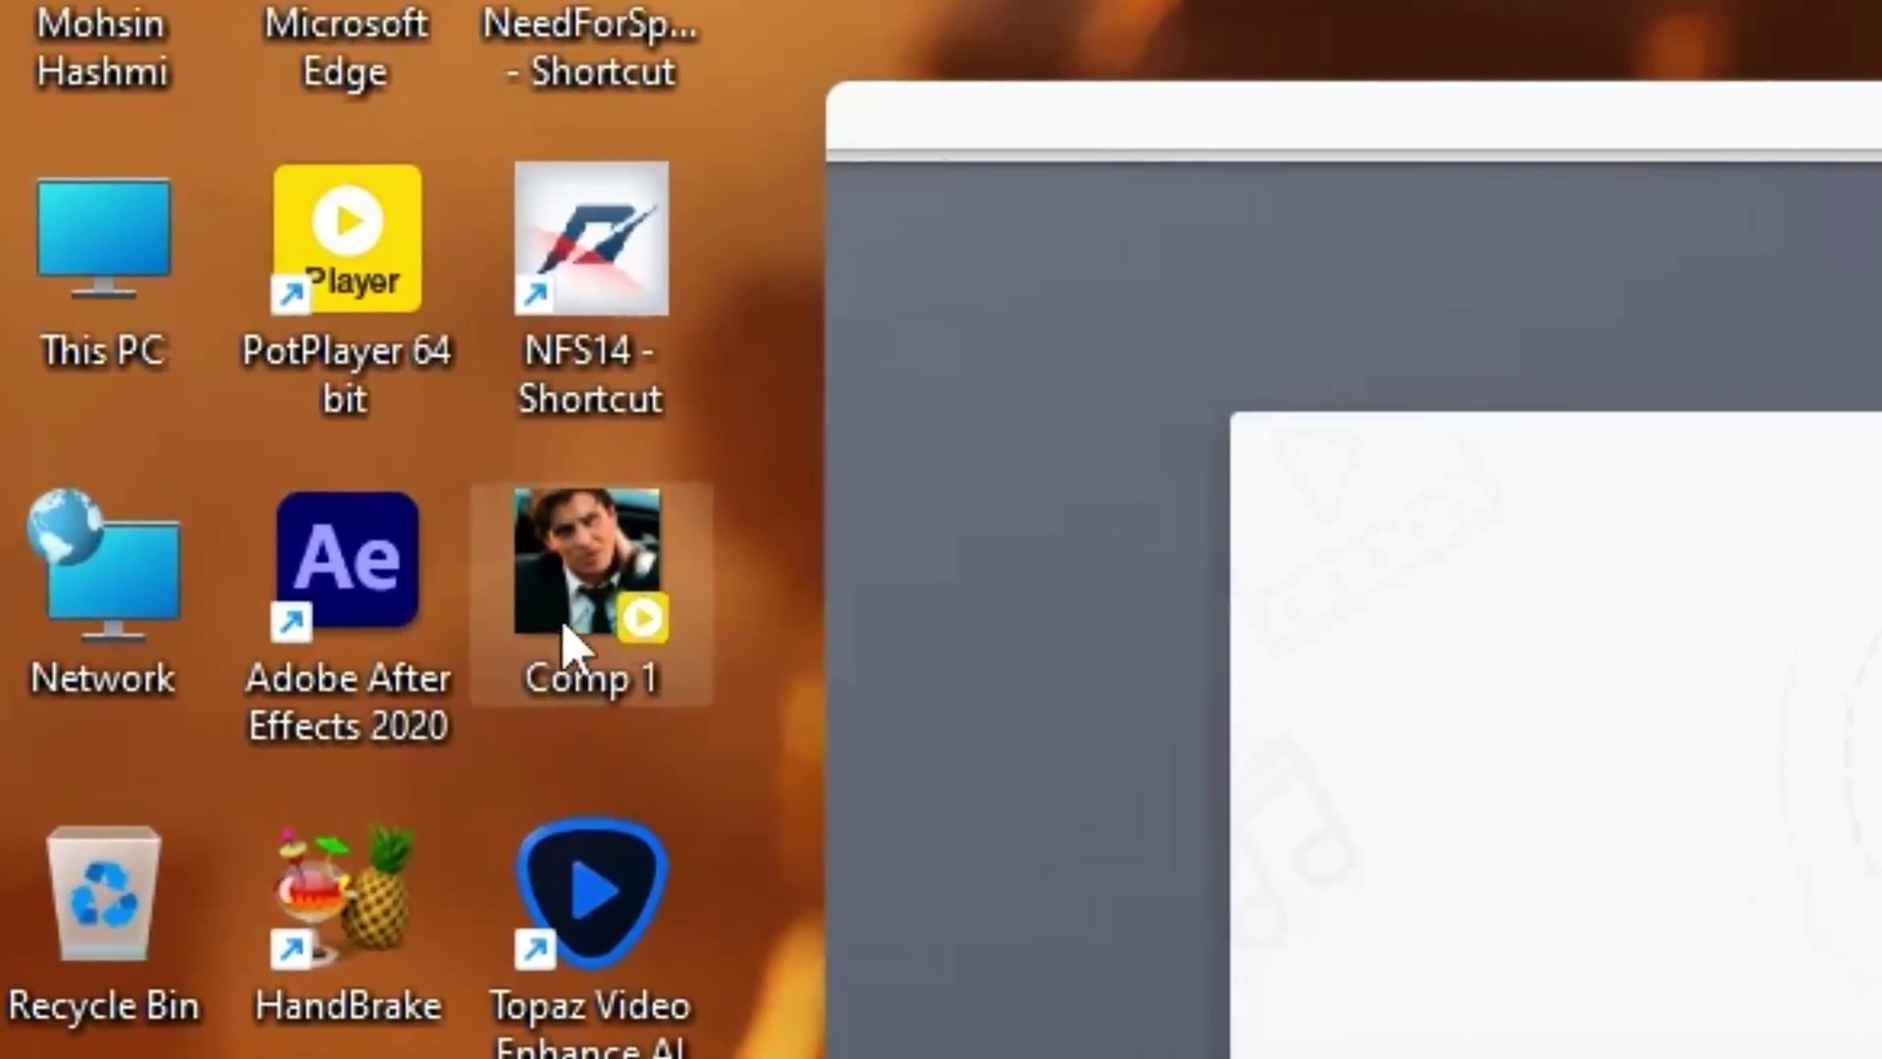
{"action": "left_click_drag", "start_coordinate": [568, 642], "coordinate": [1881, 767]}
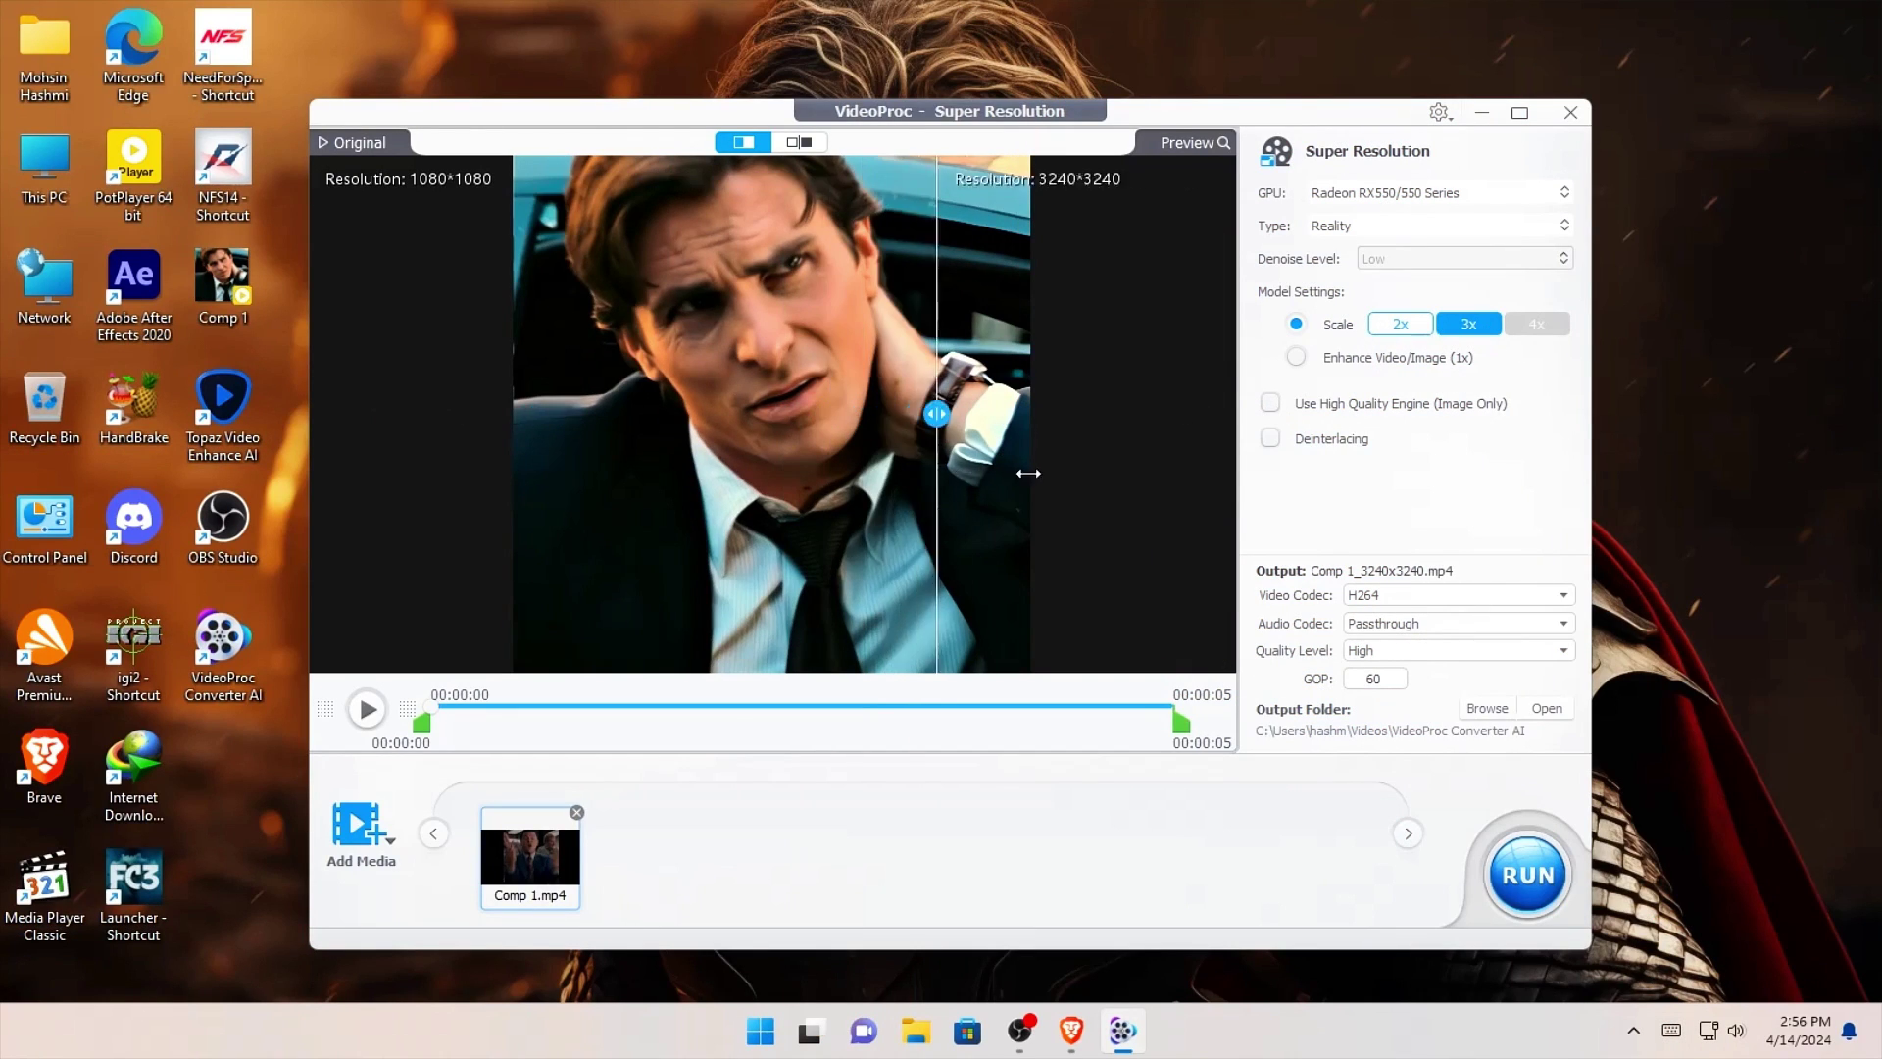
Enable Deinterlacing for Comp 1.mp4, set the output quality level to Highest and choose Reality as the type
{"action": "left_click", "coordinate": [1272, 438]}
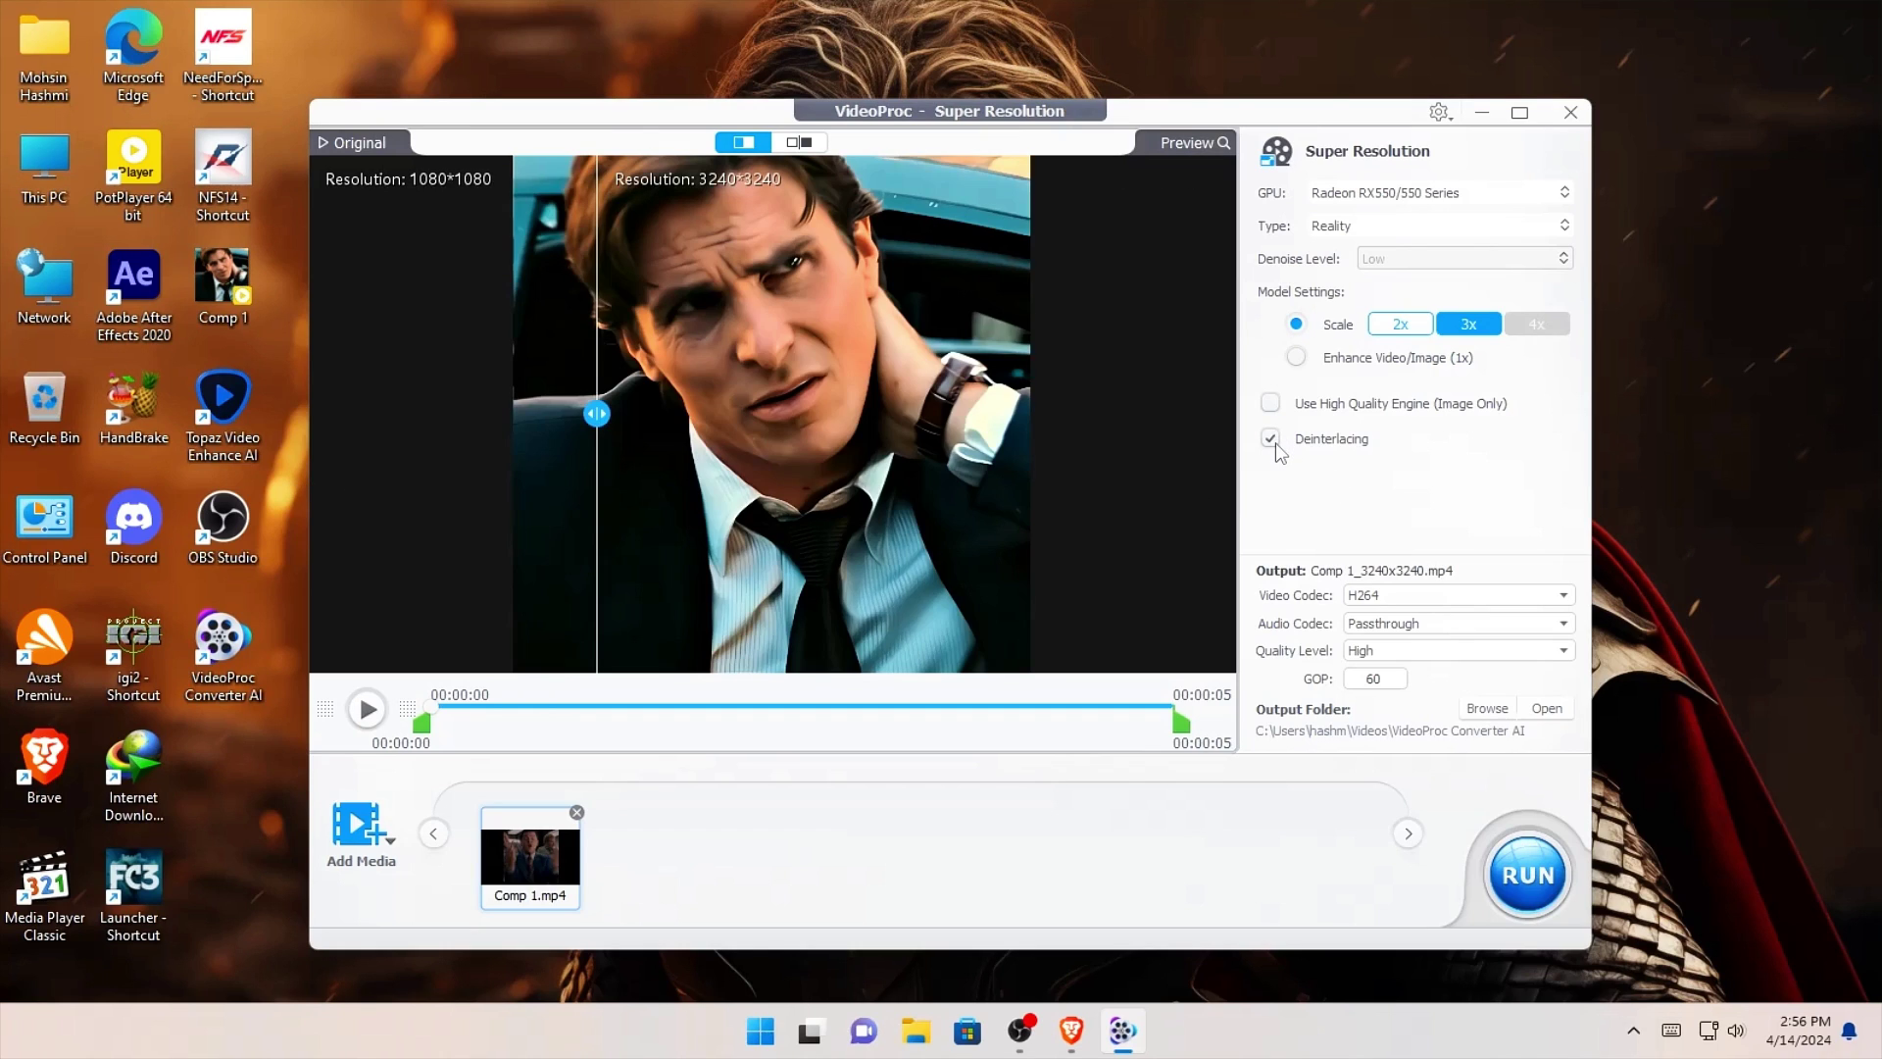
{"action": "left_click_drag", "start_coordinate": [659, 450], "coordinate": [409, 564]}
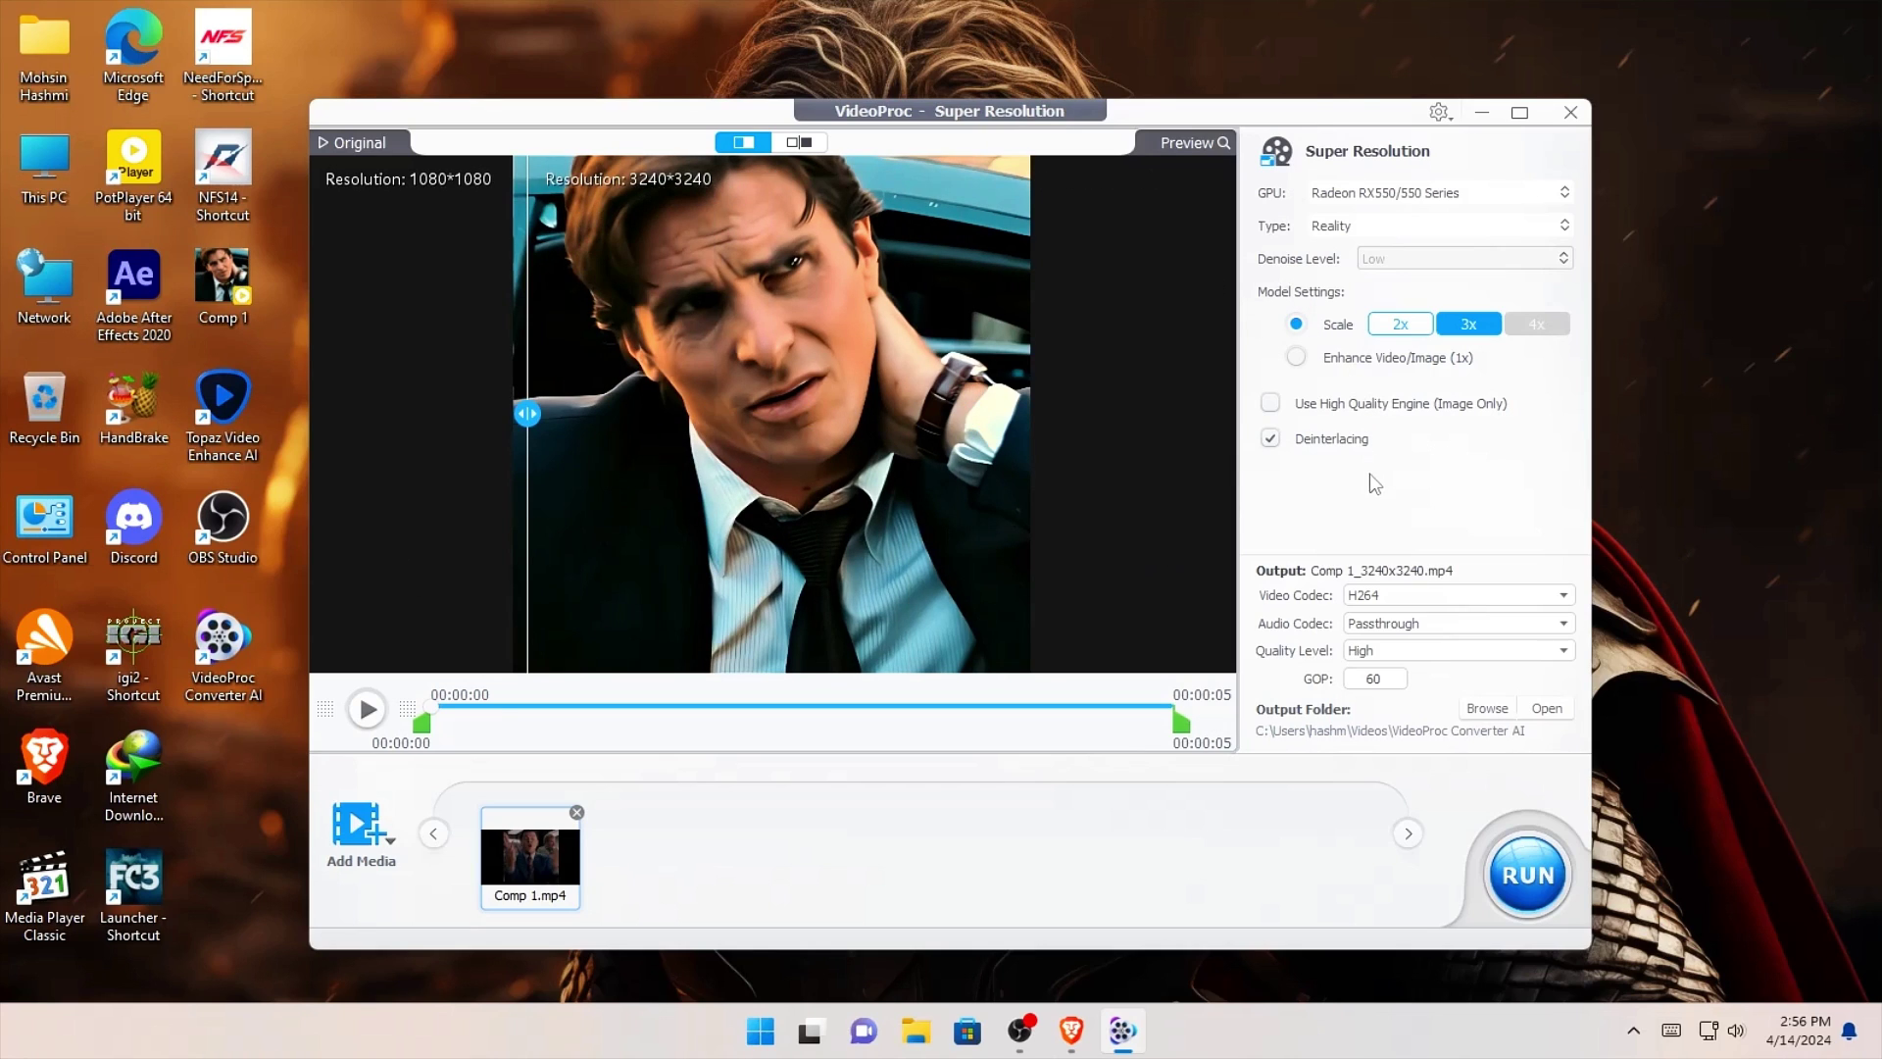
{"action": "left_click", "coordinate": [1377, 655]}
{"action": "left_click", "coordinate": [1377, 727]}
{"action": "left_click", "coordinate": [1339, 227]}
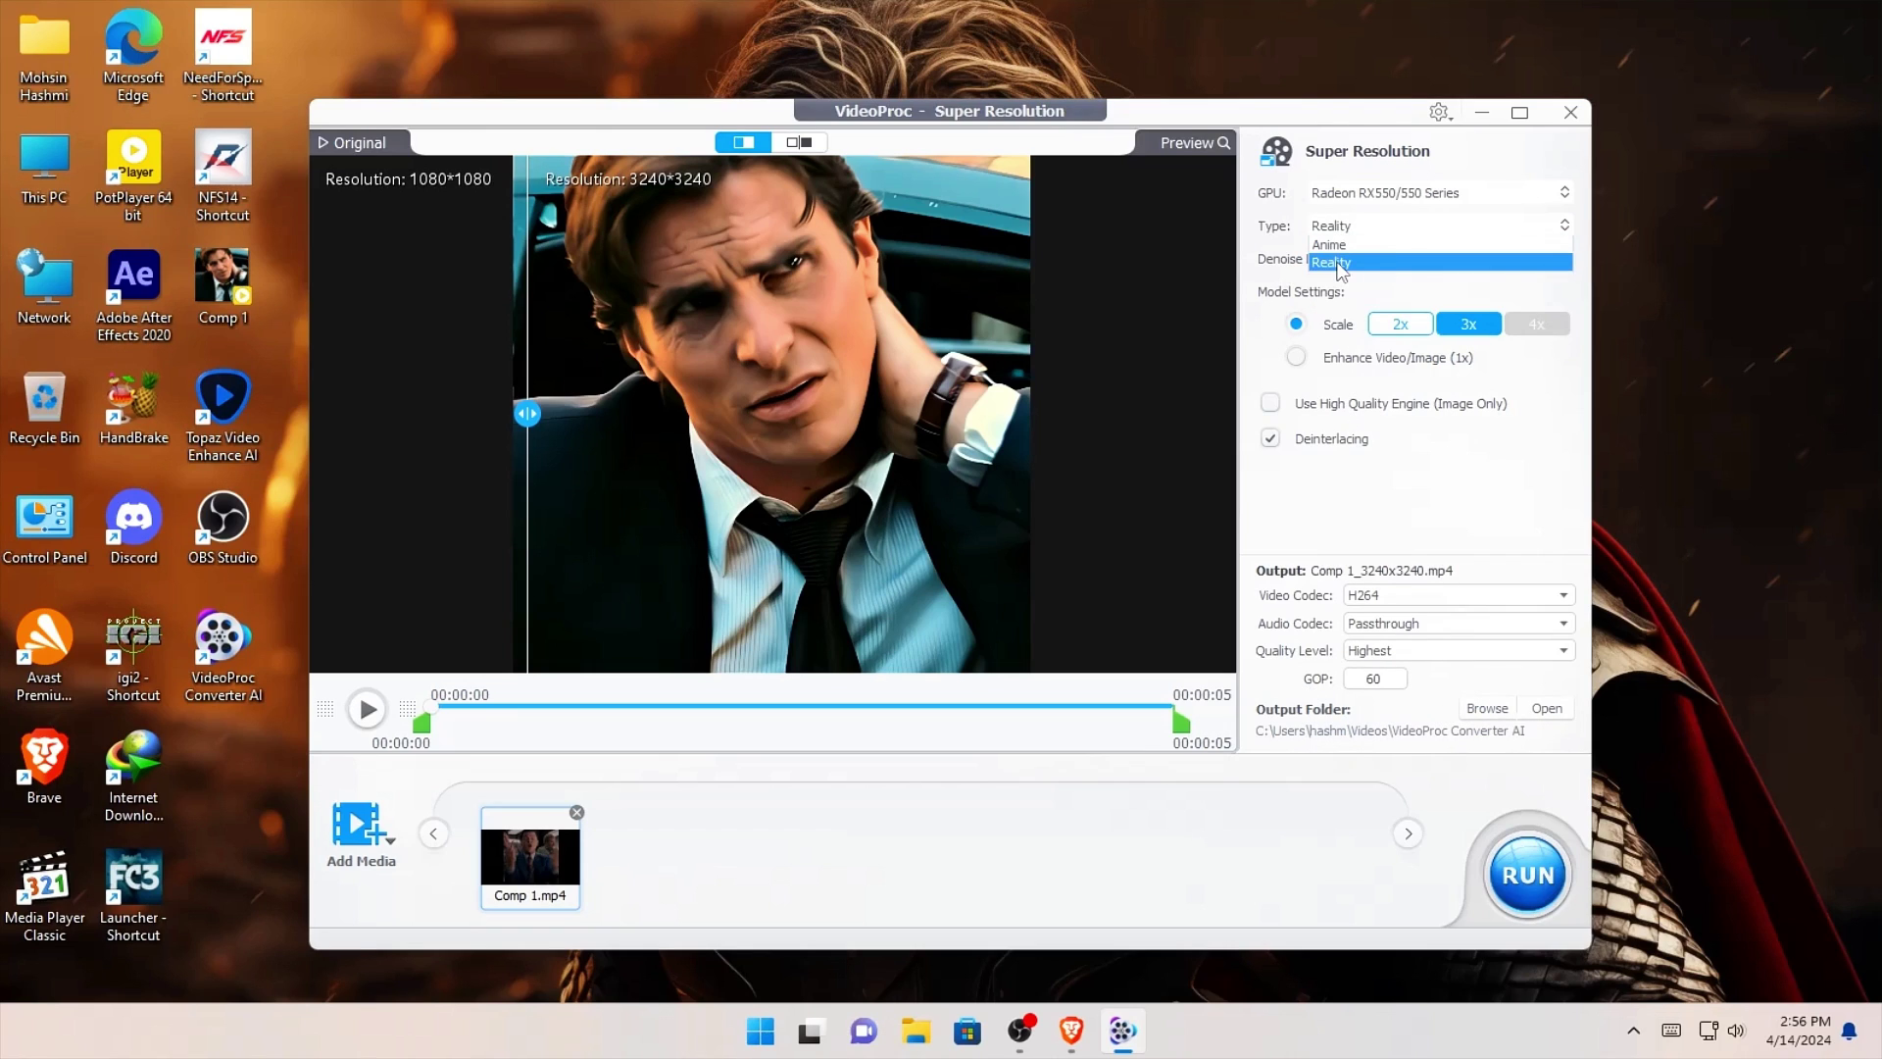
{"action": "left_click", "coordinate": [1341, 265]}
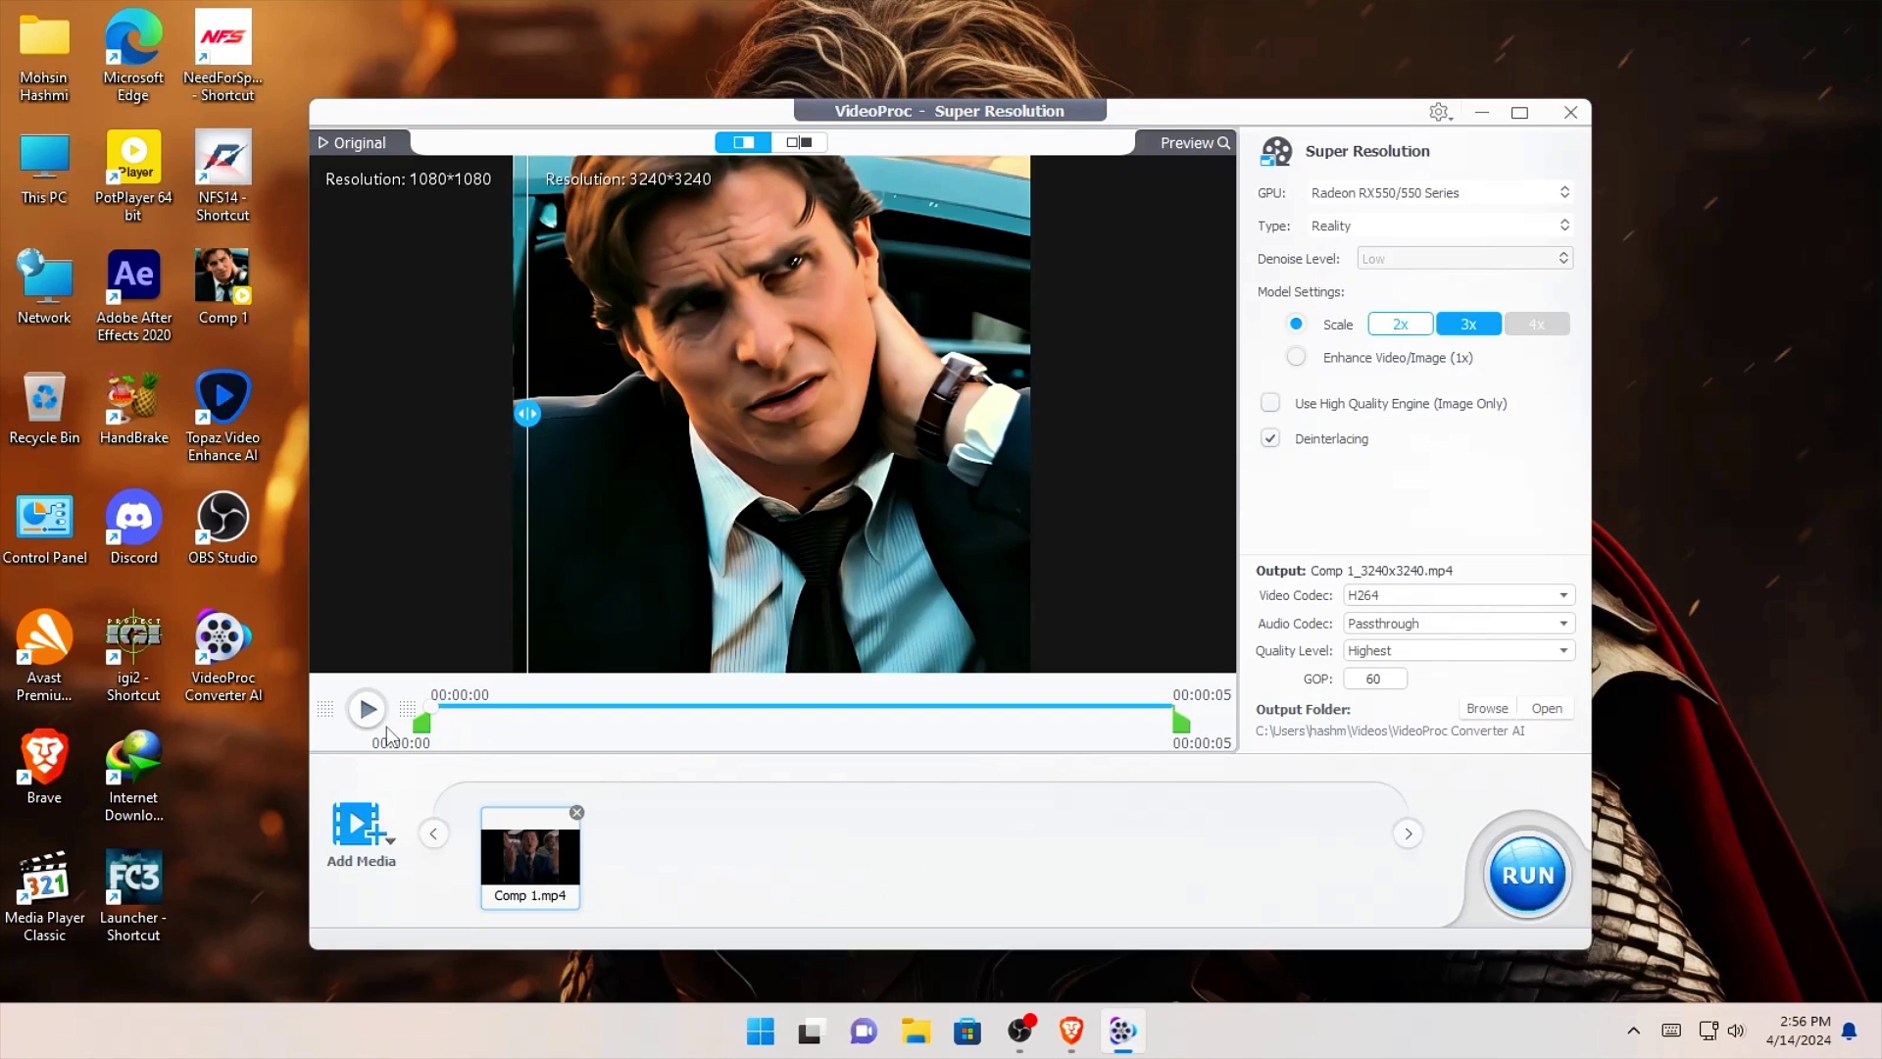
Play the preview briefly and compare the original with the upscaled picture using the split divider
{"action": "left_click", "coordinate": [368, 709]}
{"action": "left_click", "coordinate": [368, 709]}
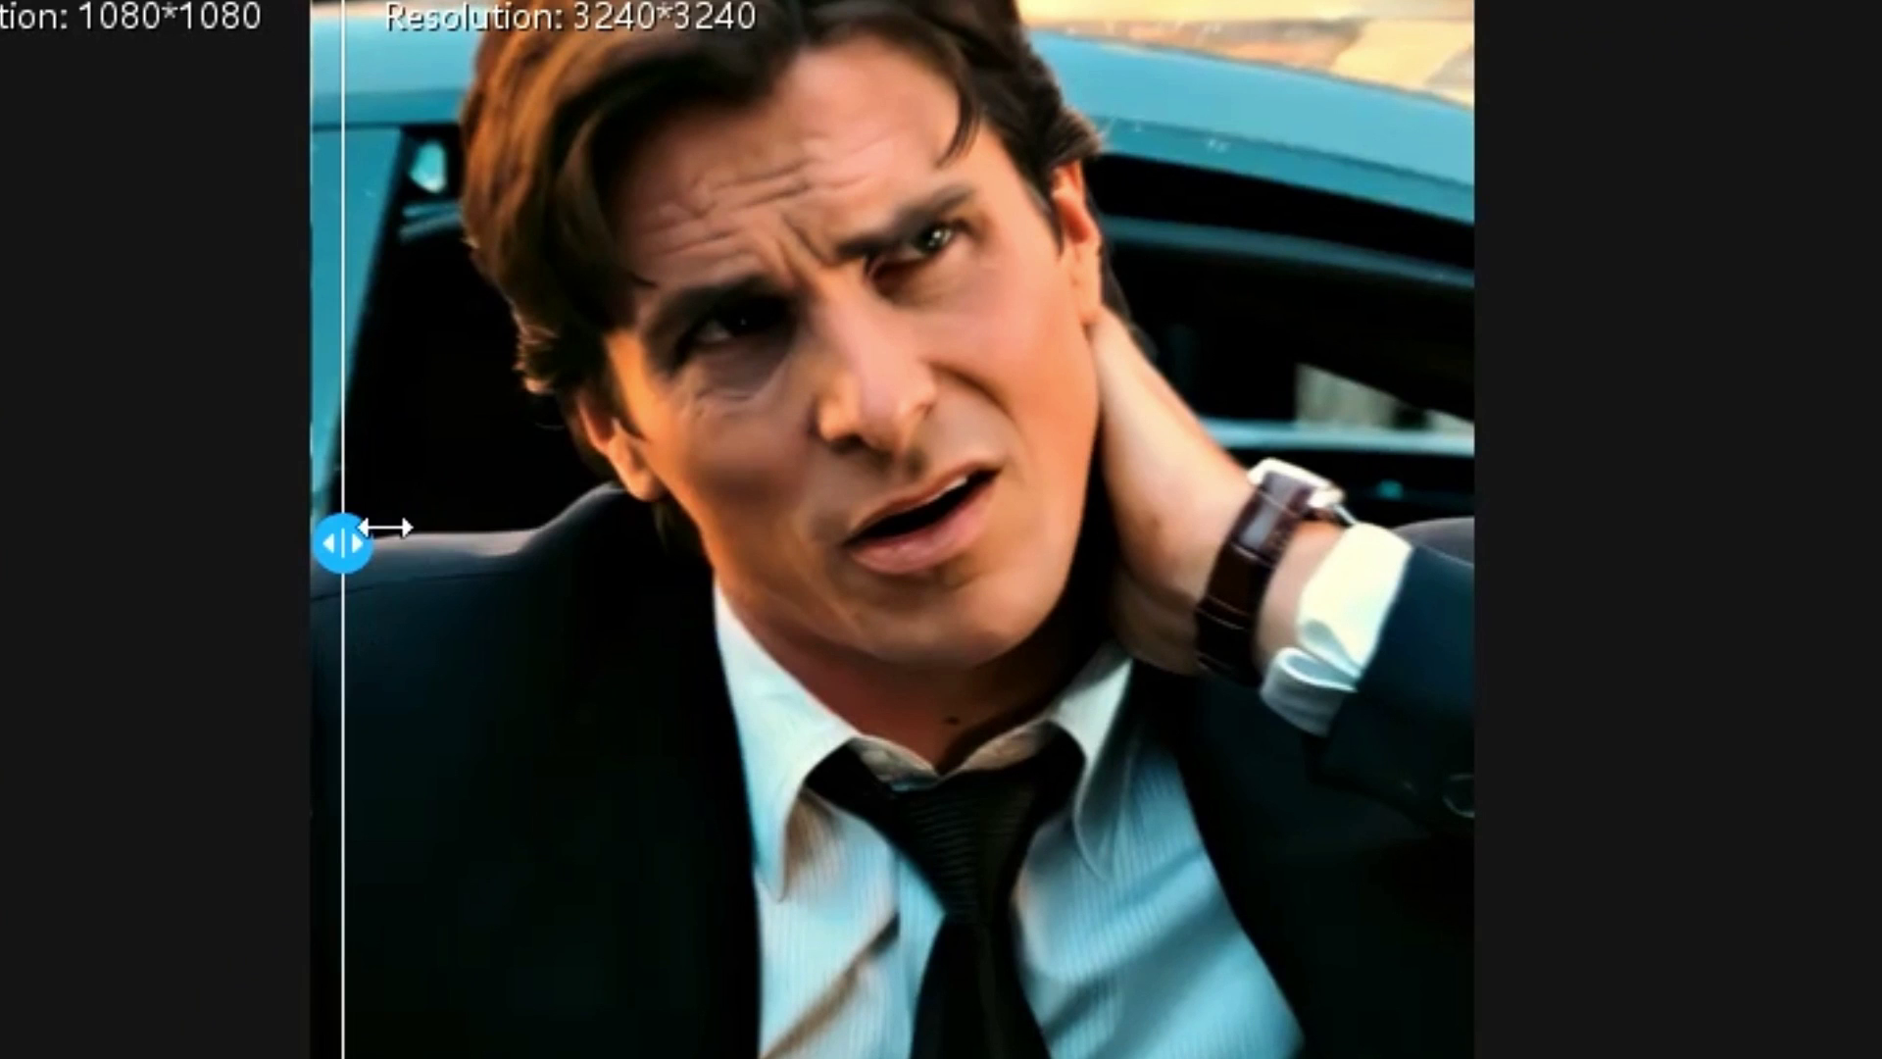
{"action": "left_click_drag", "start_coordinate": [495, 441], "coordinate": [1307, 478]}
{"action": "left_click_drag", "start_coordinate": [1743, 595], "coordinate": [1467, 873]}
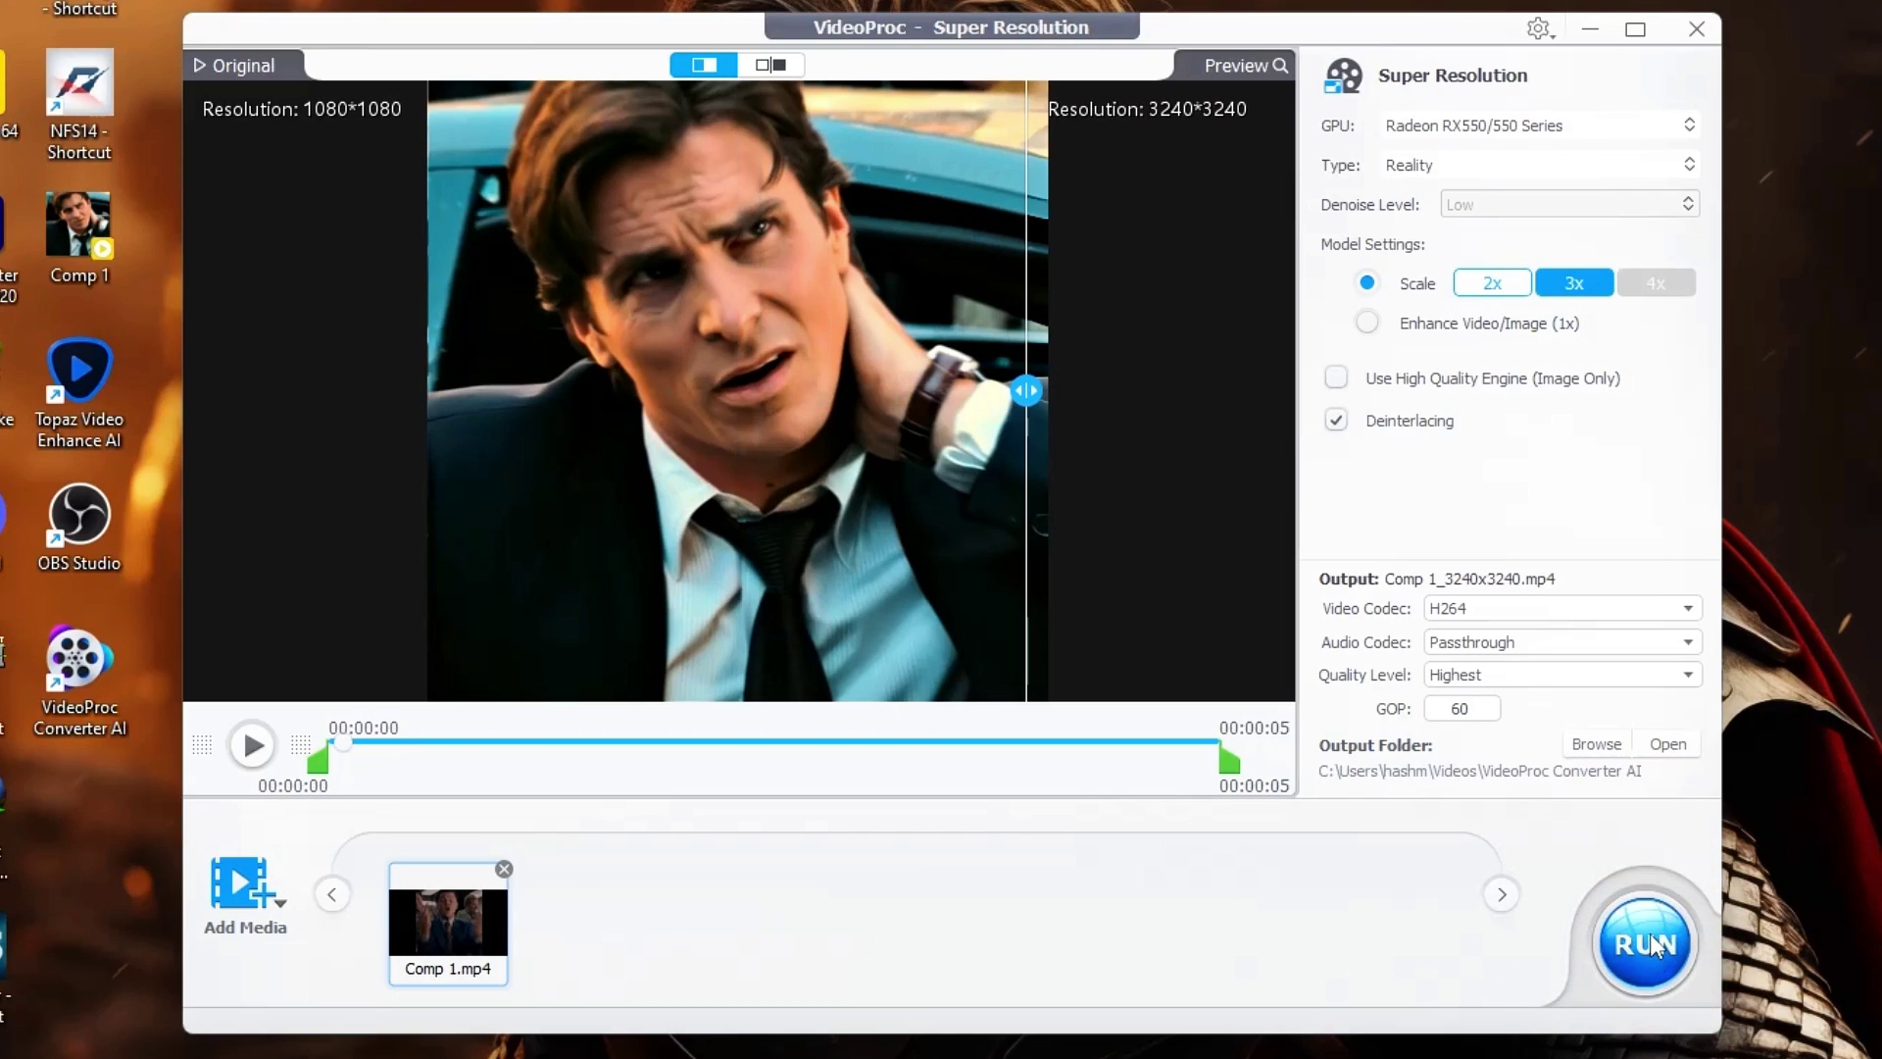
Run the Super Resolution upscaling of Comp 1.mp4
{"action": "left_click", "coordinate": [1650, 933]}
{"action": "right_click", "coordinate": [1857, 1045]}
{"action": "mouse_move", "coordinate": [1829, 840]}
{"action": "left_click", "coordinate": [1847, 383]}
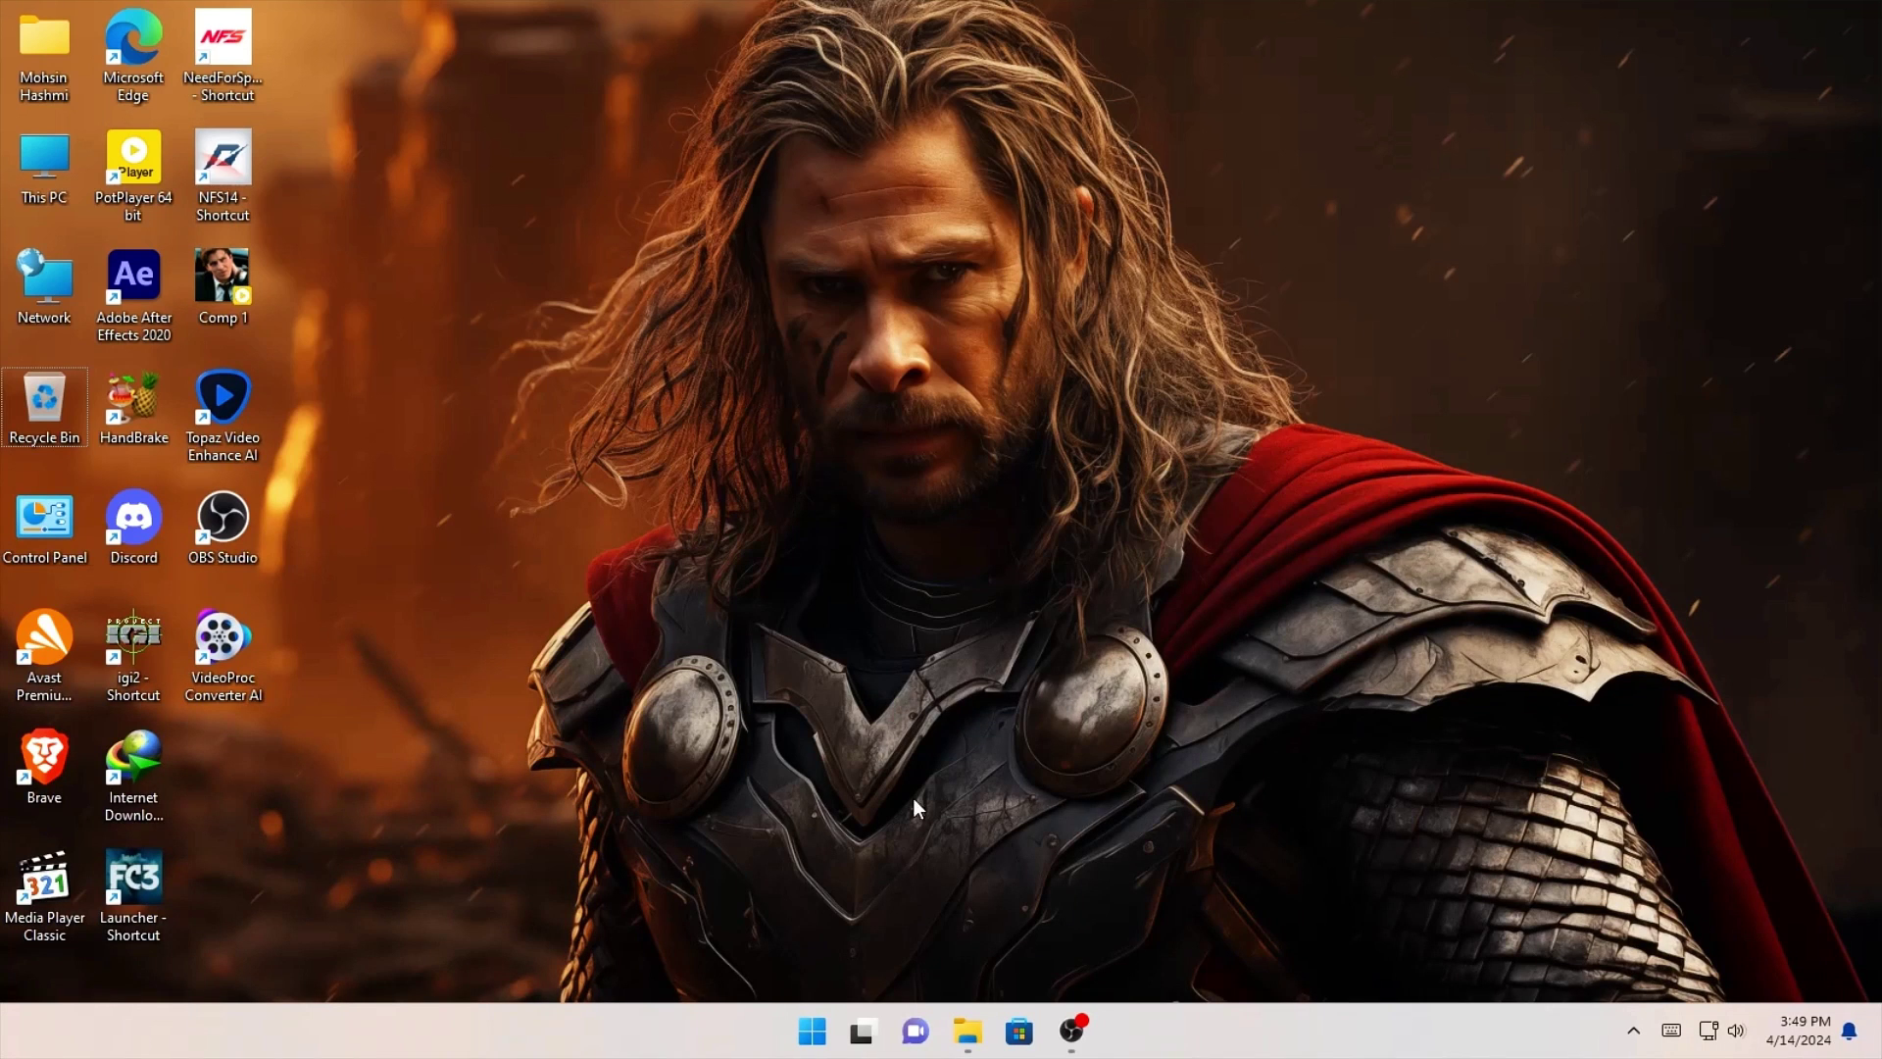
Play the upscaled video Comp 1_3240x3240 from the VideoProc Converter AI output folder to review its quality
{"action": "left_click", "coordinate": [958, 954]}
{"action": "left_click", "coordinate": [275, 281]}
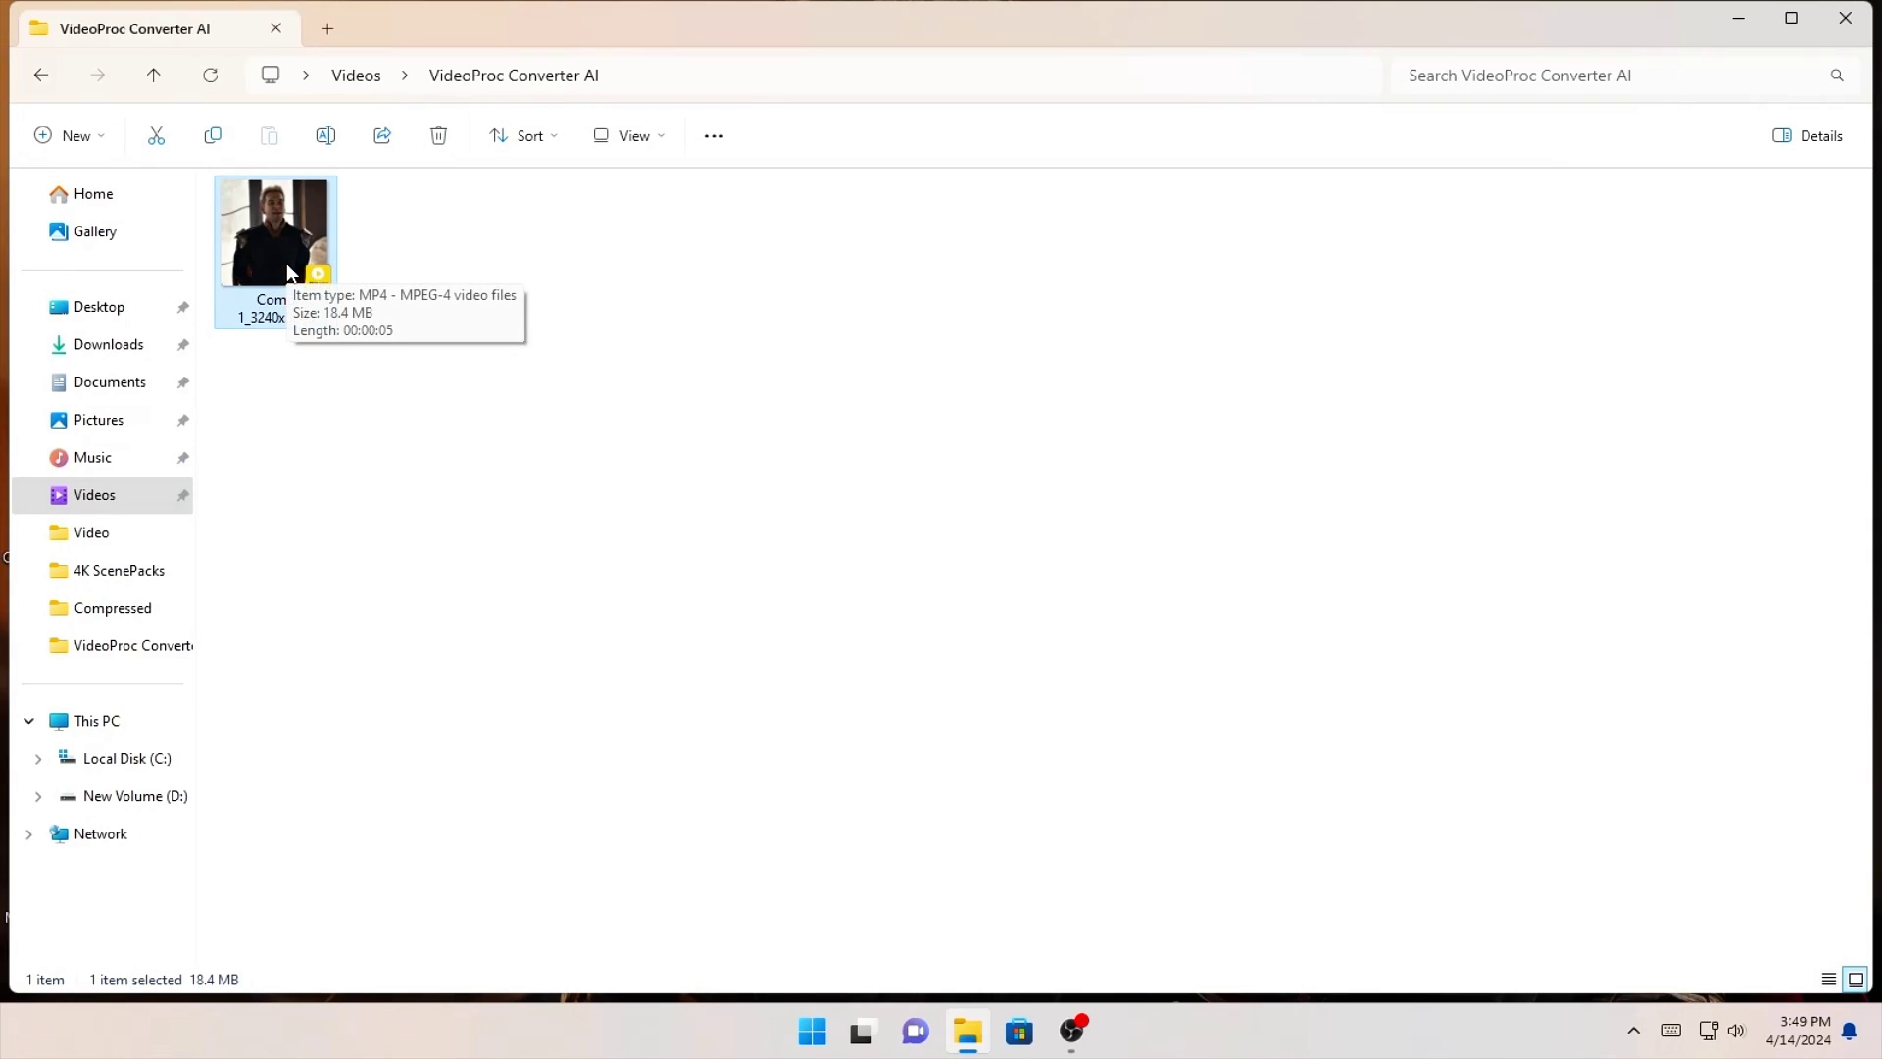
{"action": "double_click", "coordinate": [286, 263]}
{"action": "left_click", "coordinate": [397, 20]}
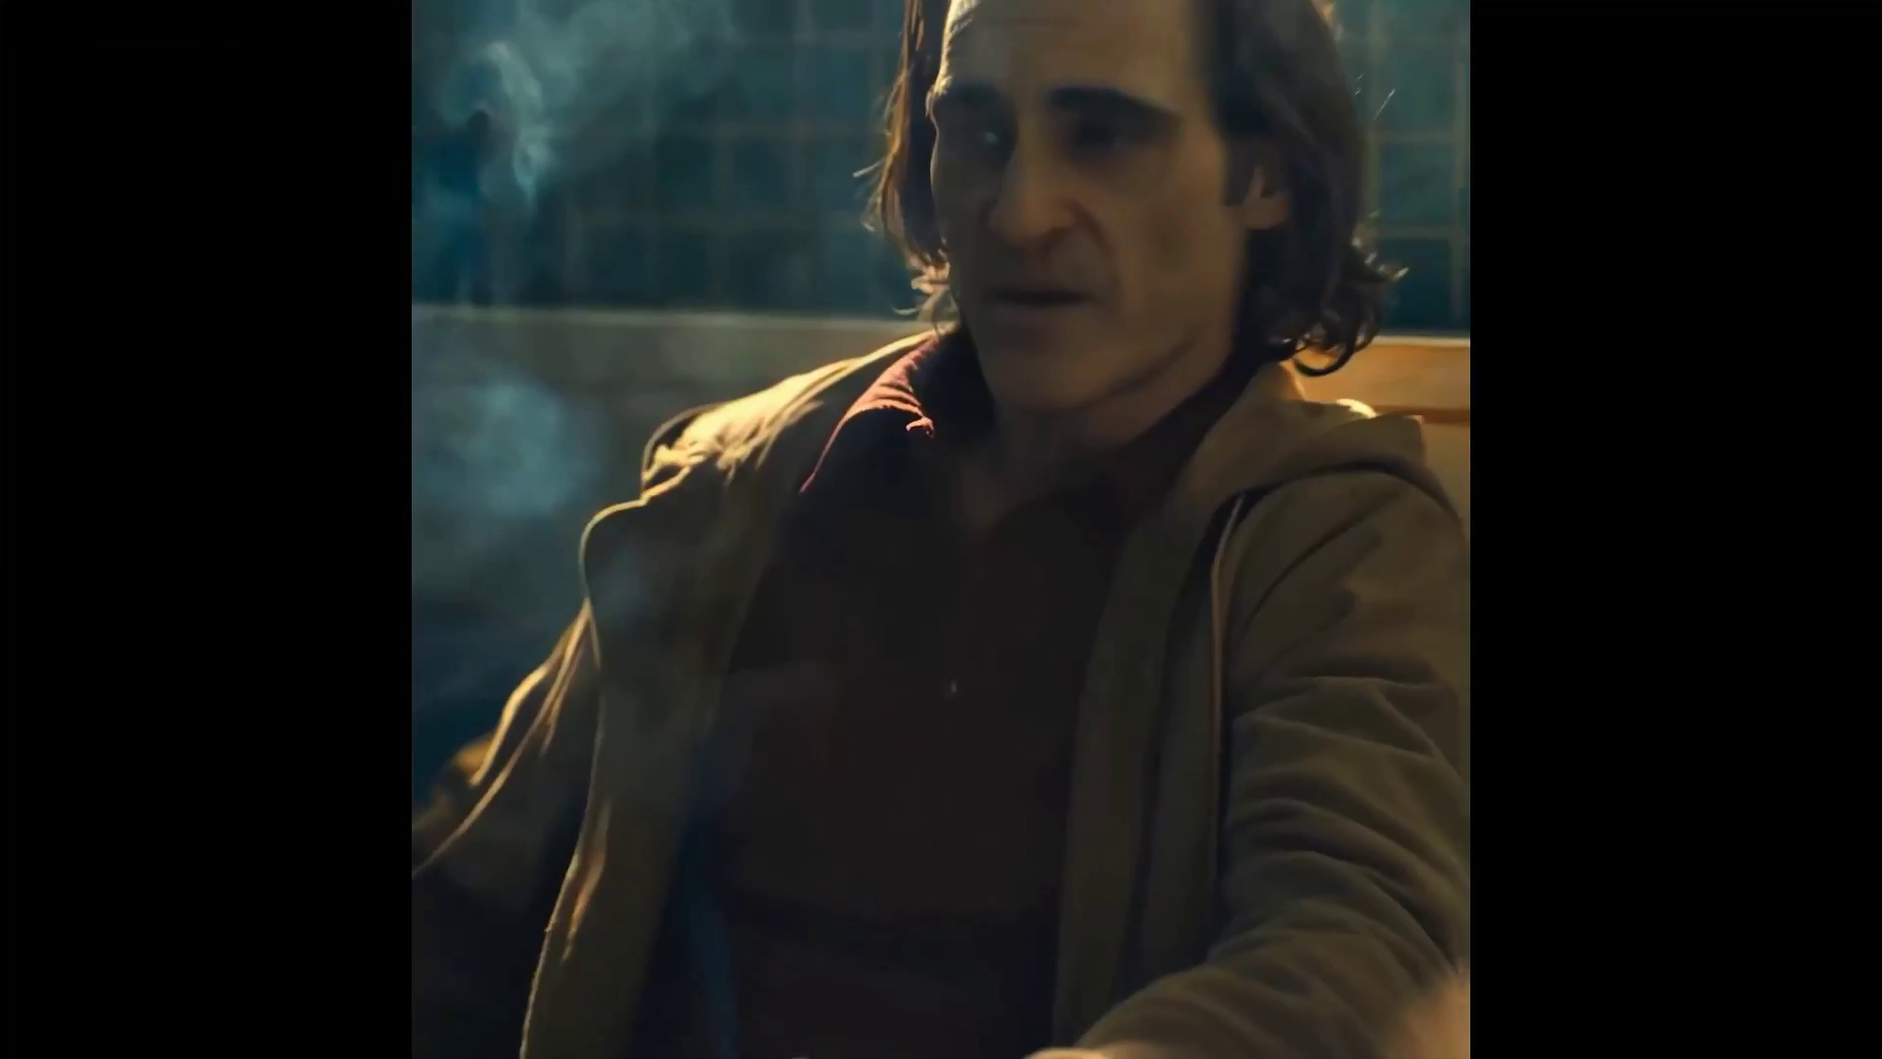
{"action": "key", "text": "Escape"}
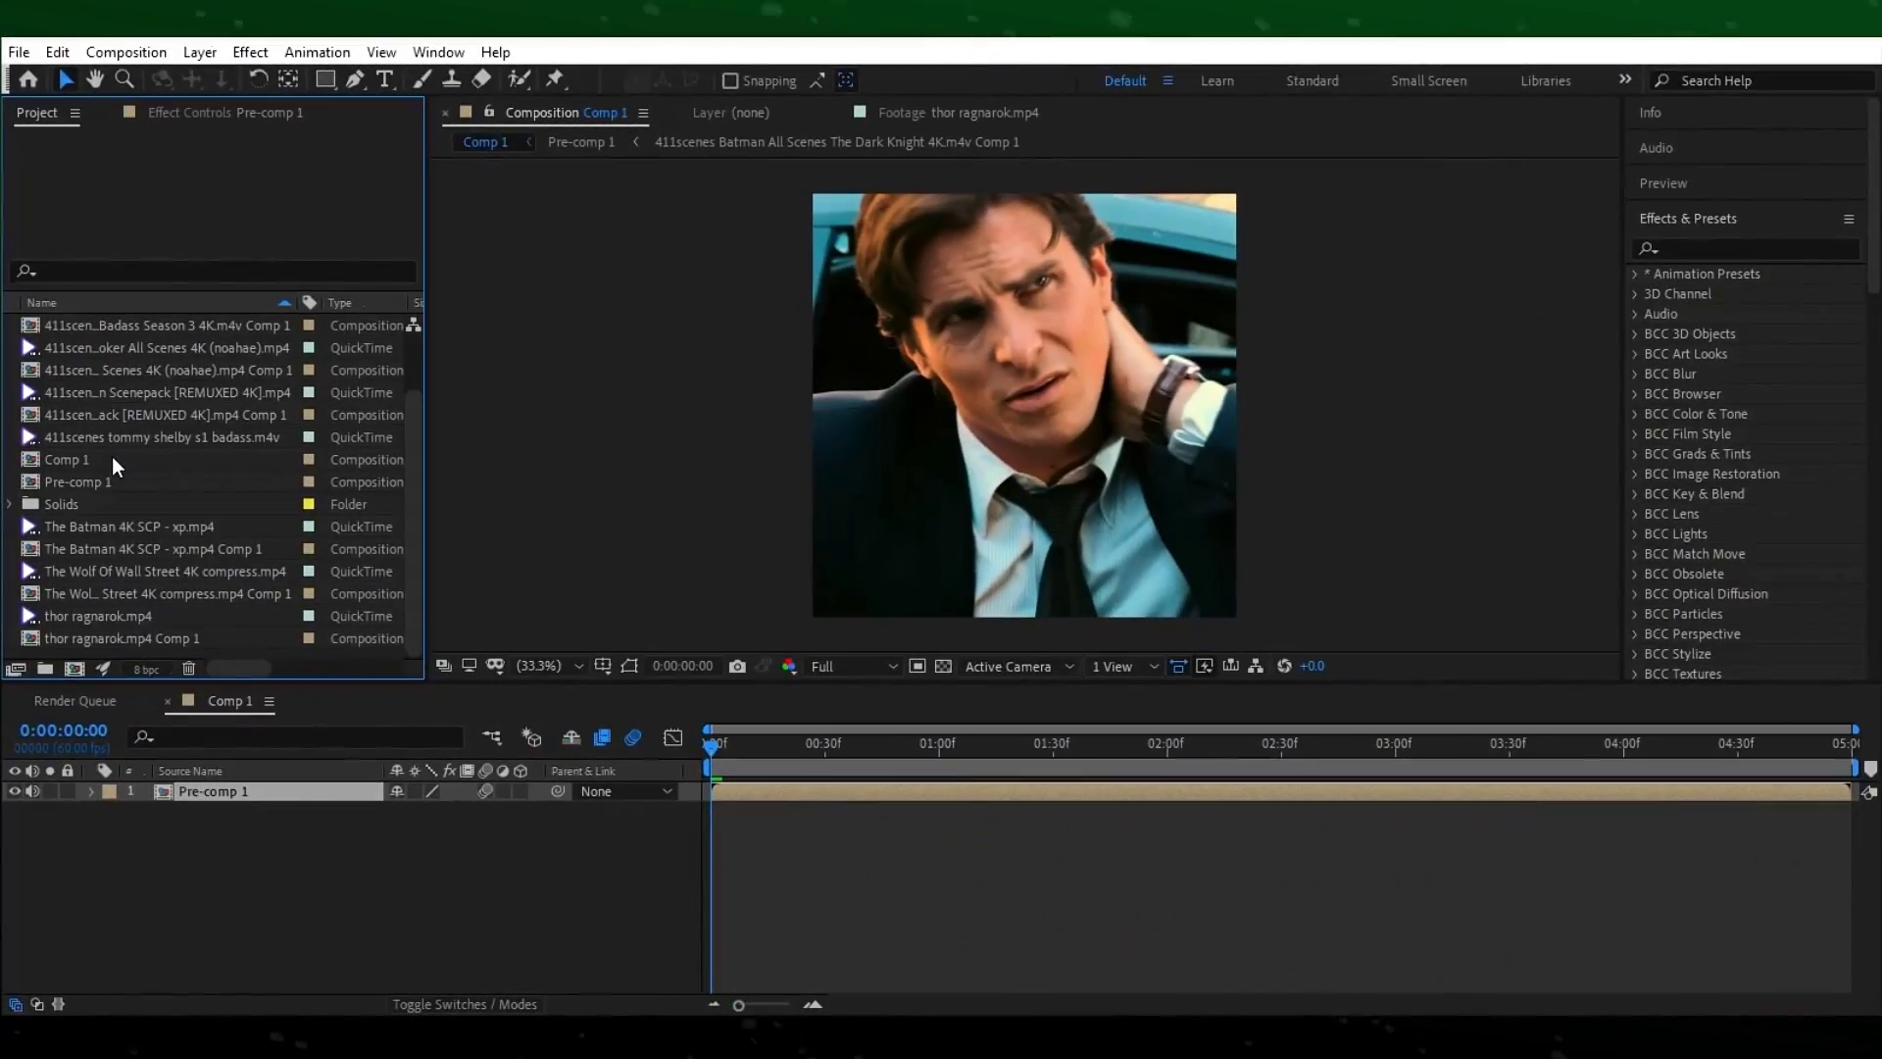
In After Effects, import Comp 1_3240x3240 as footage and place it above Pre-comp 1 in the Comp 1 timeline
{"action": "key", "text": "ctrl+i"}
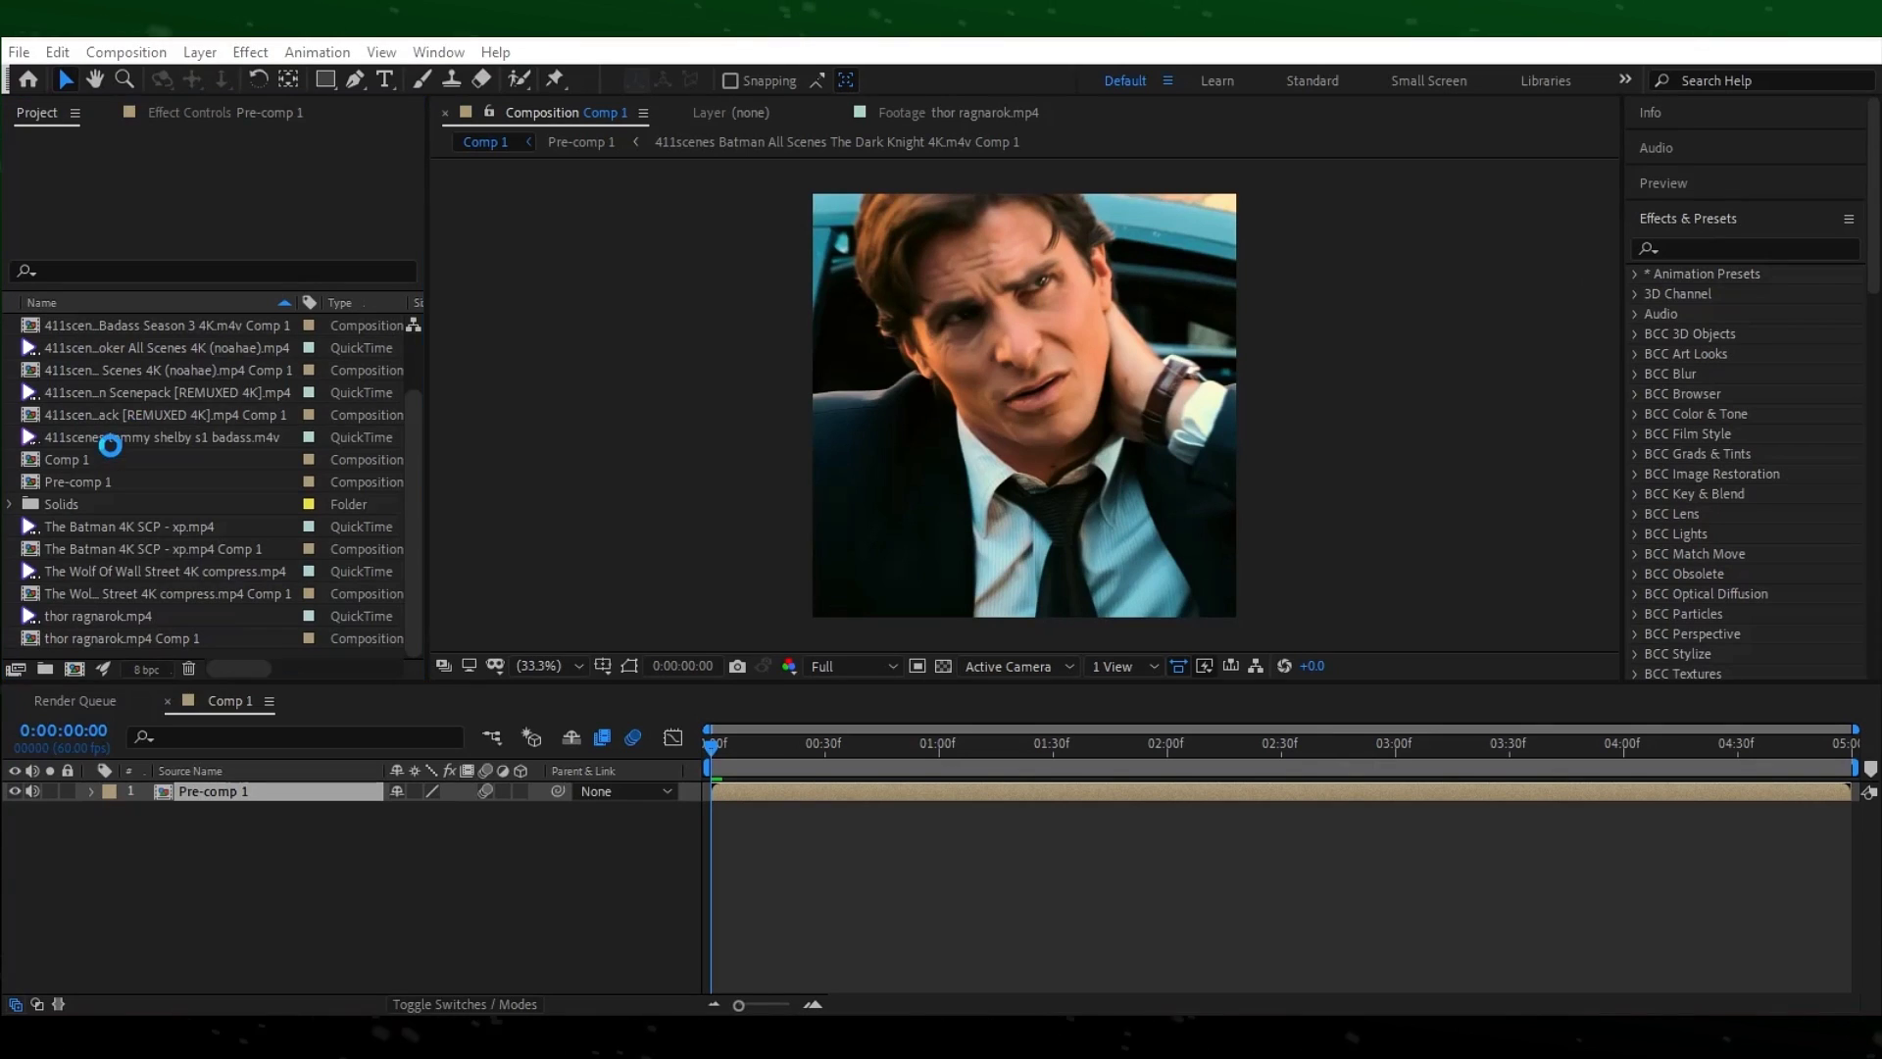
{"action": "left_click", "coordinate": [279, 286]}
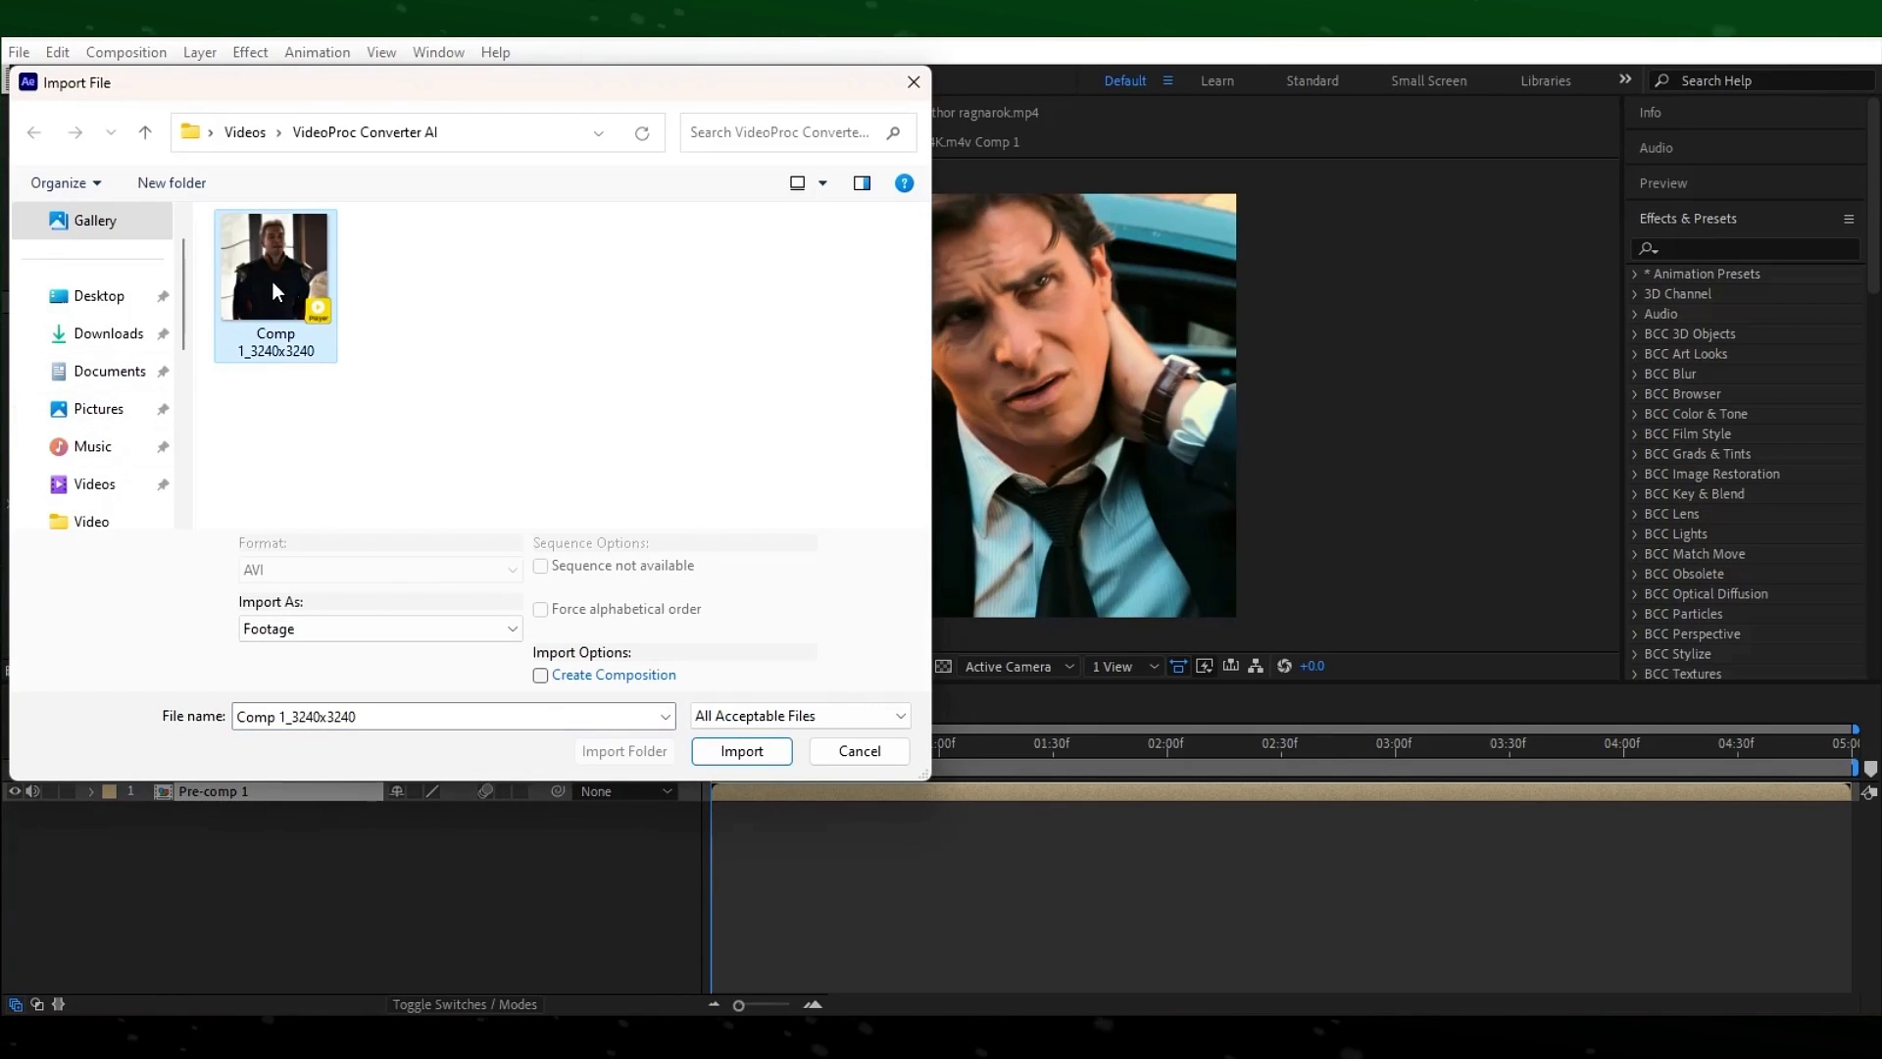
{"action": "left_click", "coordinate": [769, 753]}
{"action": "left_click_drag", "start_coordinate": [92, 480], "coordinate": [223, 798]}
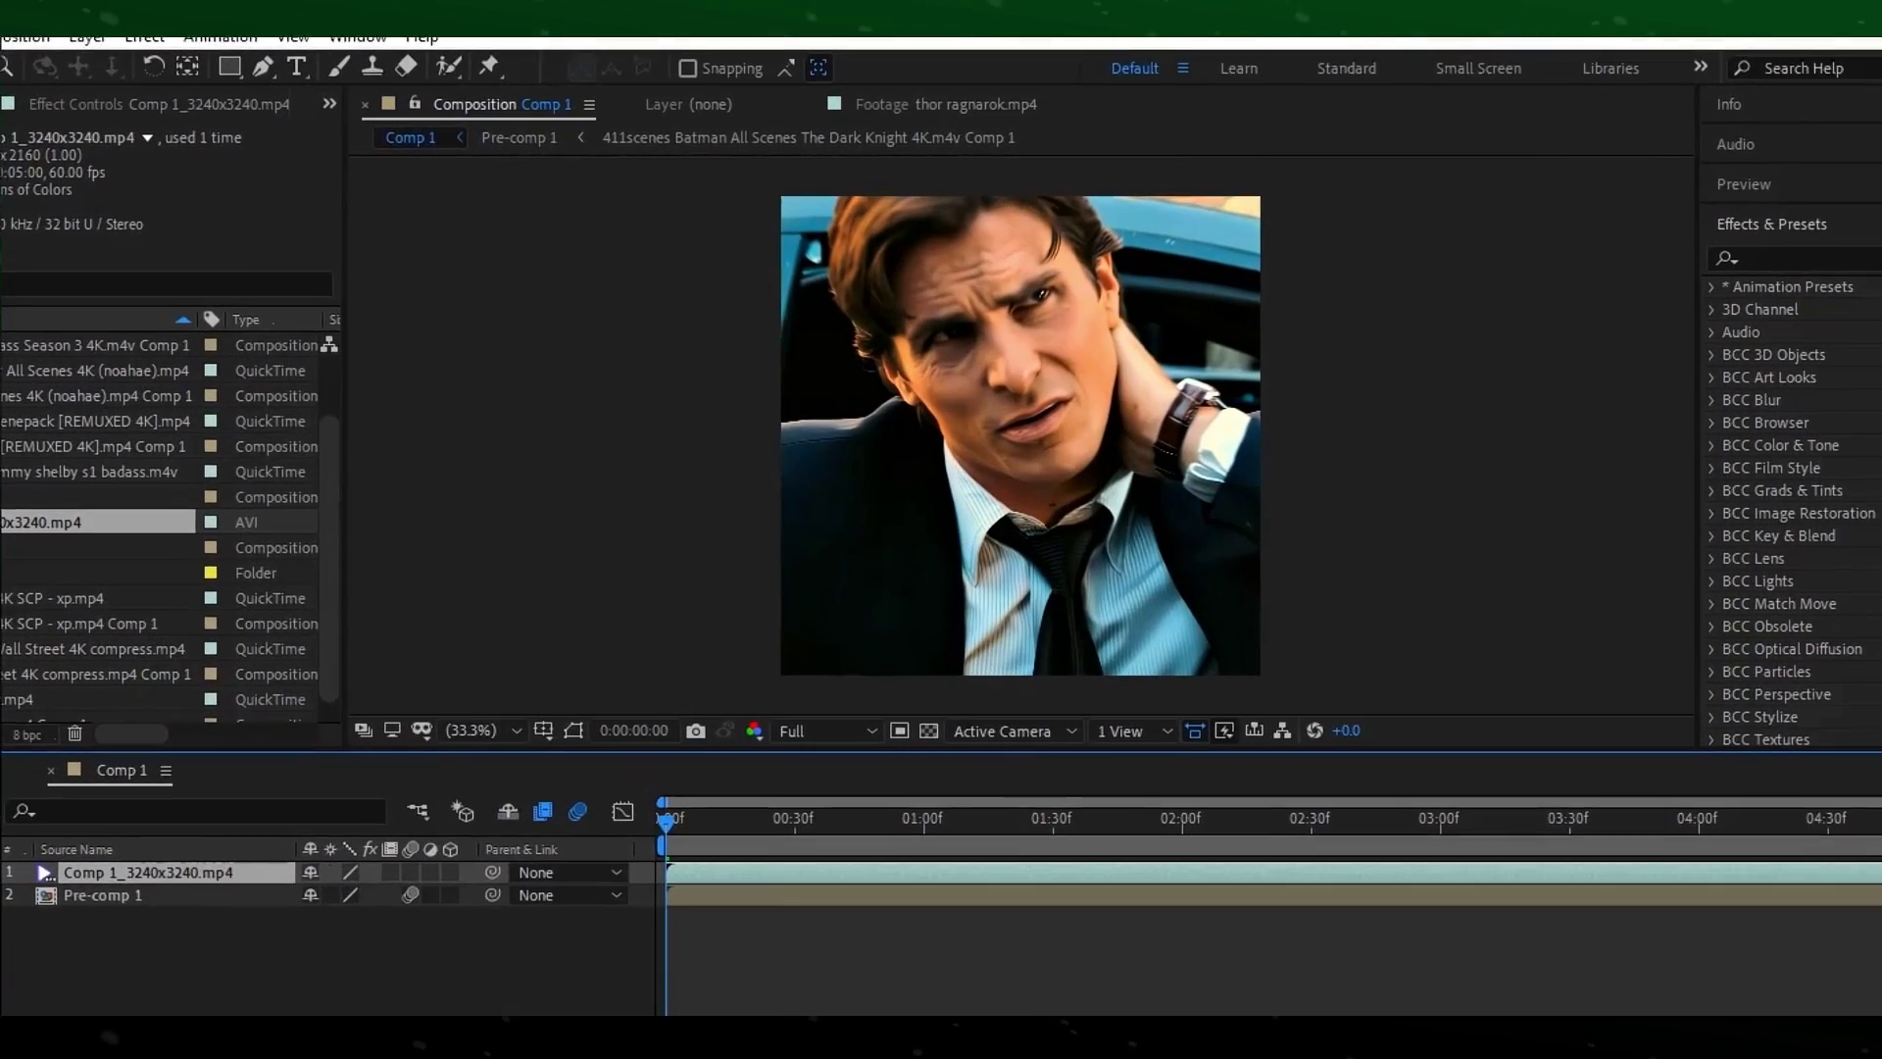
{"action": "scroll", "coordinate": [925, 408], "scroll_direction": "up", "scroll_amount": 4}
{"action": "key", "text": "space"}
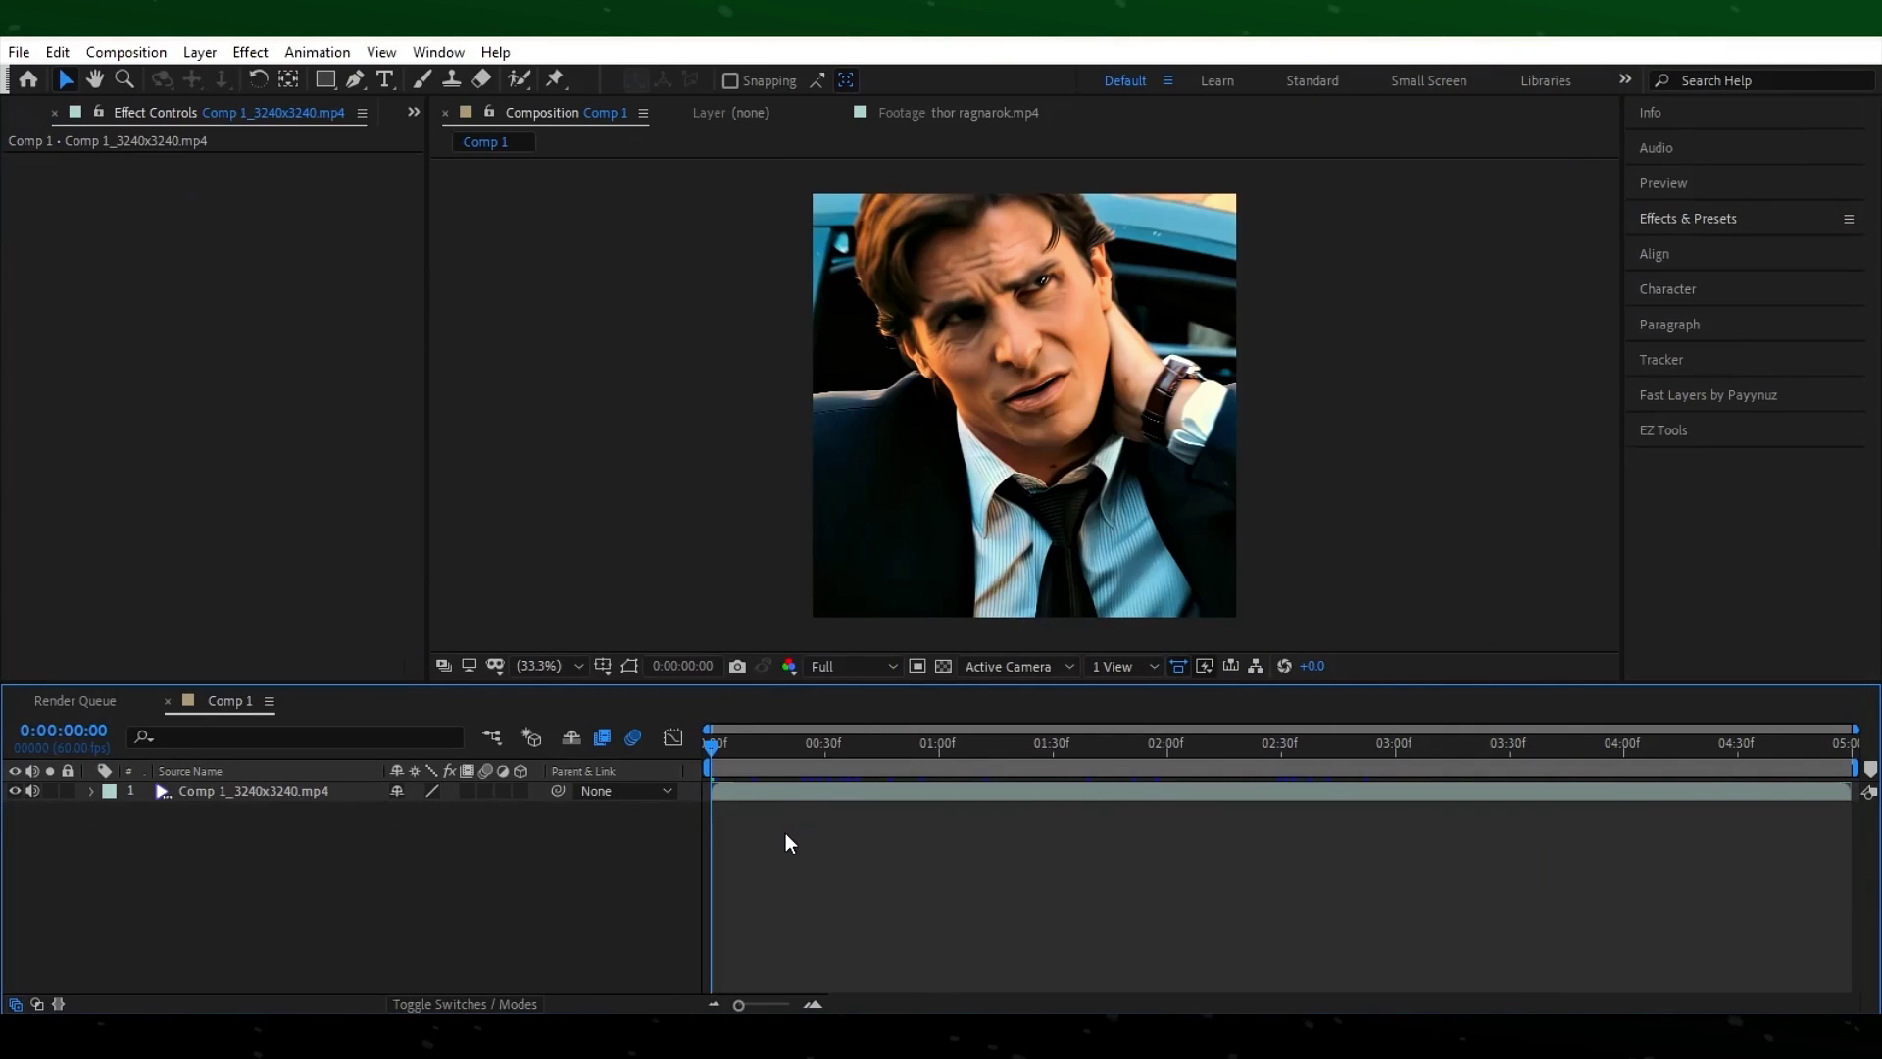
Add a new adjustment layer above the upscaled clip in Comp 1
{"action": "right_click", "coordinate": [542, 349]}
{"action": "mouse_move", "coordinate": [715, 367]}
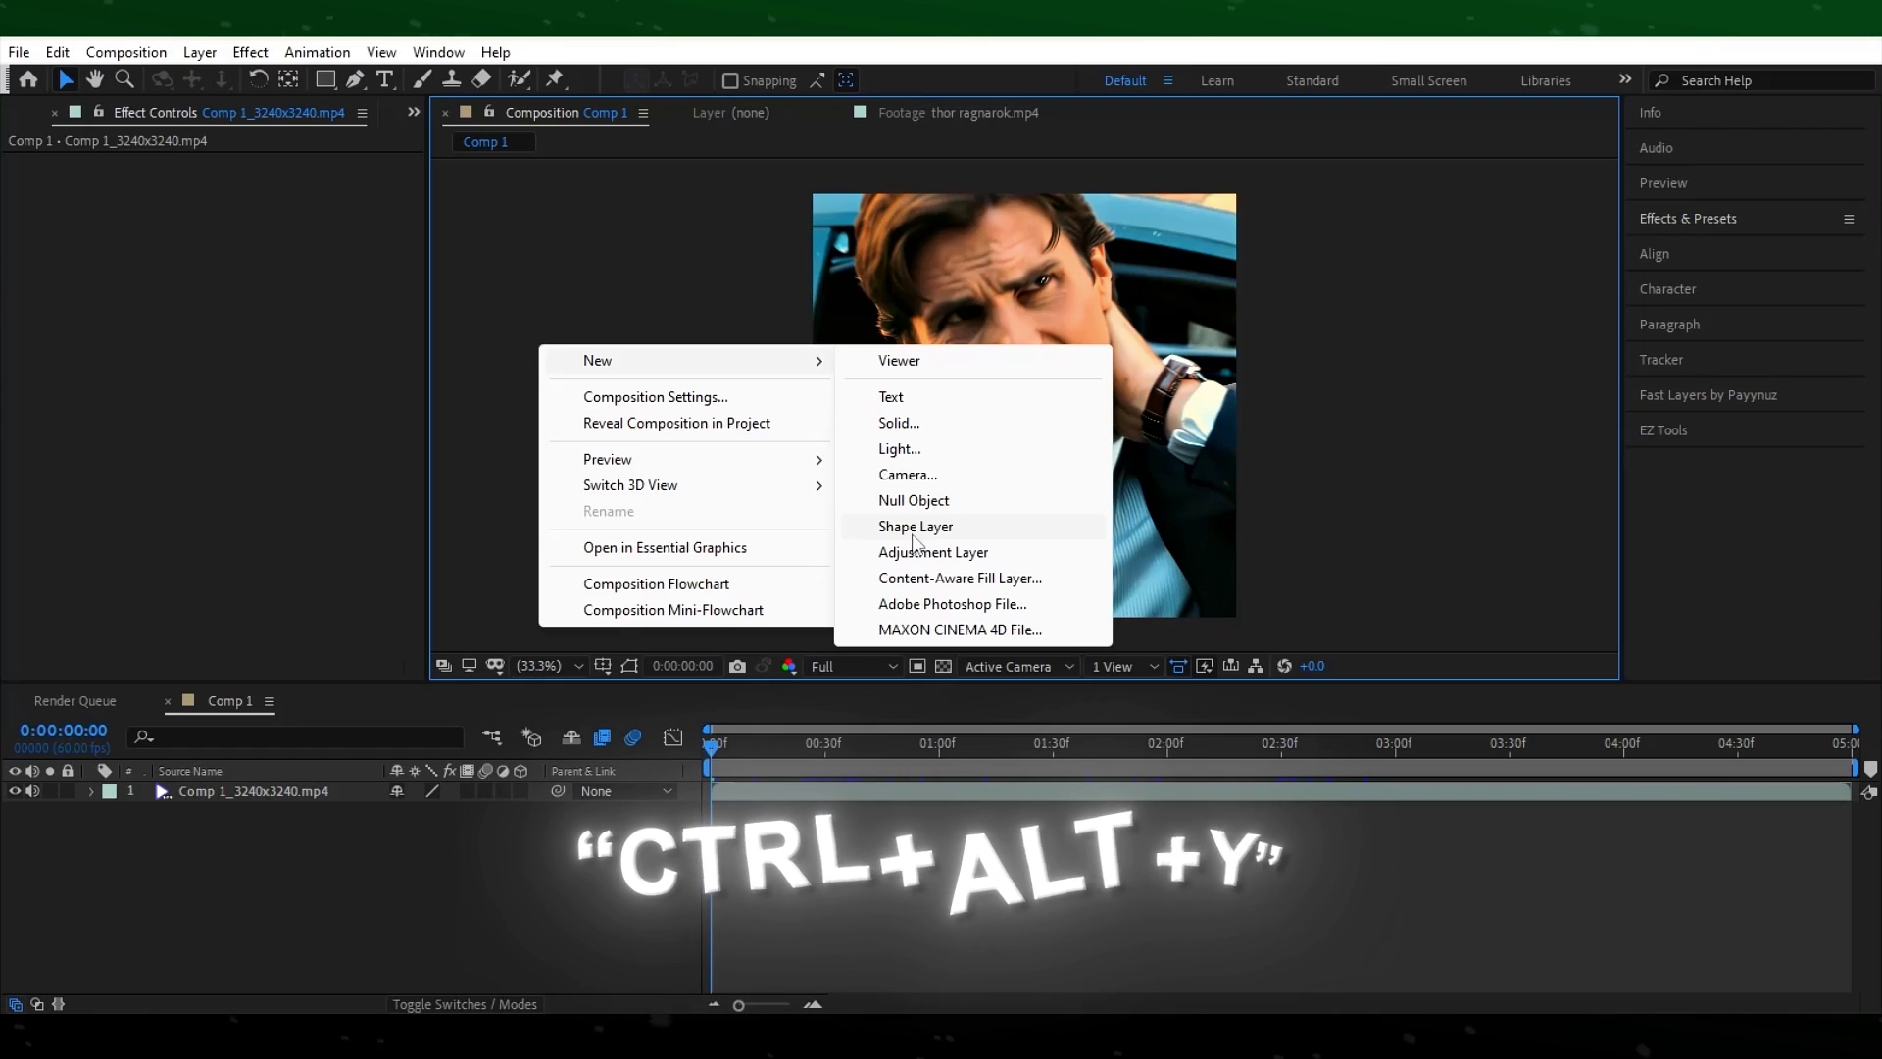
{"action": "left_click", "coordinate": [907, 552]}
{"action": "left_click", "coordinate": [851, 902]}
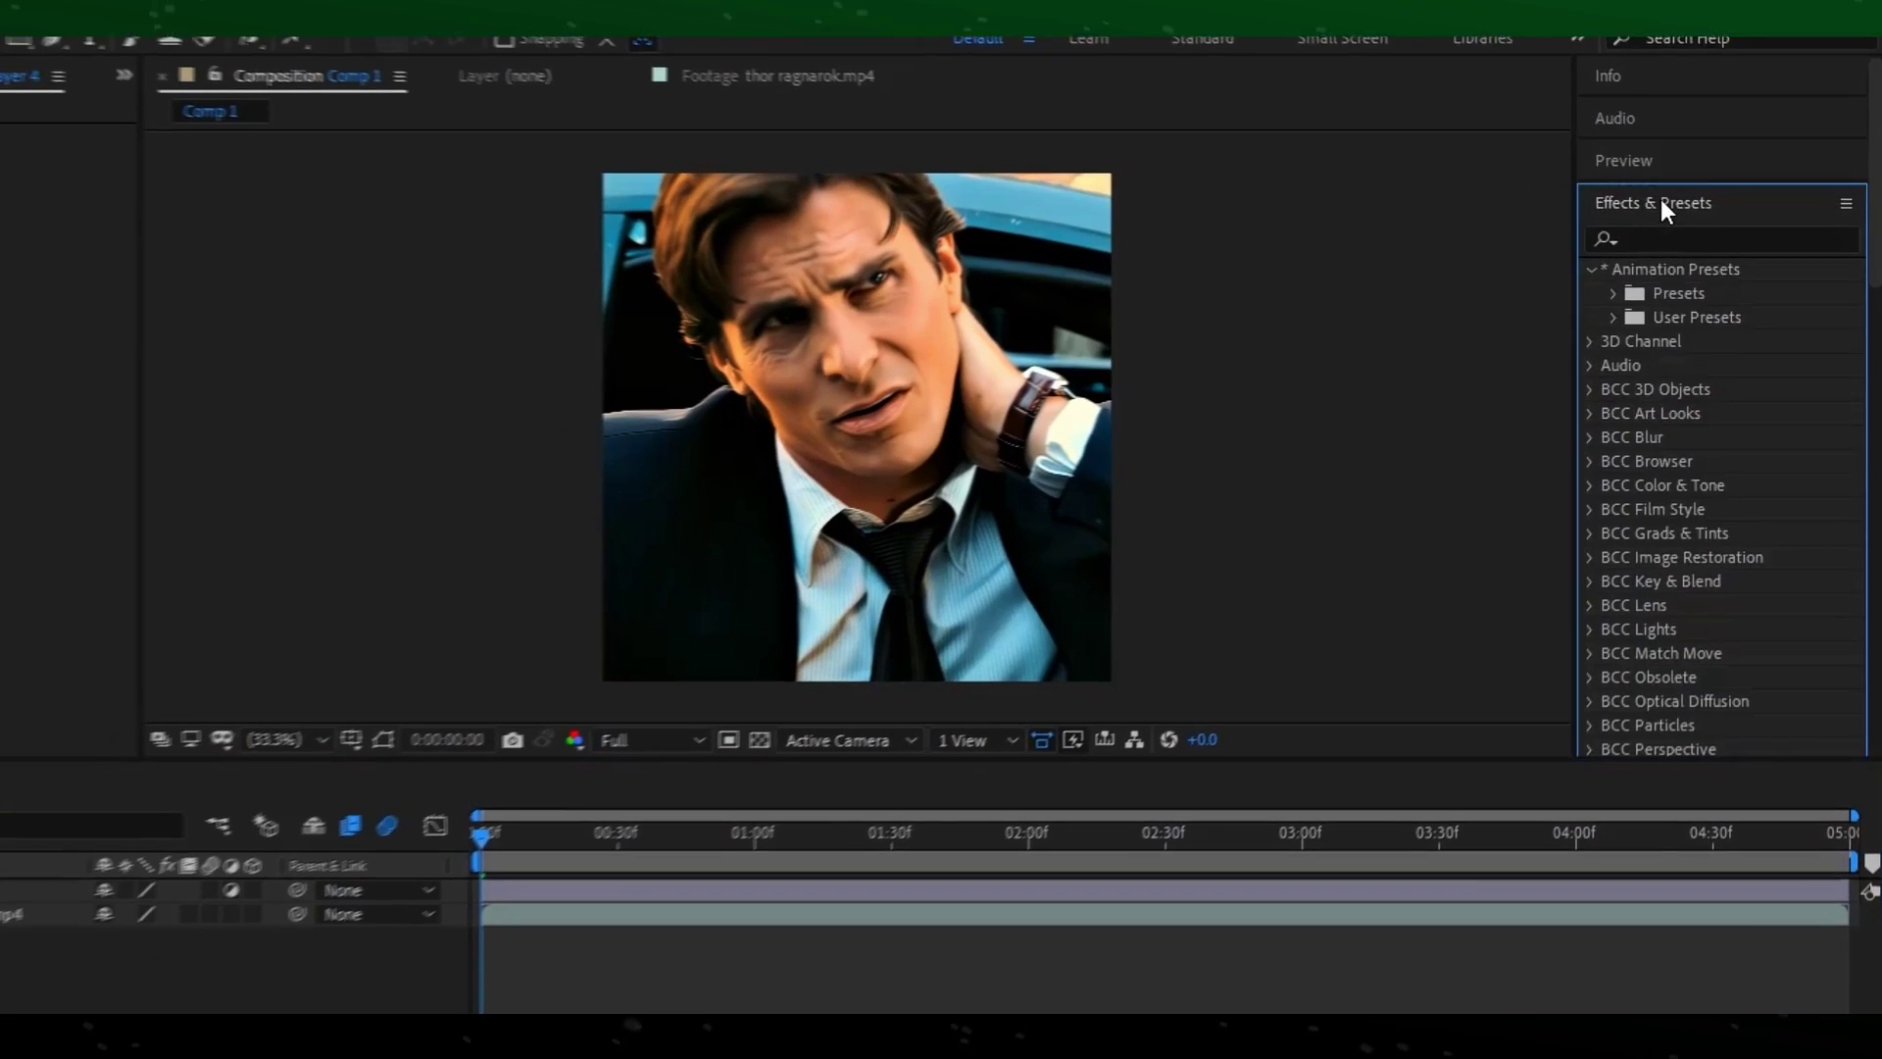
Find the Sapphire S_Sharpen effect and apply it to the adjustment layer
{"action": "left_click", "coordinate": [1671, 244]}
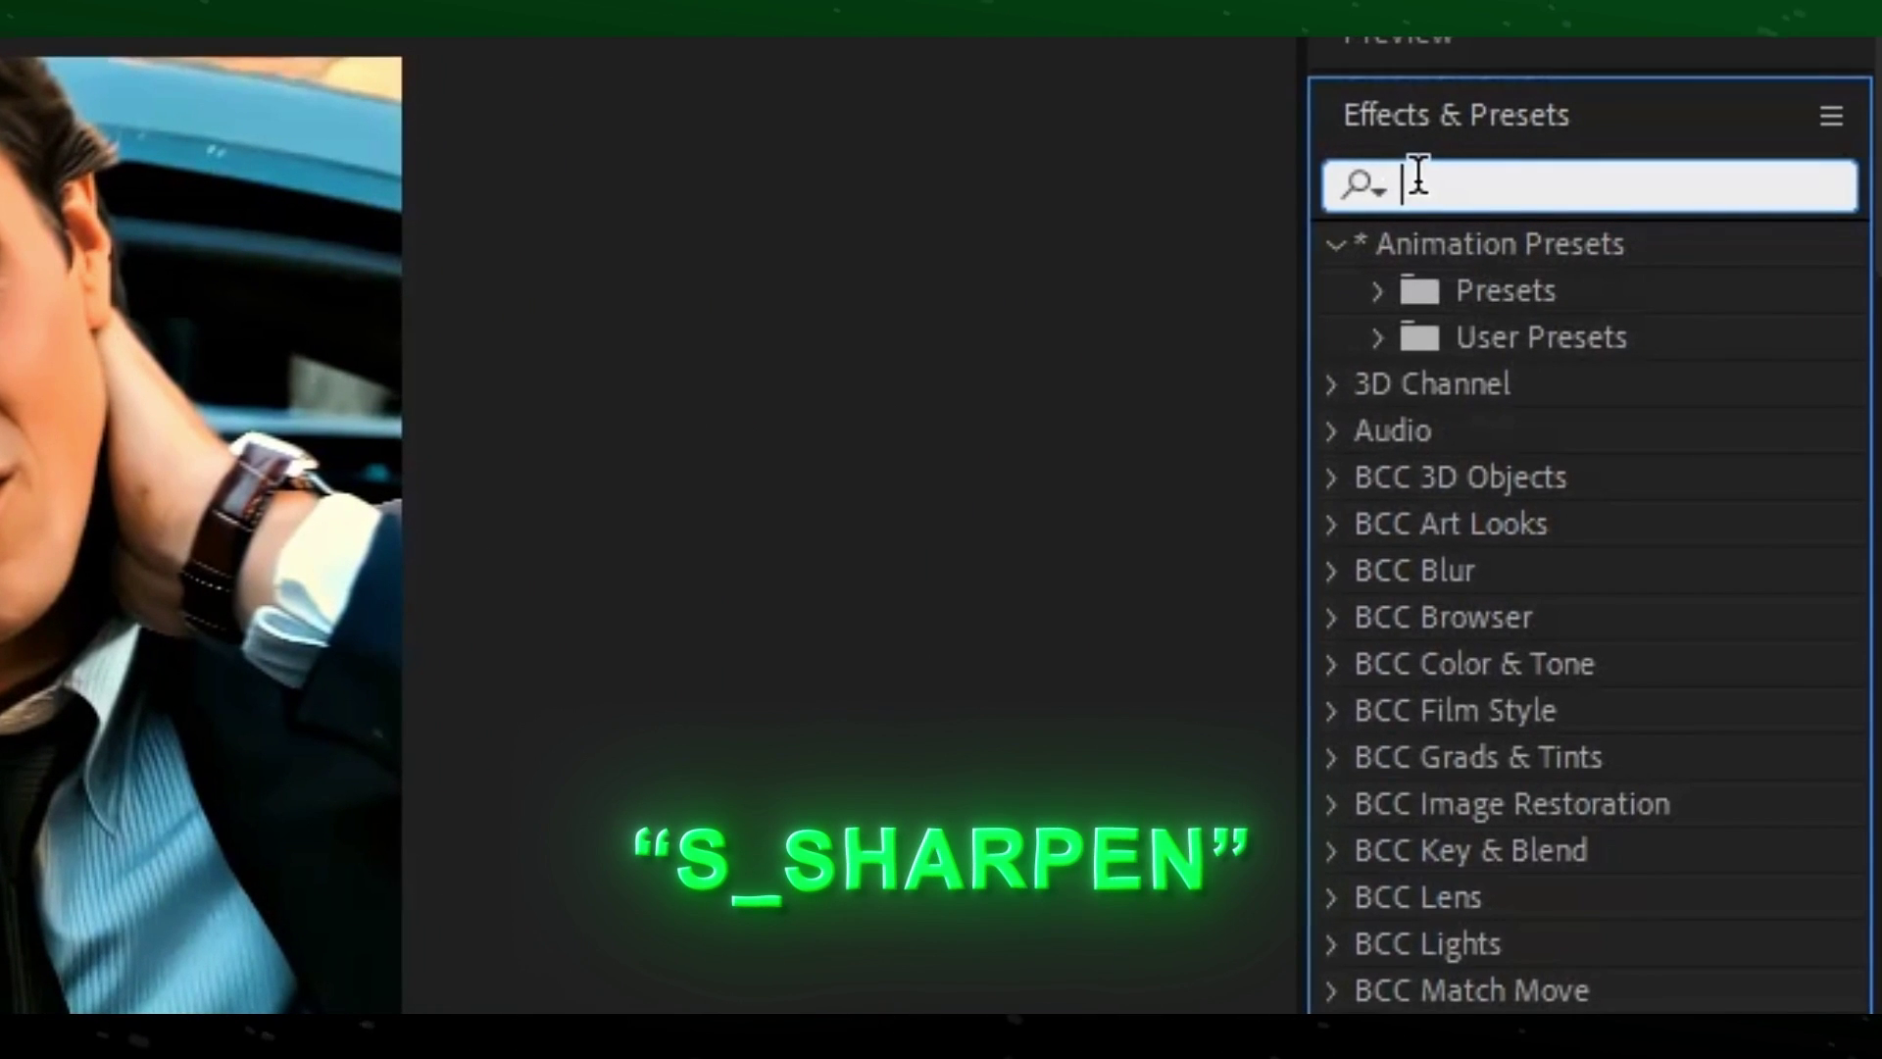
{"action": "type", "text": "s"}
{"action": "type", "text": "_sharp"}
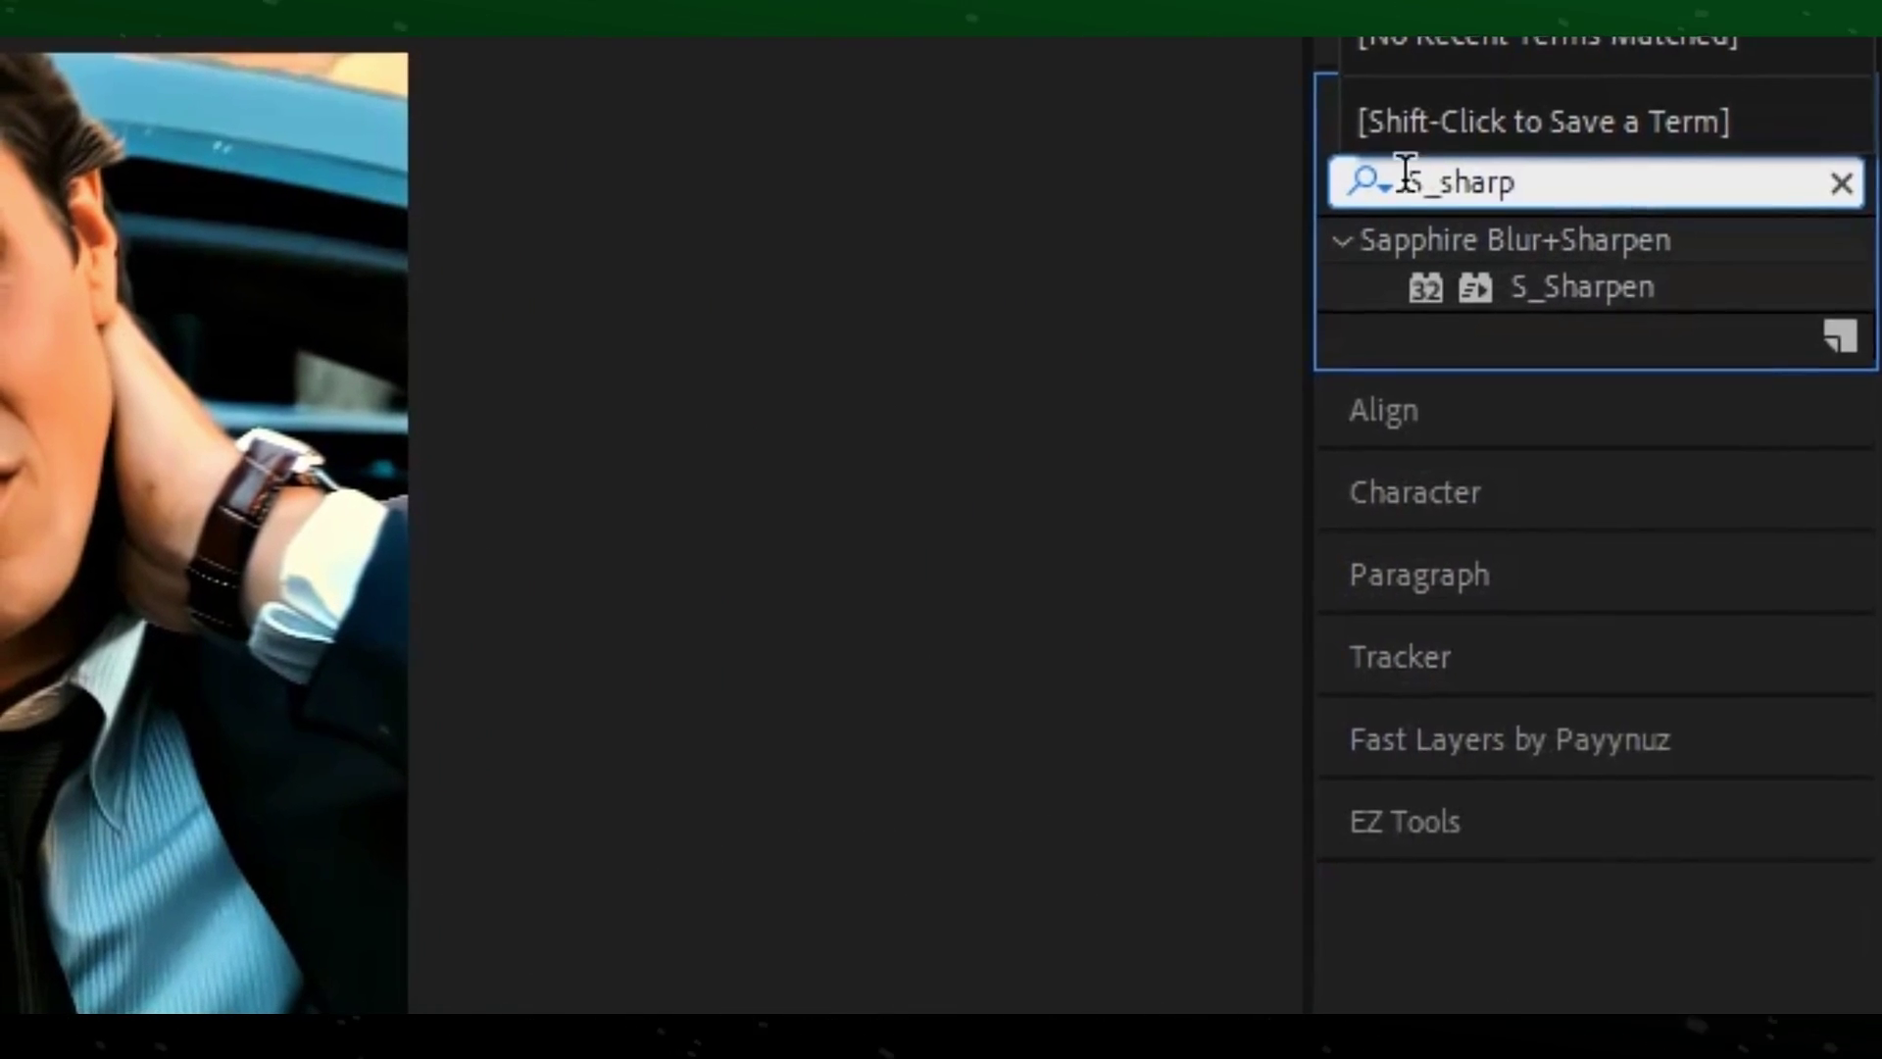
{"action": "left_click_drag", "start_coordinate": [1583, 286], "coordinate": [203, 948]}
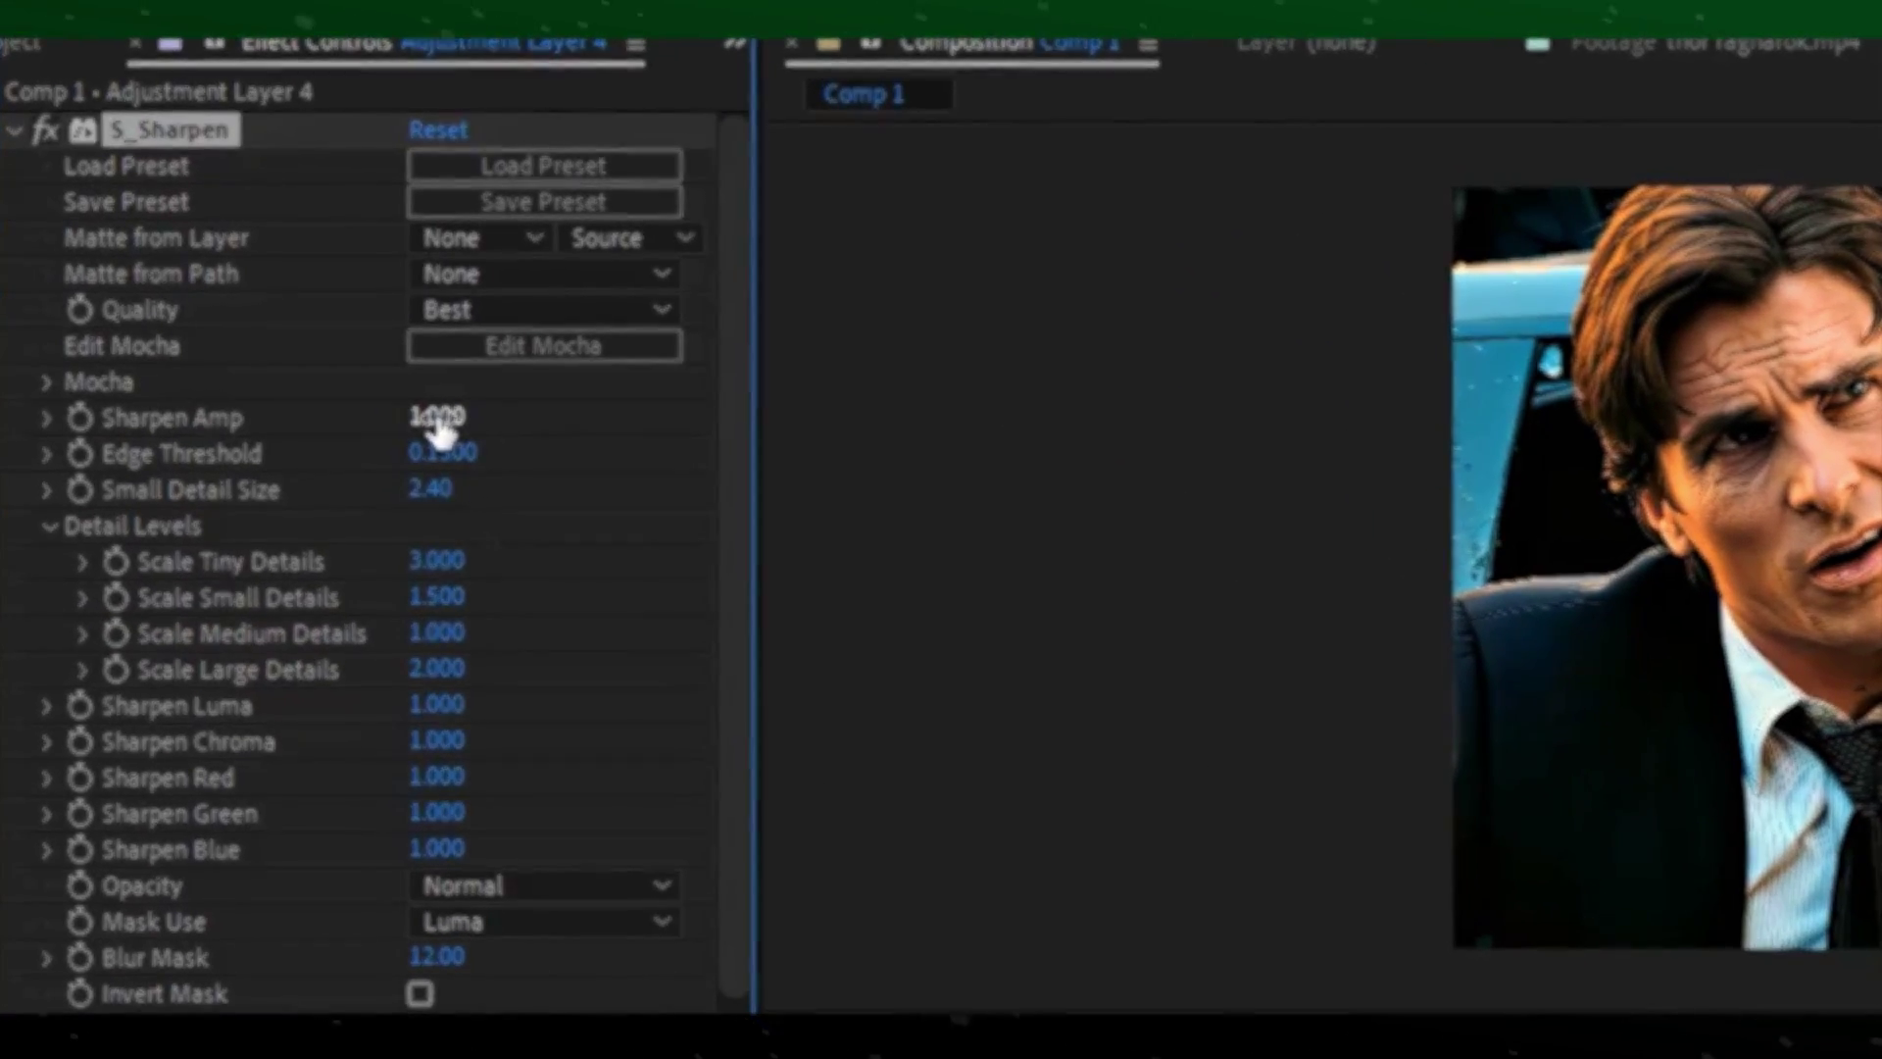
Adjust the Sharpen Amp and Small Detail Size of S_Sharpen, and open Scale Small Details for editing
{"action": "left_click", "coordinate": [400, 398]}
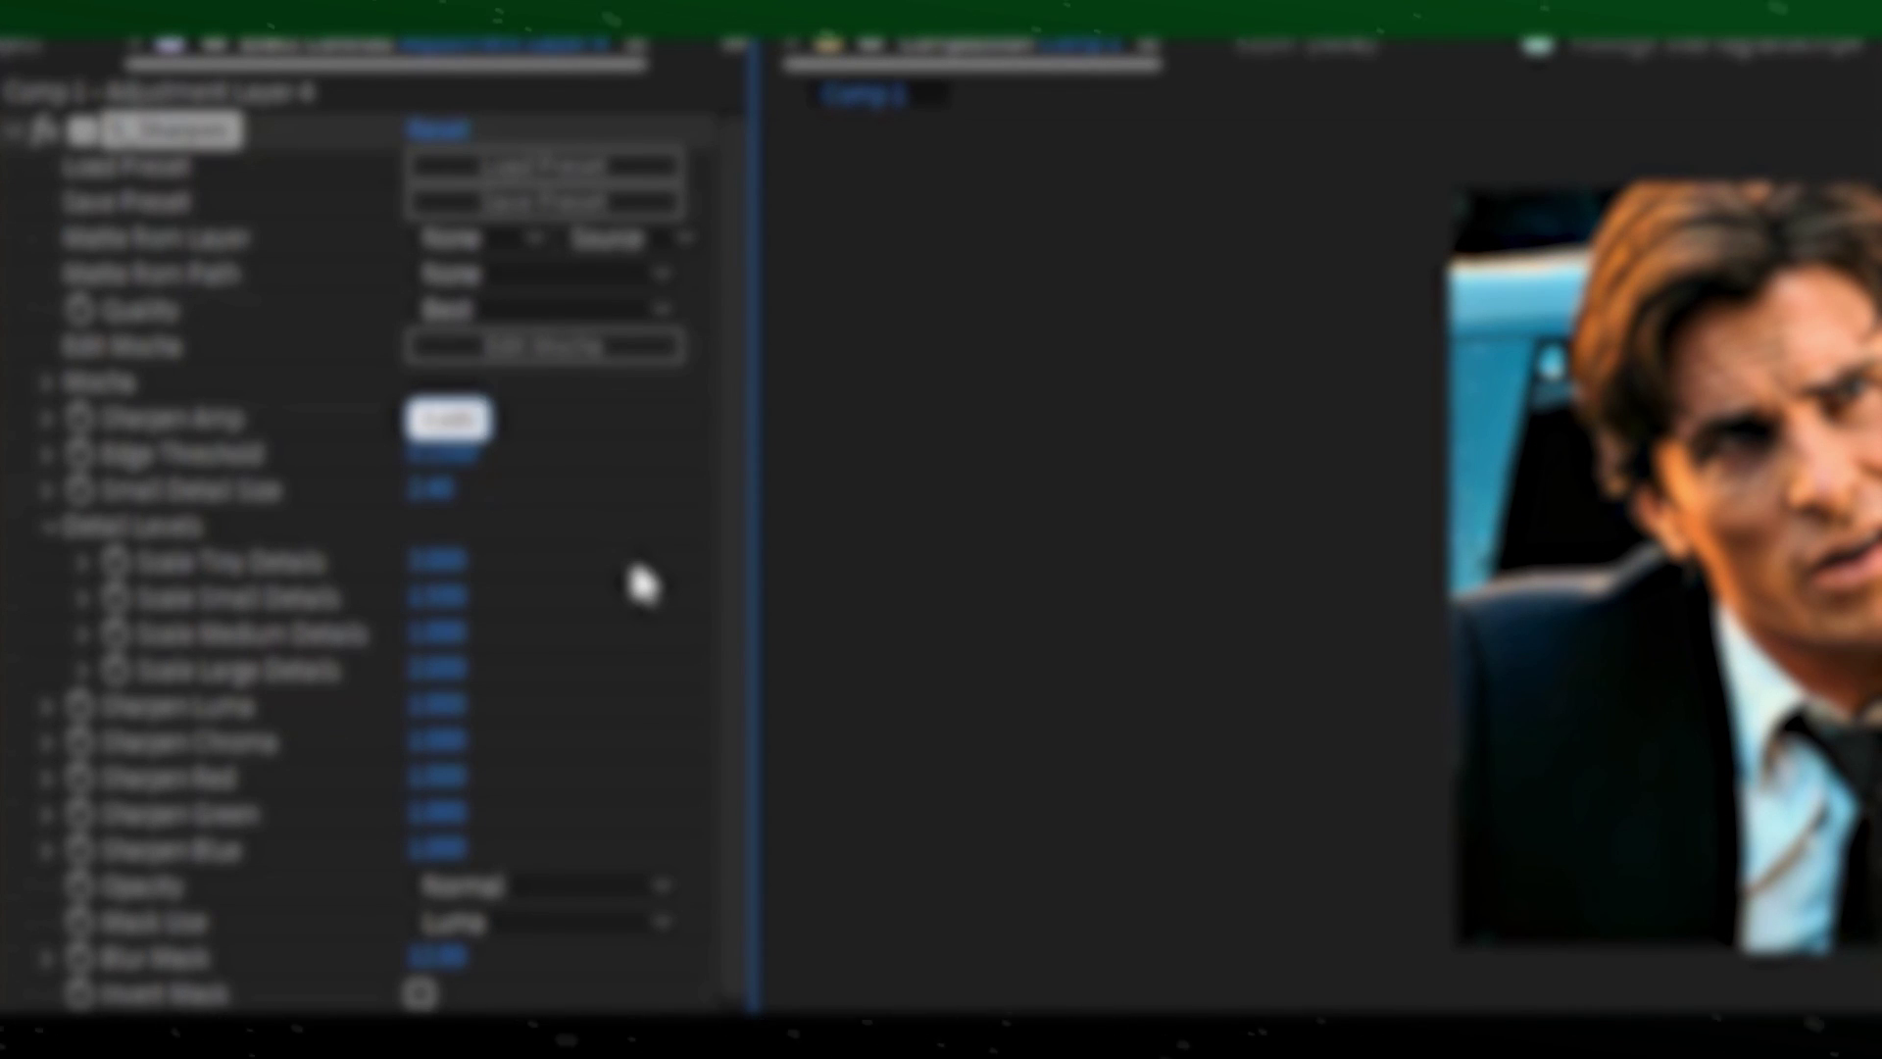
{"action": "key", "text": "Return"}
{"action": "left_click", "coordinate": [432, 505]}
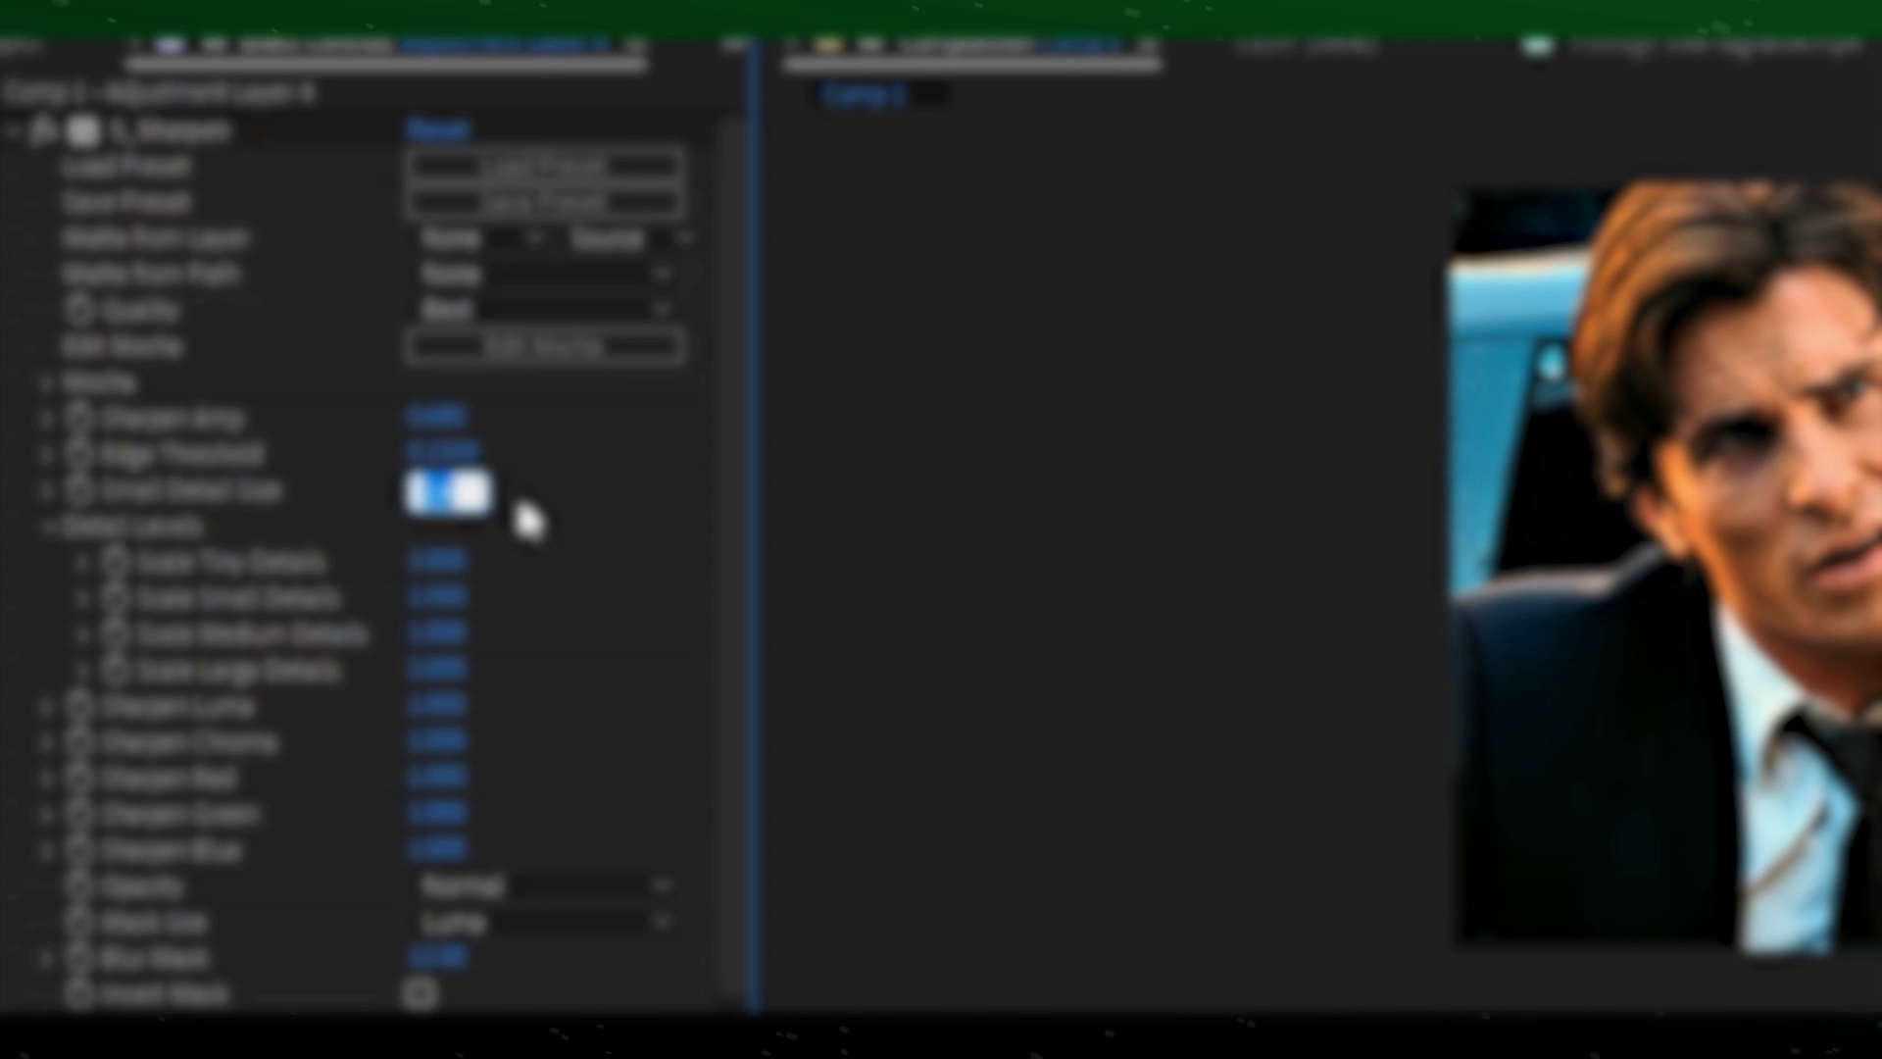
{"action": "type", "text": "1.0"}
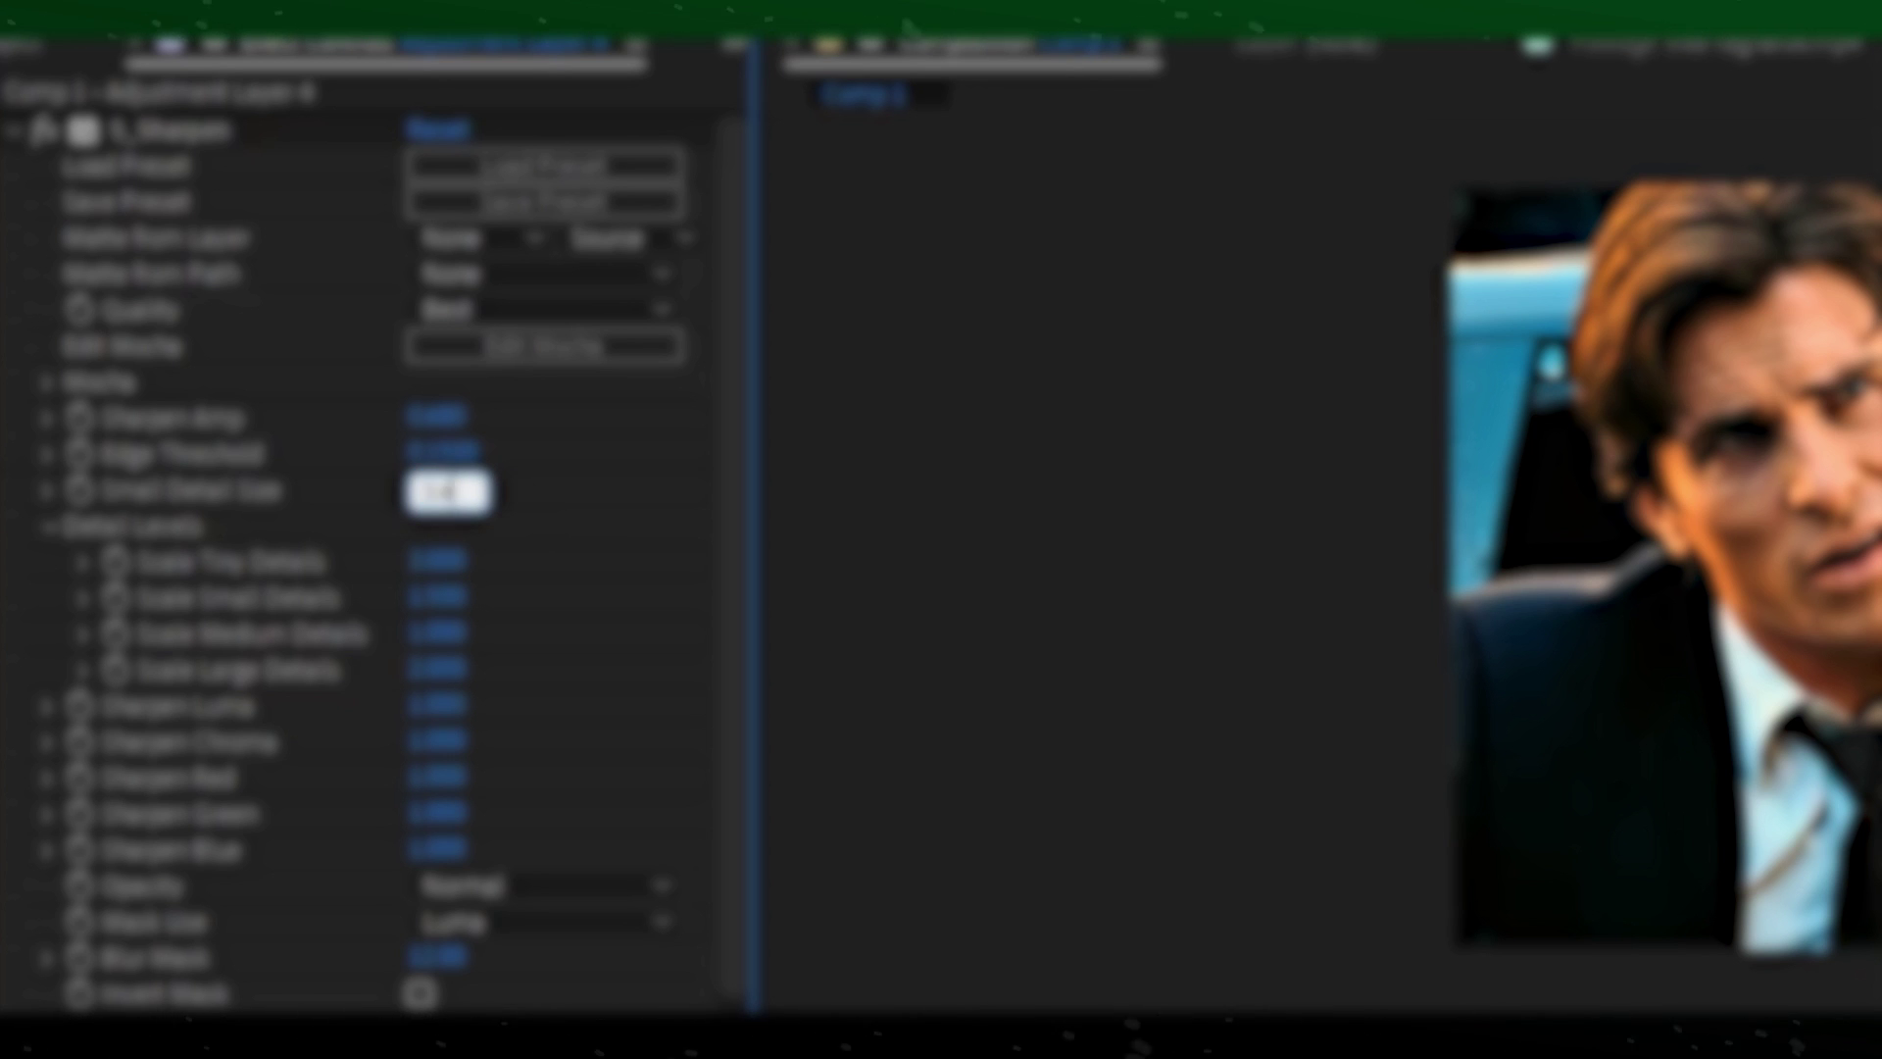
{"action": "key", "text": "Return"}
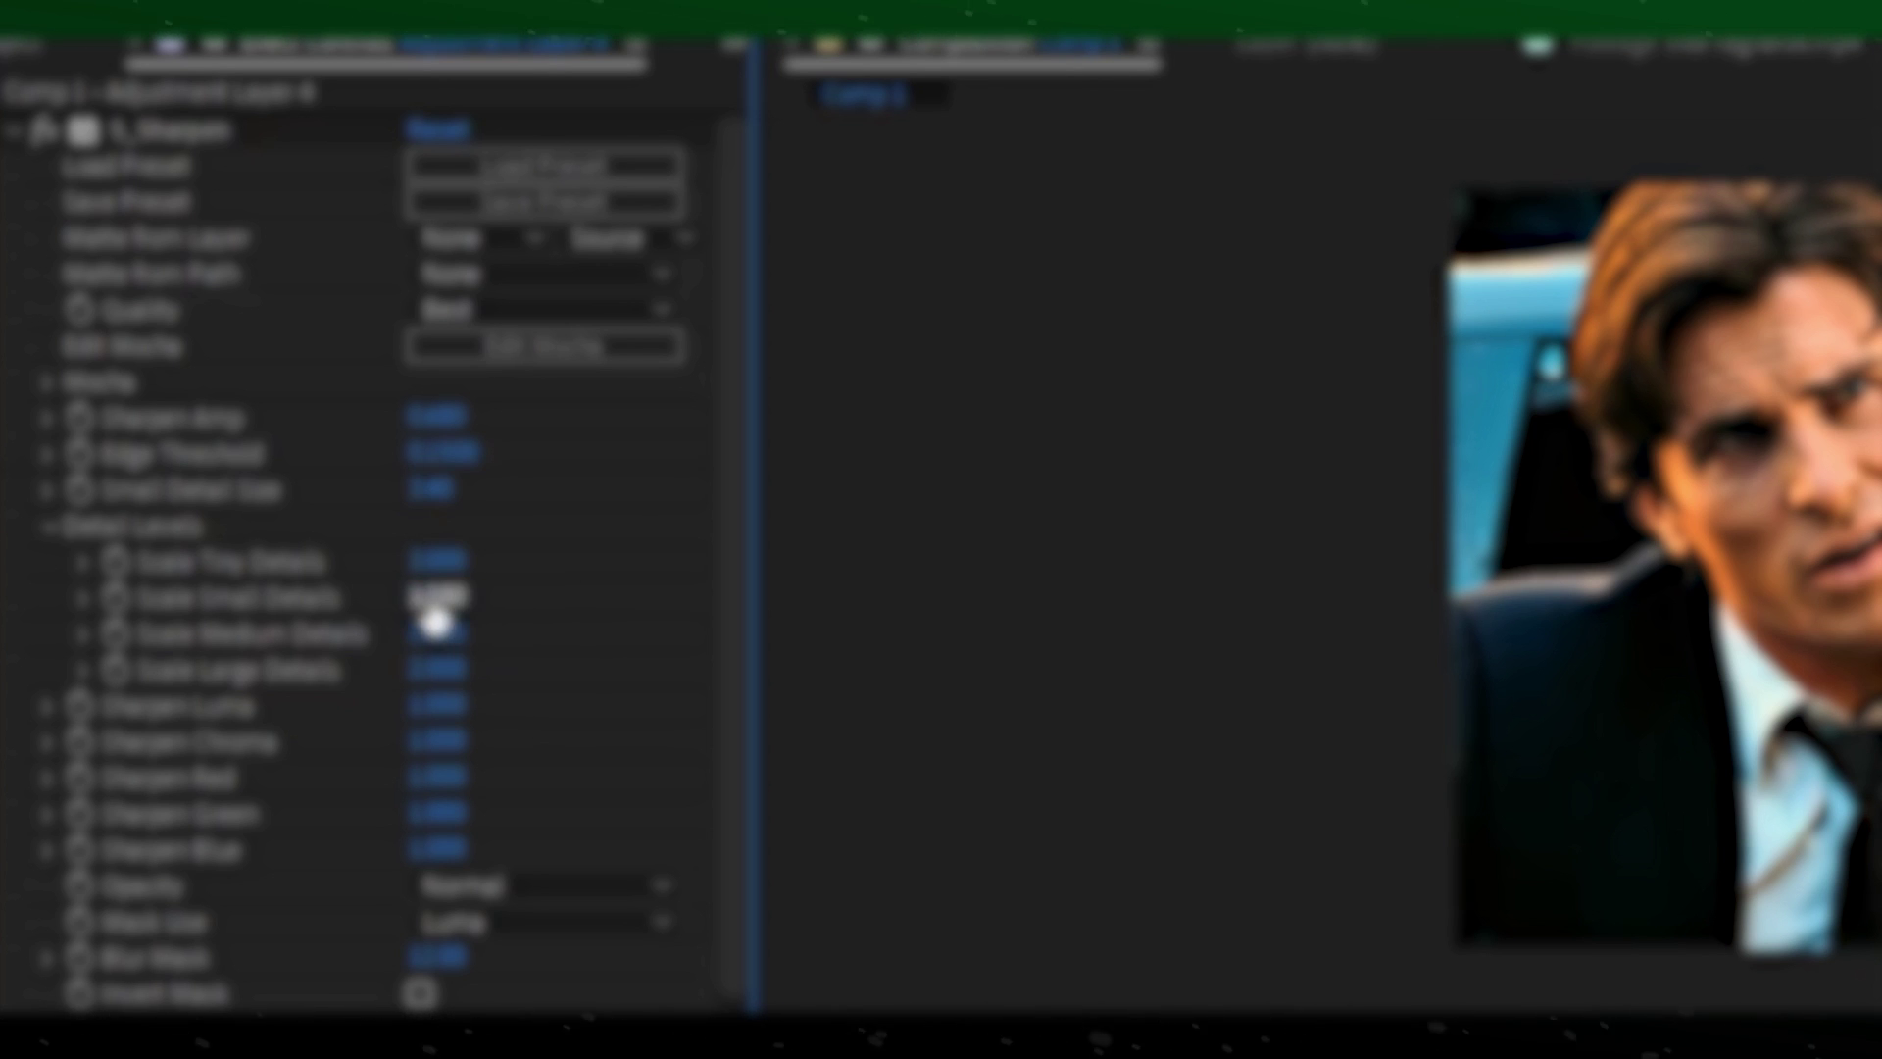
{"action": "left_click", "coordinate": [438, 600]}
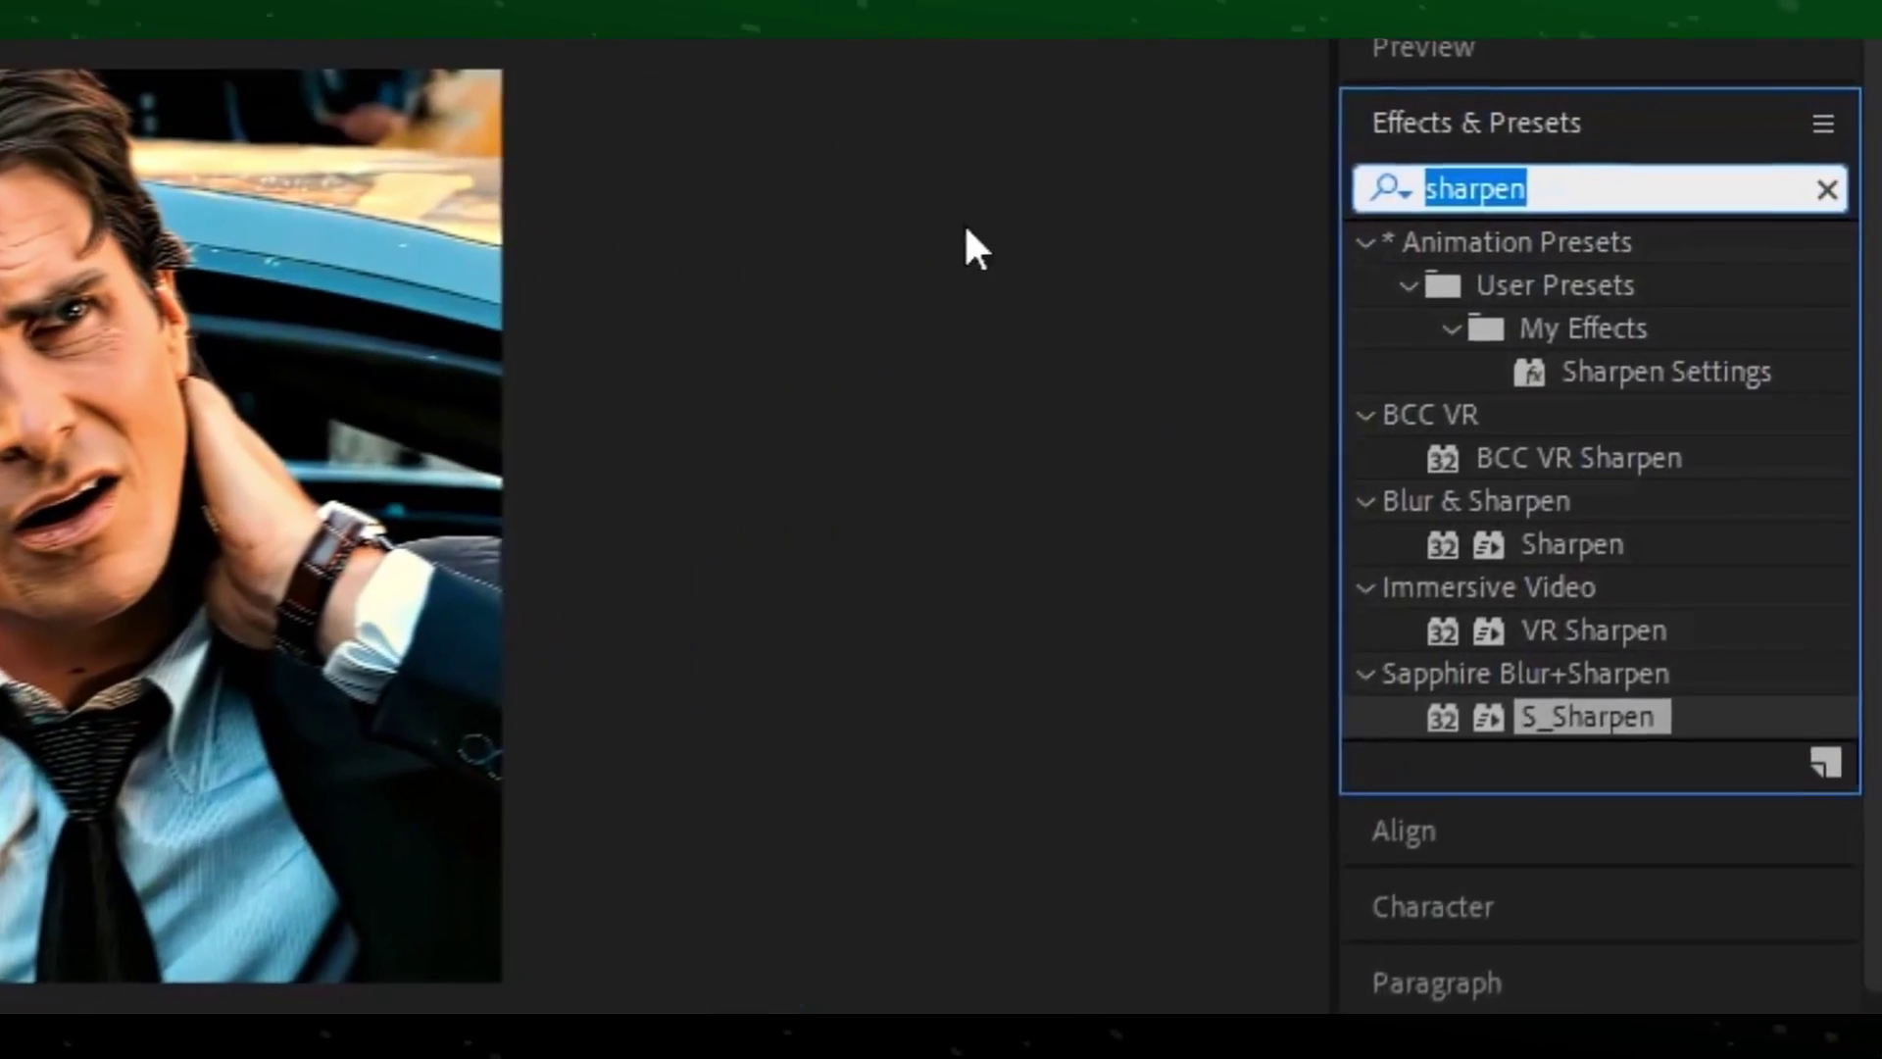
Apply BCC Unsharp Mask to the adjustment layer with Radius 30 and Amount 0.8, and collapse its settings
{"action": "type", "text": "unsha"}
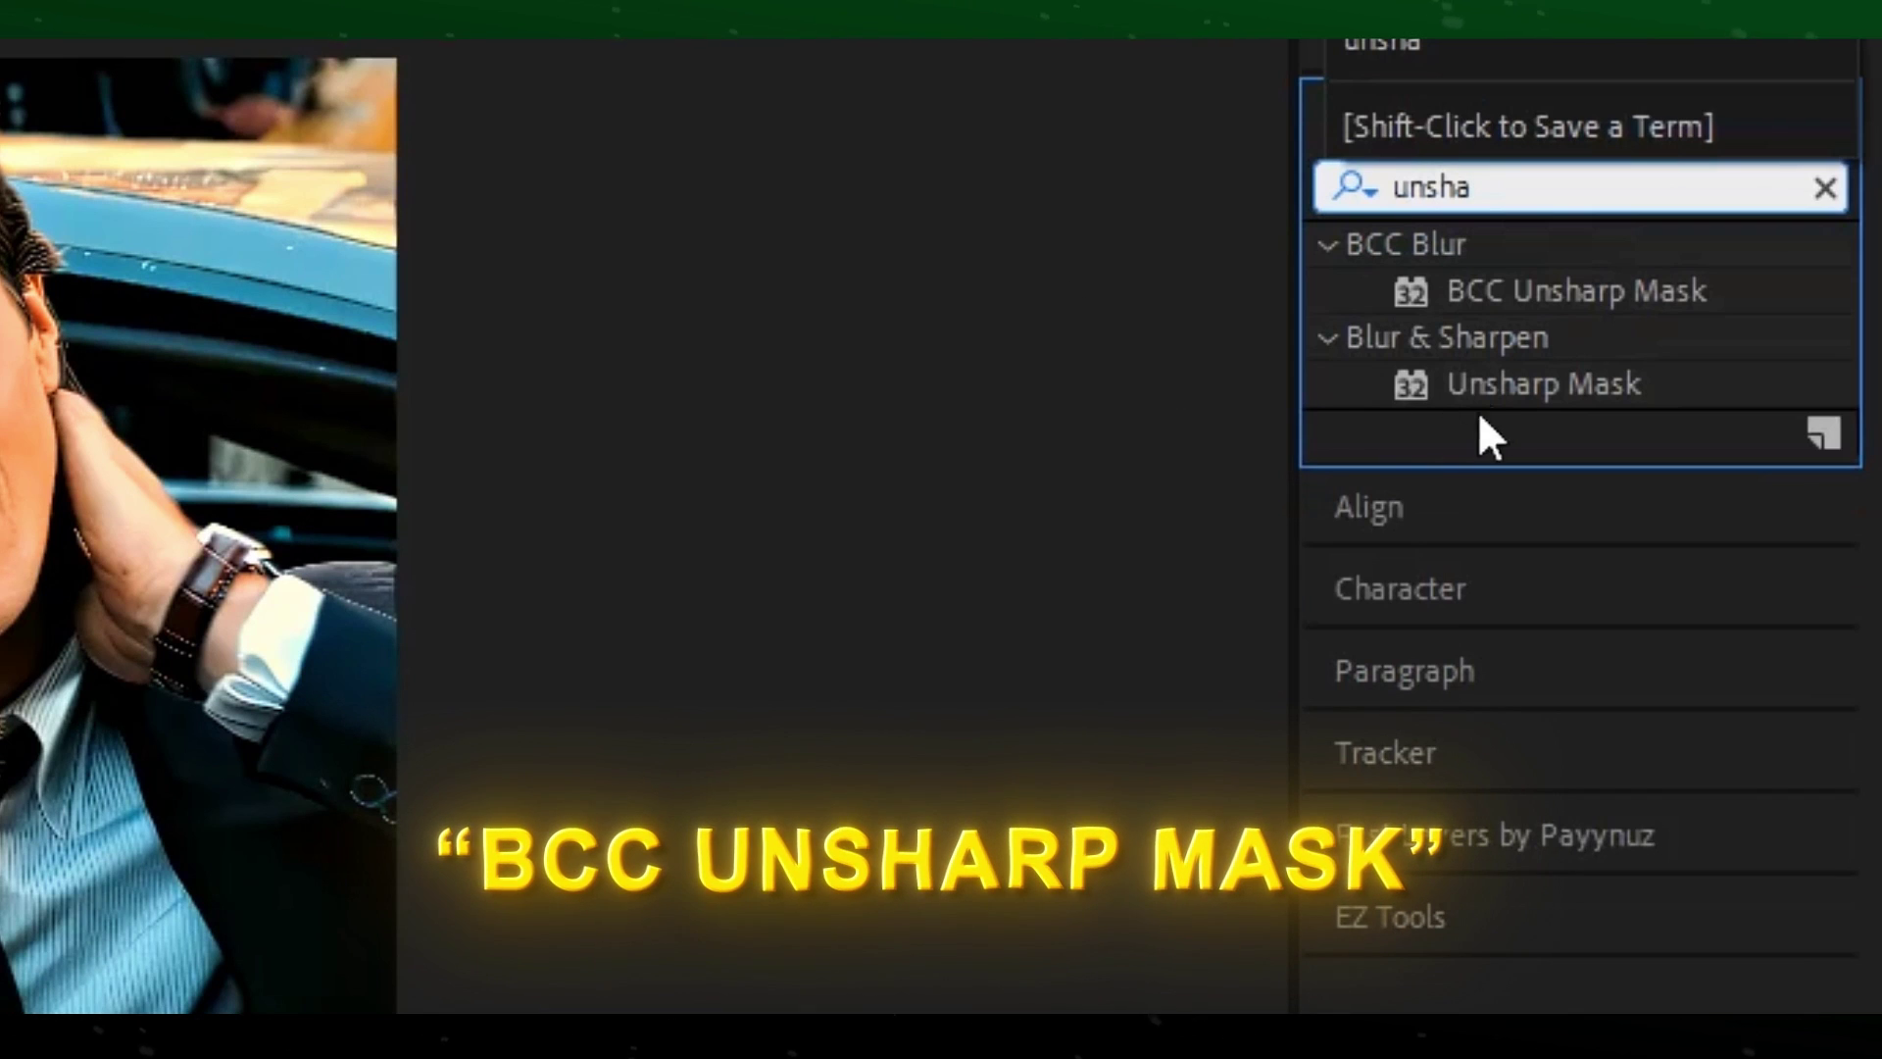
{"action": "left_click_drag", "start_coordinate": [1529, 290], "coordinate": [1243, 349]}
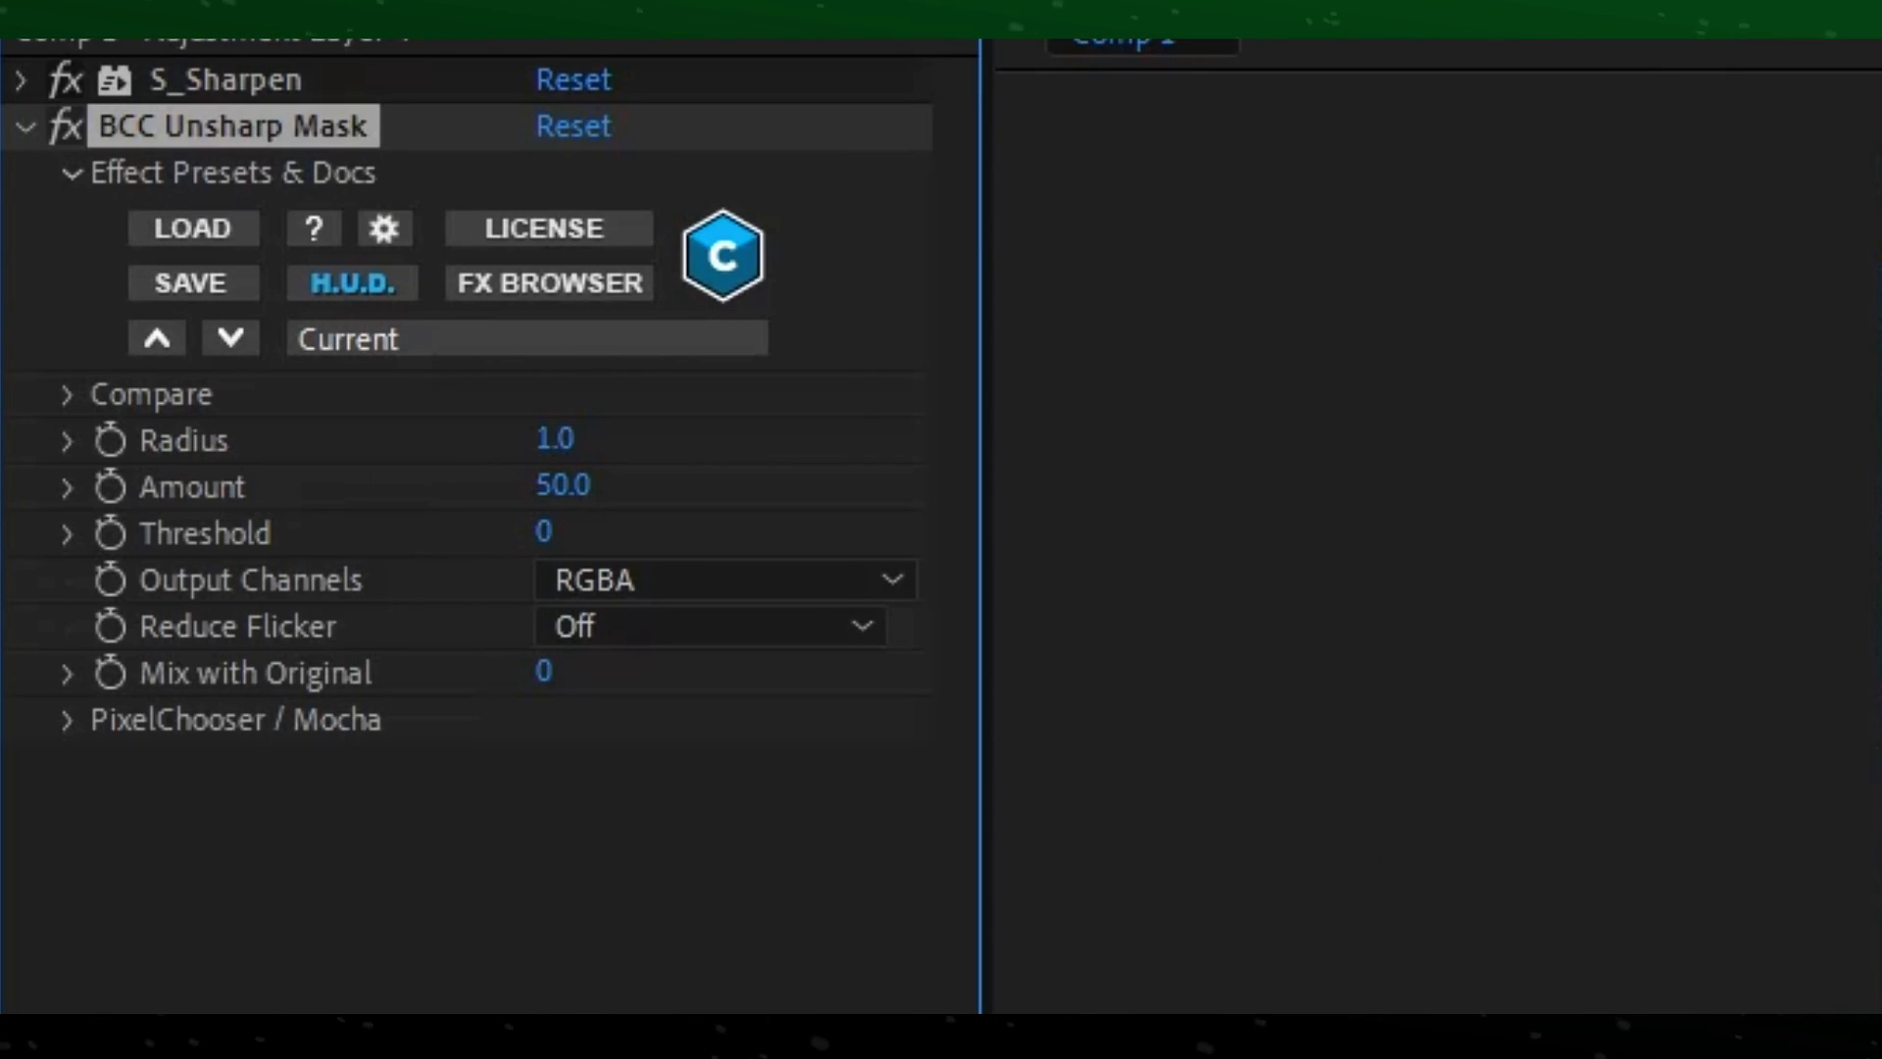
{"action": "left_click", "coordinate": [555, 435]}
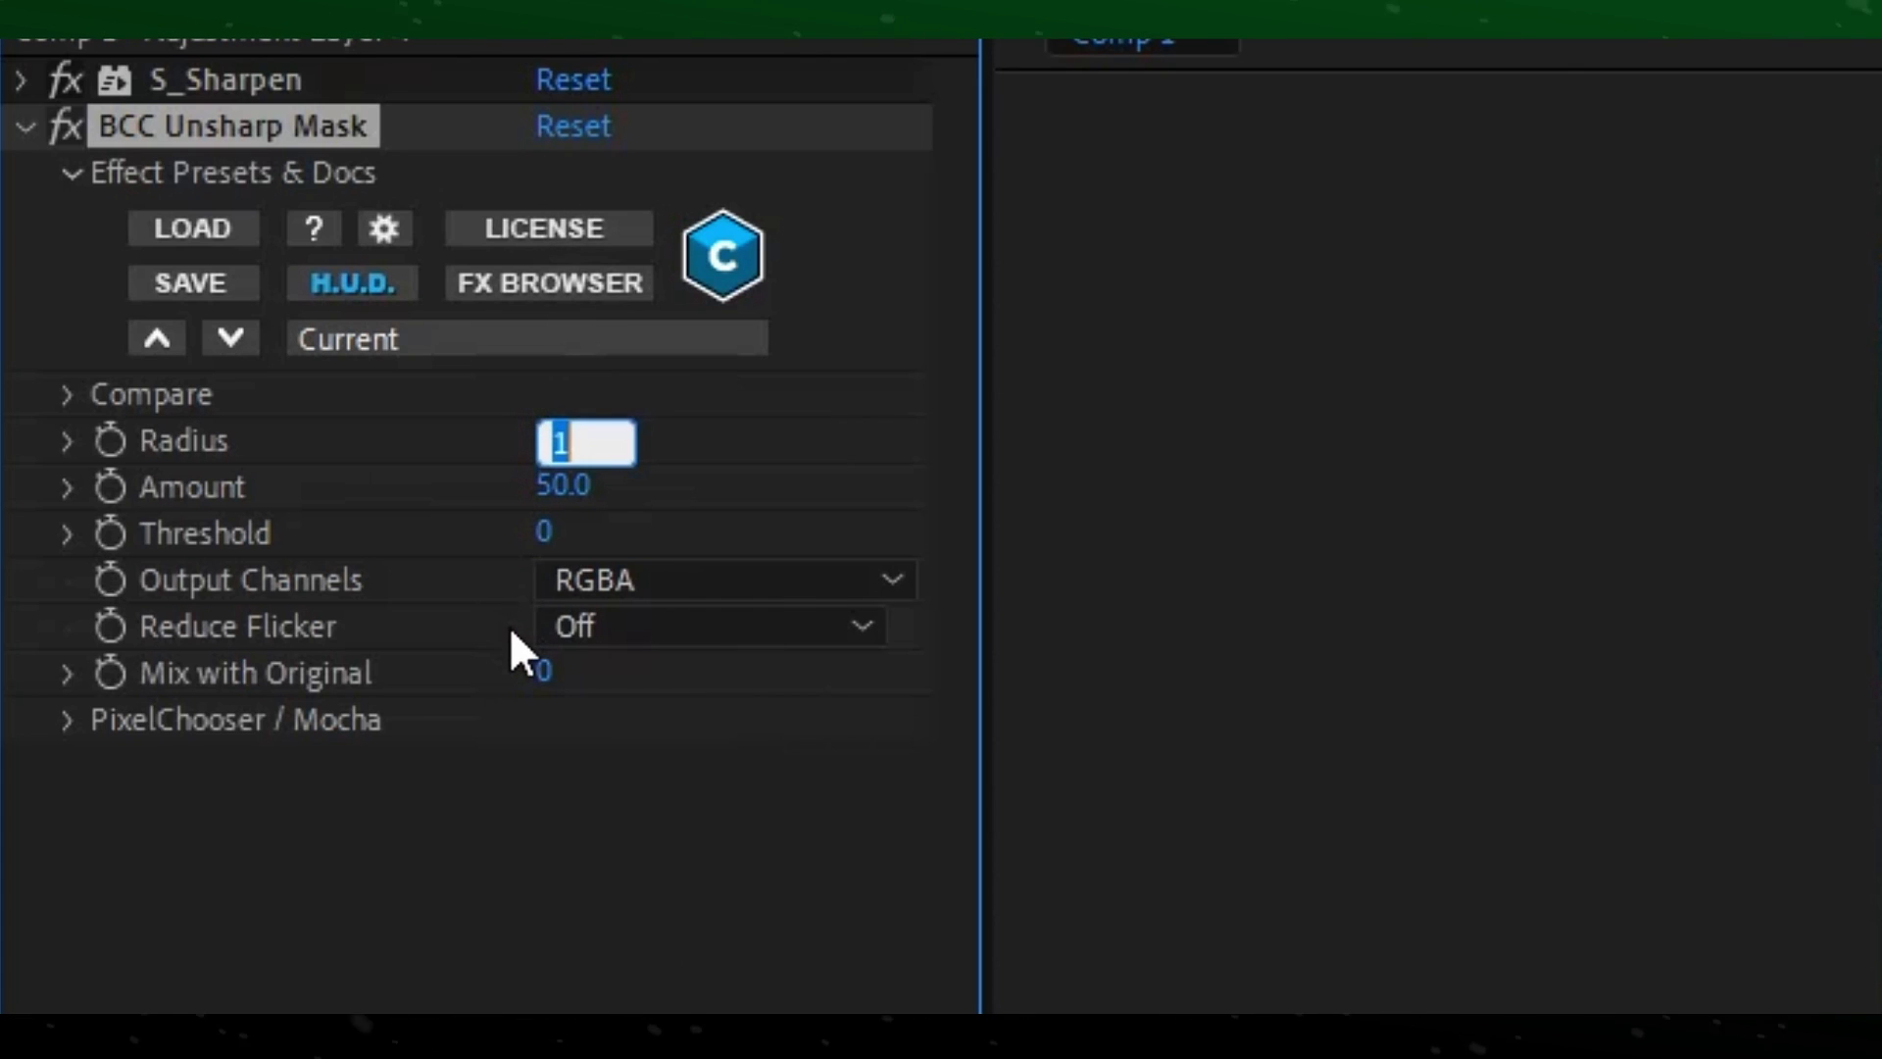
{"action": "type", "text": "30"}
{"action": "key", "text": "Return"}
{"action": "left_click", "coordinate": [549, 487]}
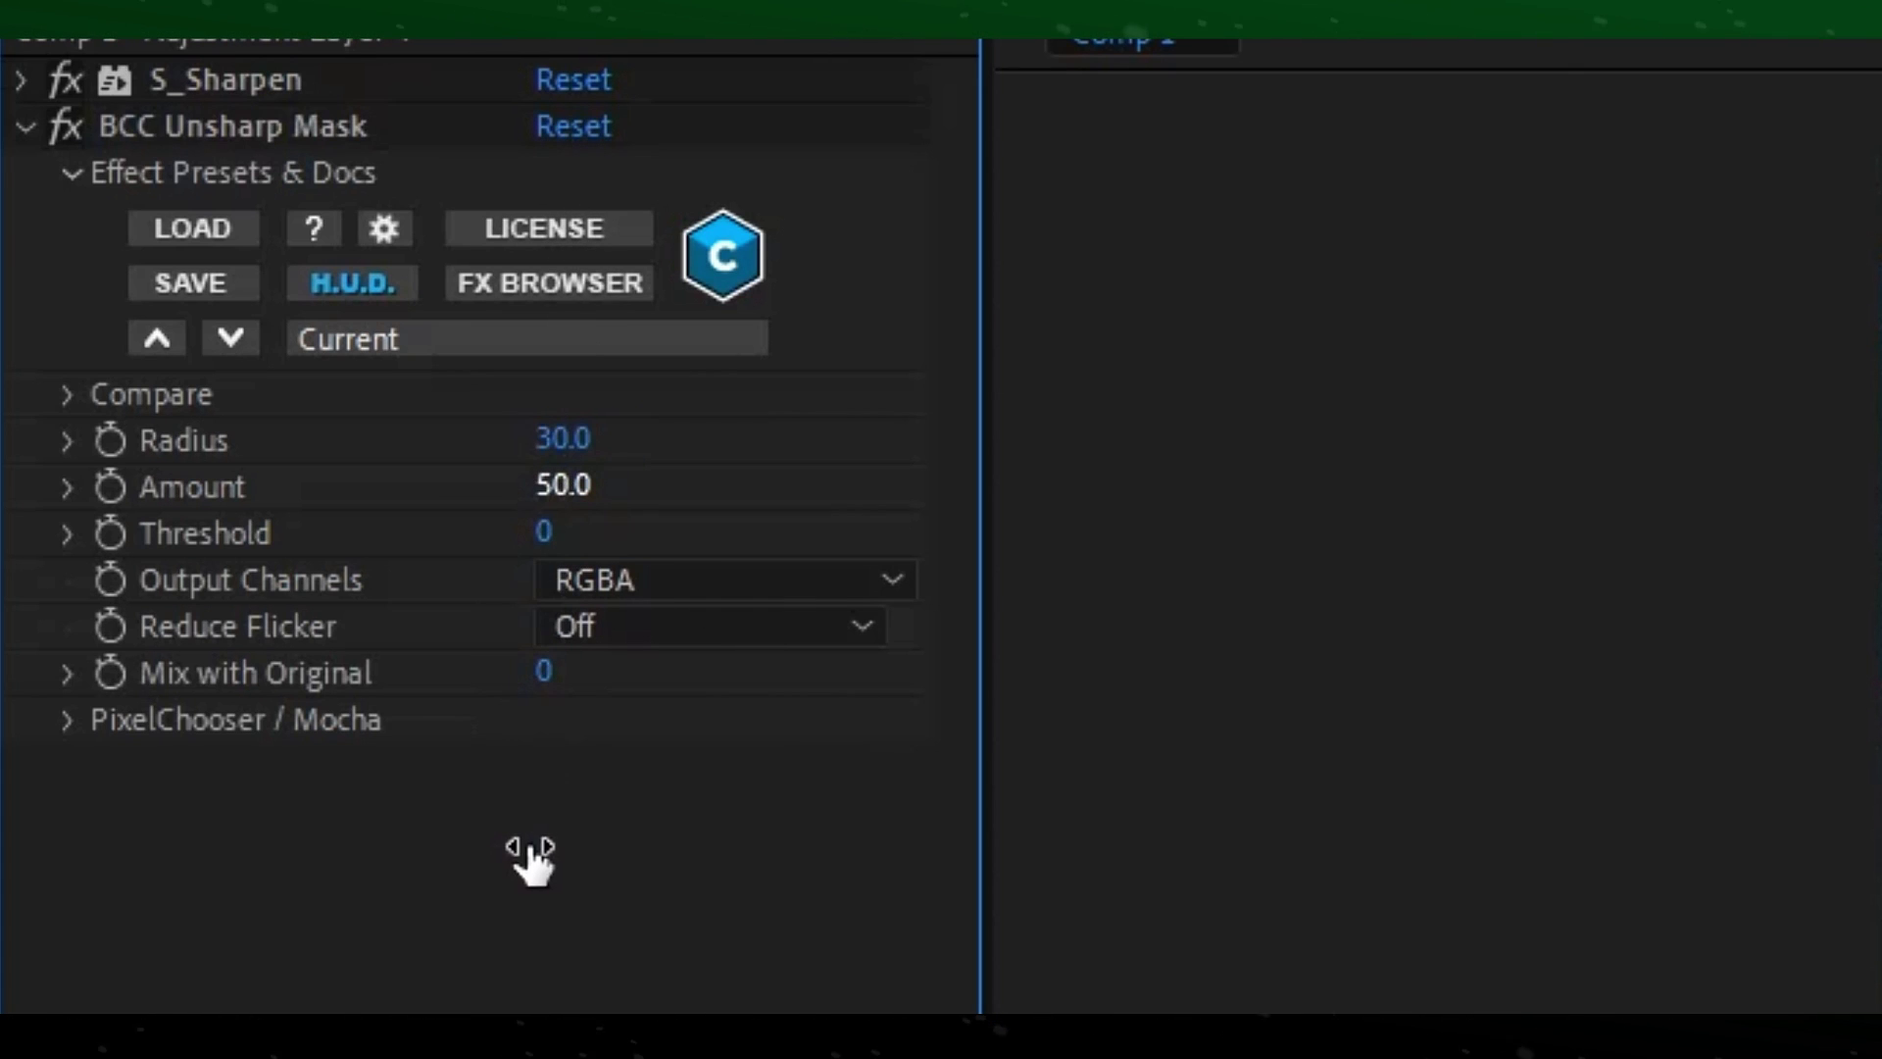
{"action": "type", "text": "0.8"}
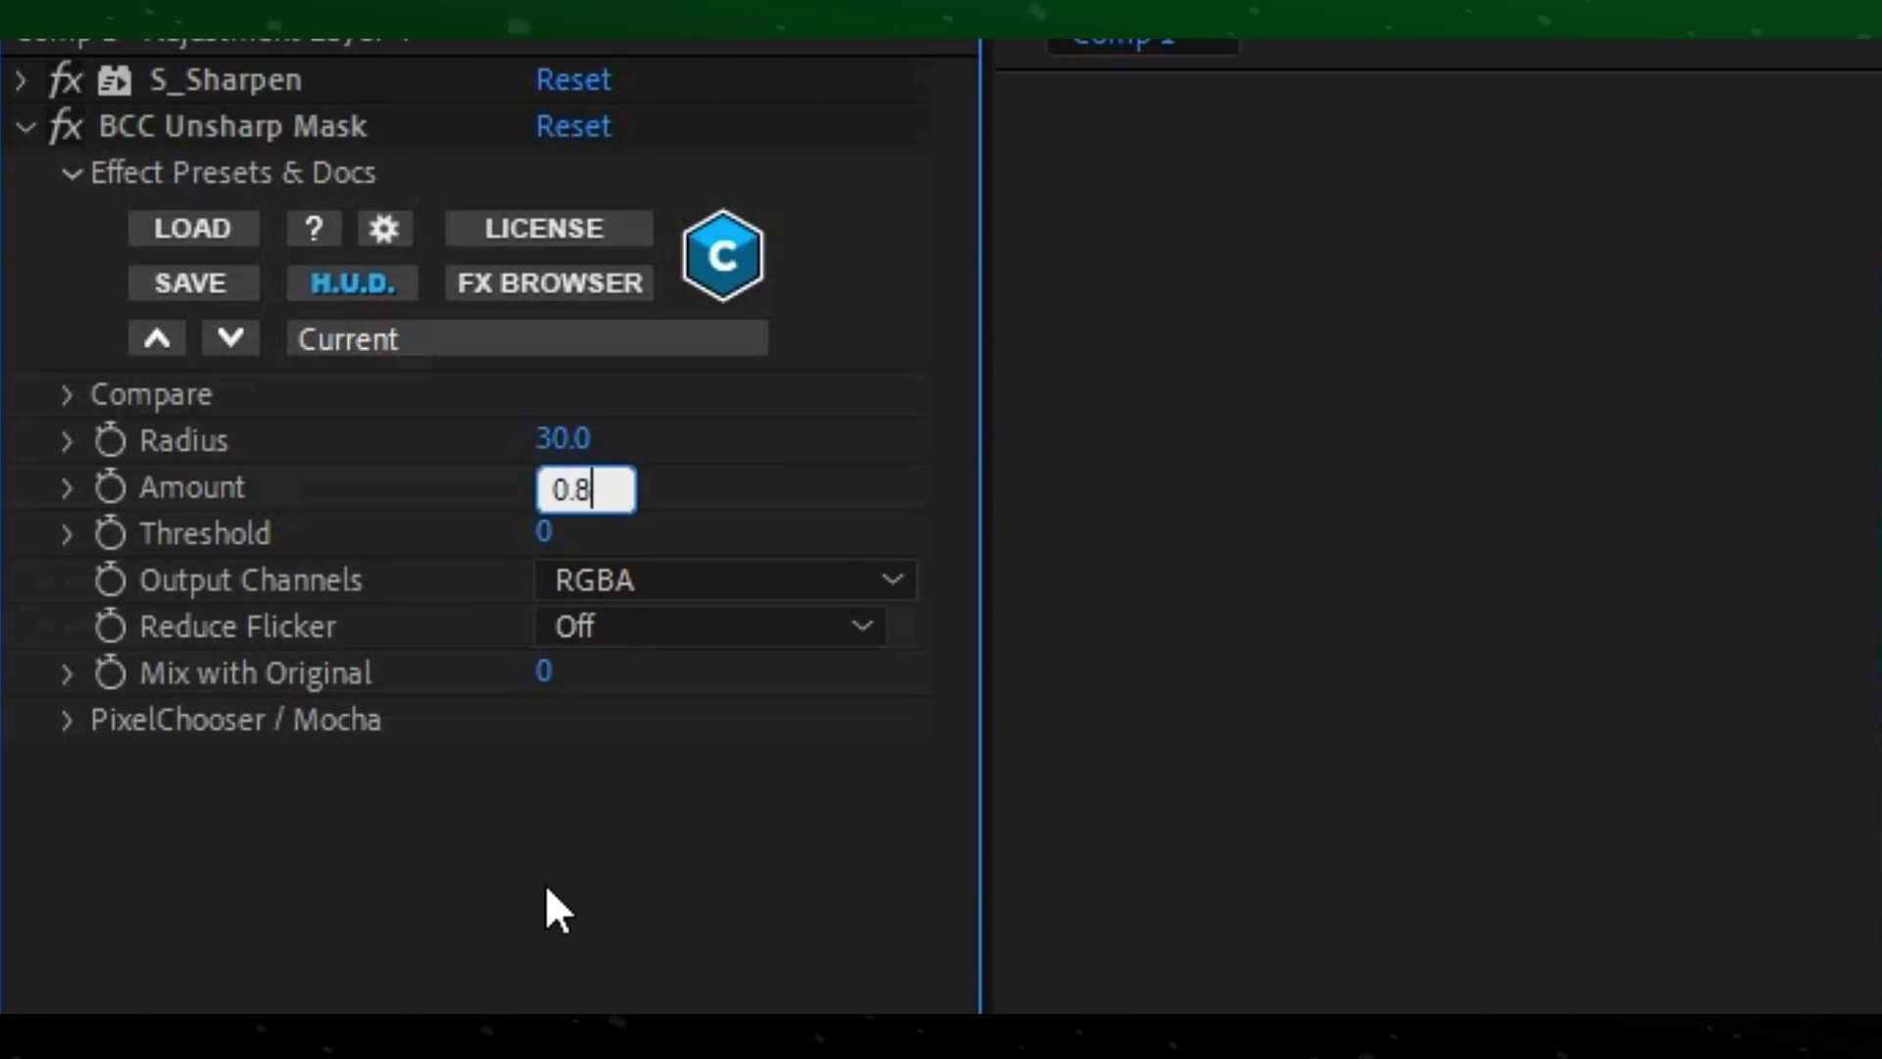
{"action": "key", "text": "Return"}
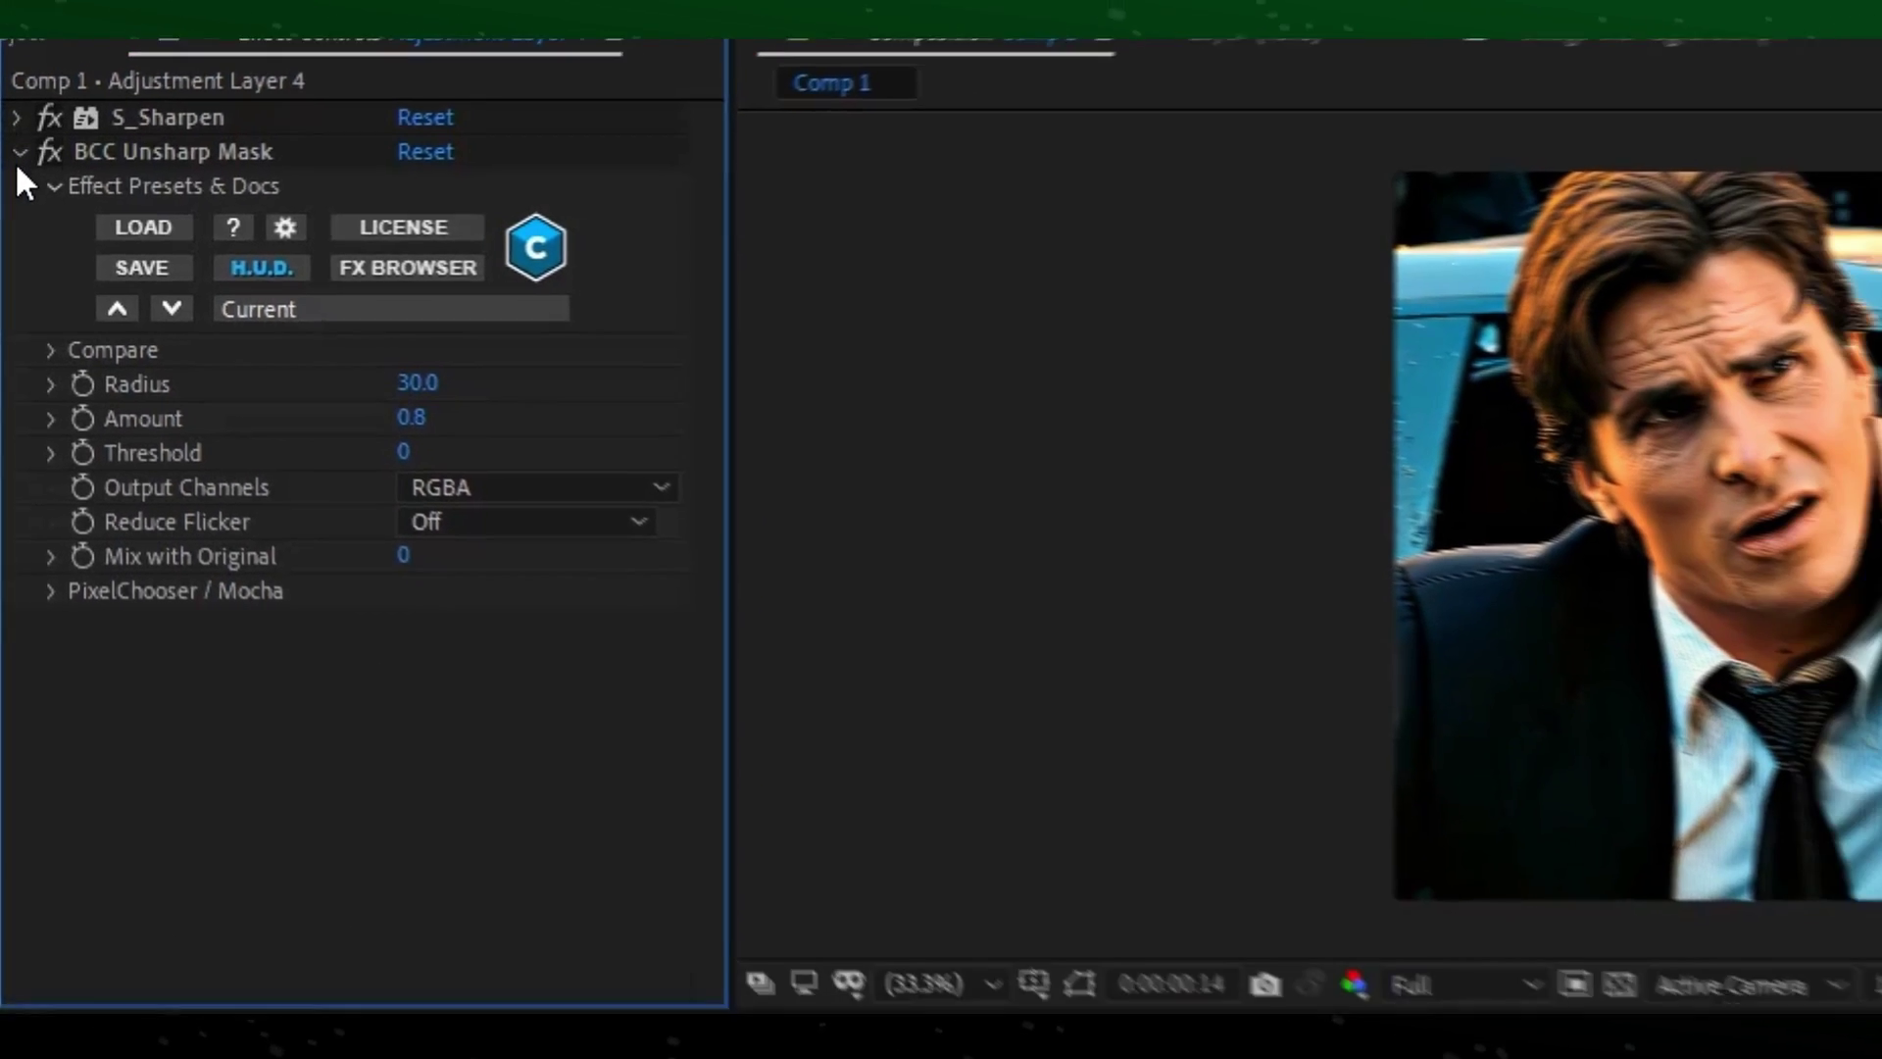
{"action": "left_click", "coordinate": [24, 132]}
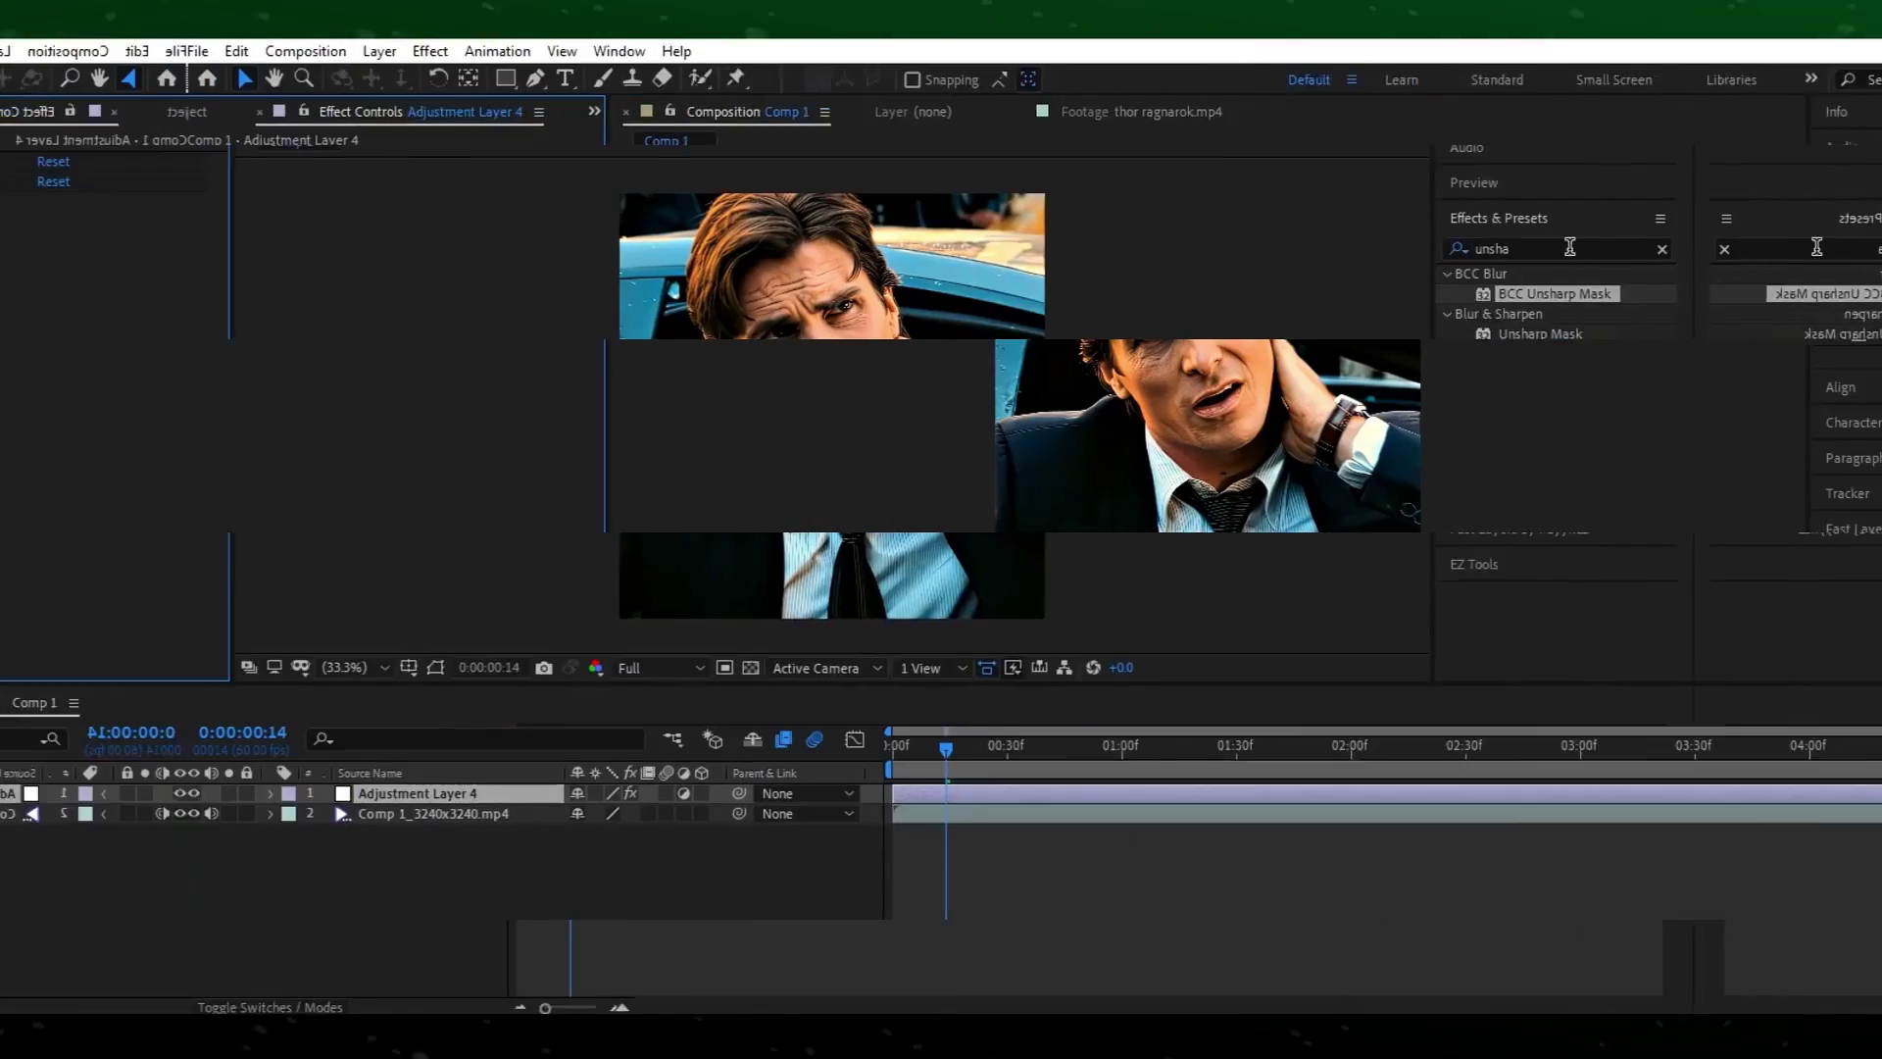
Find the Sapphire S_Glow effect and apply it to the adjustment layer
{"action": "left_click", "coordinate": [1682, 249]}
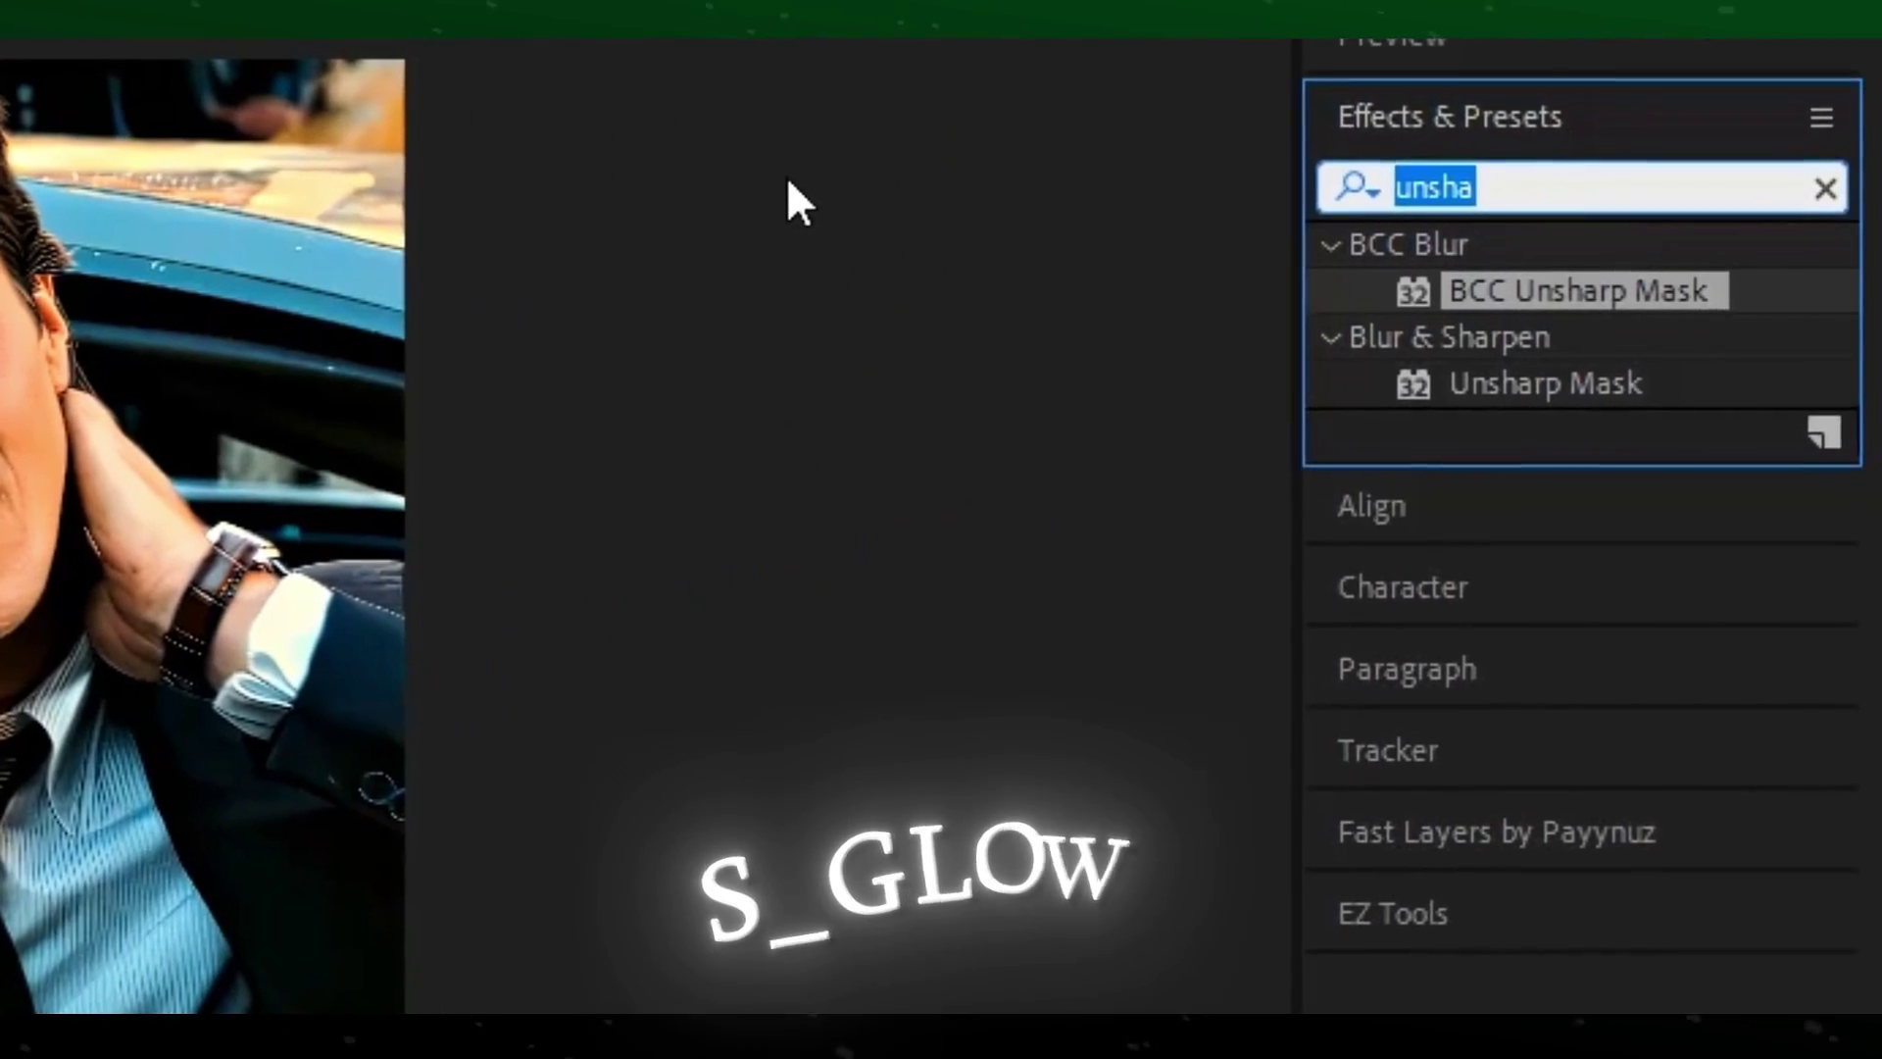
{"action": "type", "text": "S"}
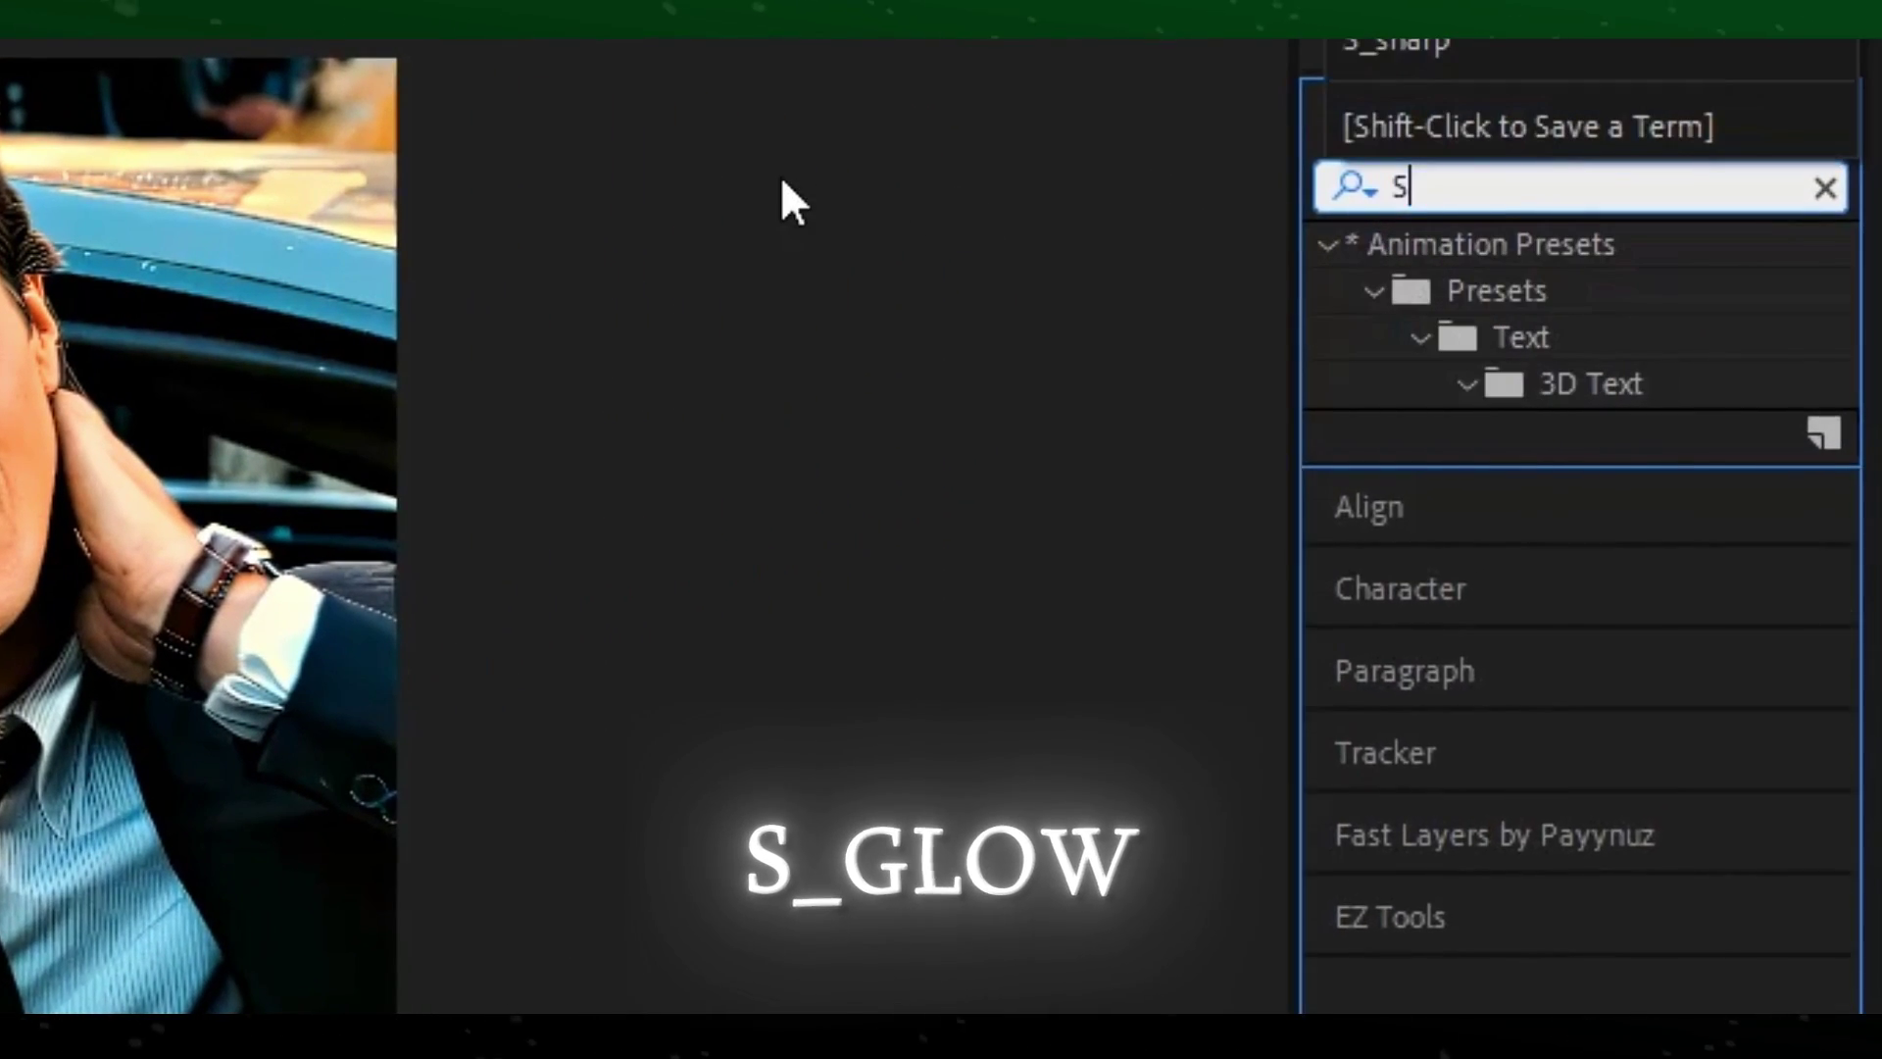
{"action": "type", "text": "_glow"}
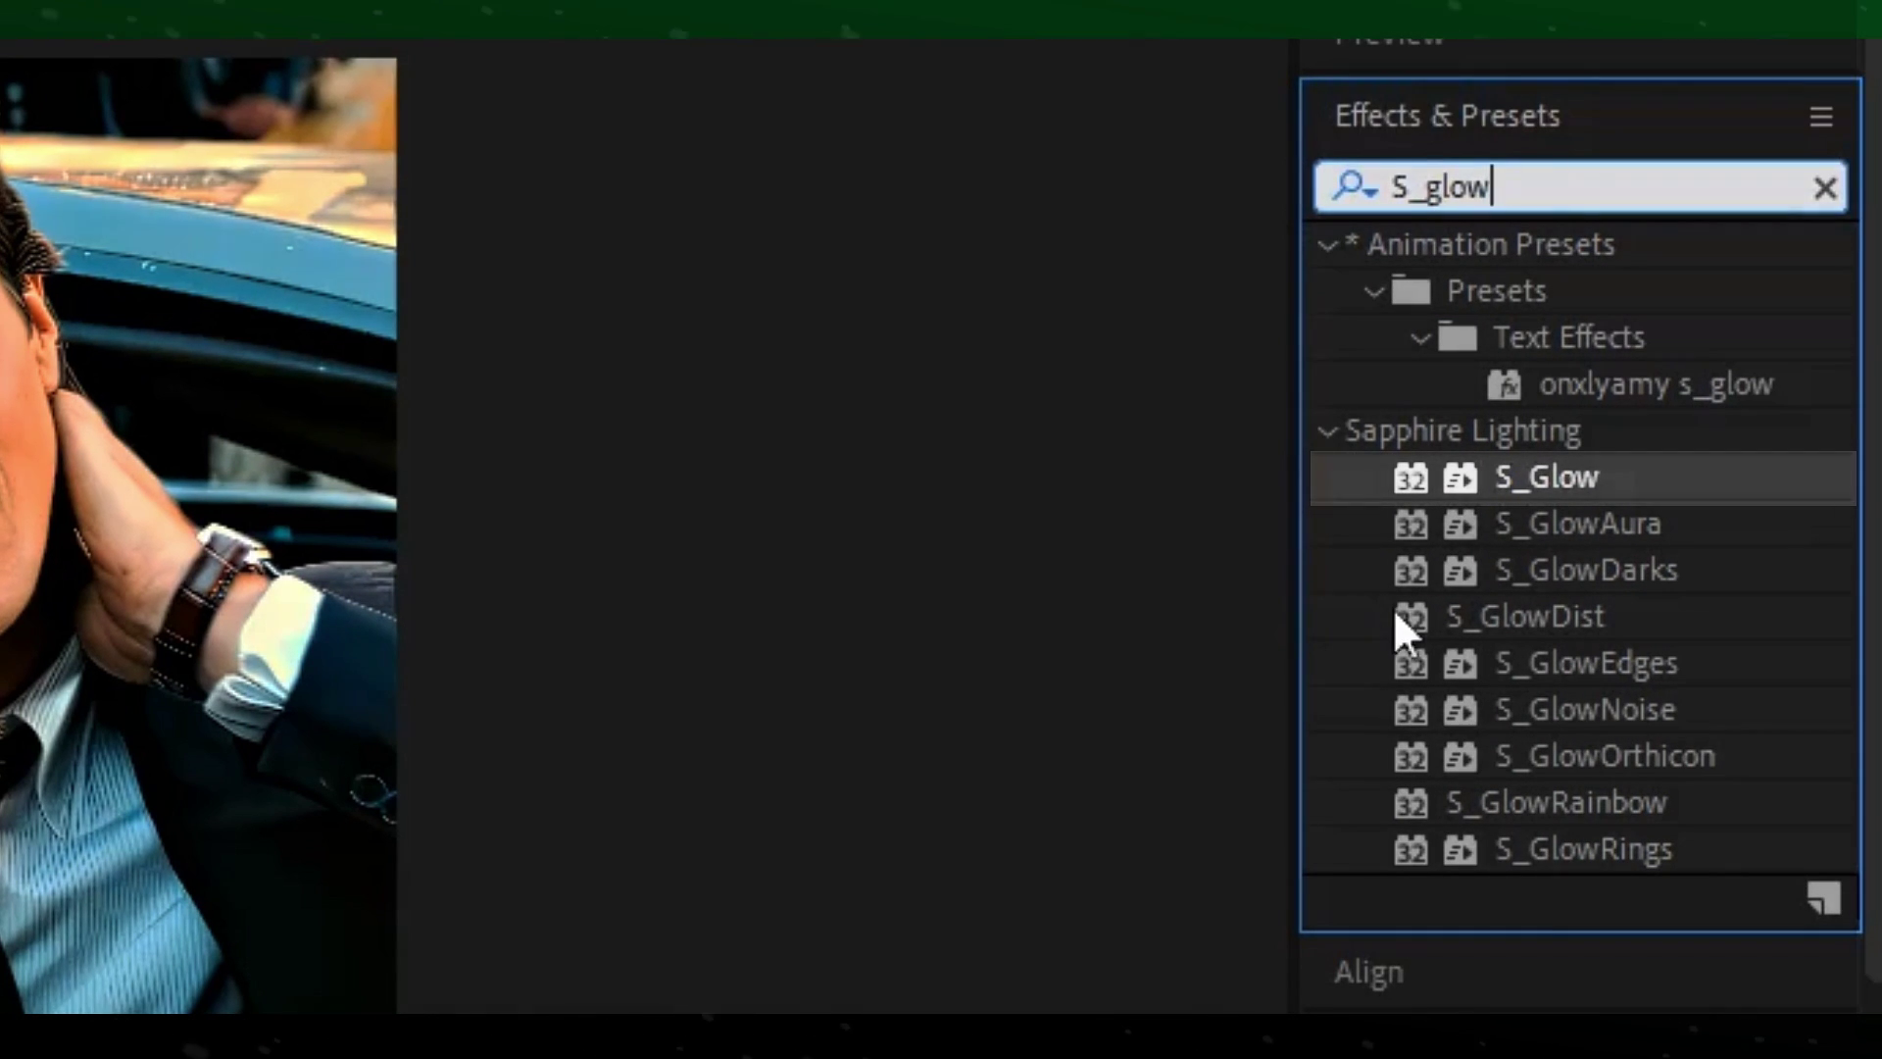
{"action": "left_click_drag", "start_coordinate": [1530, 477], "coordinate": [792, 571]}
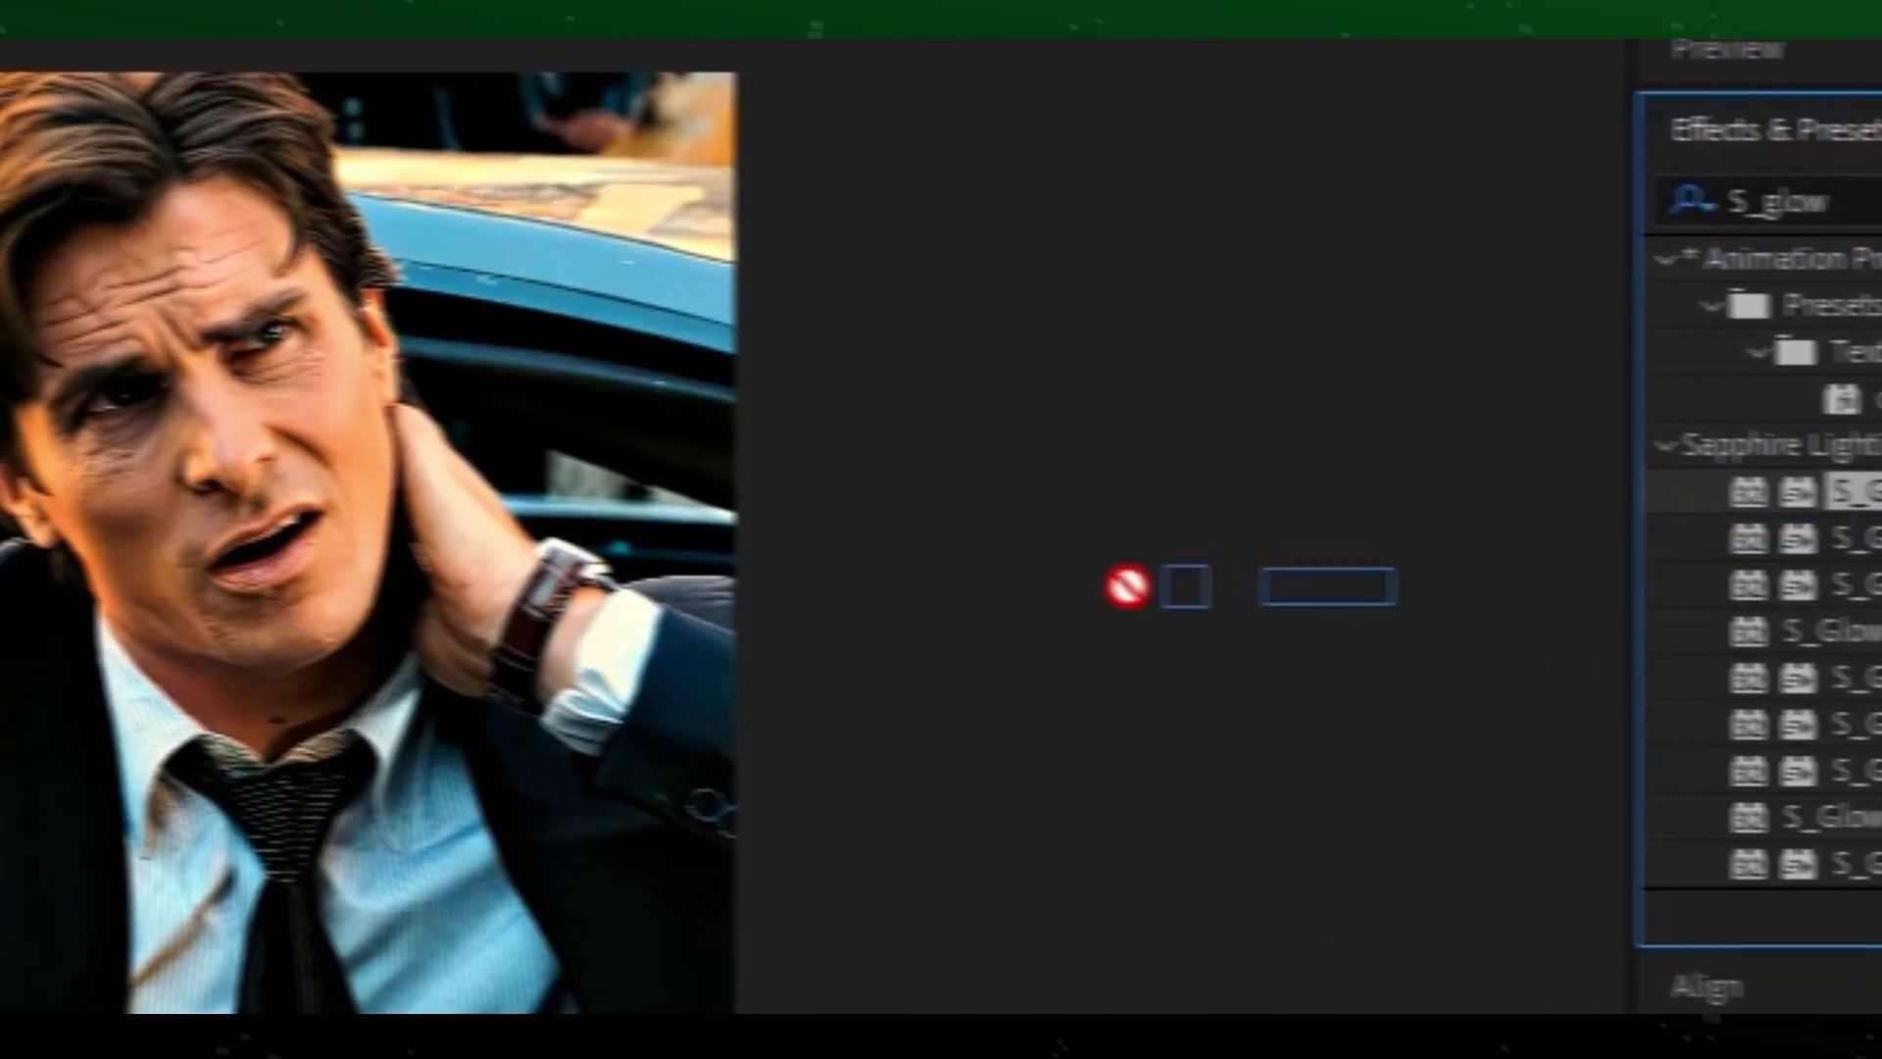
{"action": "left_click_drag", "start_coordinate": [1127, 586], "coordinate": [588, 549]}
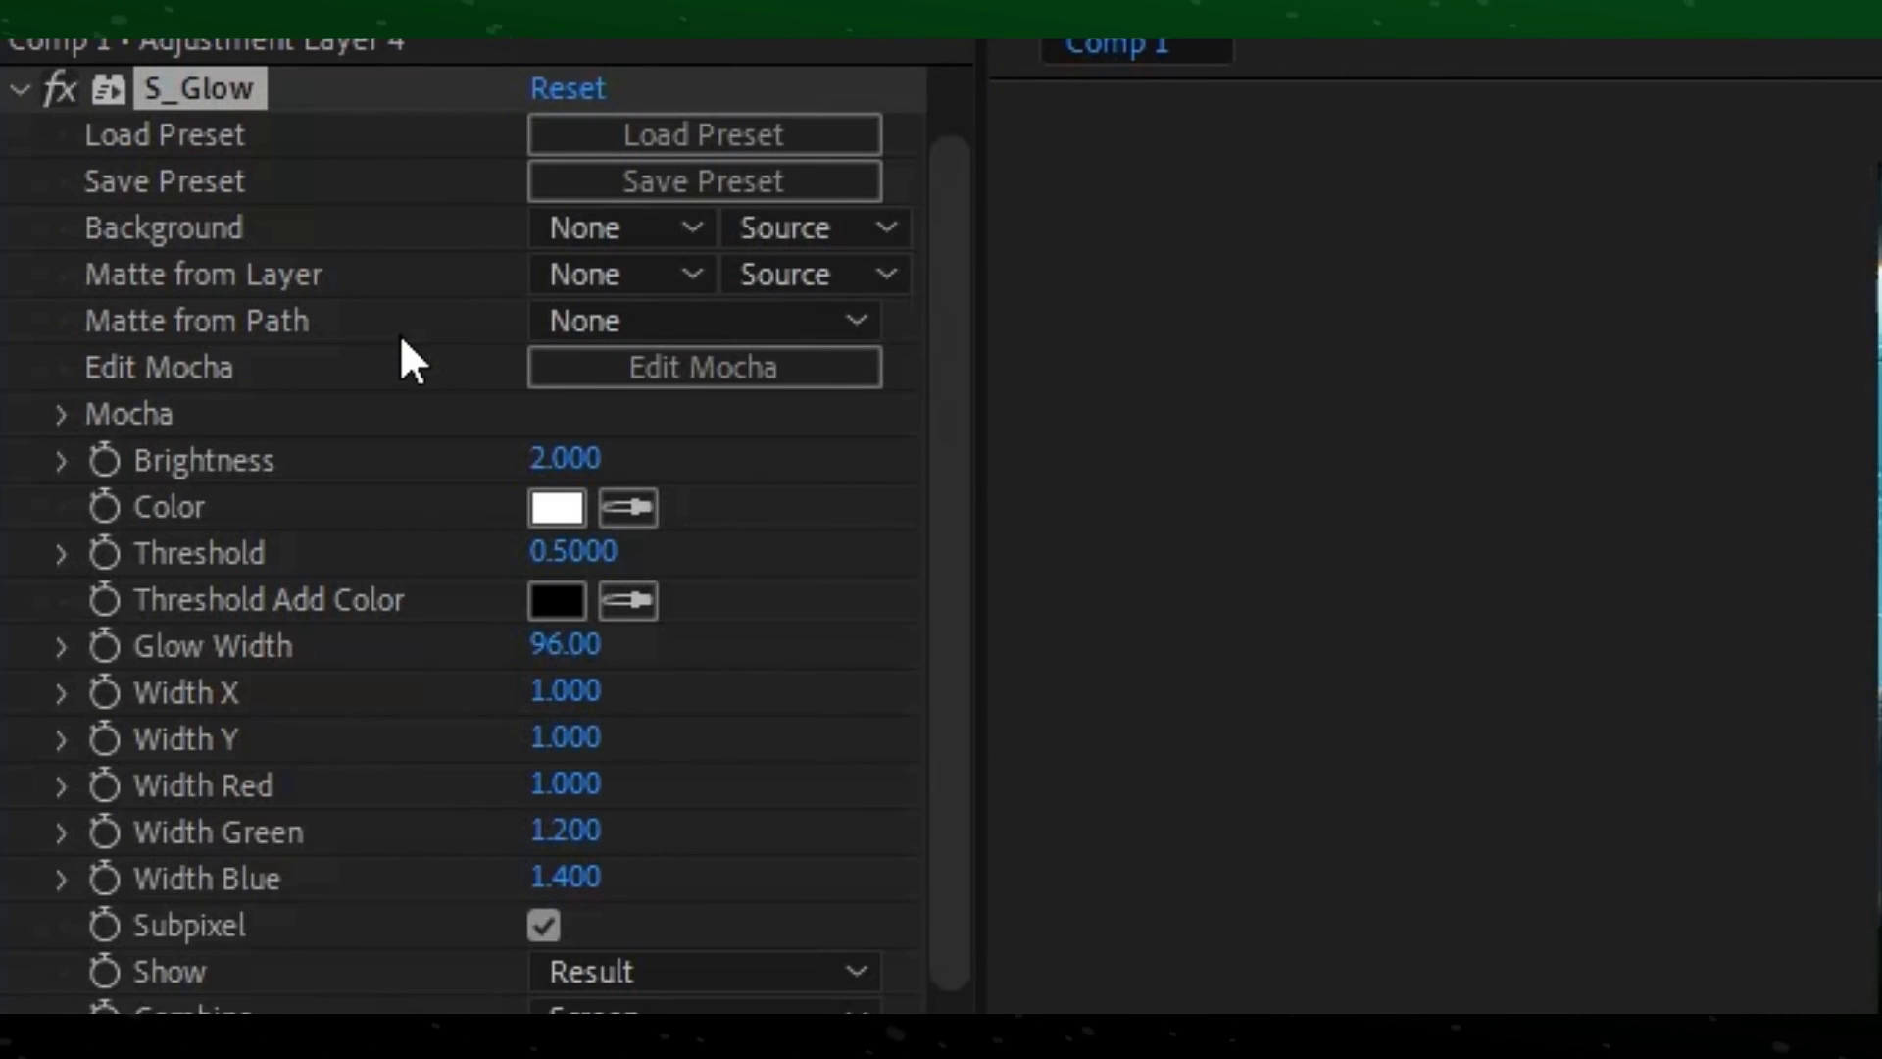
Set the S_Glow Brightness to 1 and its Glow Width to 100
{"action": "left_click", "coordinate": [566, 458]}
{"action": "type", "text": "1"}
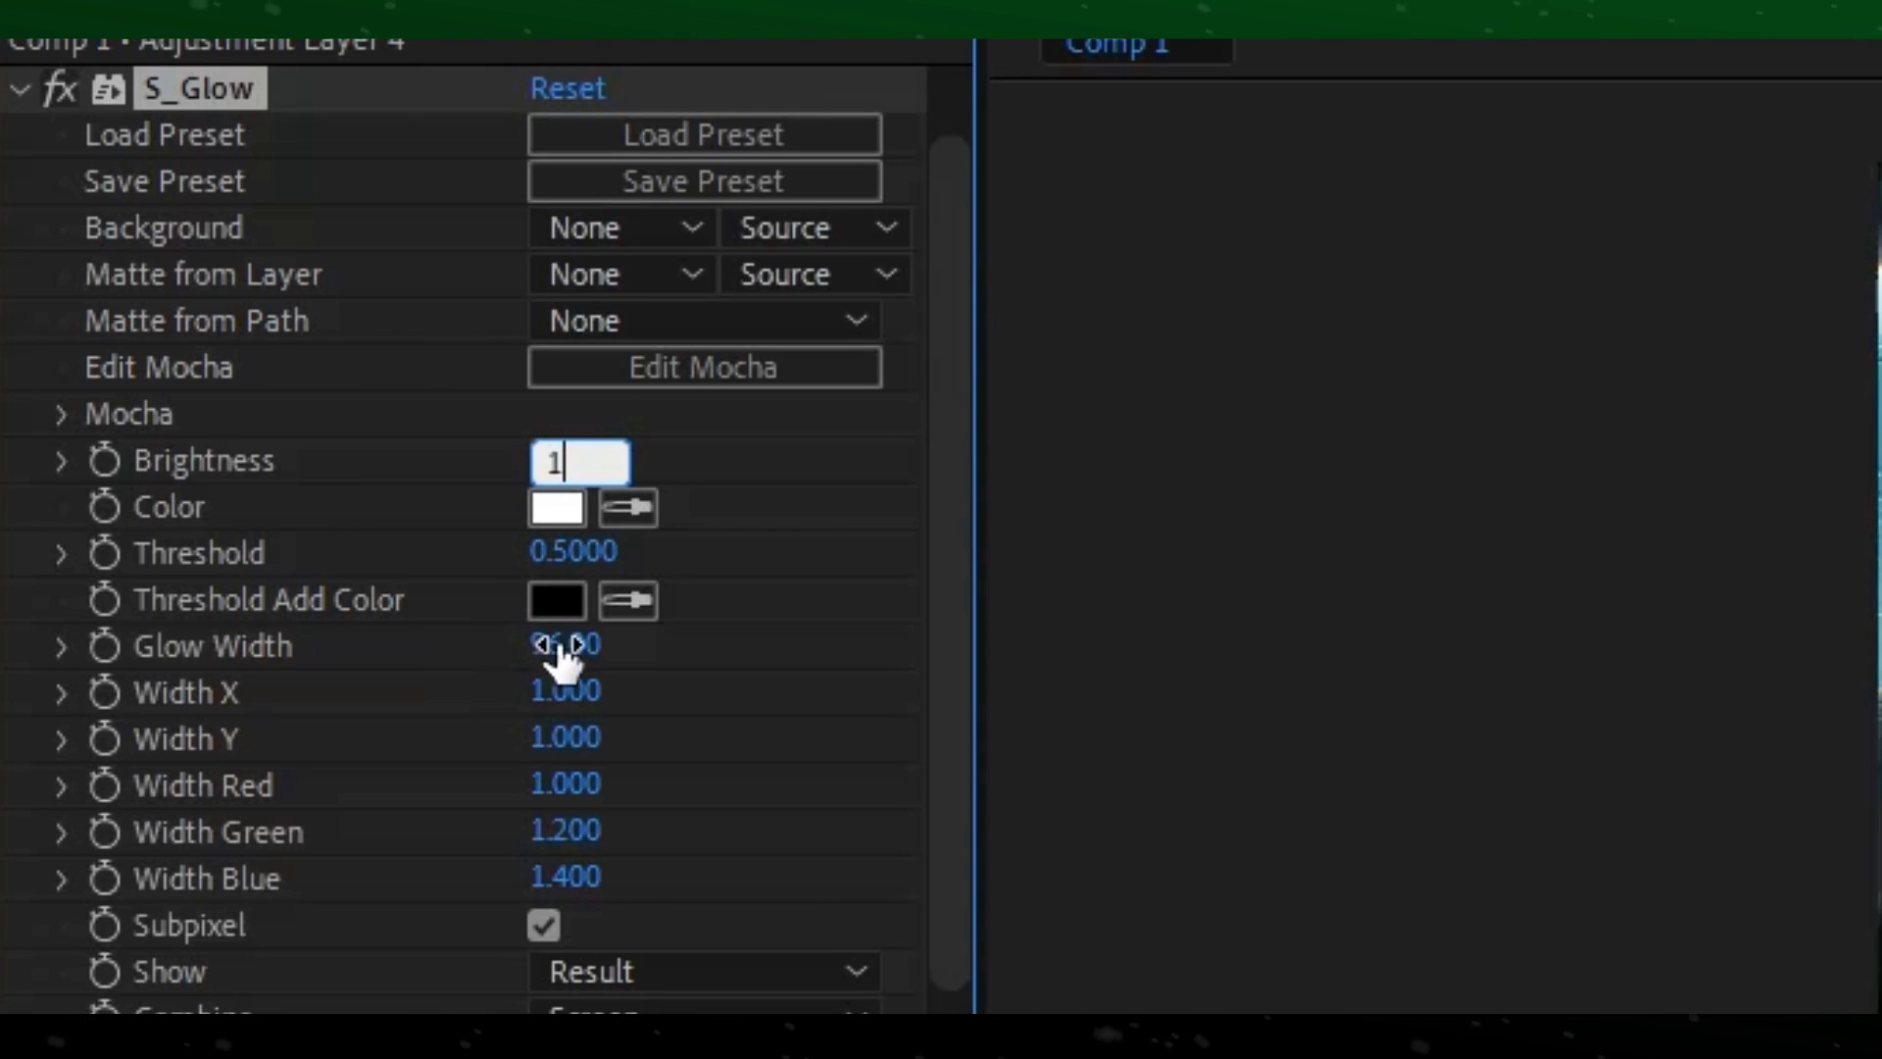
{"action": "key", "text": "Return"}
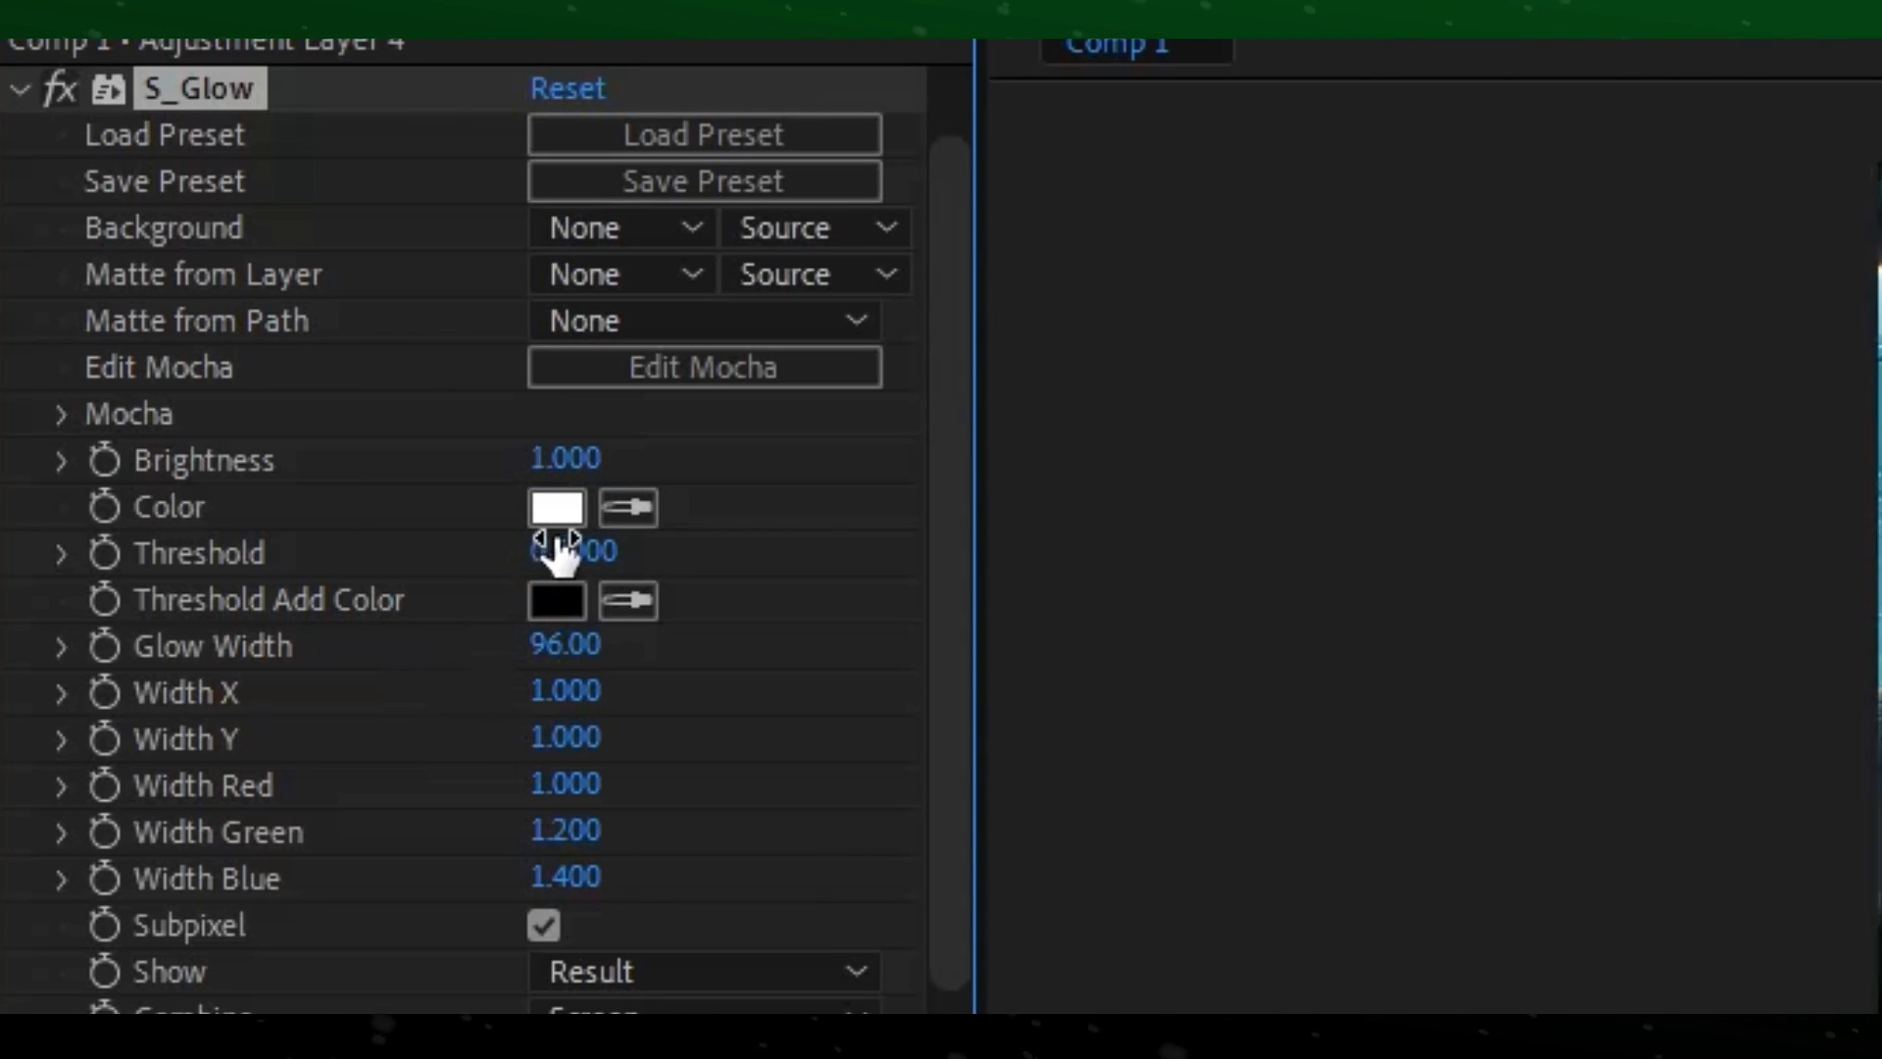
{"action": "left_click", "coordinate": [574, 647]}
{"action": "type", "text": "100"}
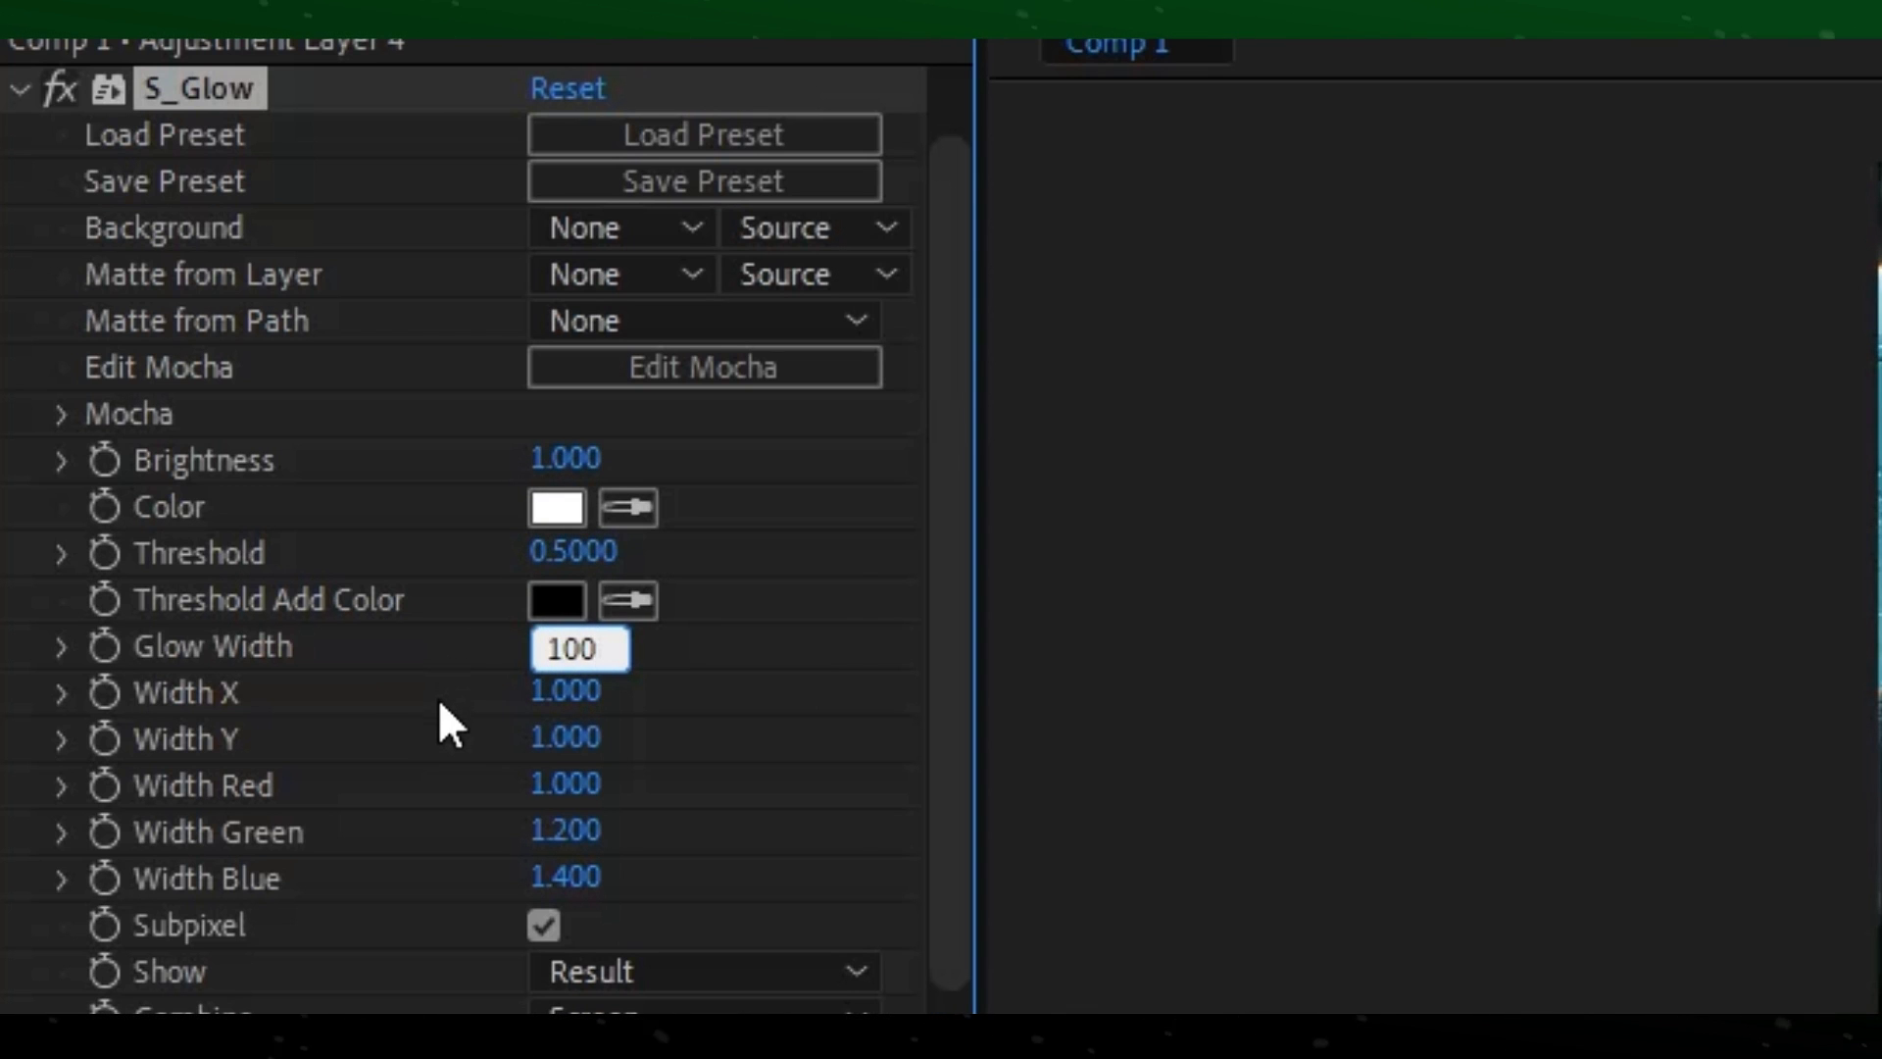
{"action": "key", "text": "Return"}
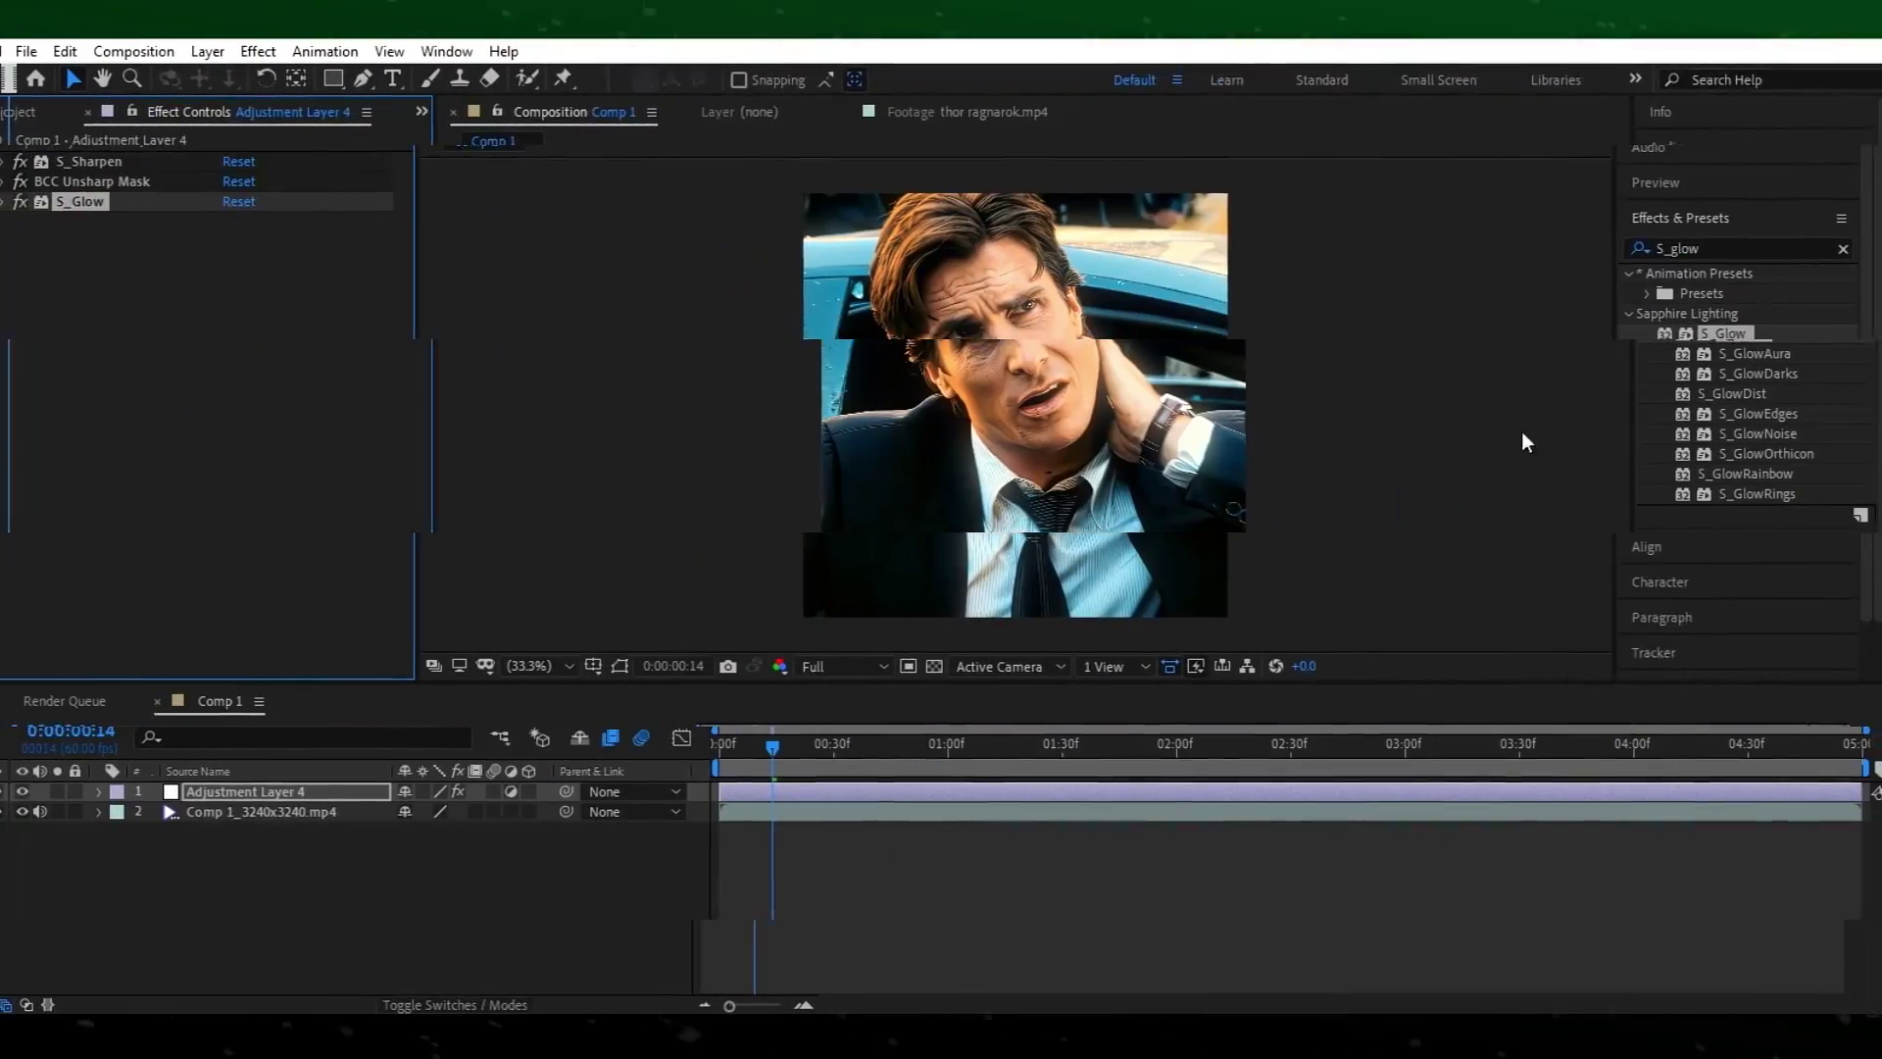
Find the Hue/Saturation color correction effect and apply it to the adjustment layer
{"action": "left_click", "coordinate": [1700, 250]}
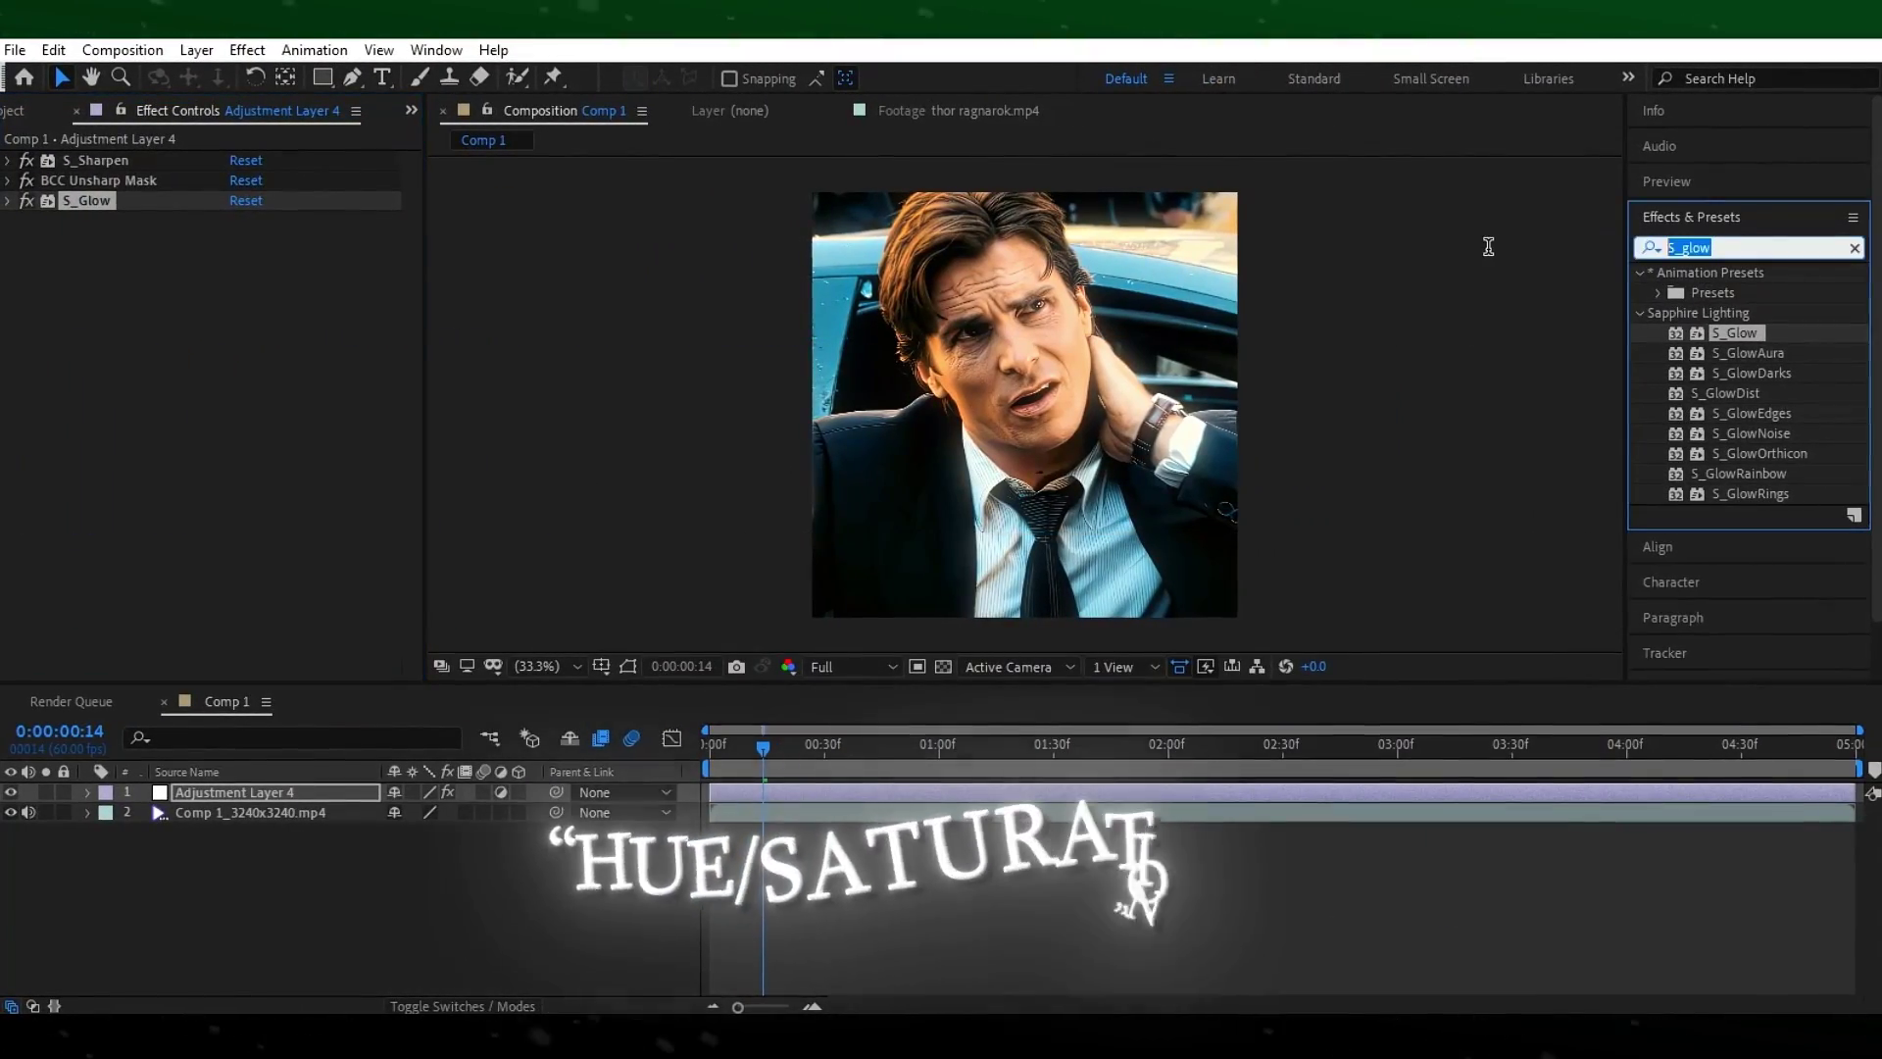
{"action": "type", "text": "hue"}
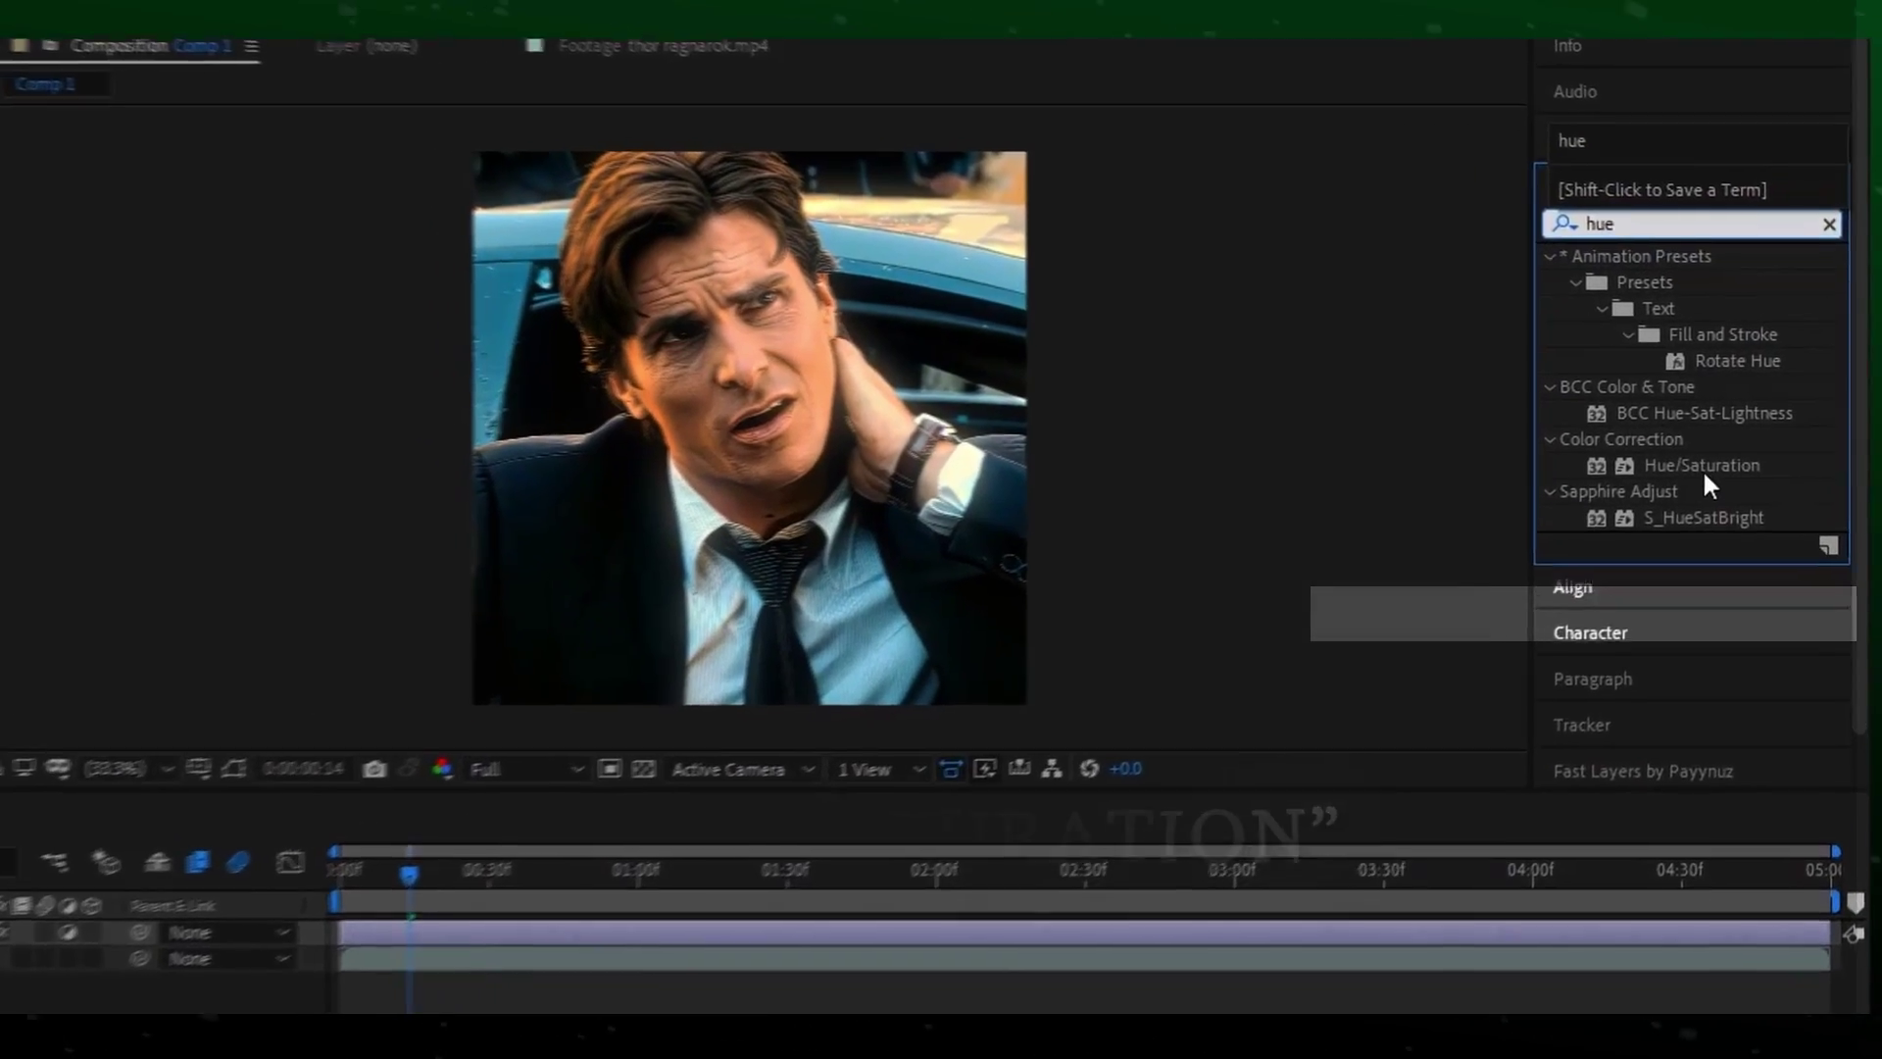
{"action": "left_click", "coordinate": [1703, 467]}
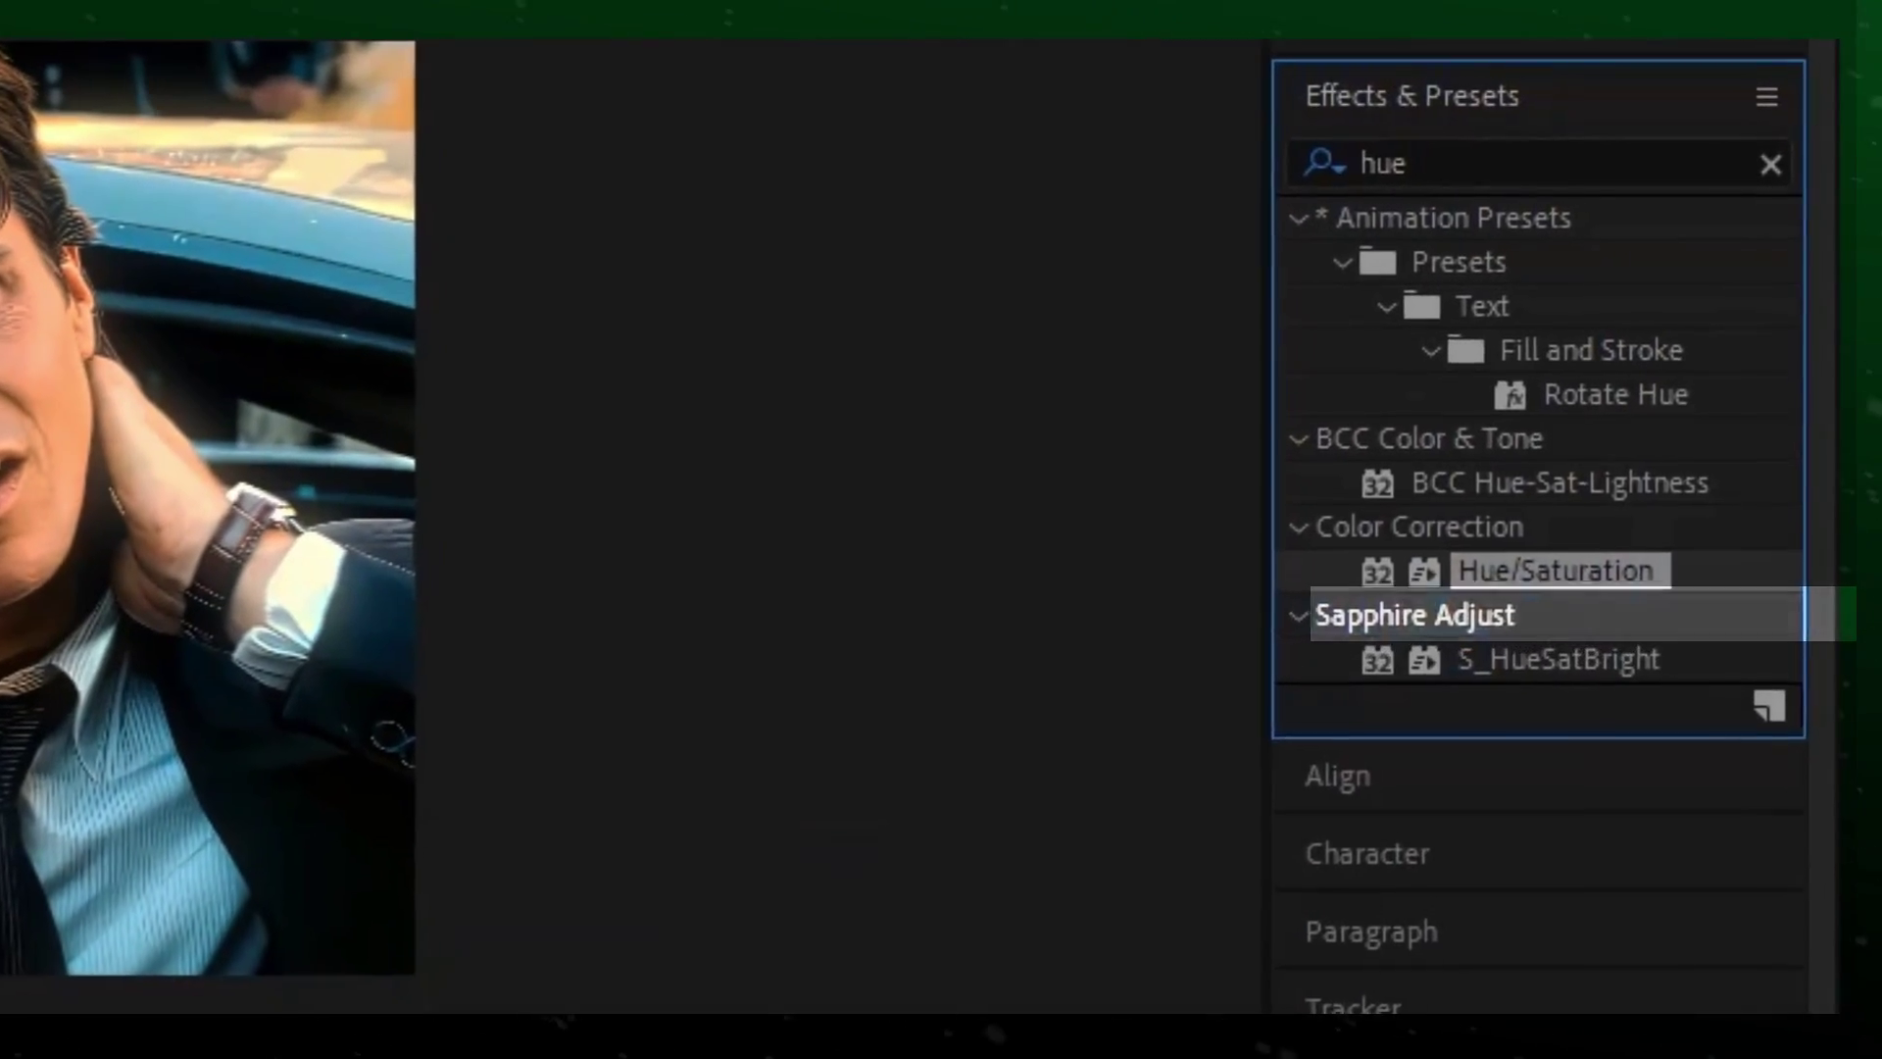
{"action": "double_click", "coordinate": [1566, 616]}
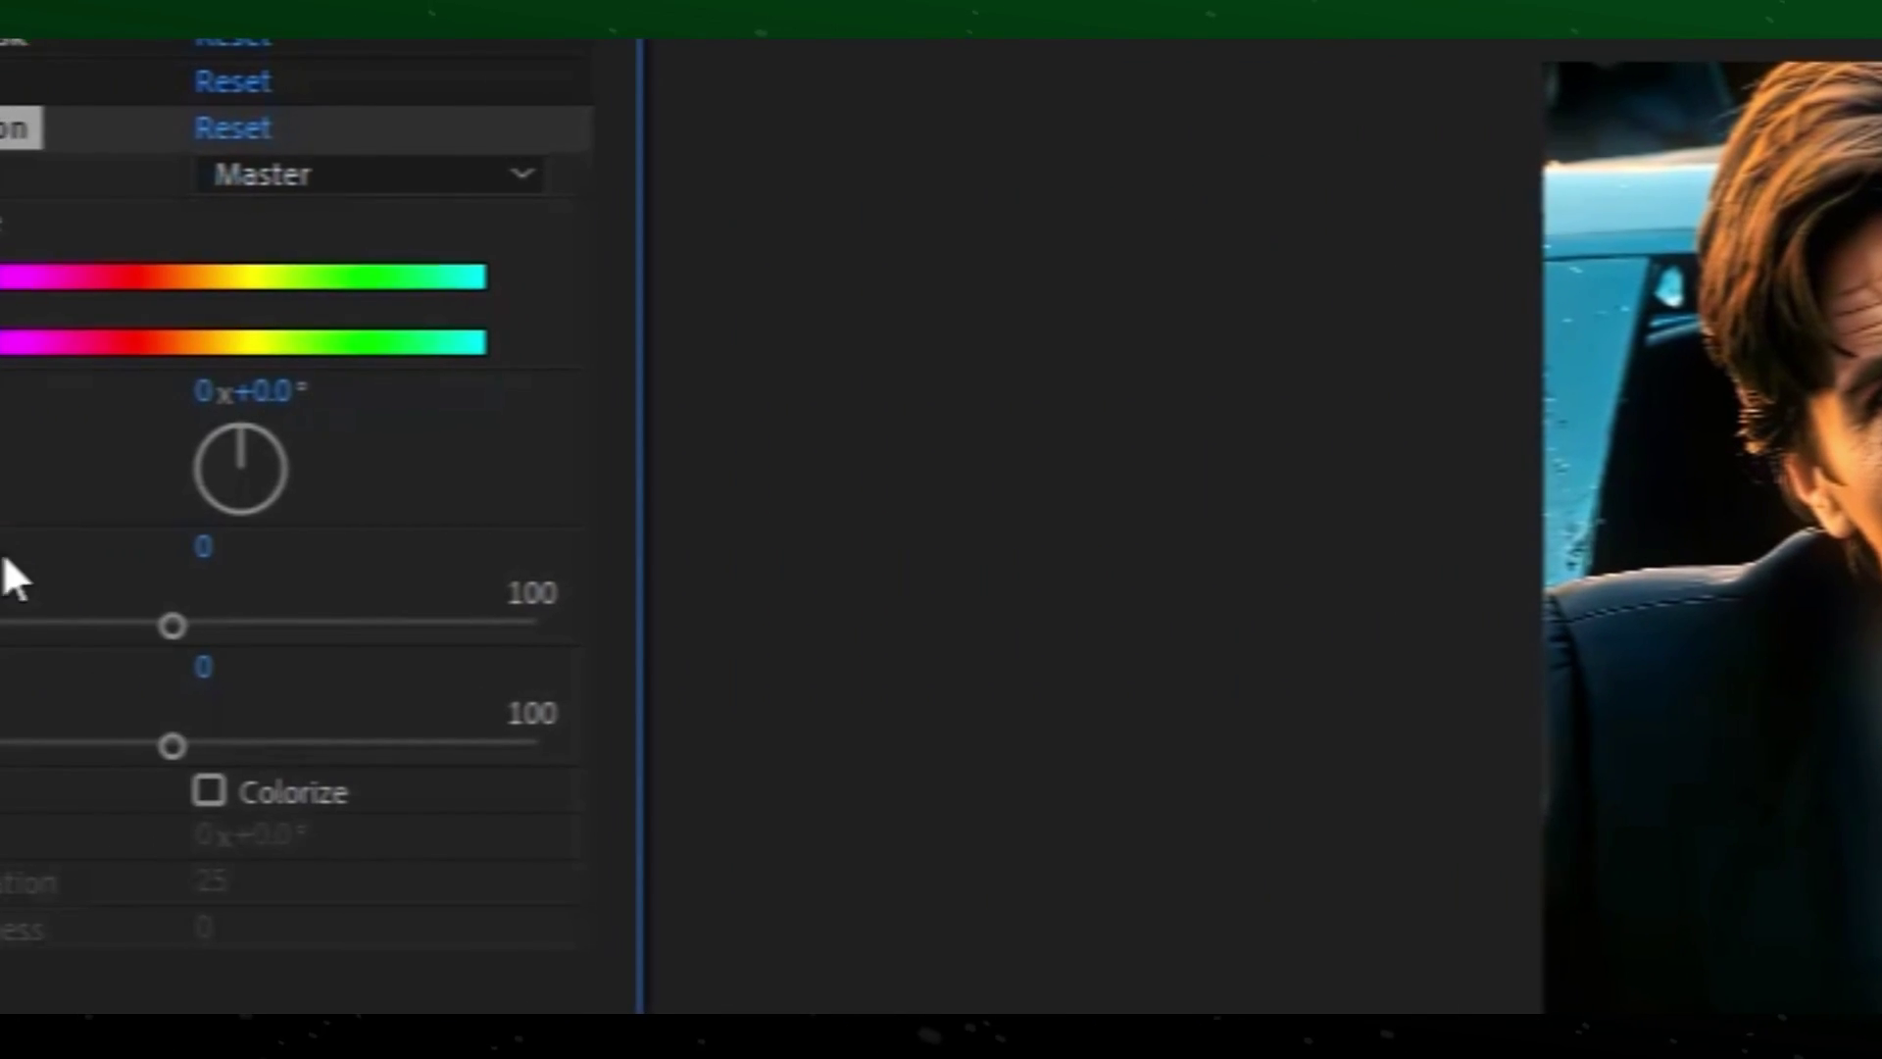
Set the Hue/Saturation effect's Master Saturation to 10 and collapse its settings
{"action": "left_click", "coordinate": [203, 546]}
{"action": "type", "text": "1"}
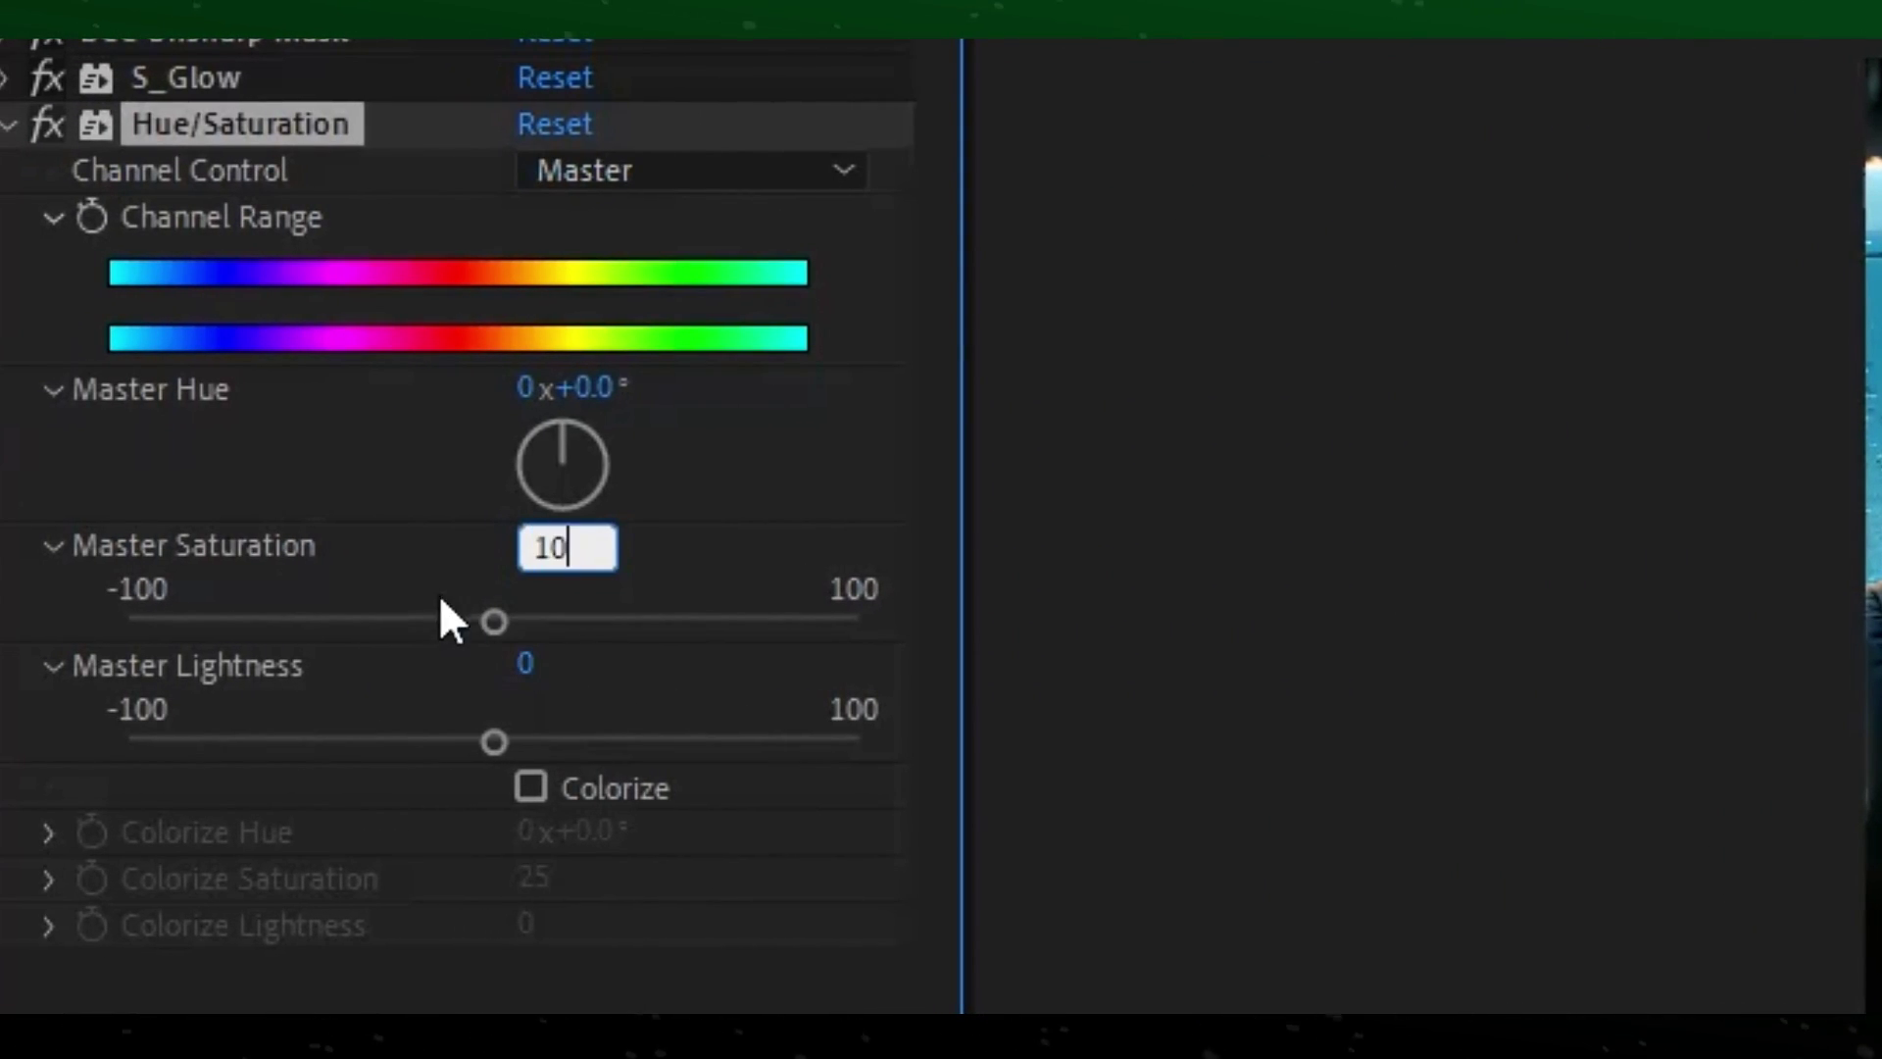
{"action": "left_click", "coordinate": [170, 440]}
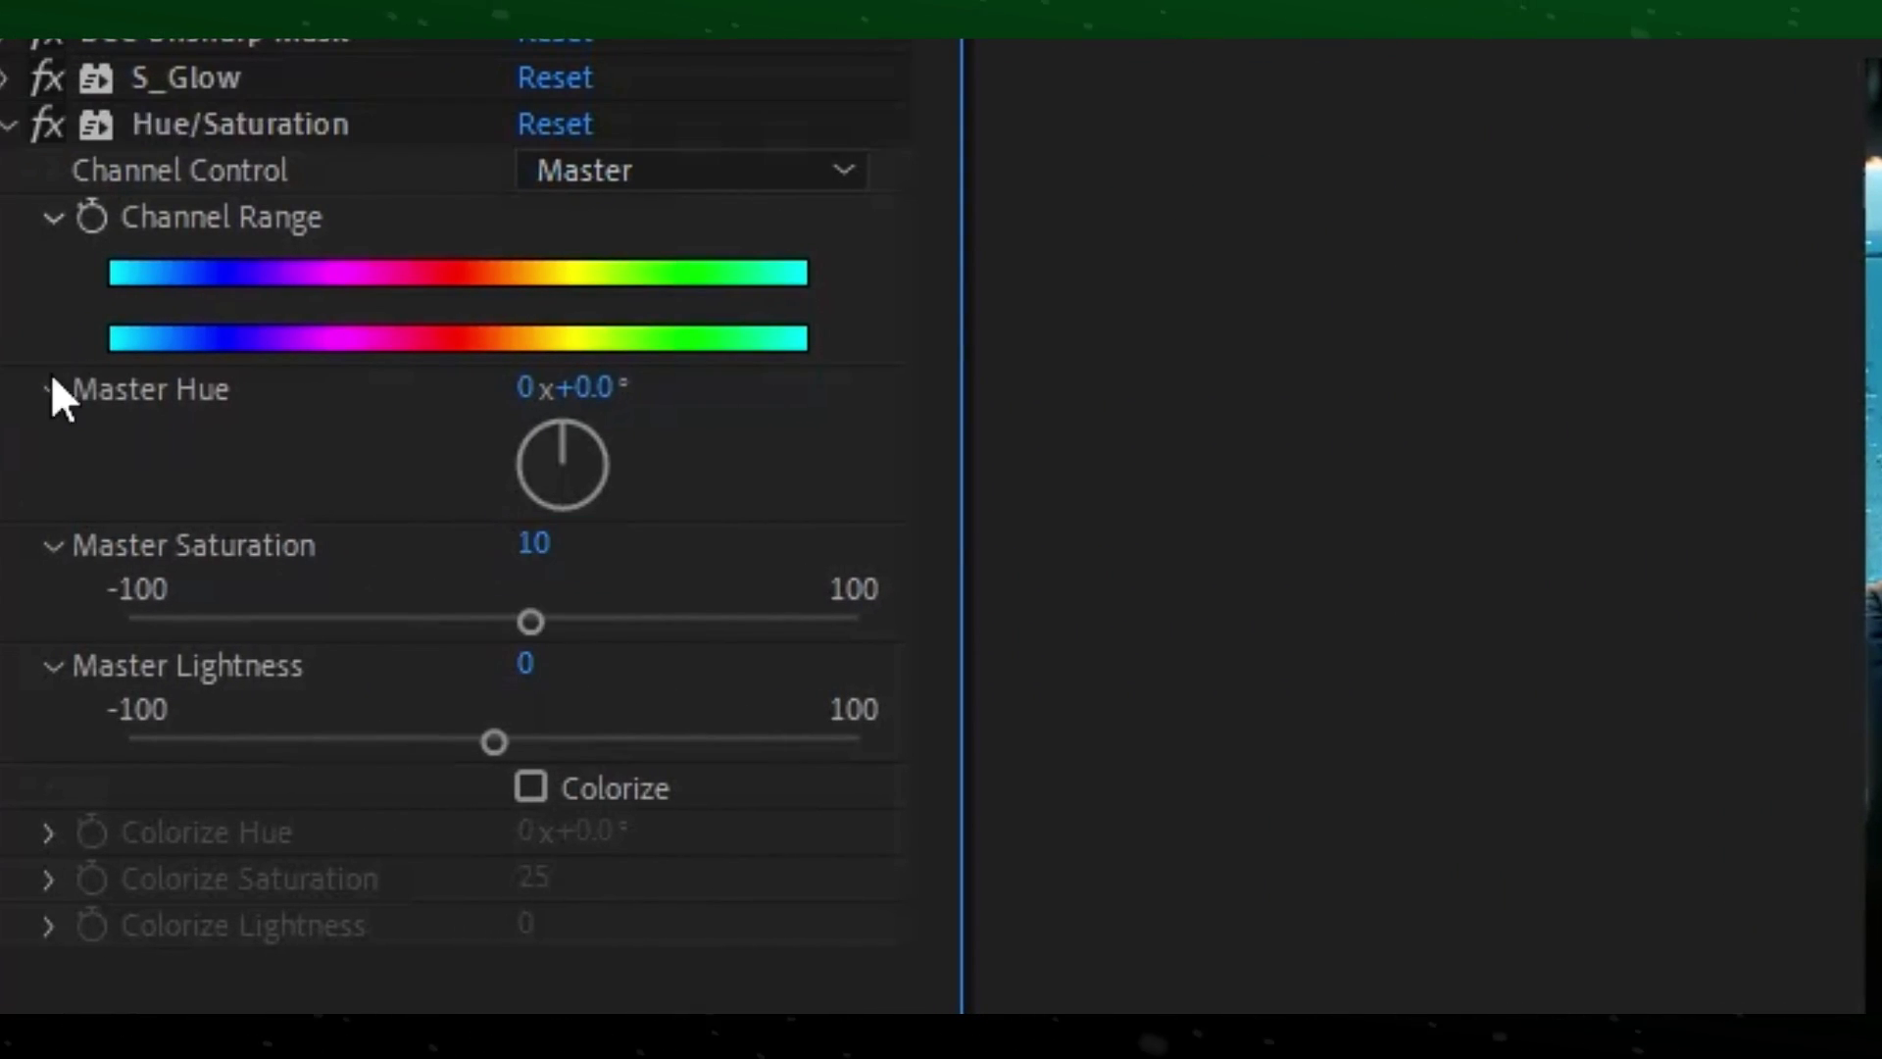
{"action": "left_click", "coordinate": [6, 128]}
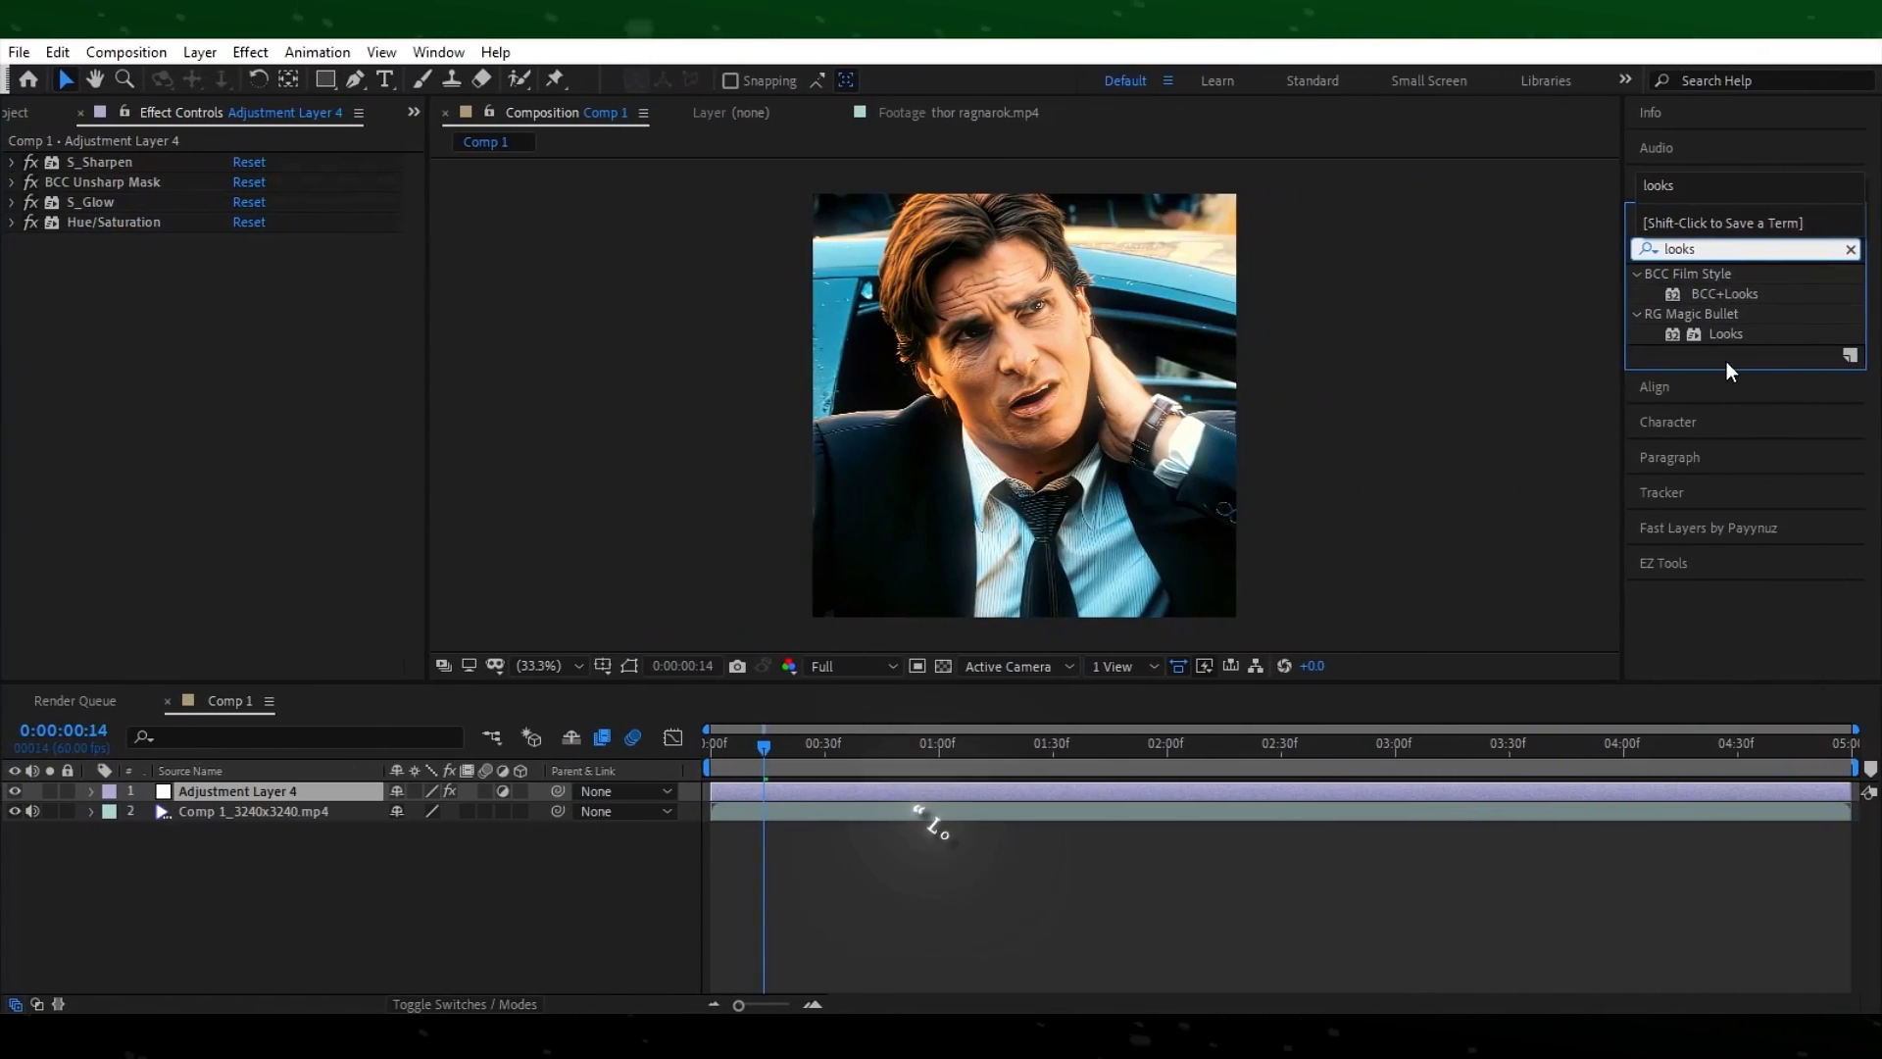
Apply Magic Bullet Looks to the adjustment layer with two duplicates, and collapse the settings of both copies
{"action": "left_click_drag", "start_coordinate": [1725, 333], "coordinate": [227, 460]}
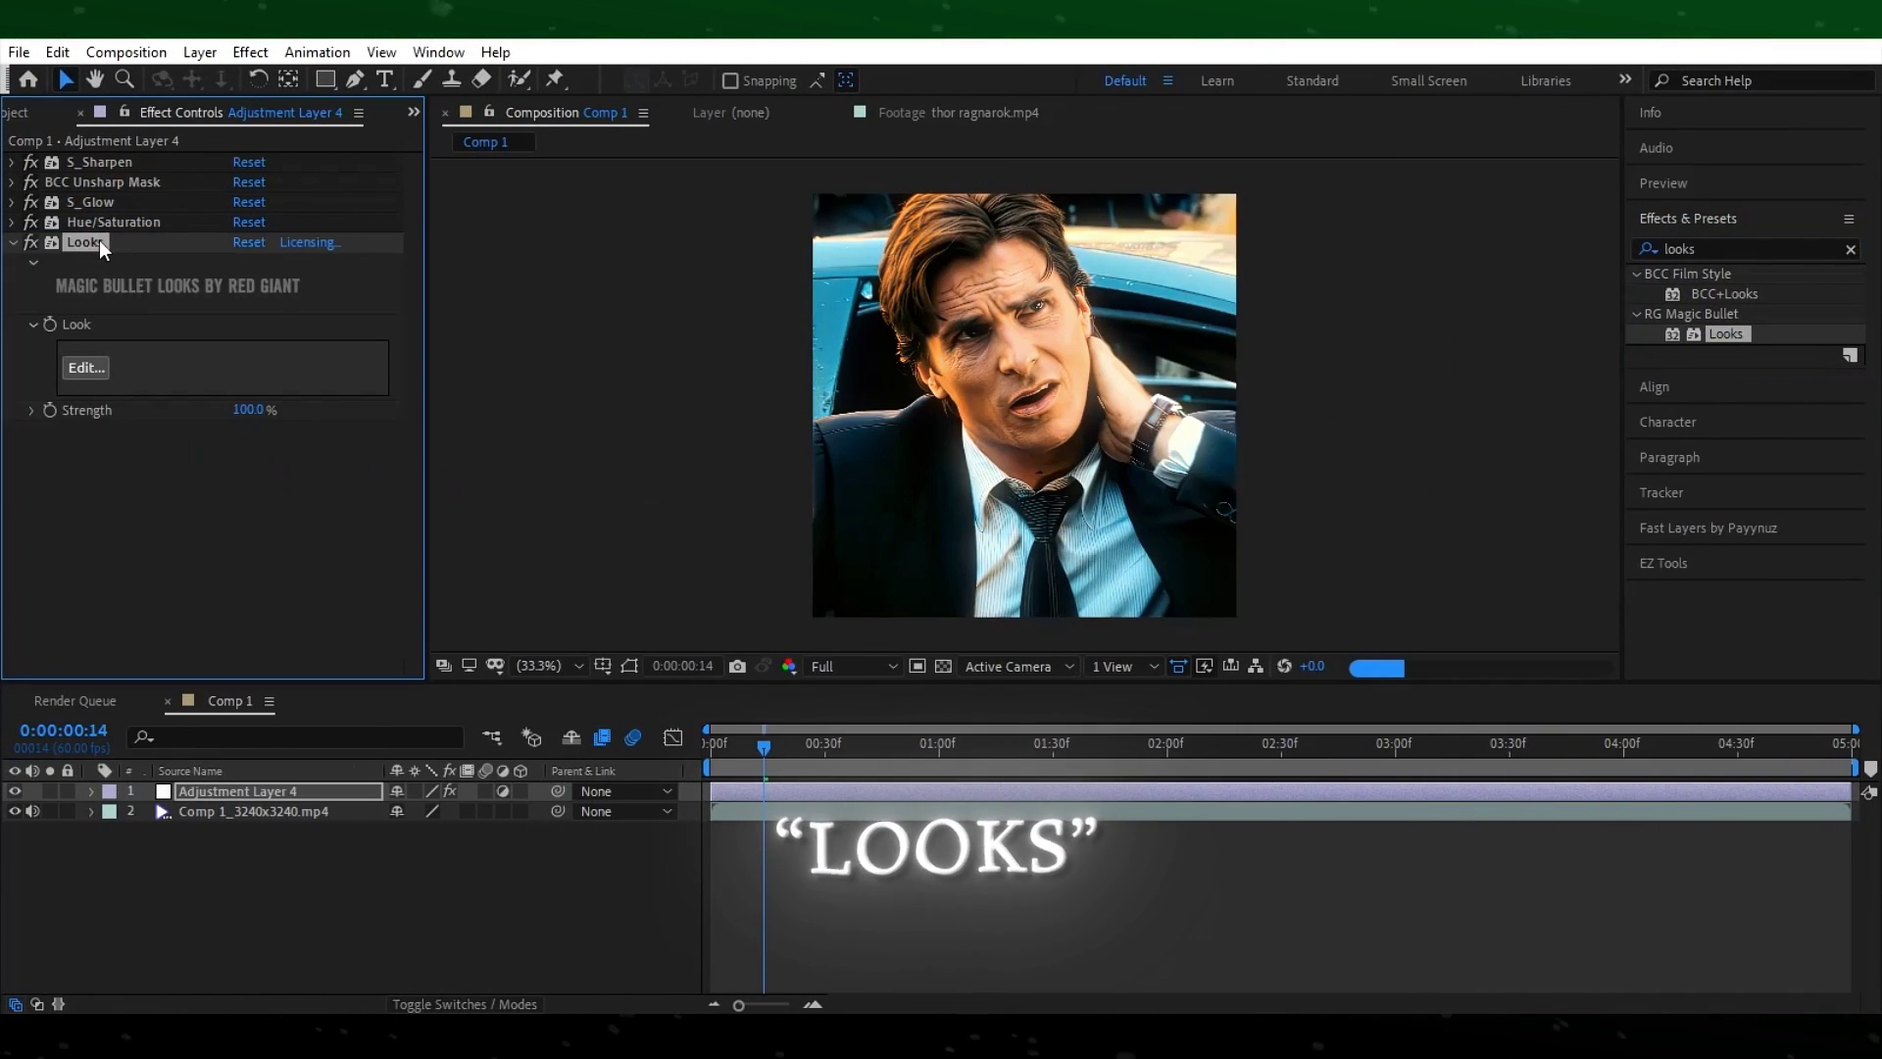
{"action": "key", "text": "ctrl+d"}
{"action": "key", "text": "ctrl+d"}
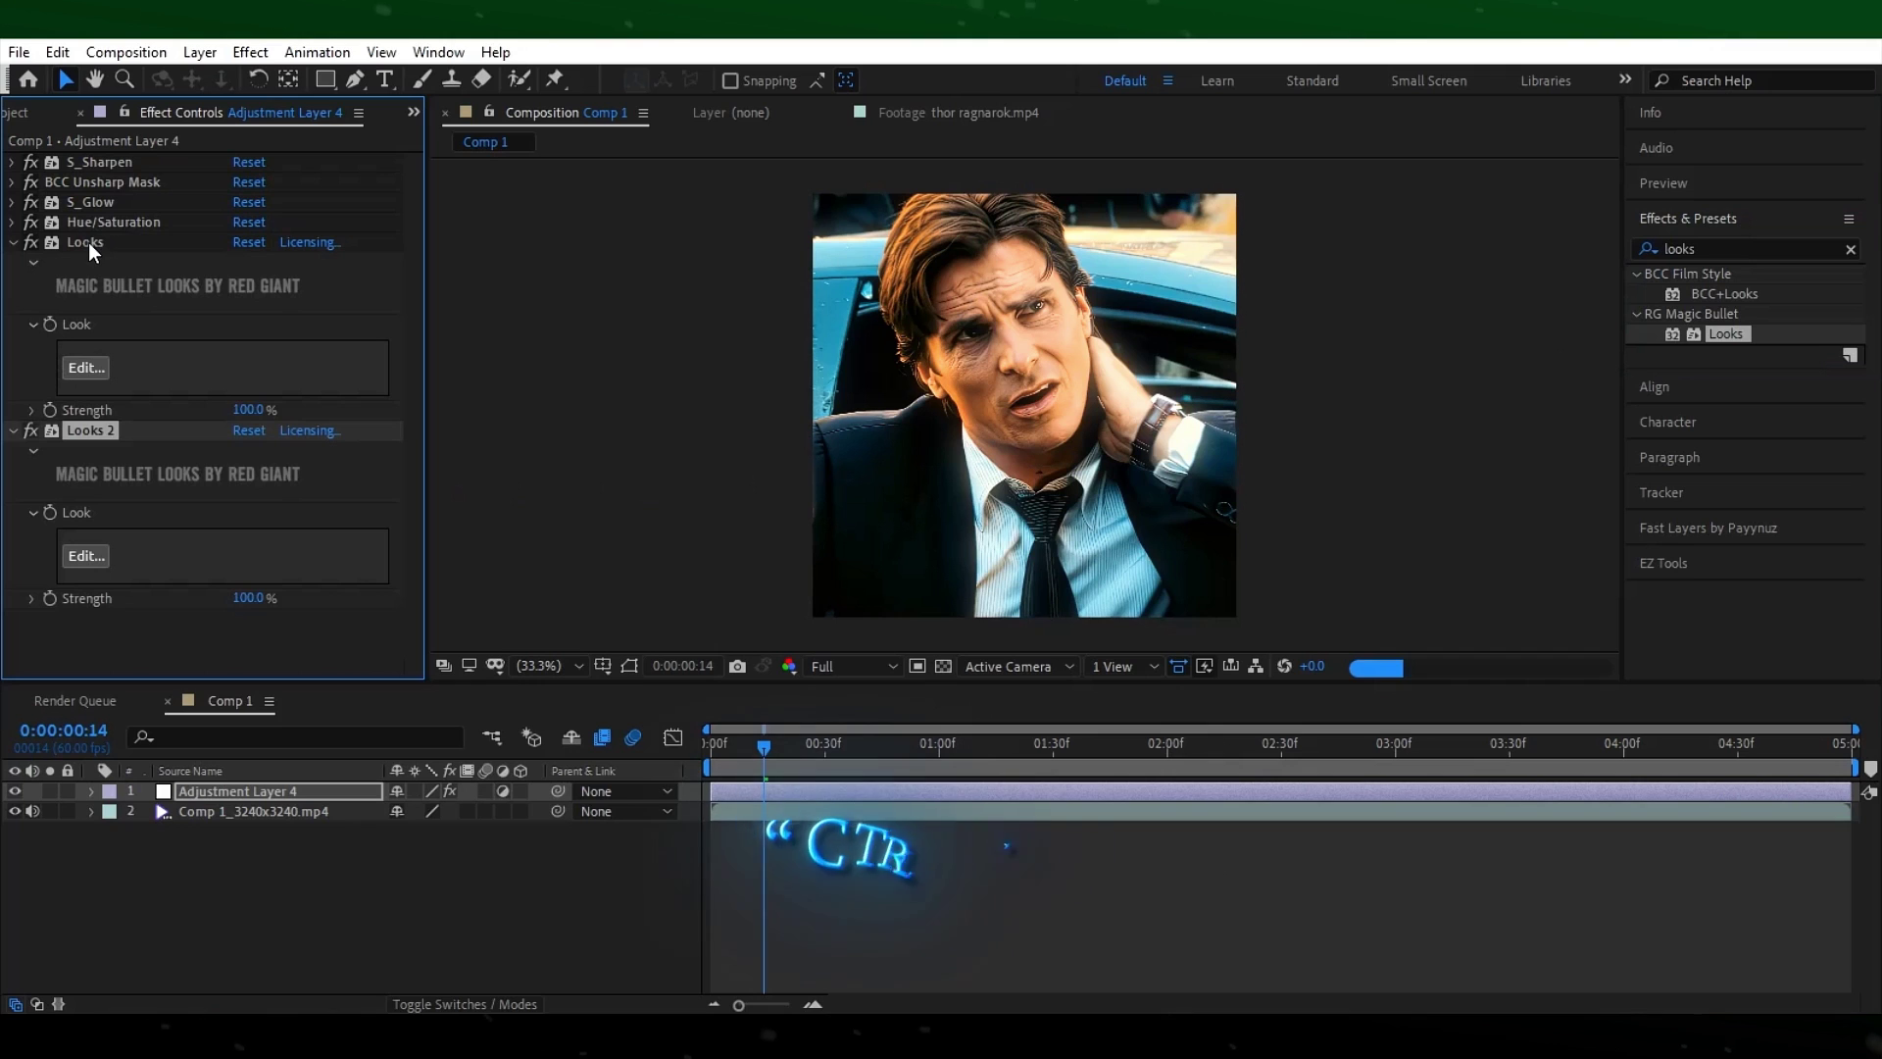
{"action": "scroll", "coordinate": [49, 275], "scroll_direction": "up", "scroll_amount": 3}
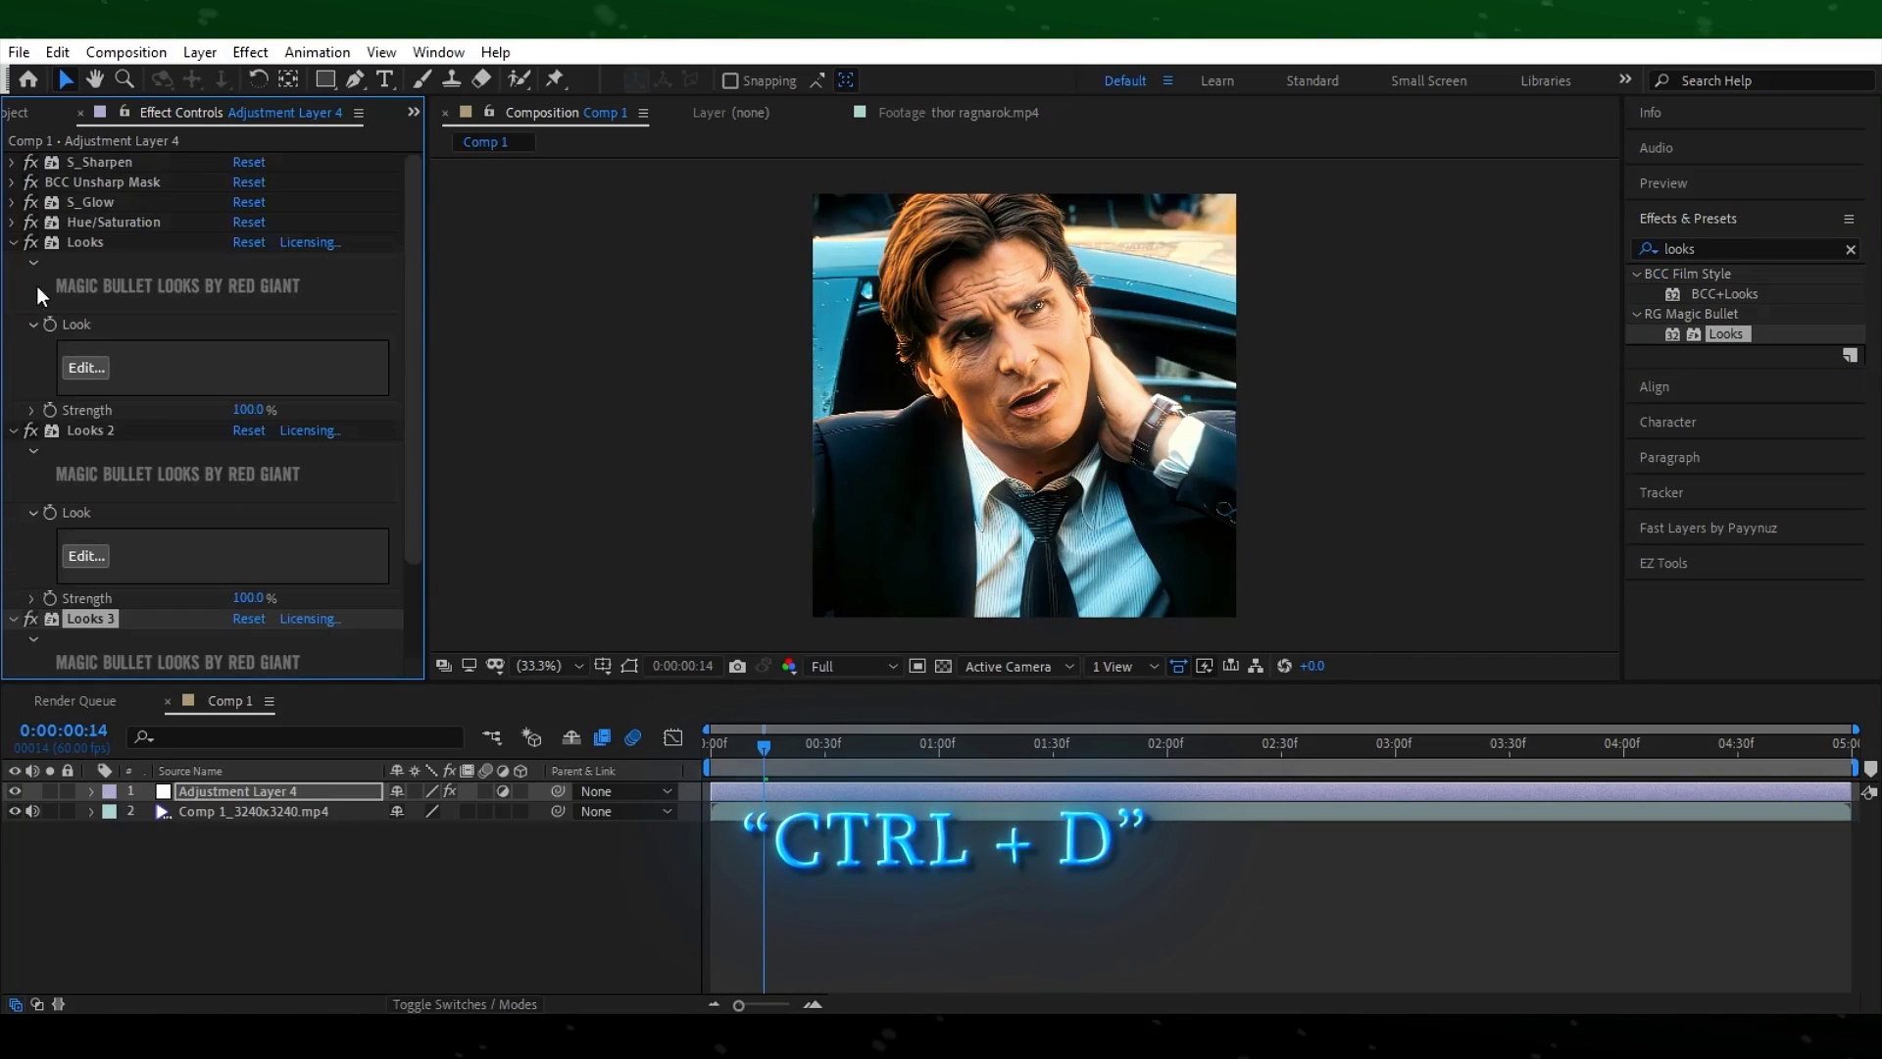
{"action": "left_click", "coordinate": [13, 430]}
{"action": "left_click", "coordinate": [13, 450]}
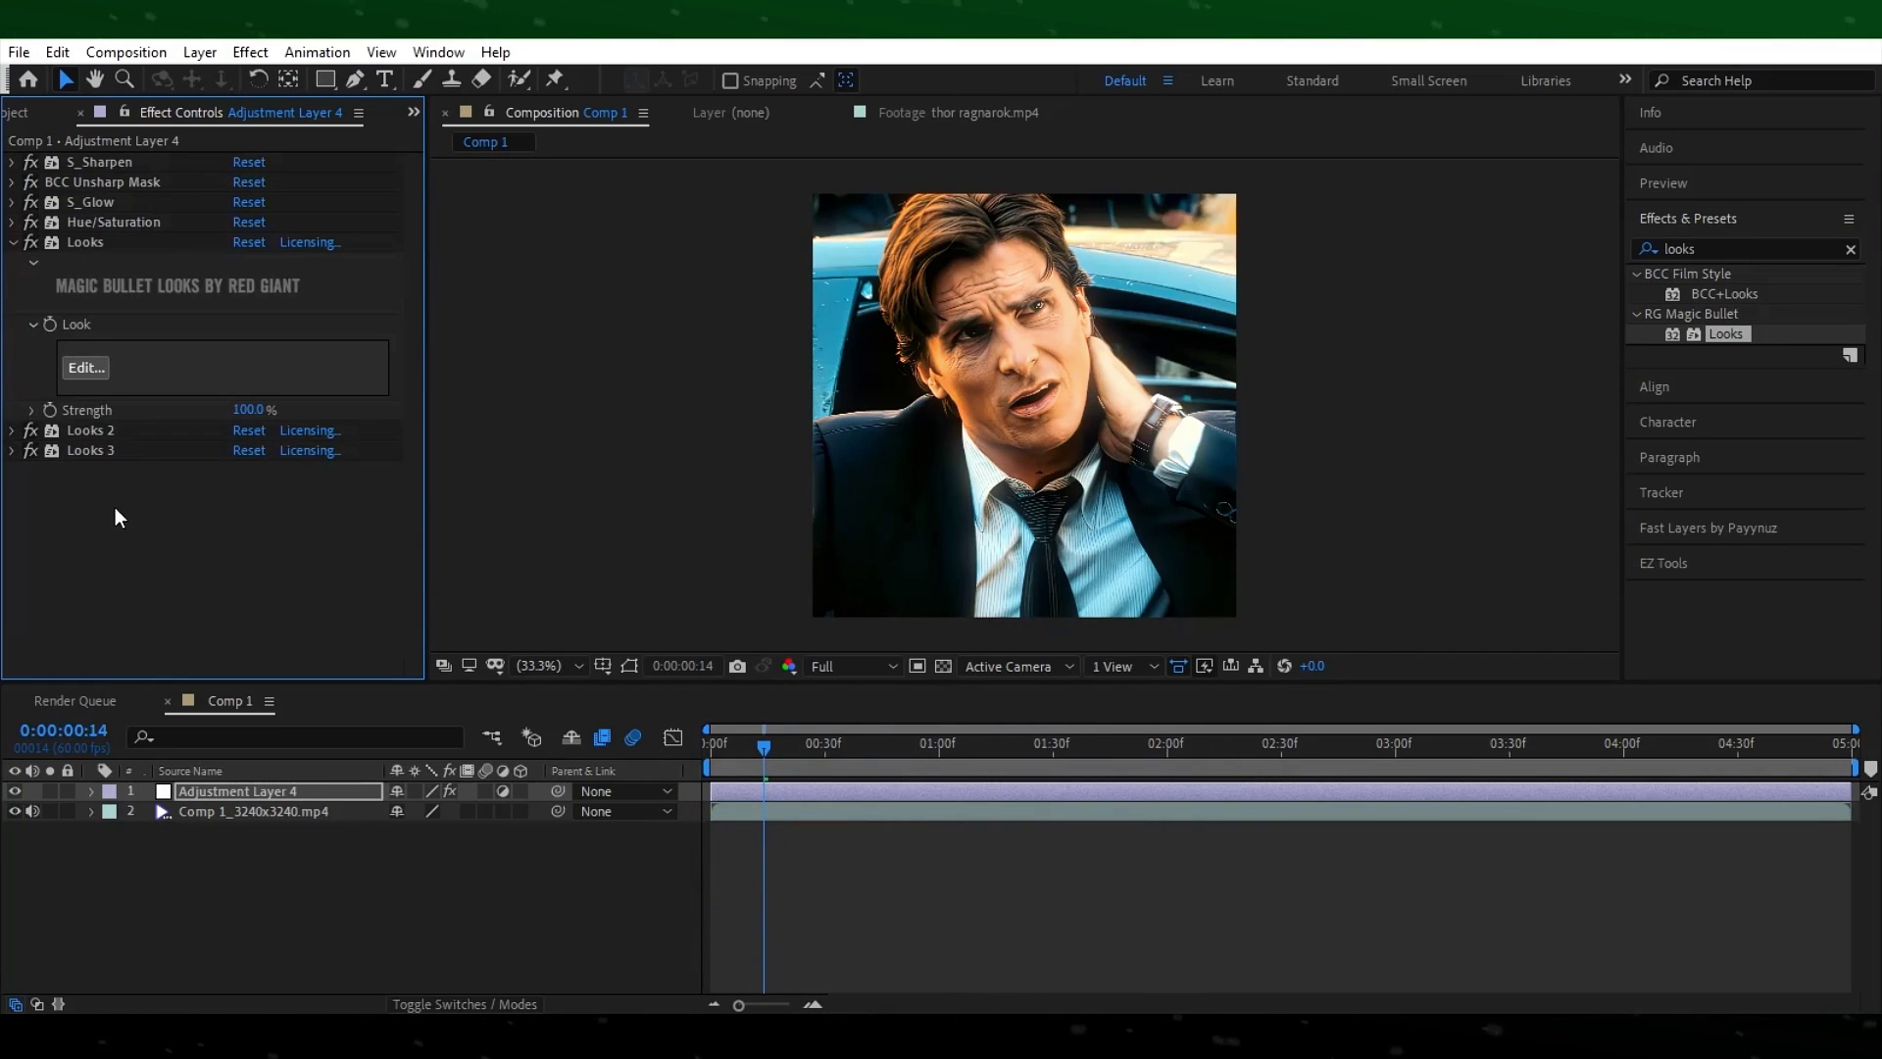
Open the first Looks effect for editing and add a Hue/Saturation tool to the Post stage with Saturation 110%
{"action": "left_click", "coordinate": [84, 369]}
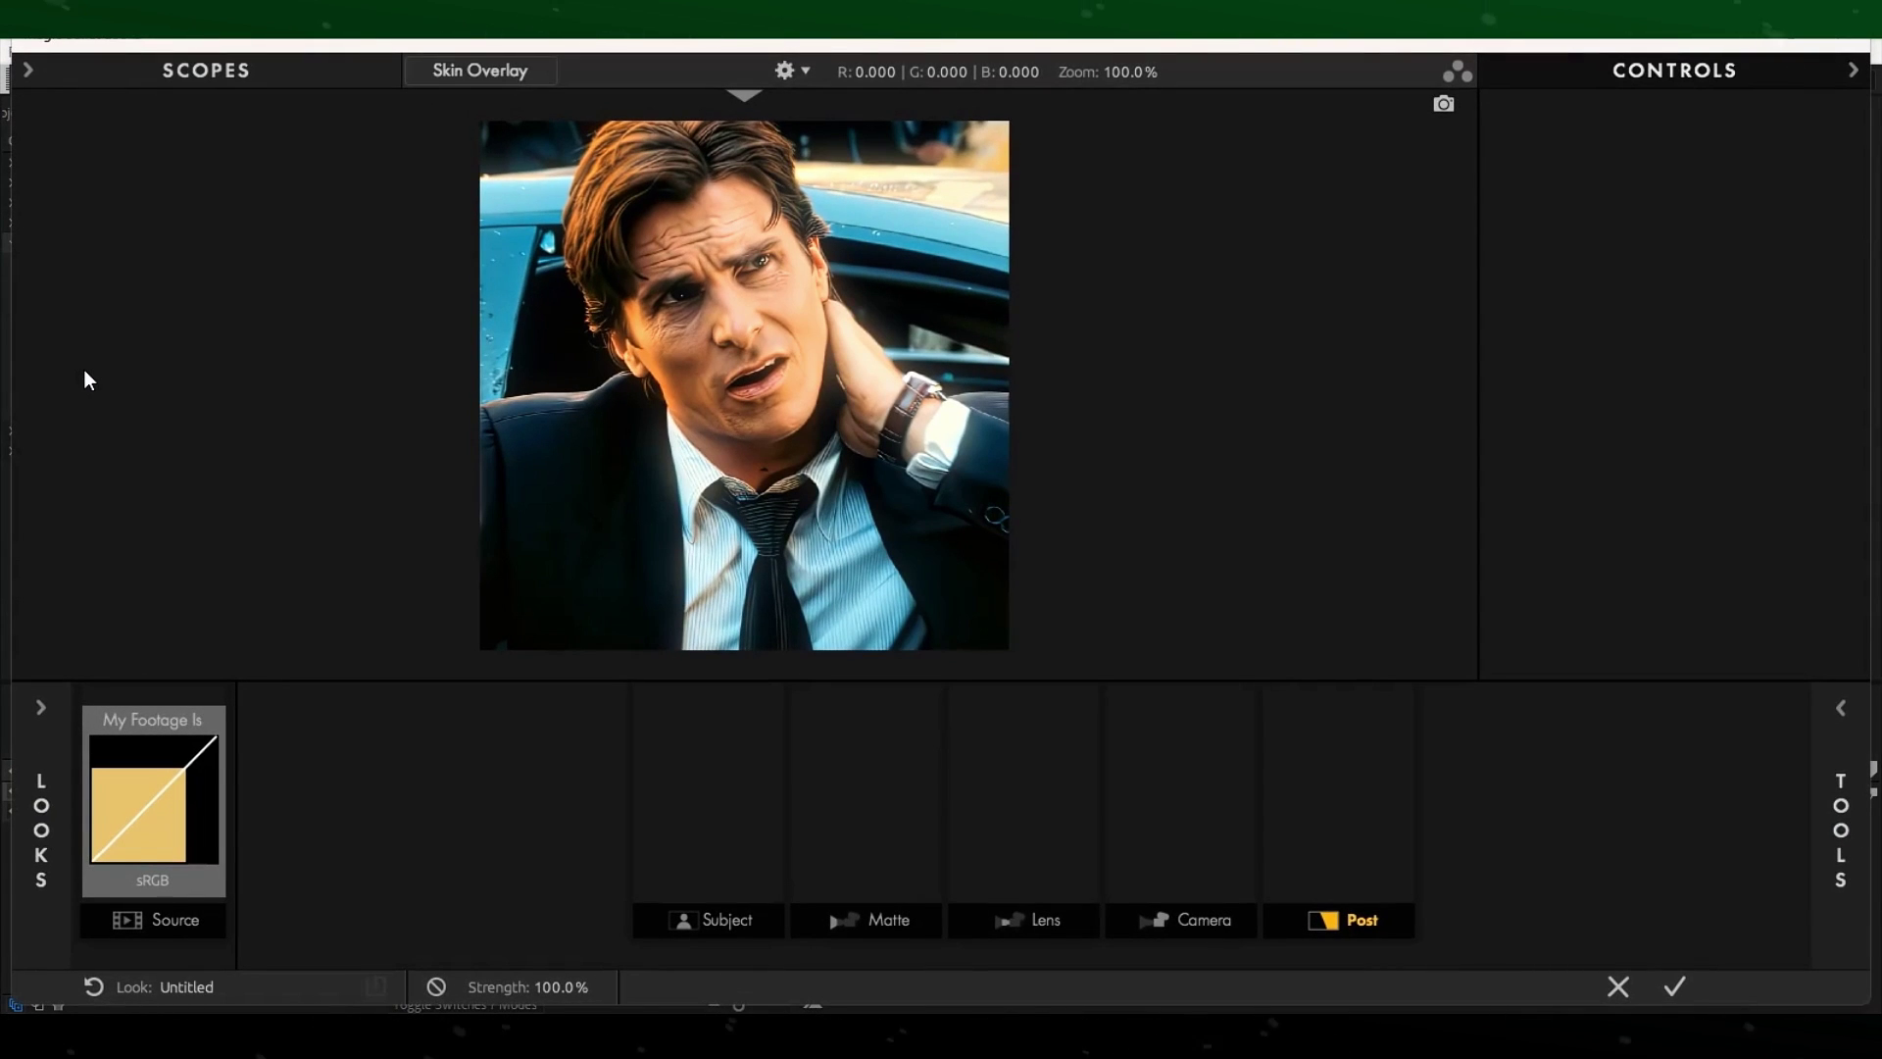
{"action": "left_click", "coordinate": [1841, 708]}
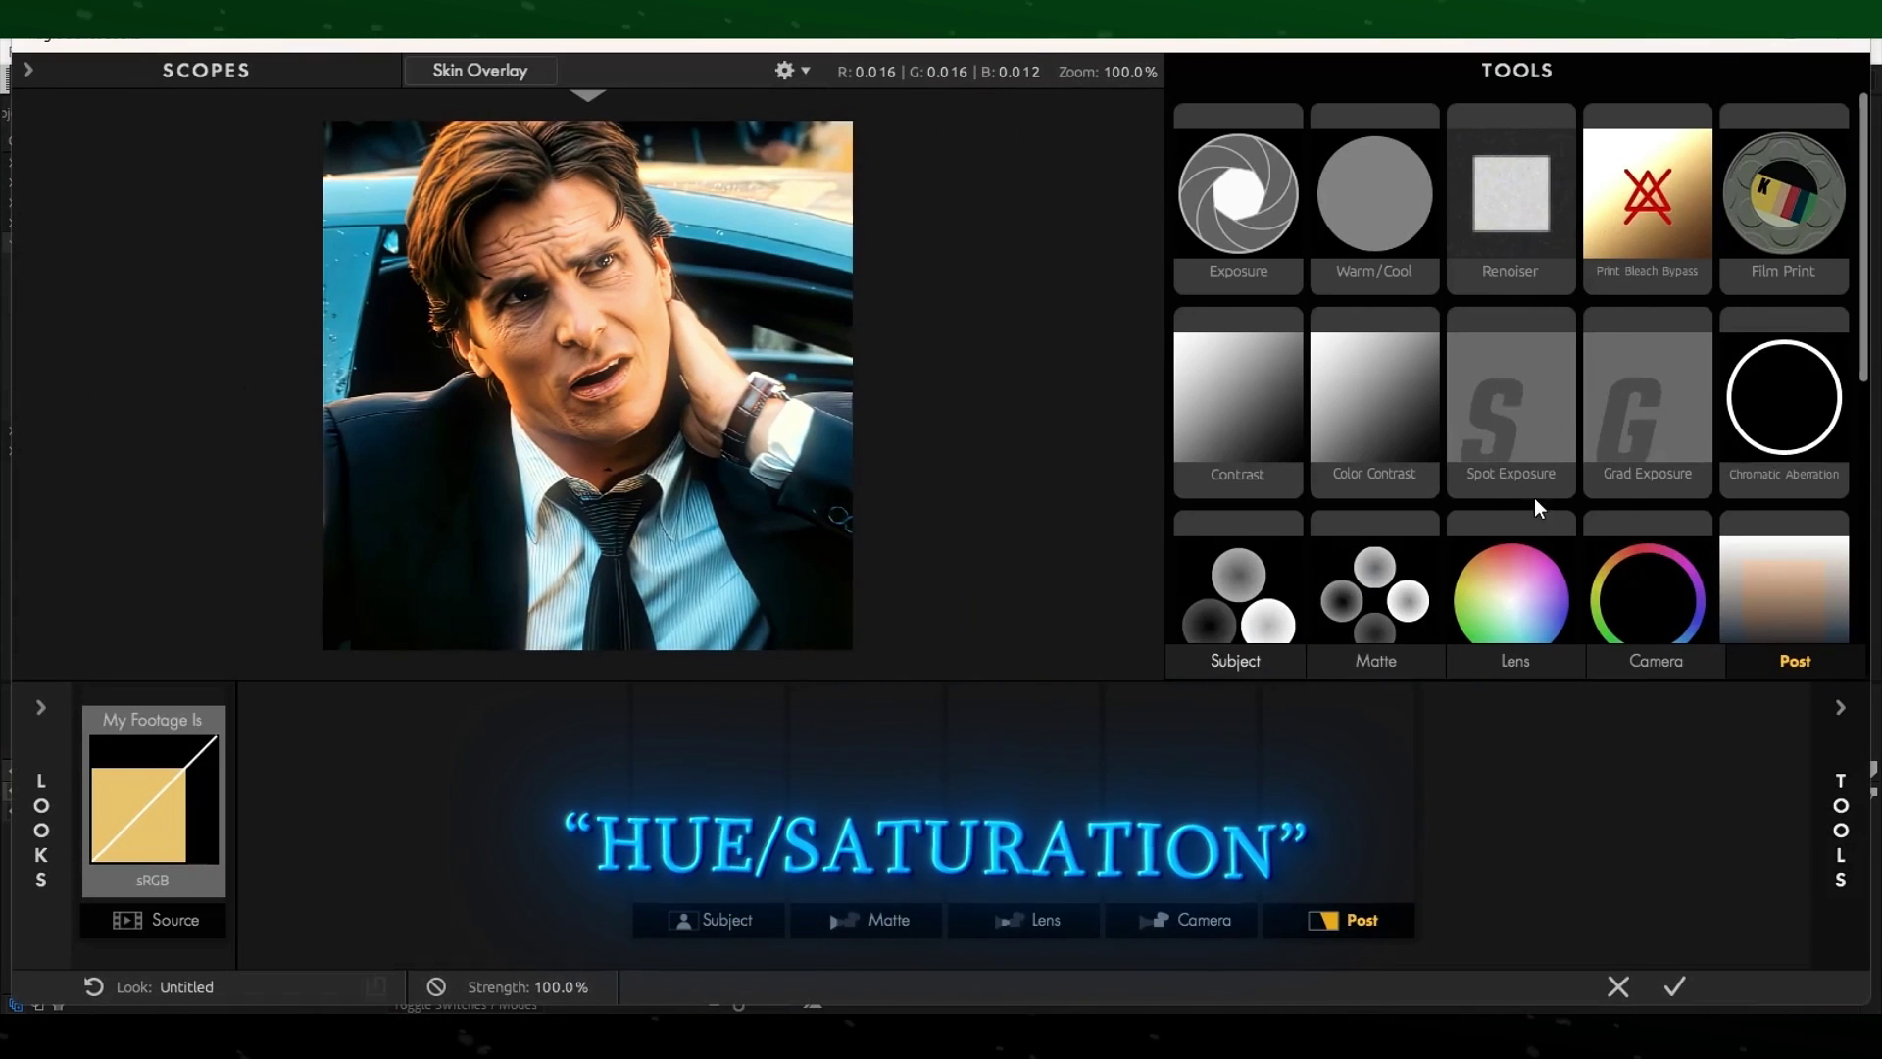
{"action": "left_click_drag", "start_coordinate": [1491, 538], "coordinate": [1313, 814]}
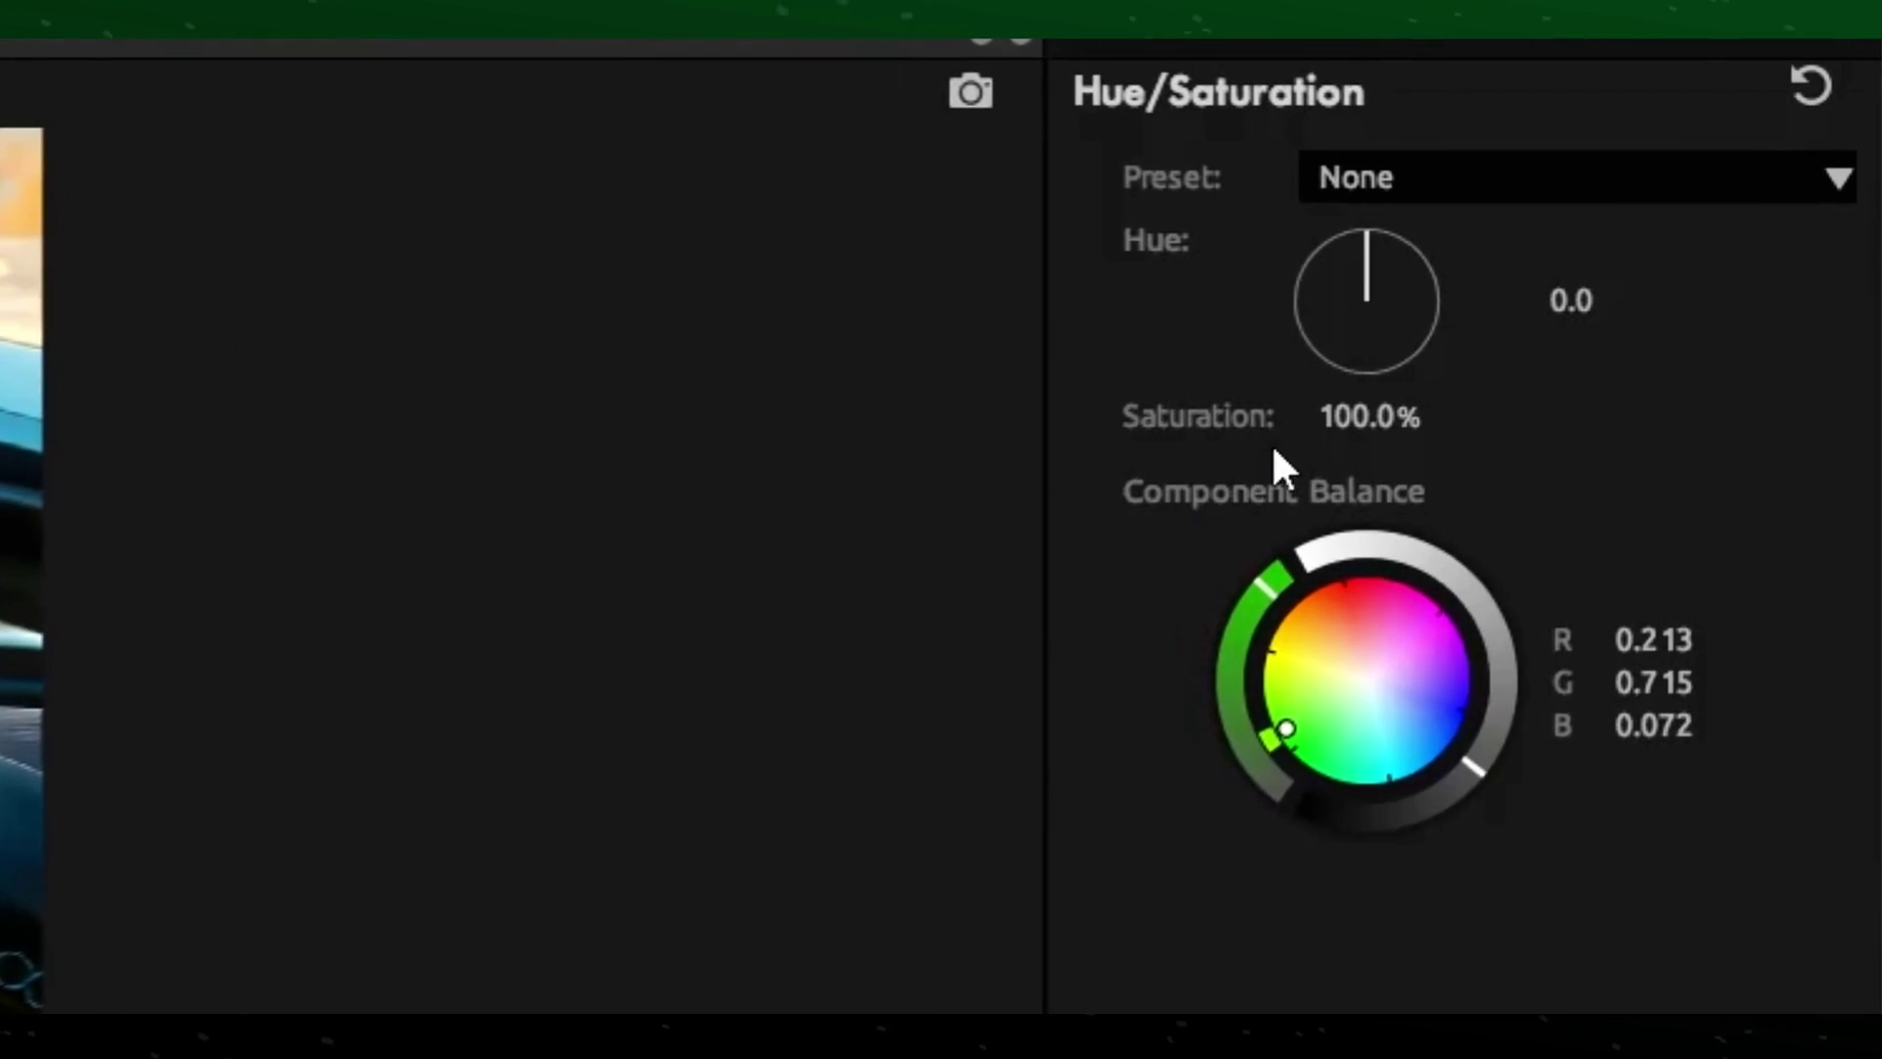
{"action": "left_click", "coordinate": [1343, 418]}
{"action": "type", "text": "110"}
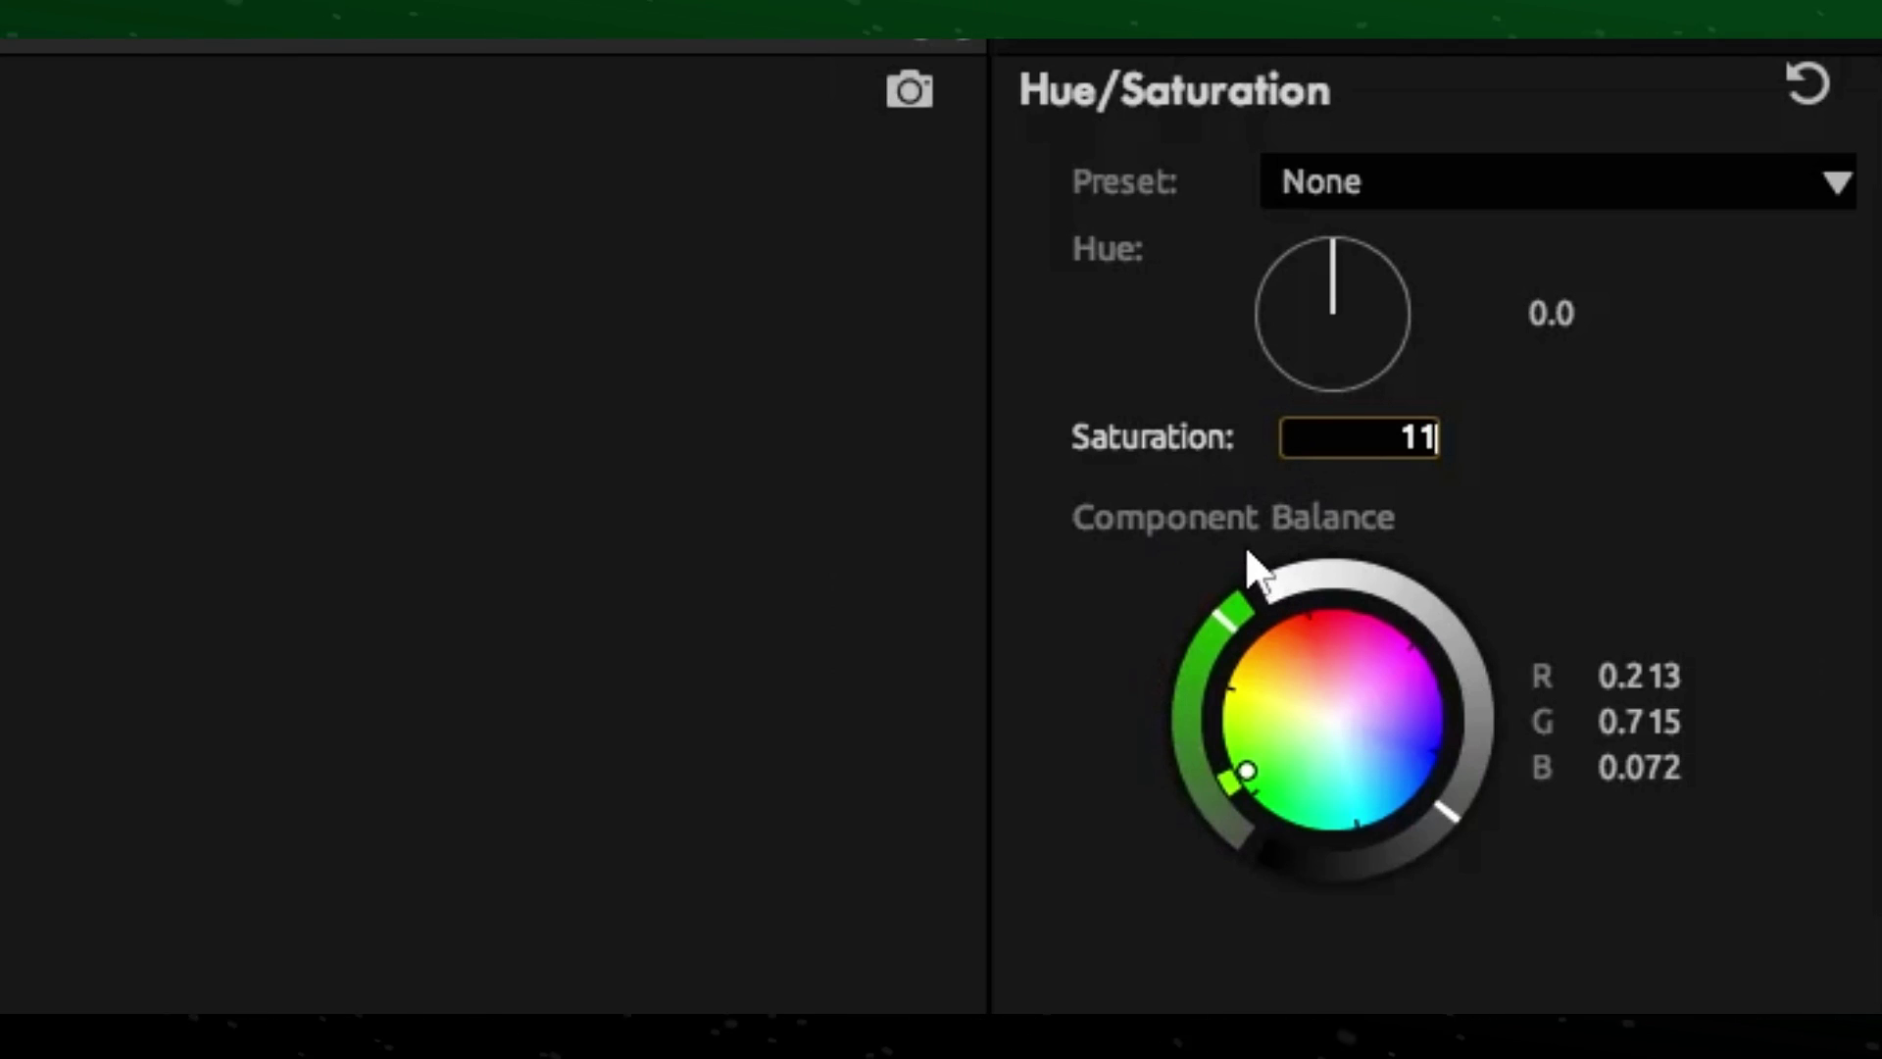
{"action": "key", "text": "Return"}
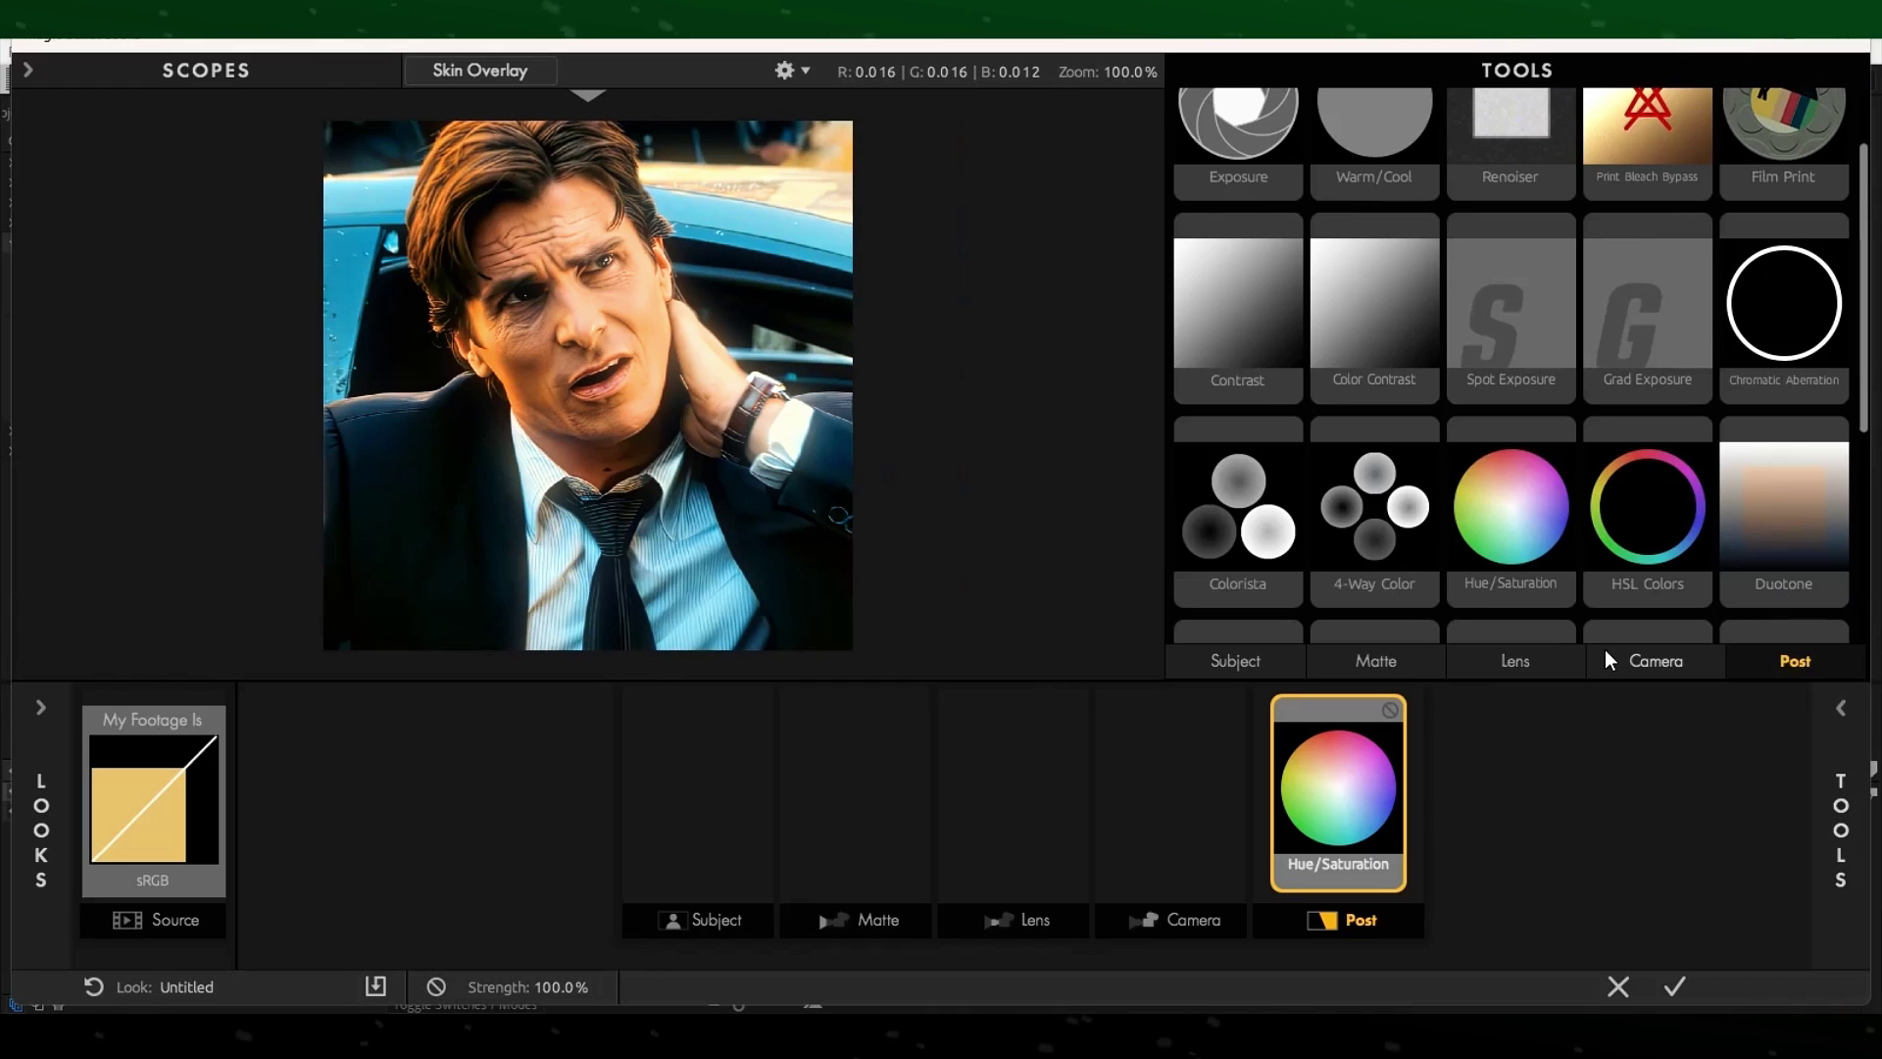
Add a Film Negative tool to the Camera stage with Color Temperature 11 and Tint 3.4%
{"action": "left_click", "coordinate": [1604, 649]}
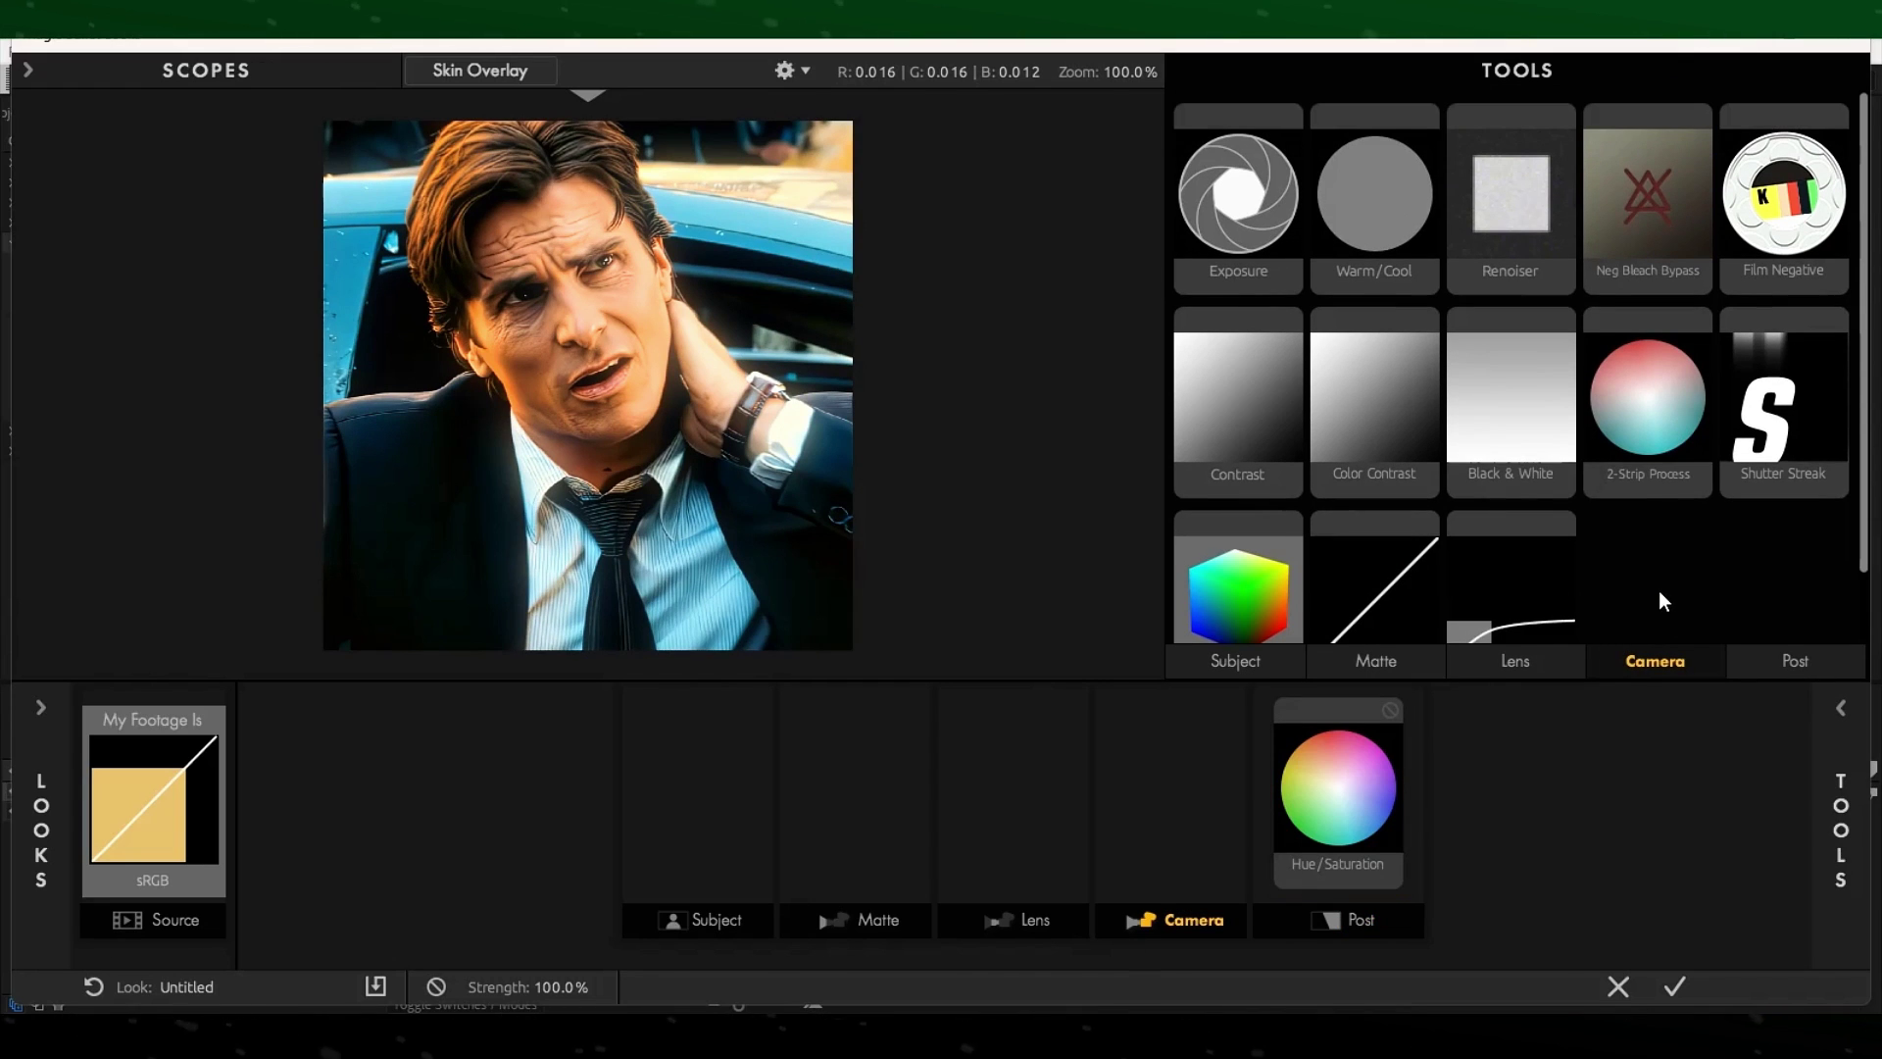
{"action": "double_click", "coordinate": [1768, 218]}
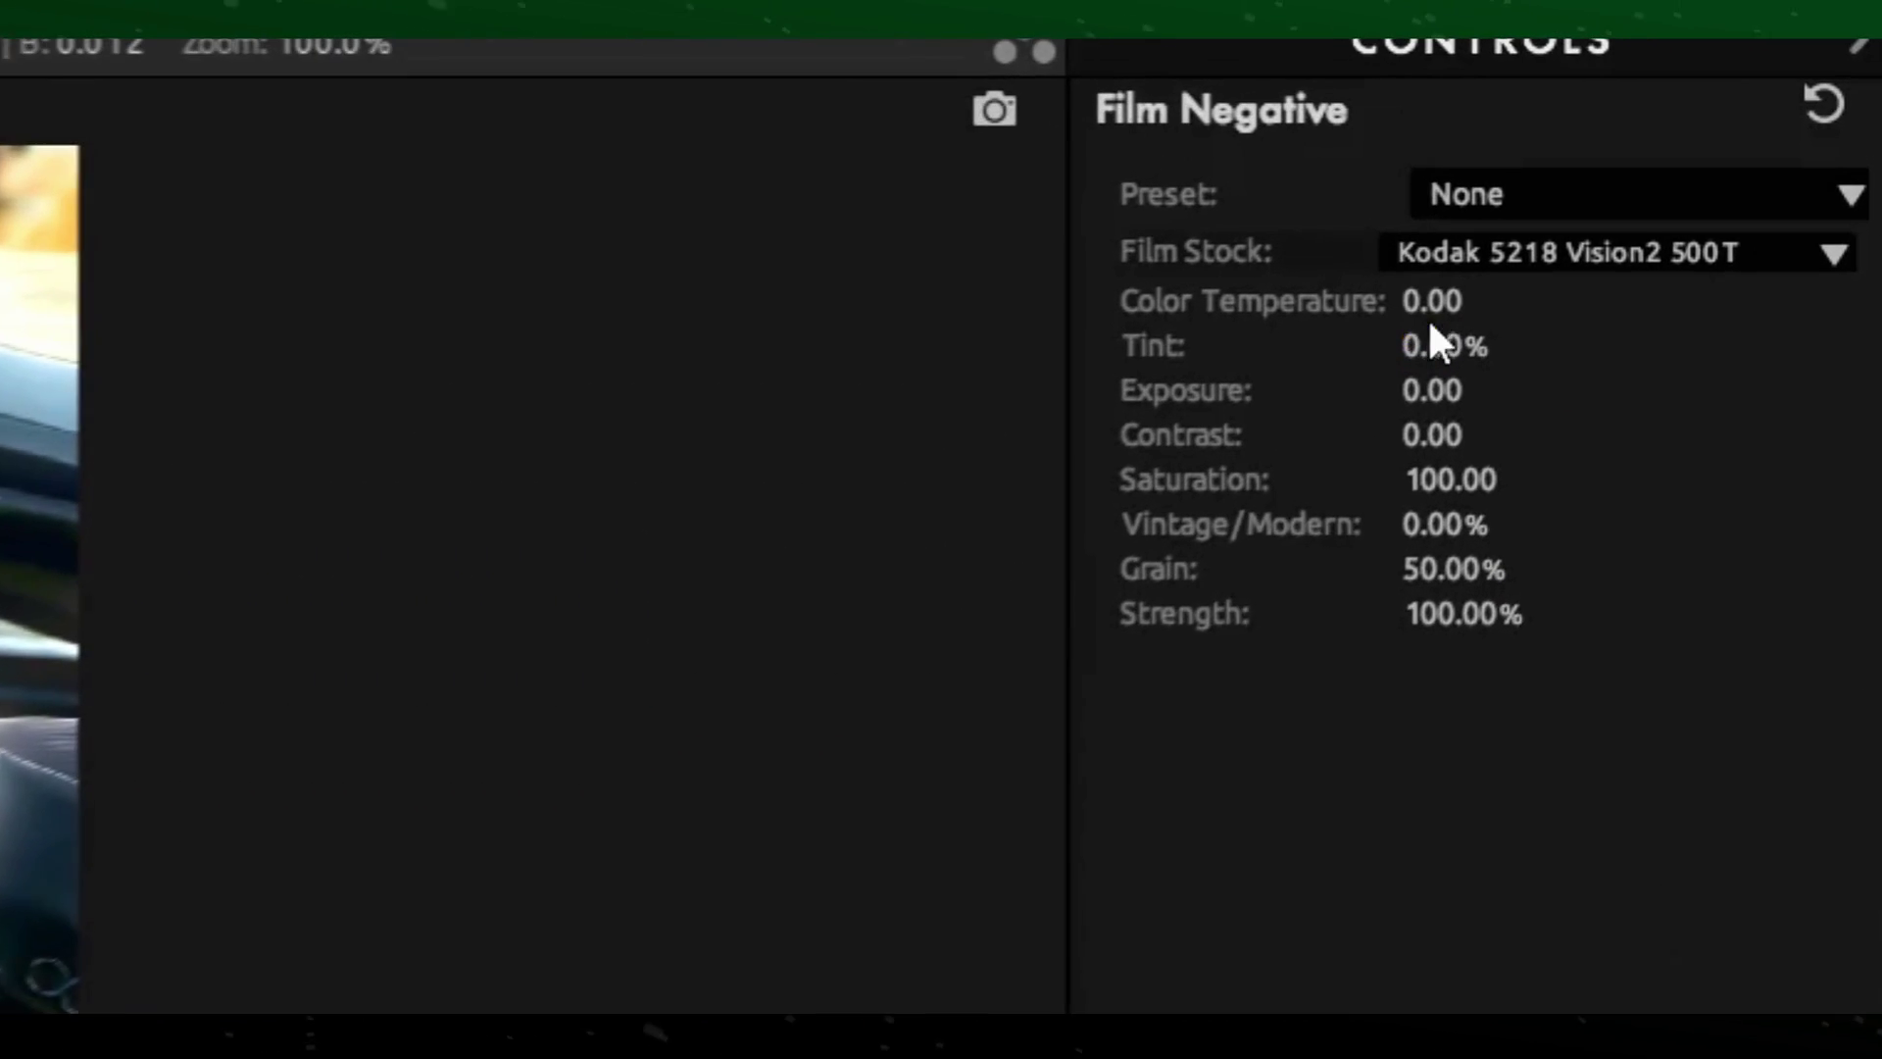
{"action": "left_click", "coordinate": [1431, 301]}
{"action": "type", "text": "11"}
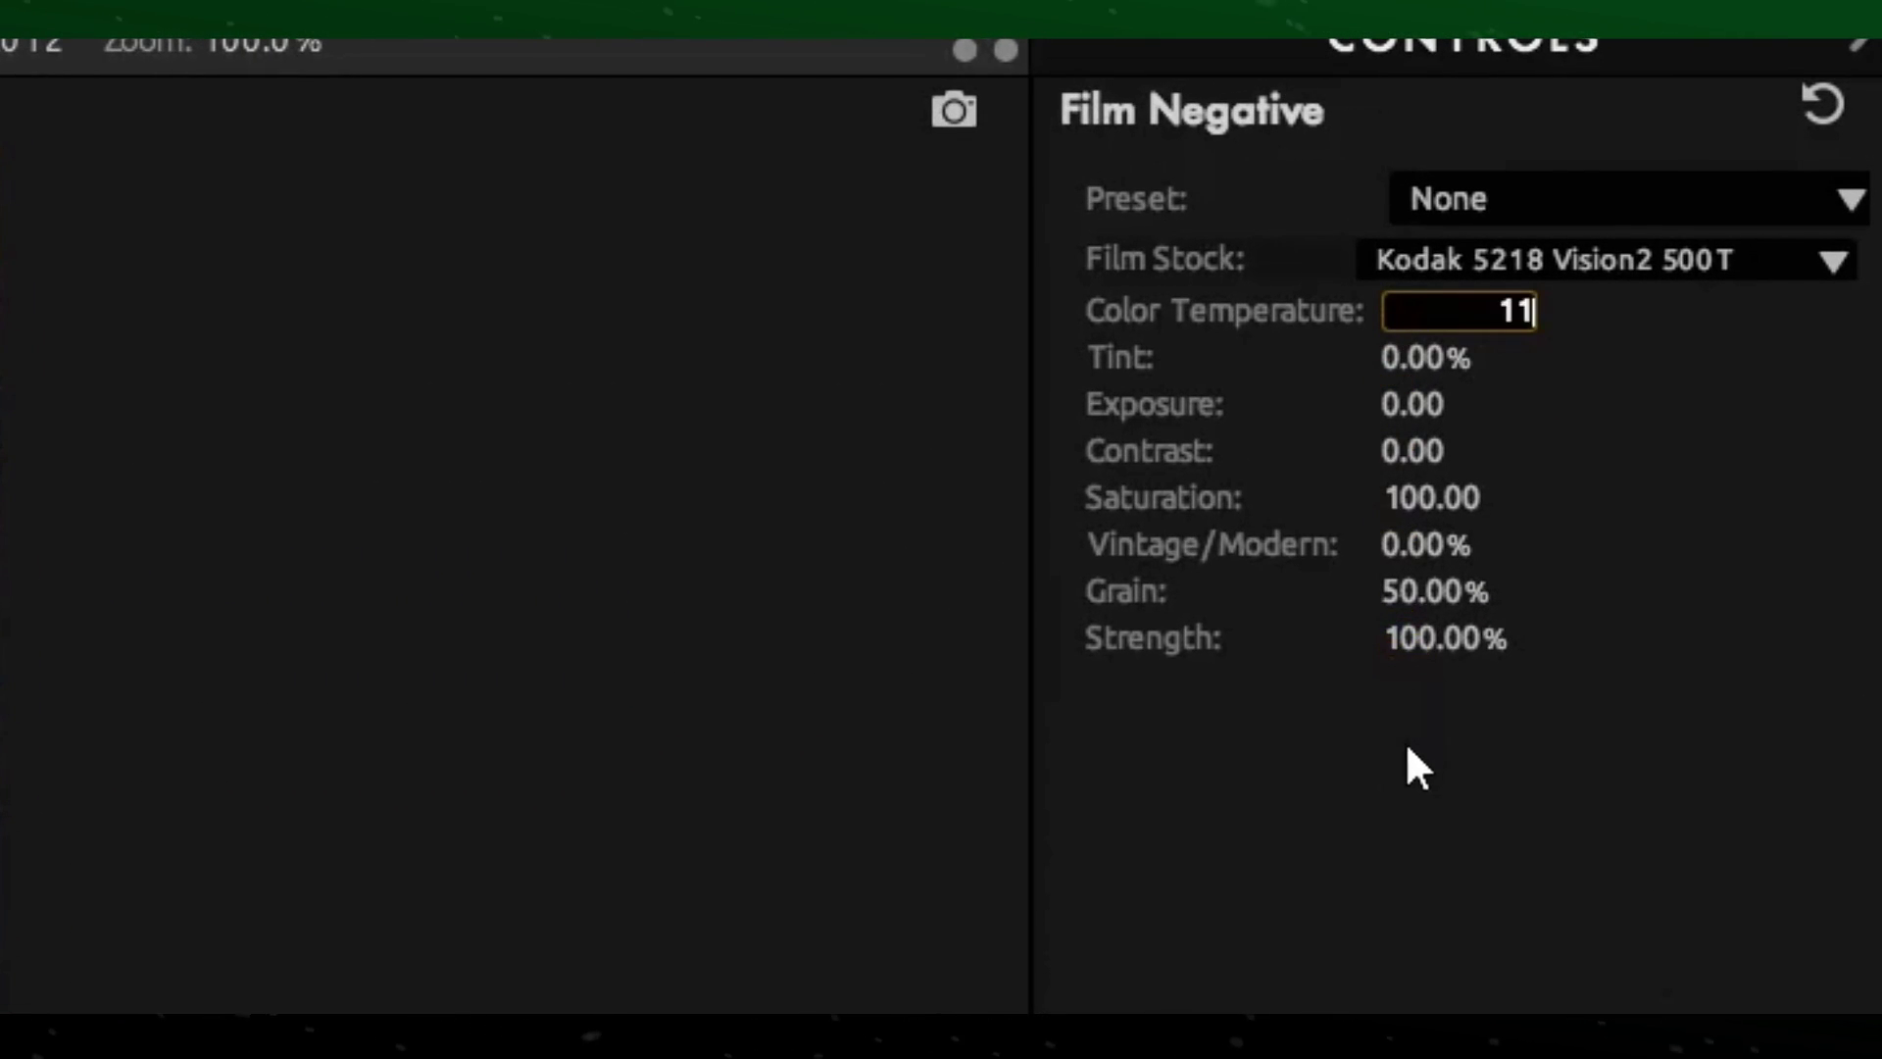
{"action": "key", "text": "Return"}
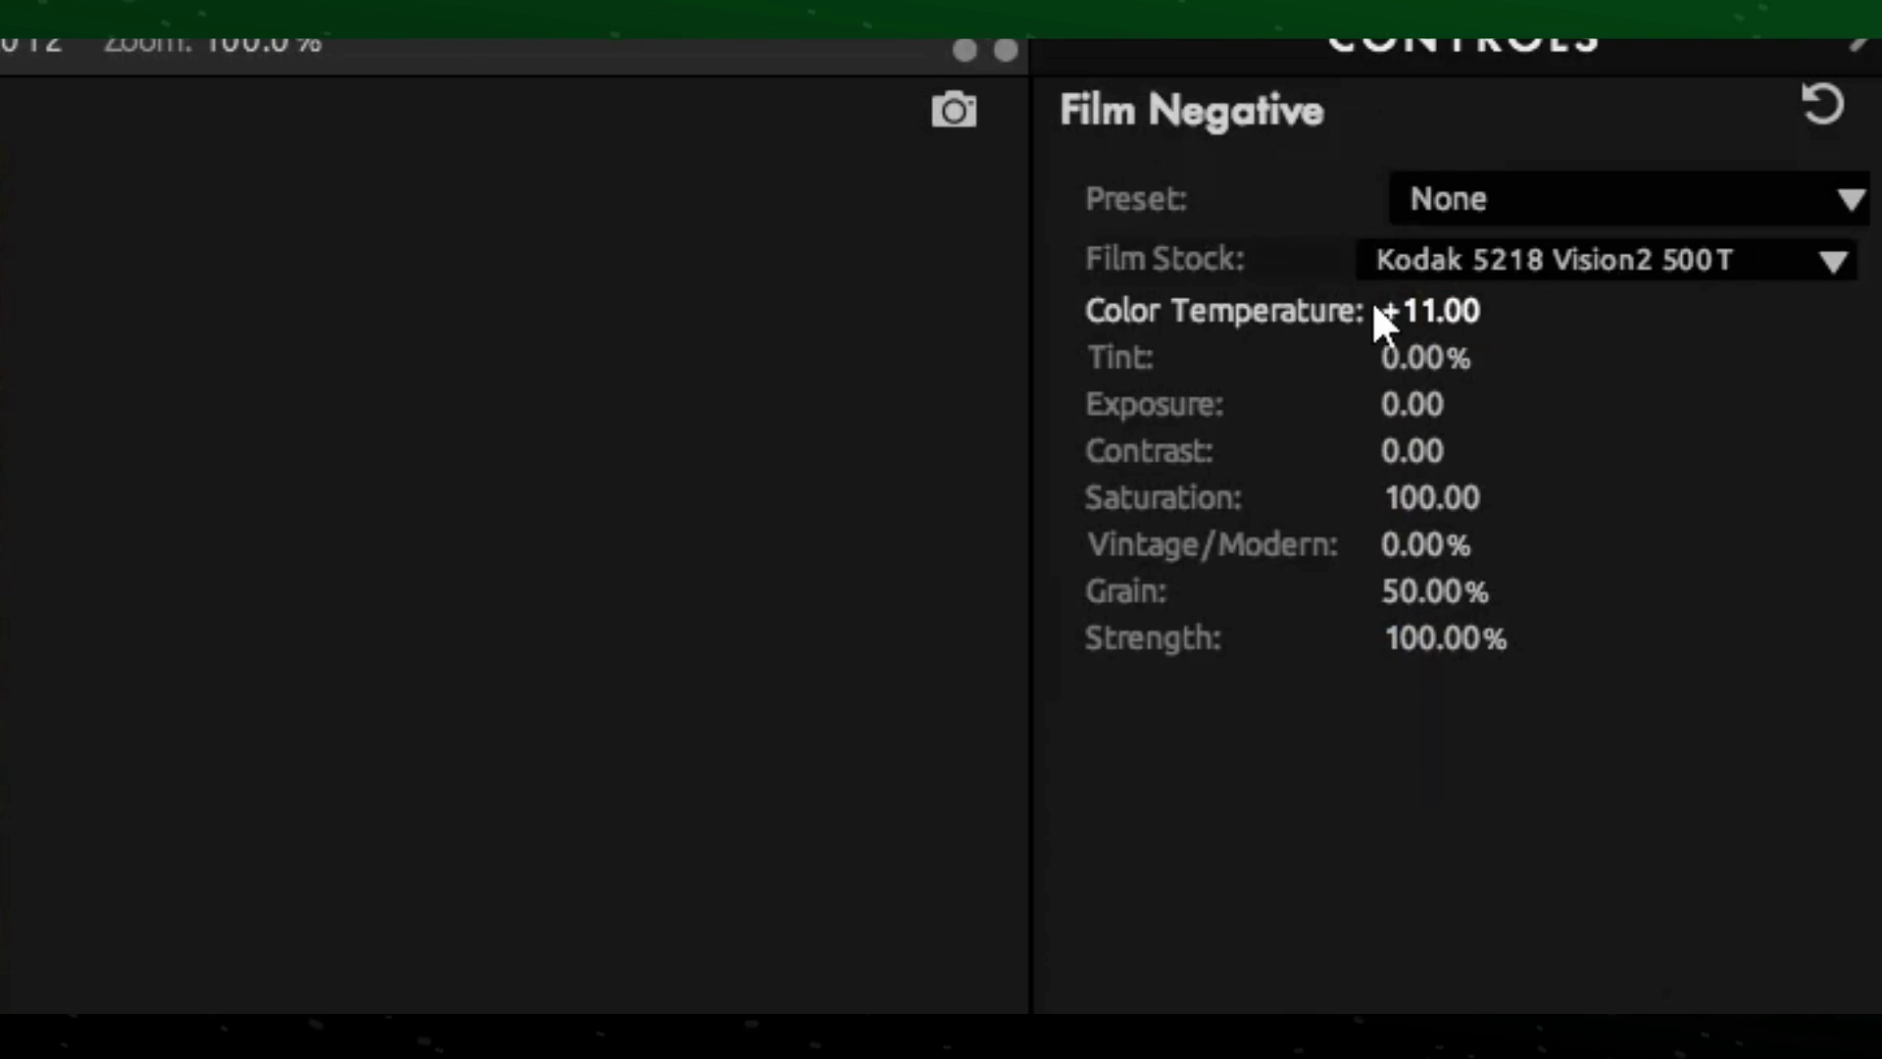
{"action": "left_click", "coordinate": [1412, 357]}
{"action": "type", "text": "3."}
{"action": "key", "text": "Return"}
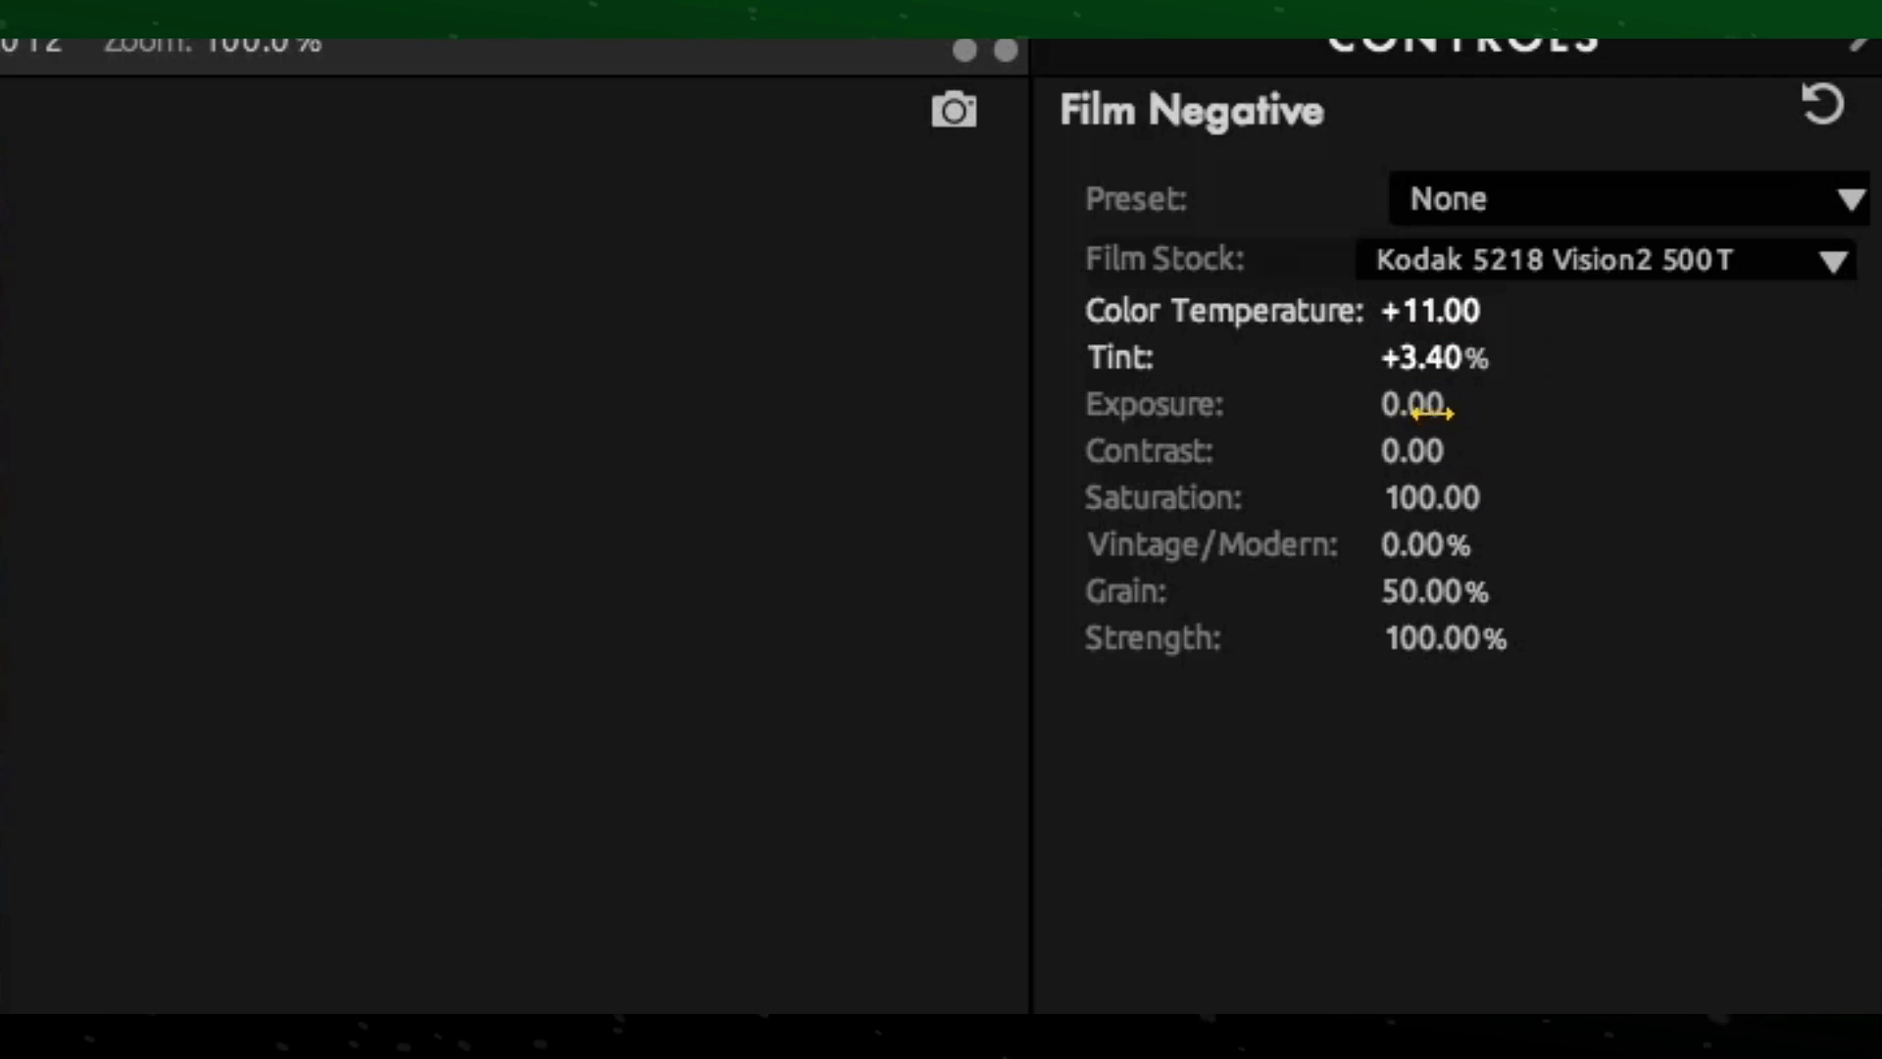
Set the Film Negative Exposure to -0.1 and its Contrast to 4
{"action": "left_click", "coordinate": [1421, 405]}
{"action": "key", "text": "BackSpace"}
{"action": "type", "text": "-"}
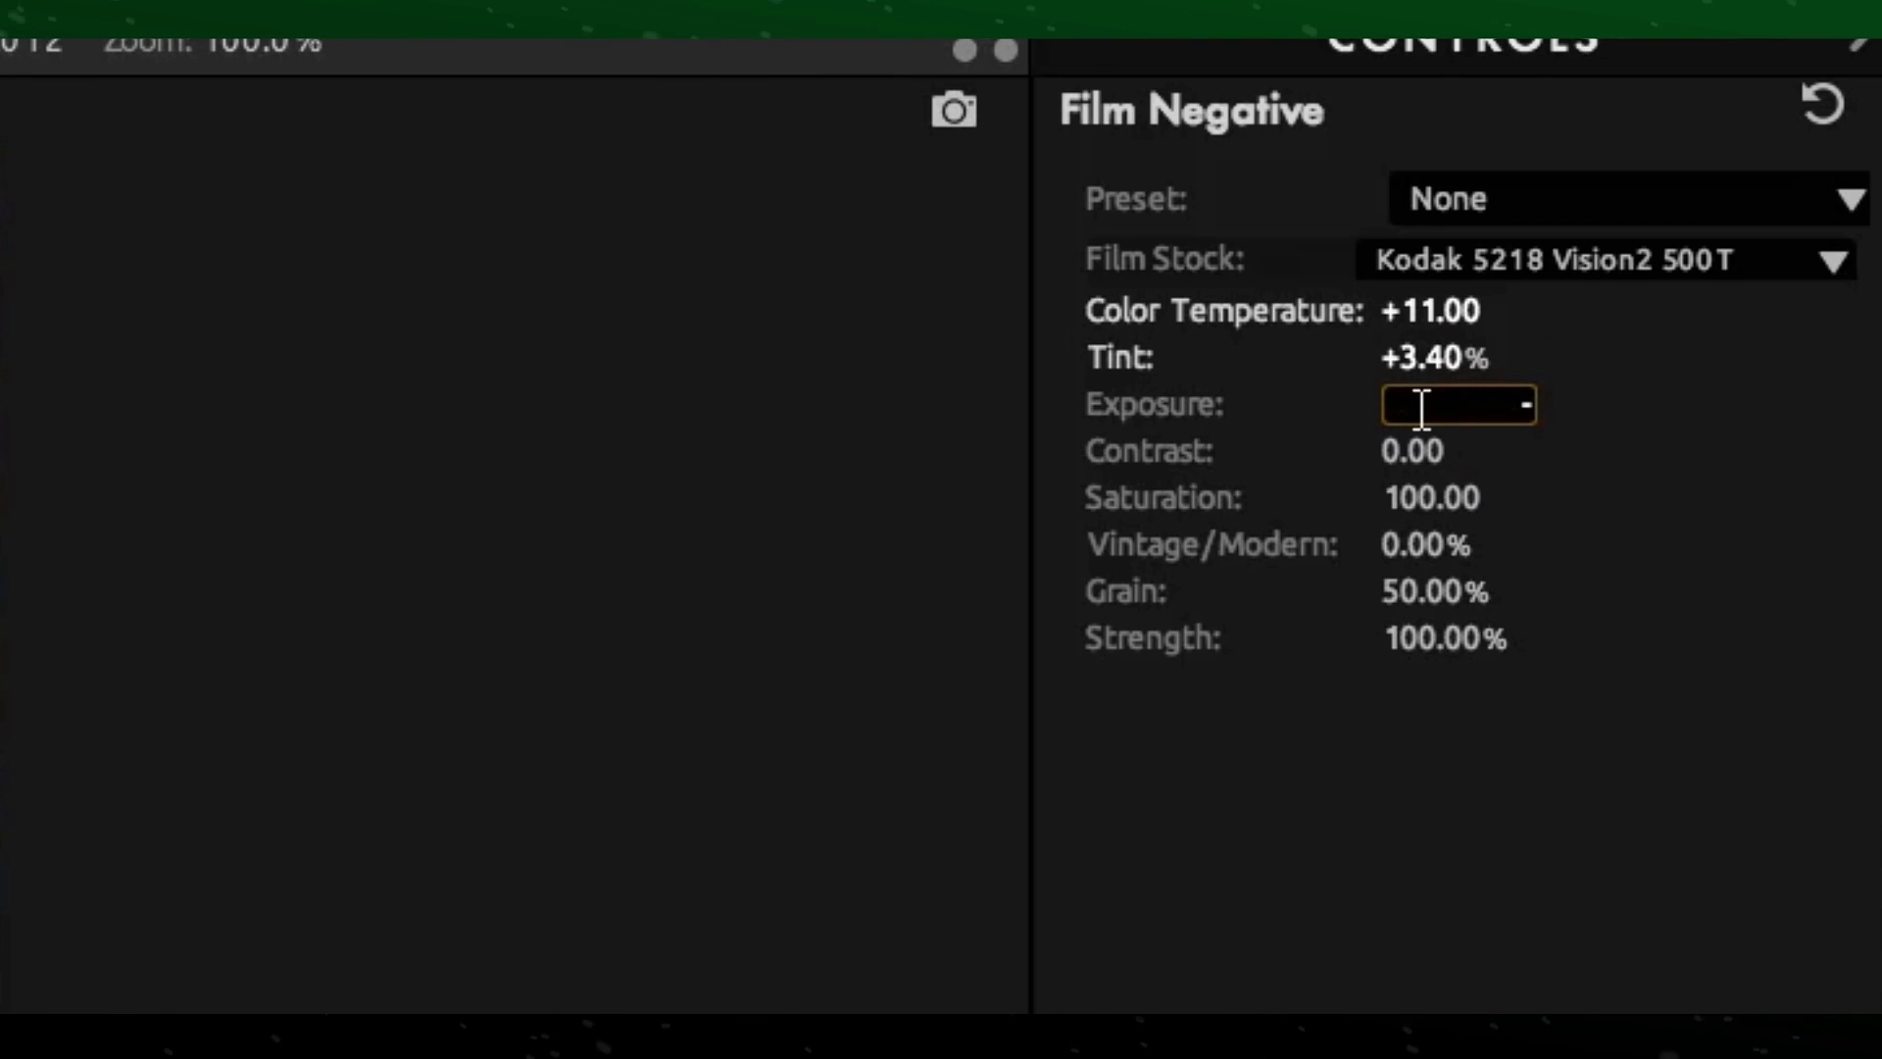
{"action": "type", "text": "0.1"}
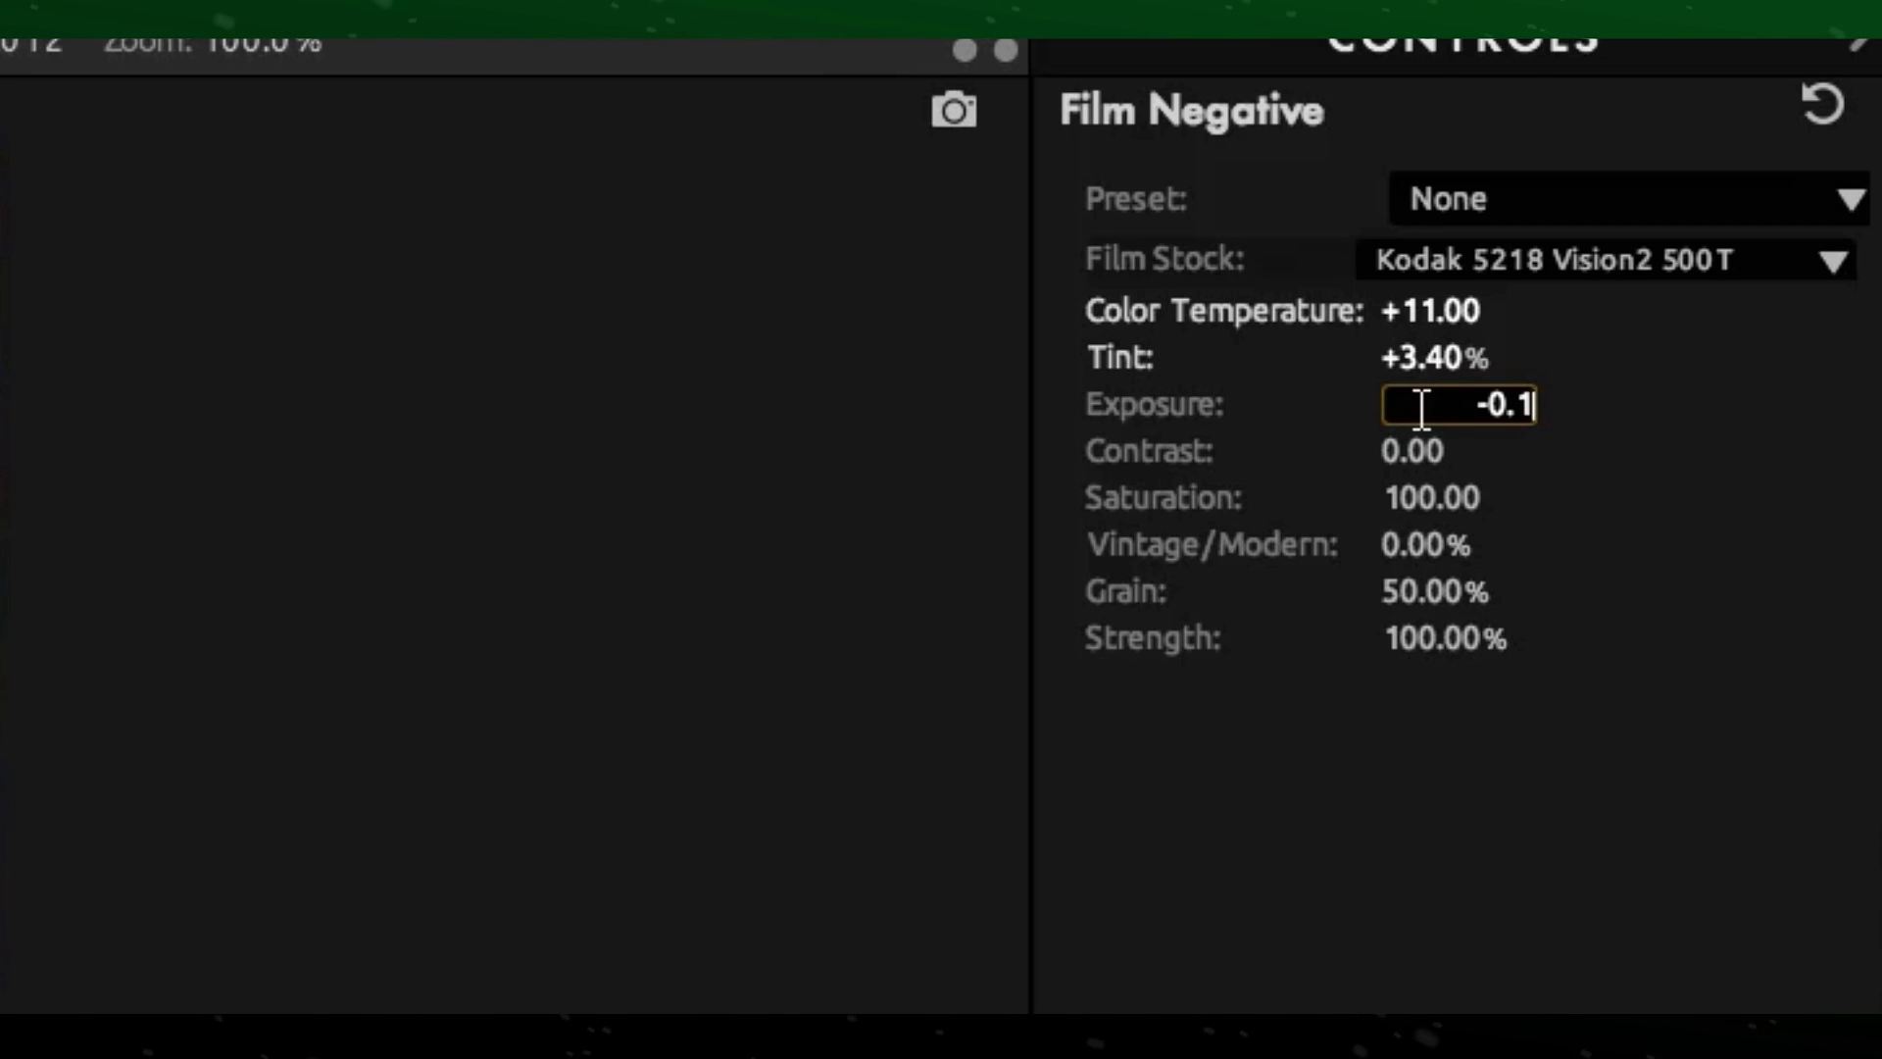
{"action": "key", "text": "Return"}
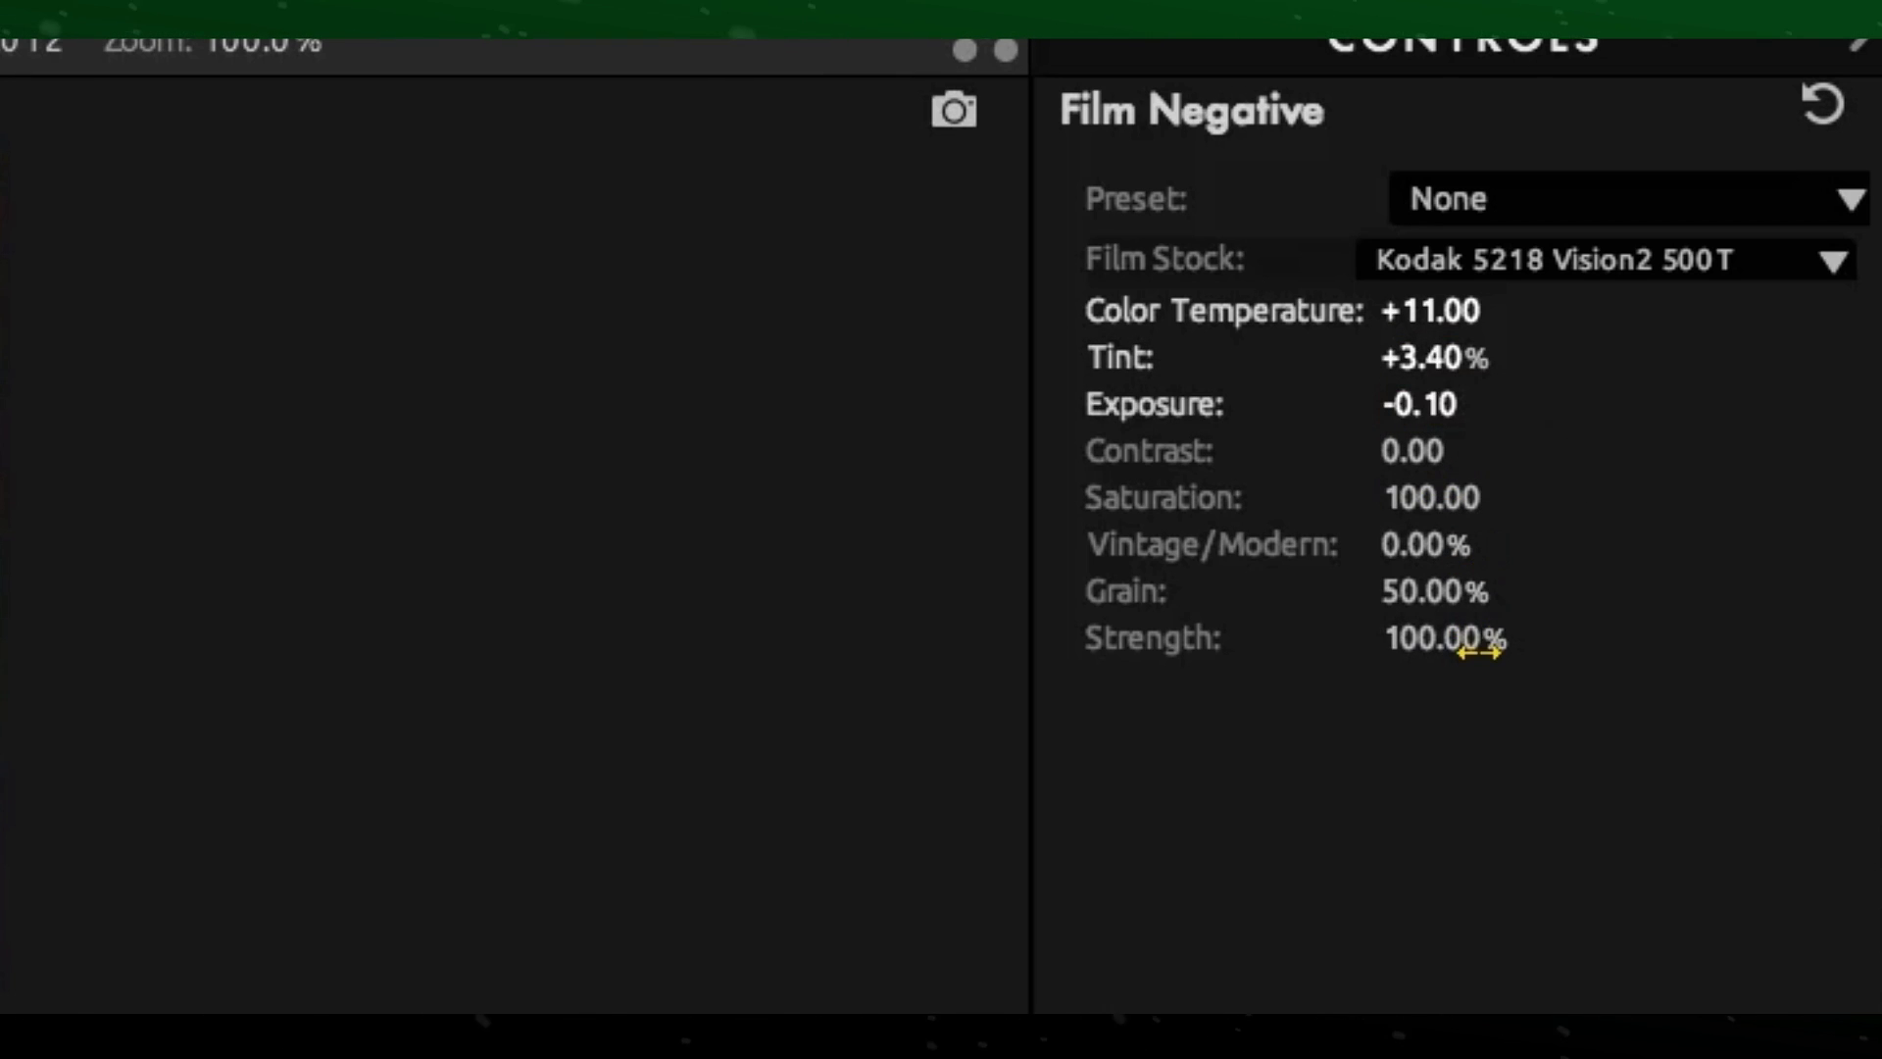
{"action": "left_click", "coordinate": [1412, 451]}
{"action": "type", "text": "4"}
{"action": "key", "text": "Return"}
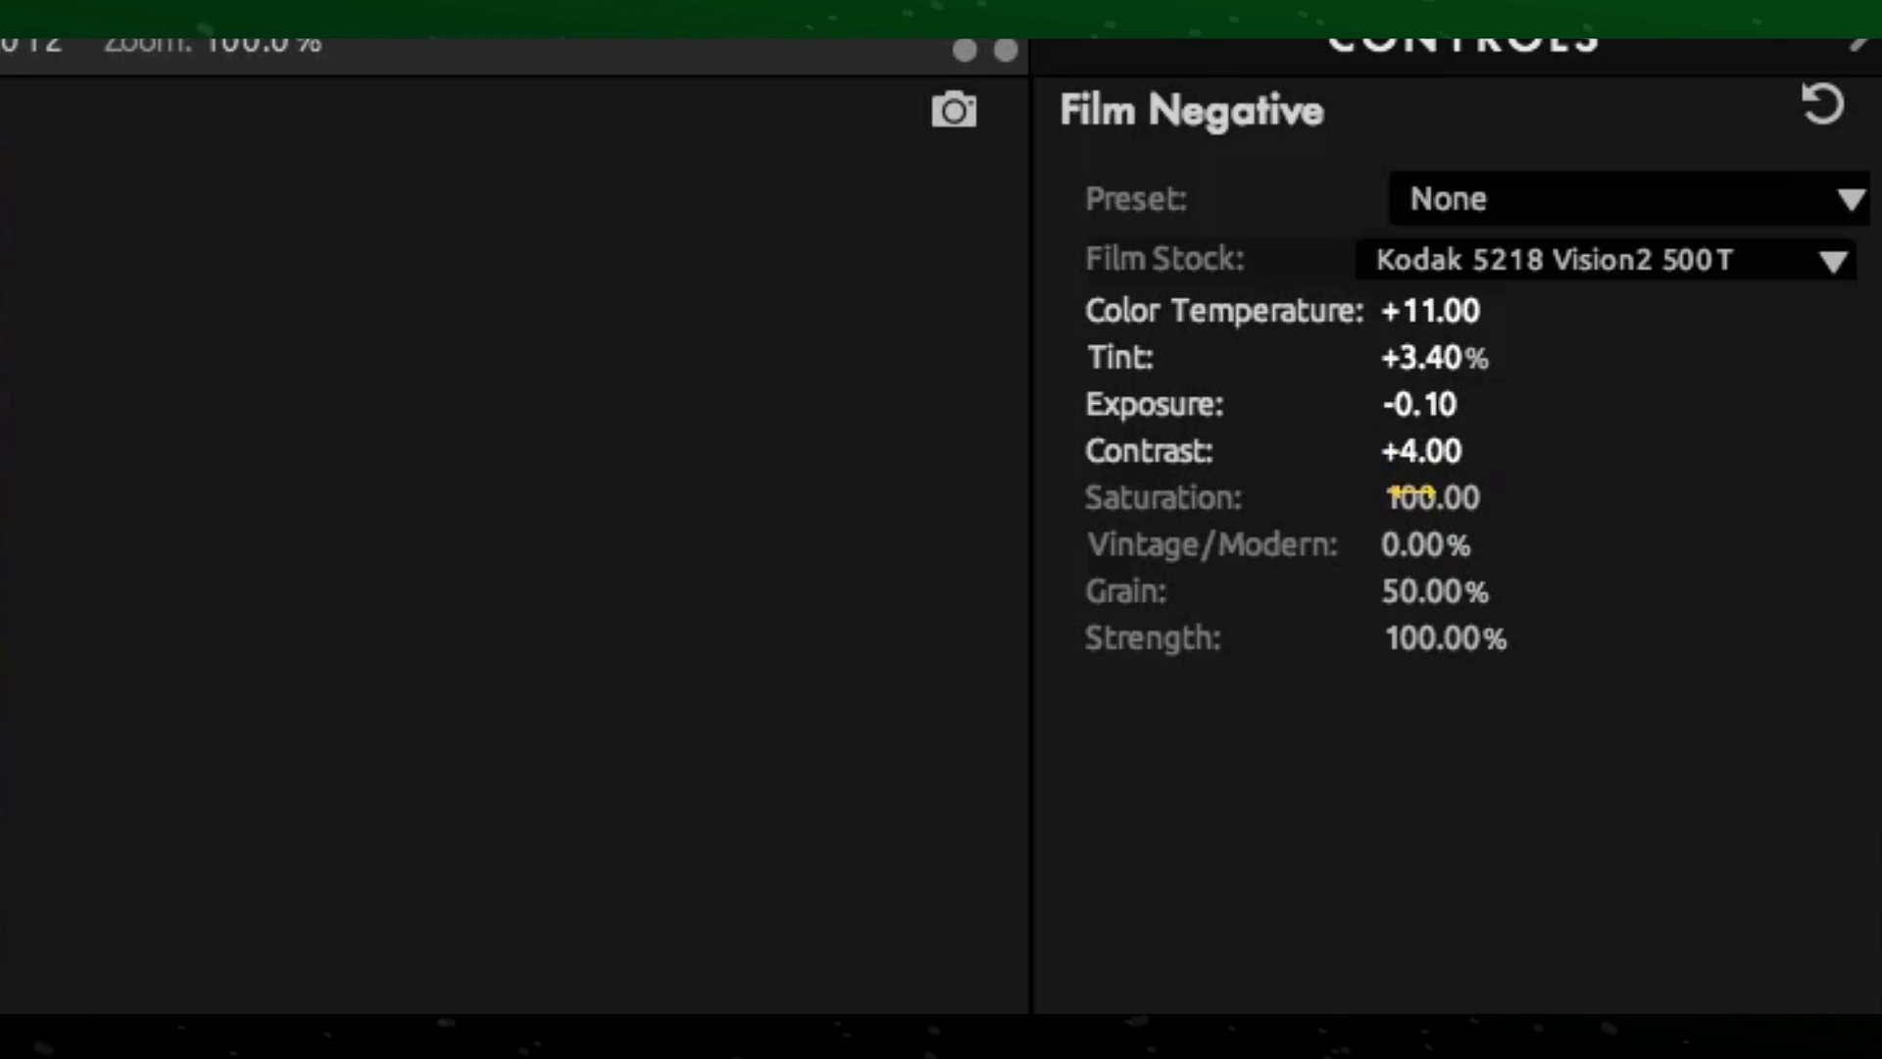
Set the Film Negative Saturation to 102.4 and its Vintage/Modern value to 4.1%
{"action": "left_click", "coordinate": [1411, 495]}
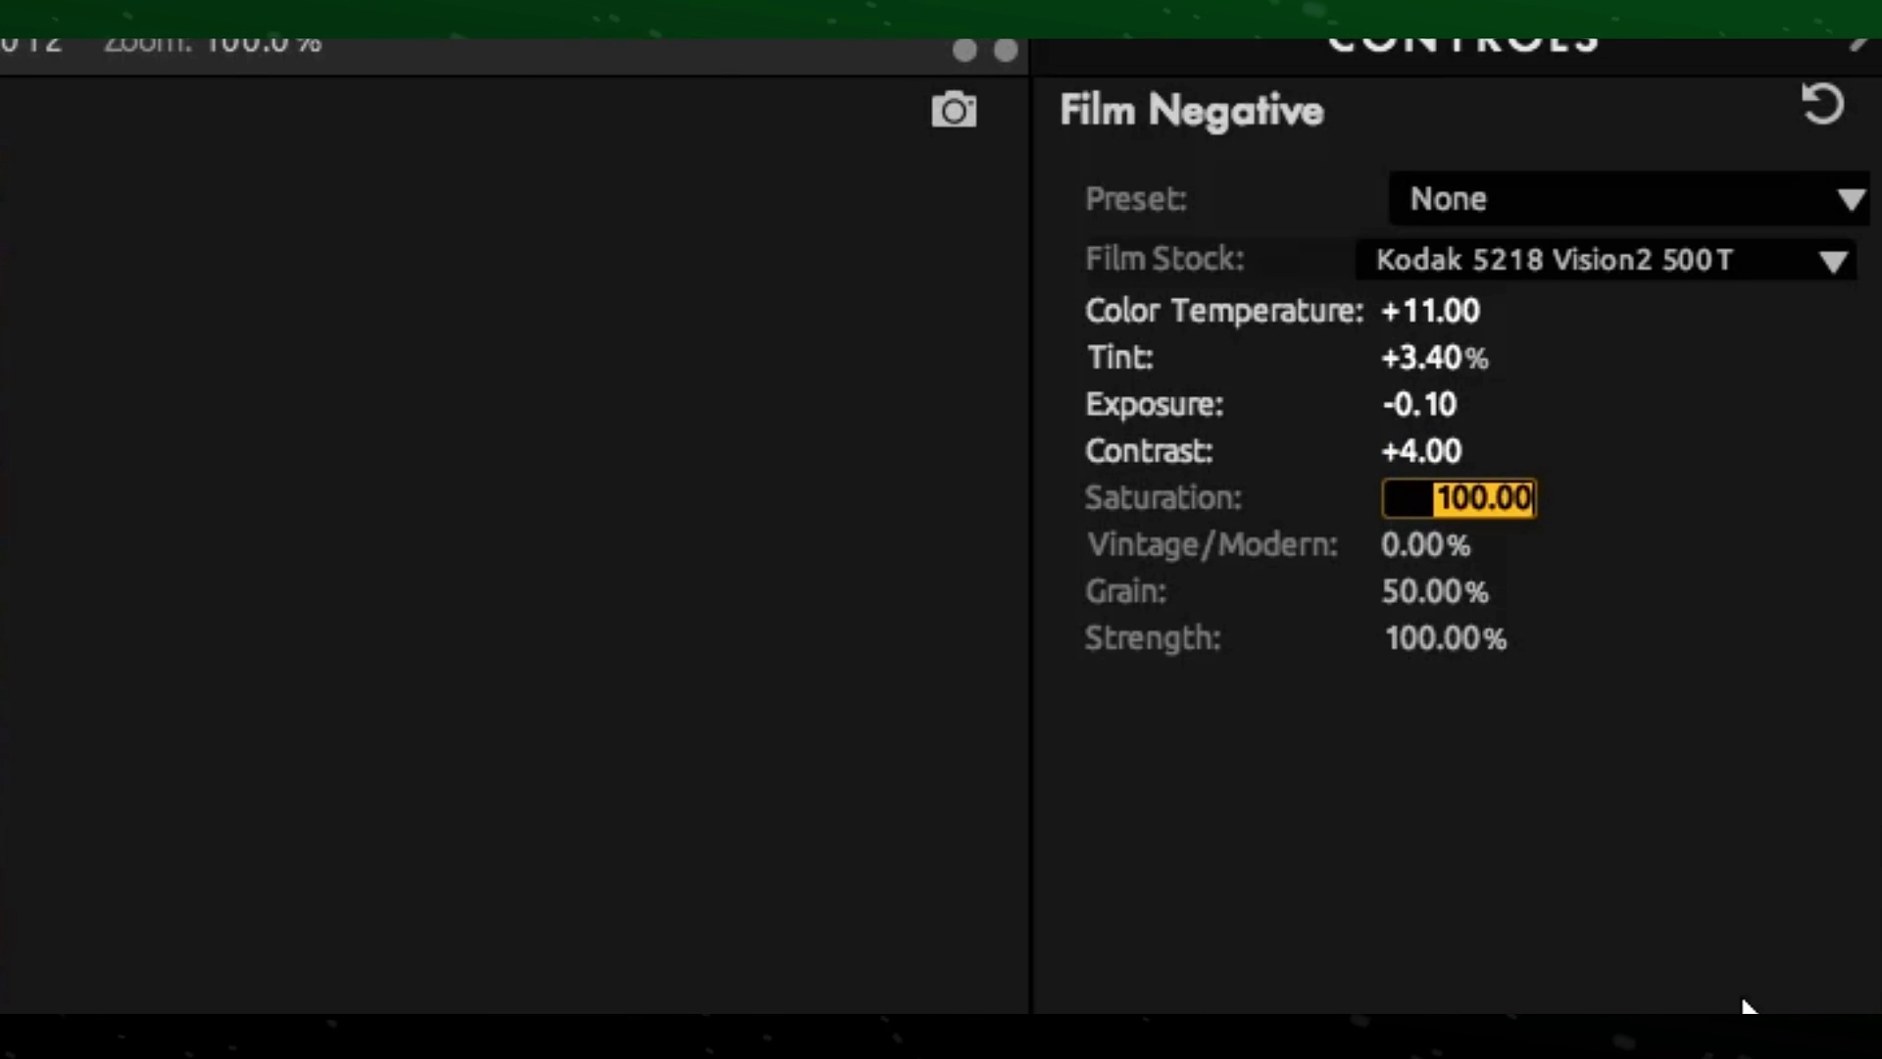
{"action": "type", "text": "1"}
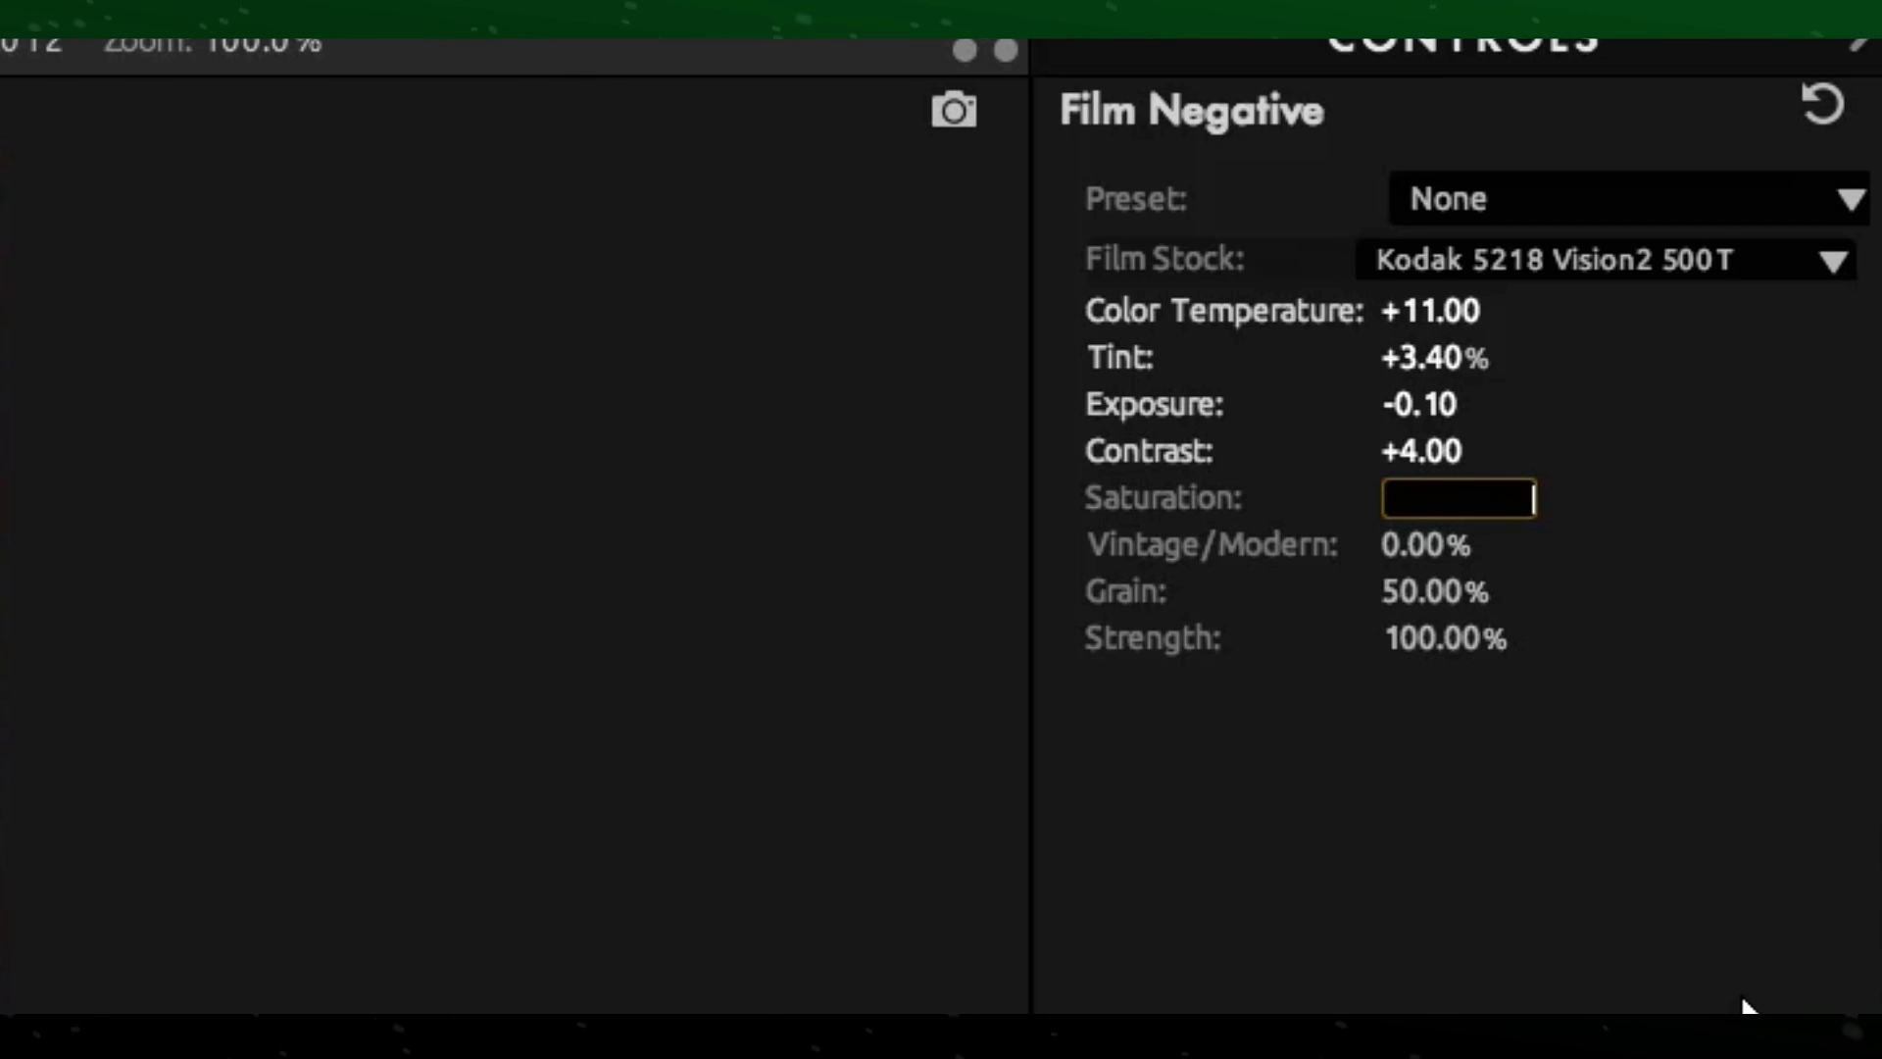
{"action": "type", "text": "02.4"}
{"action": "key", "text": "Return"}
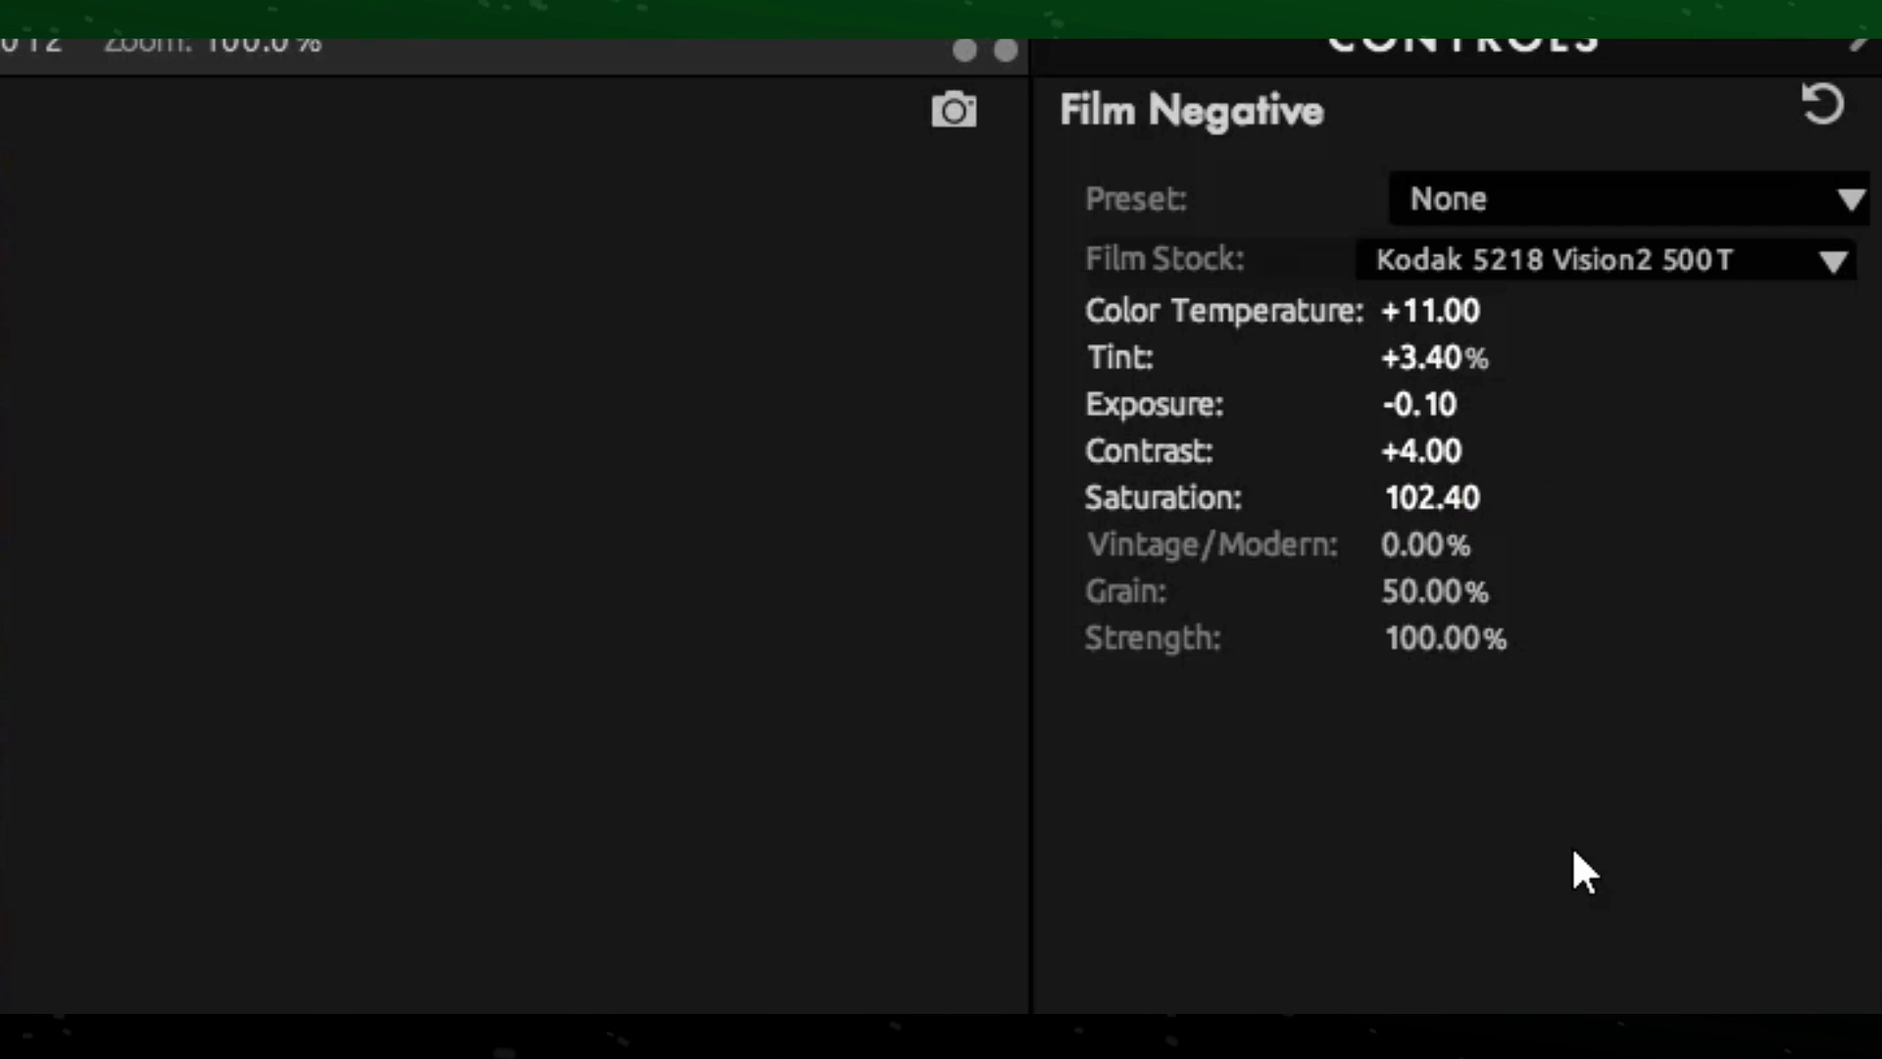
{"action": "left_click", "coordinate": [1403, 546]}
{"action": "type", "text": "4"}
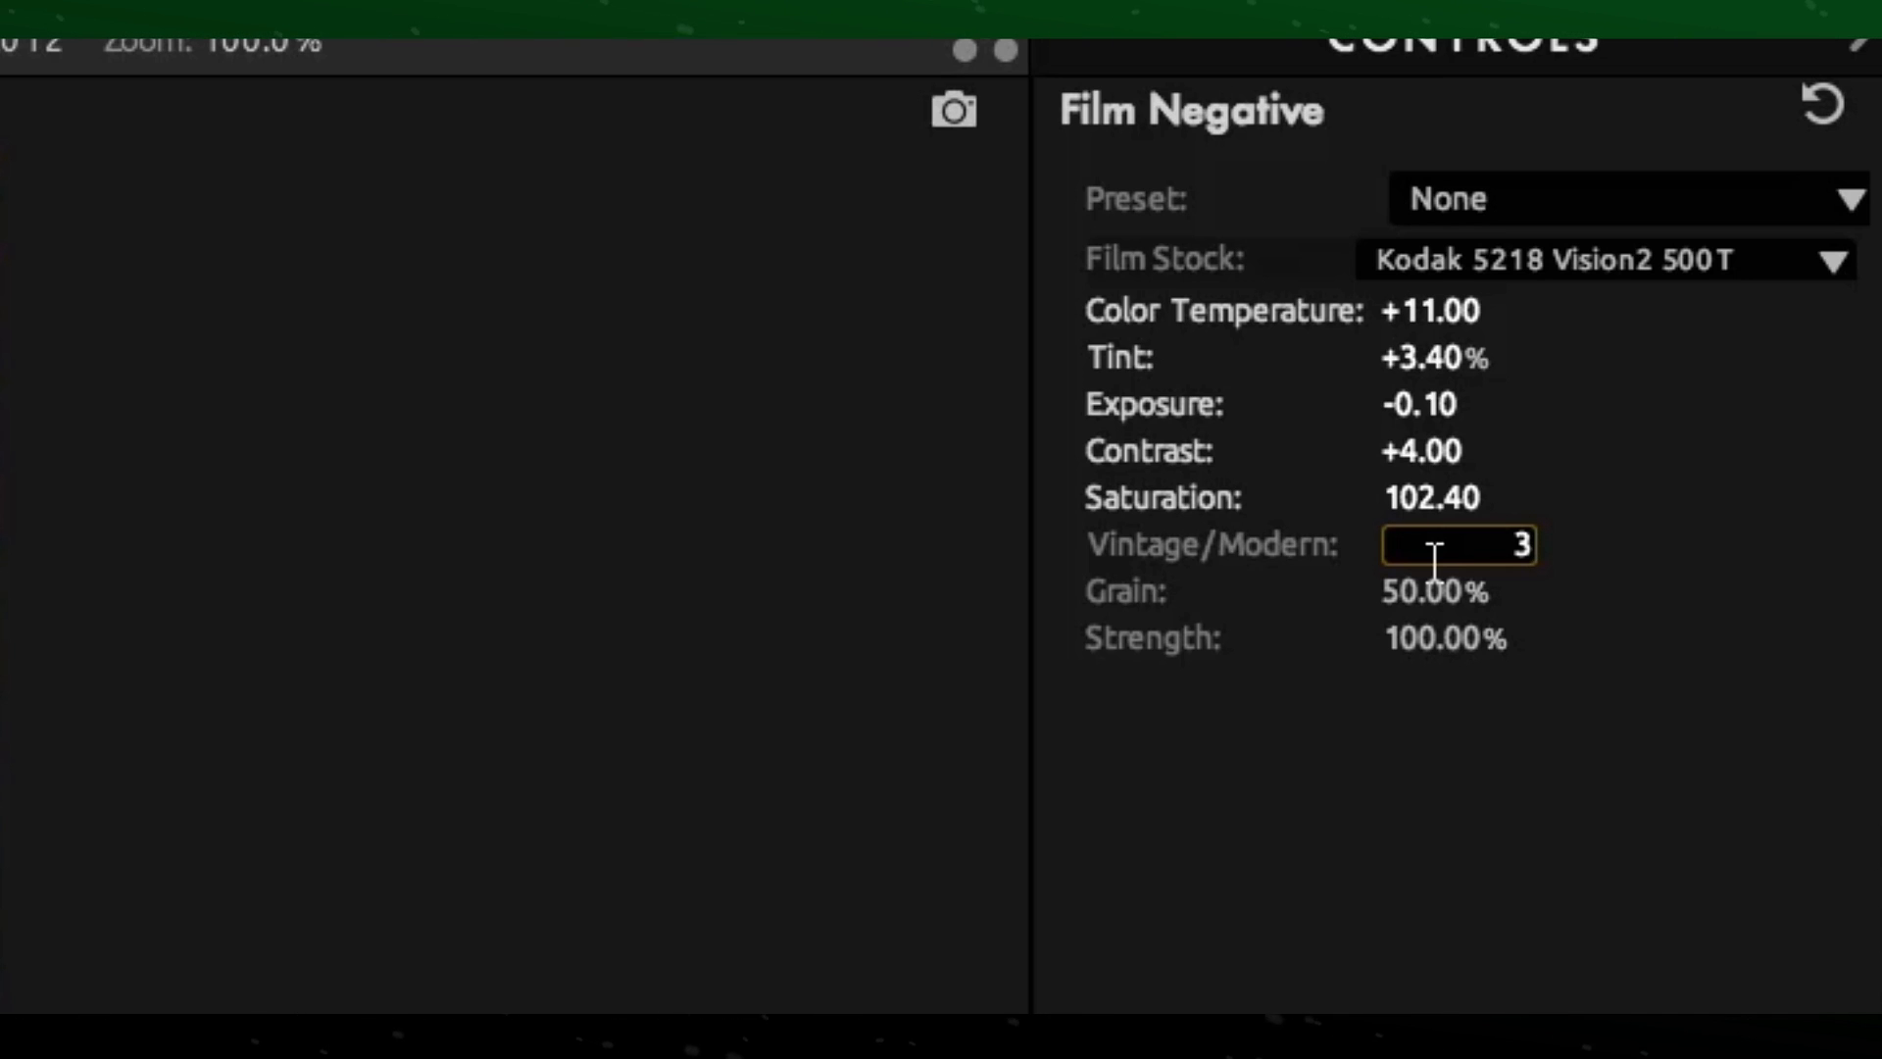
{"action": "type", "text": ".10"}
{"action": "key", "text": "Return"}
Set the Film Negative Grain to 51.8% and its Strength to 55%
{"action": "left_click", "coordinate": [1426, 578]}
{"action": "type", "text": "5"}
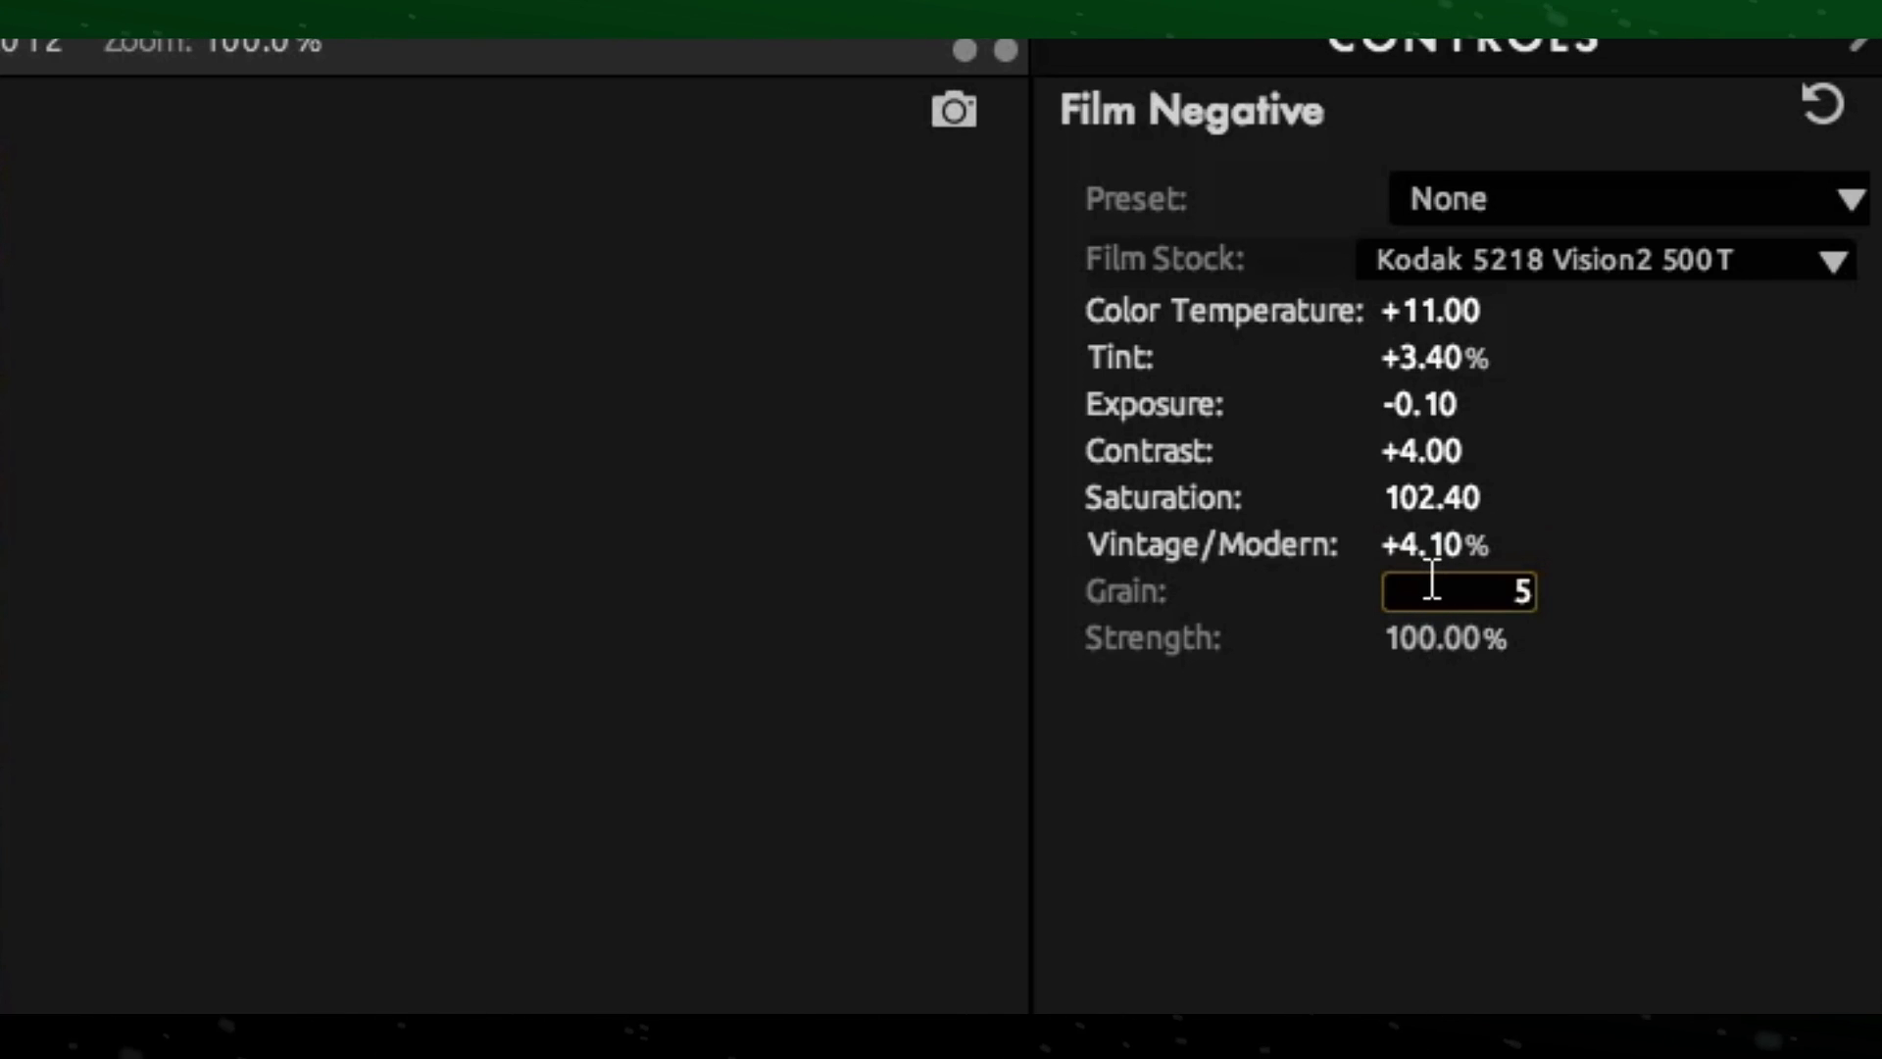
{"action": "type", "text": "1.8"}
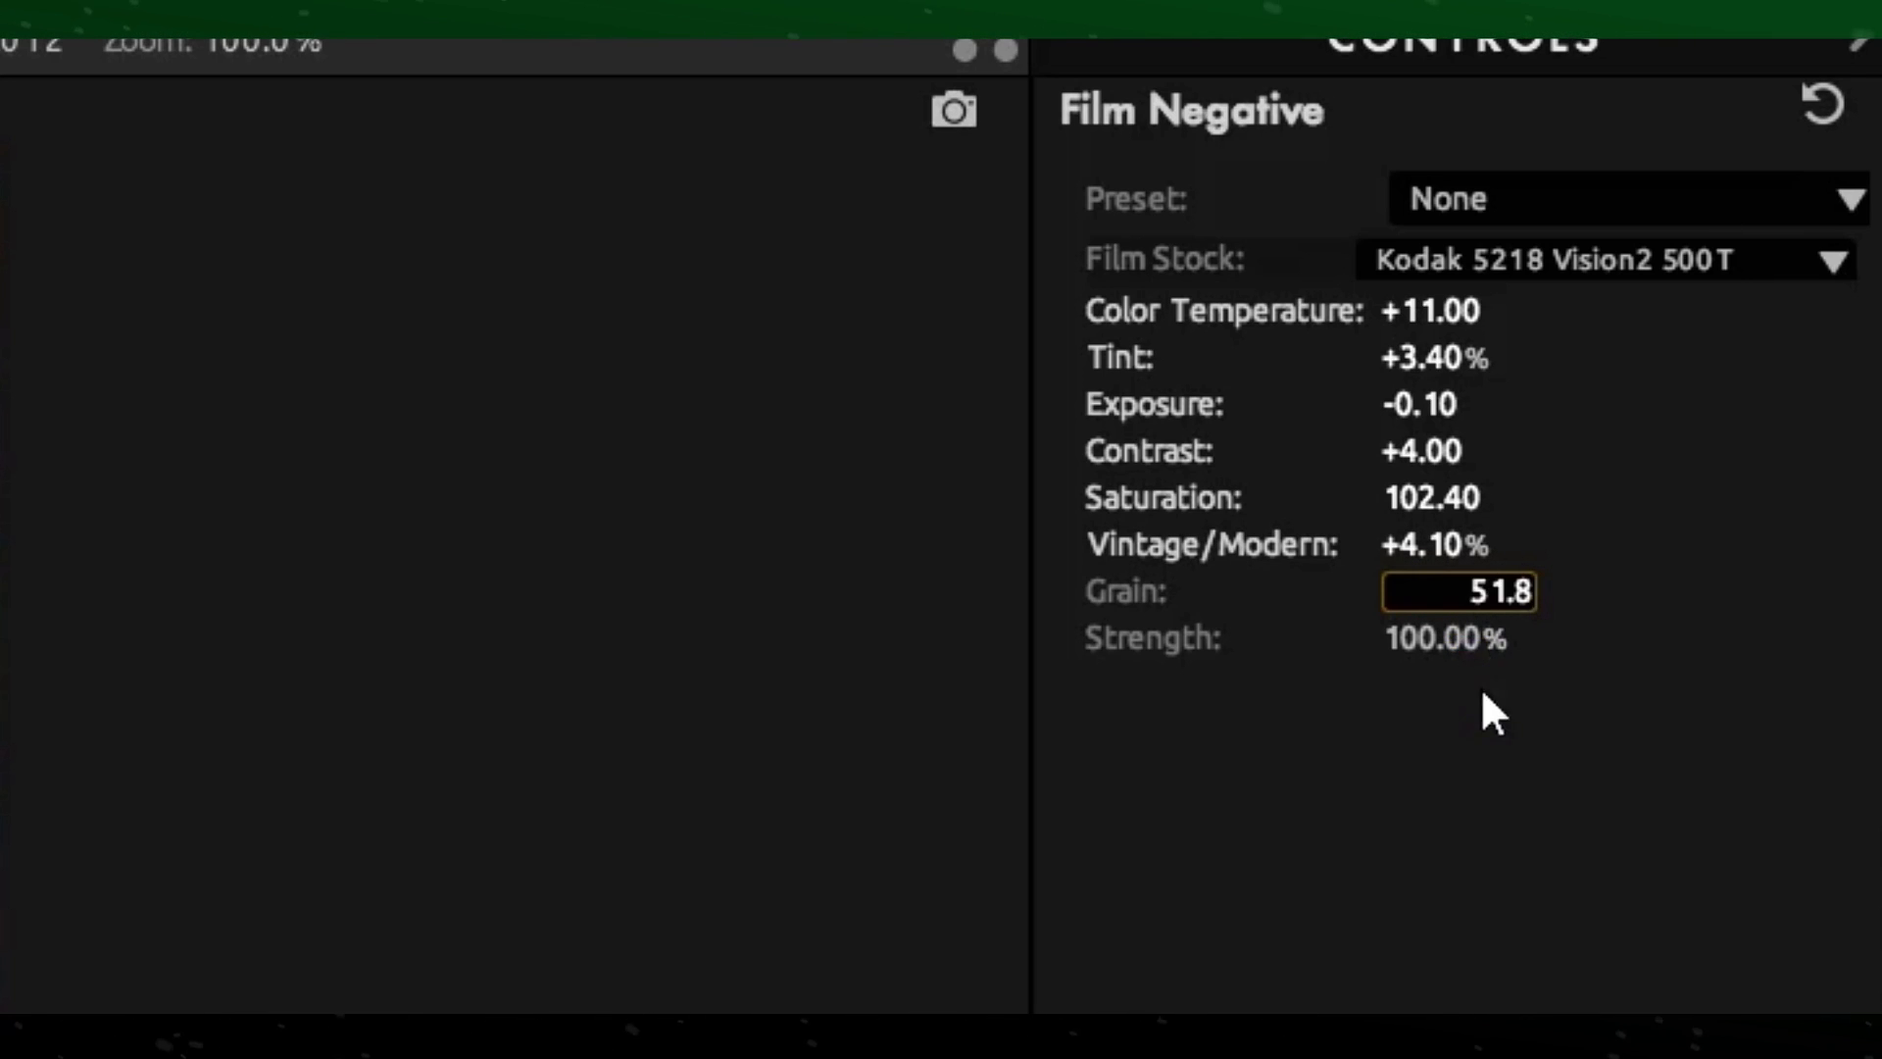
{"action": "key", "text": "Return"}
{"action": "left_click", "coordinate": [1463, 638]}
{"action": "type", "text": "55"}
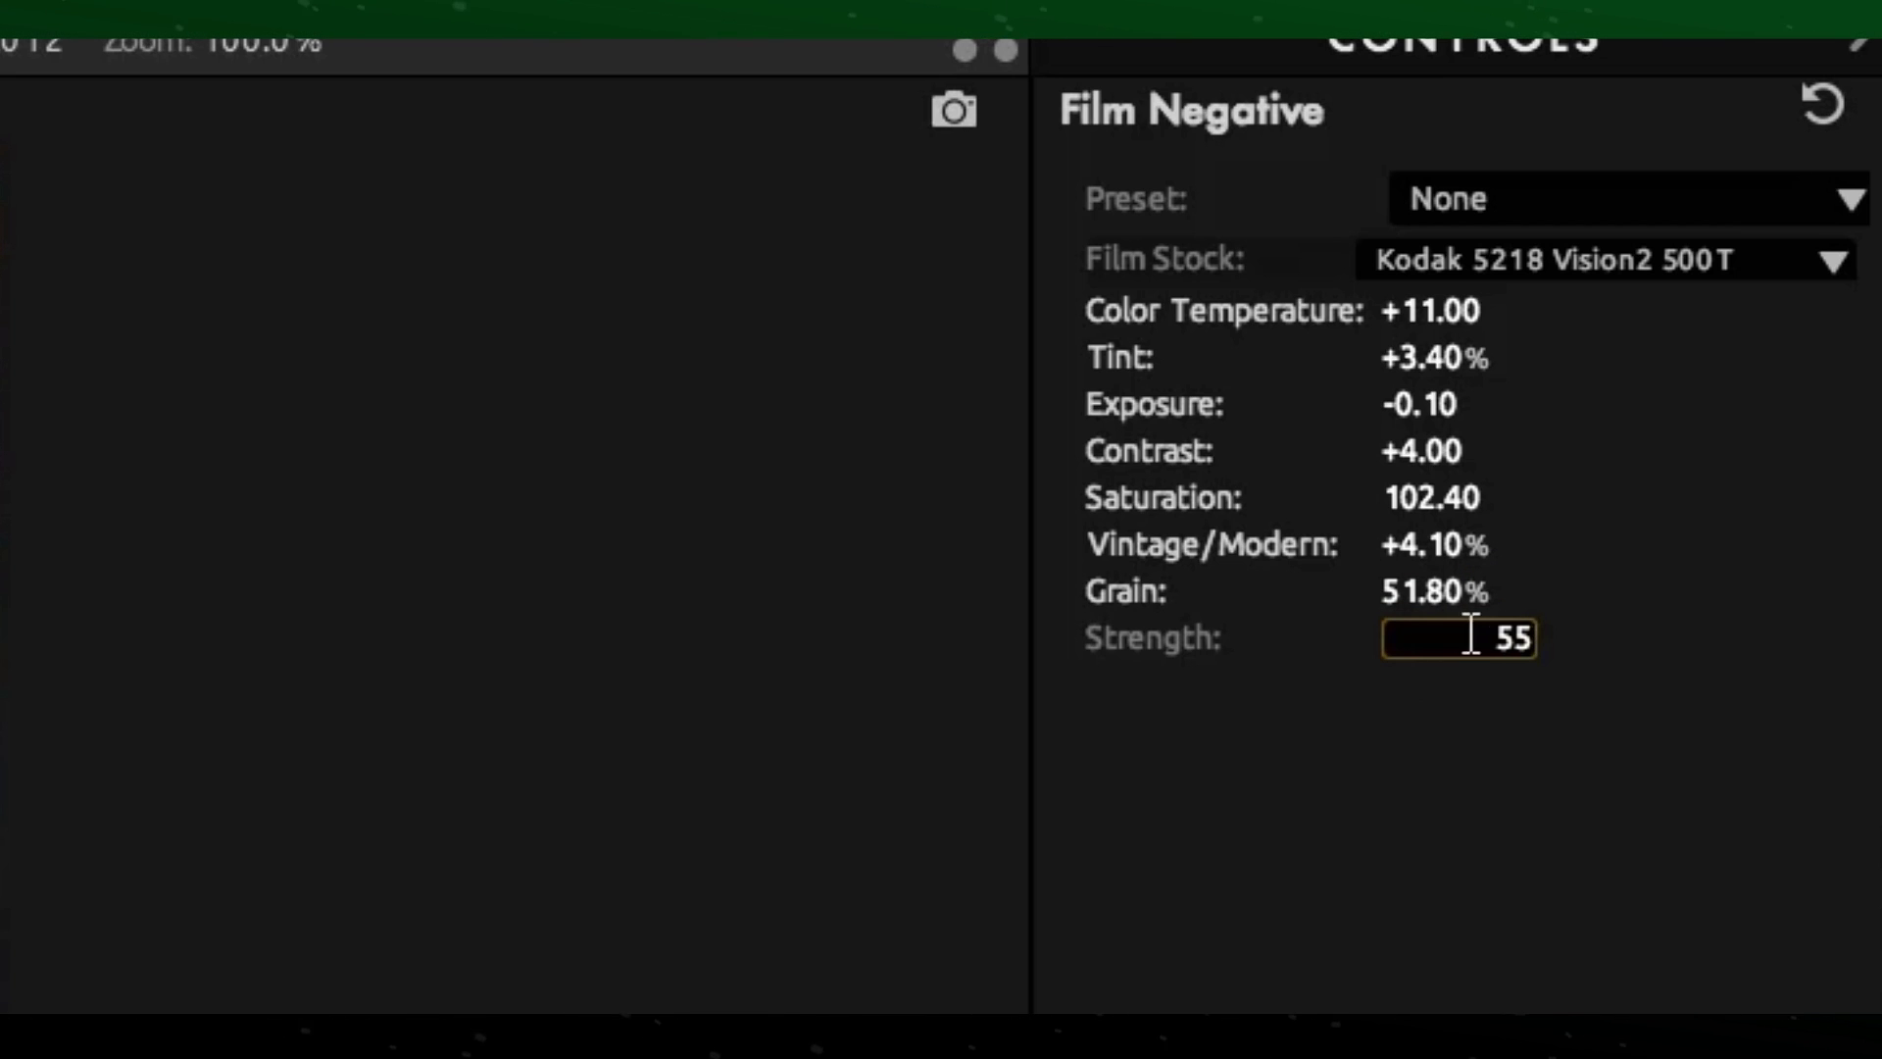
{"action": "key", "text": "Return"}
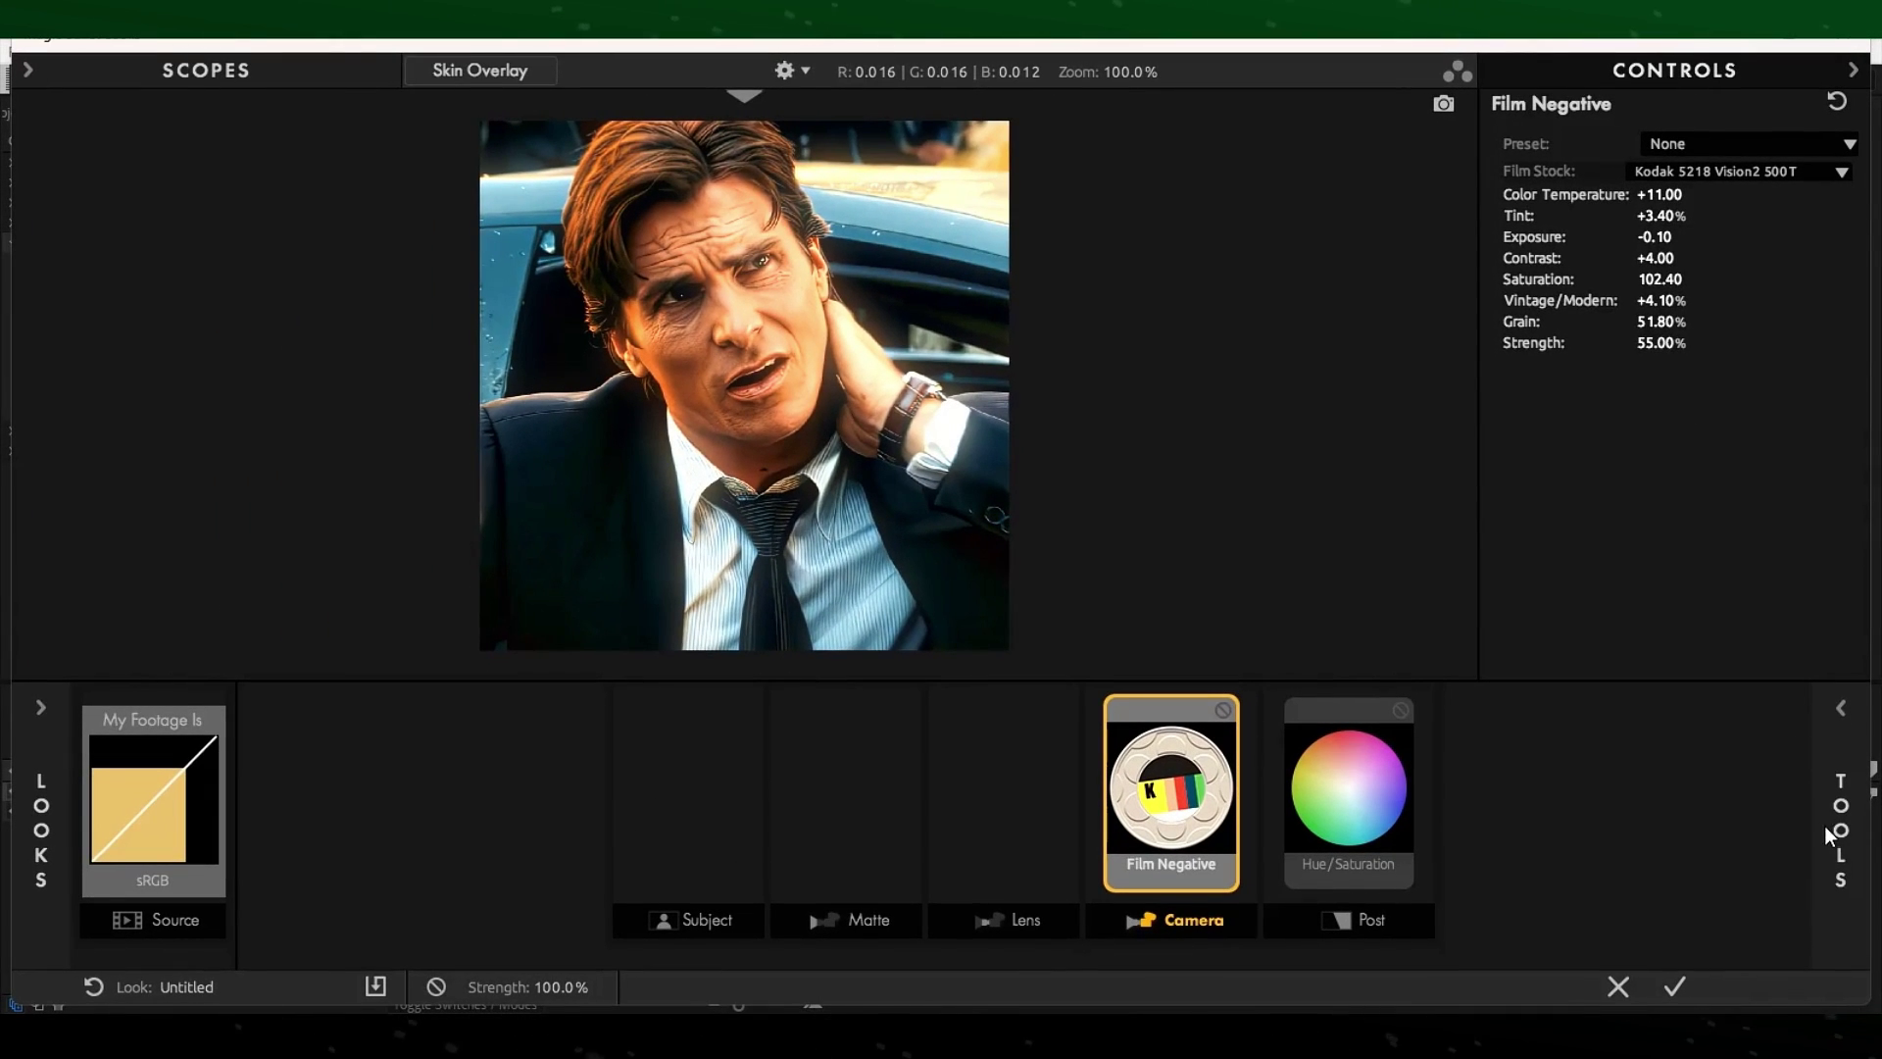
Add a Spot Exposure tool to the Subject stage of the look
{"action": "mouse_move", "coordinate": [1826, 825]}
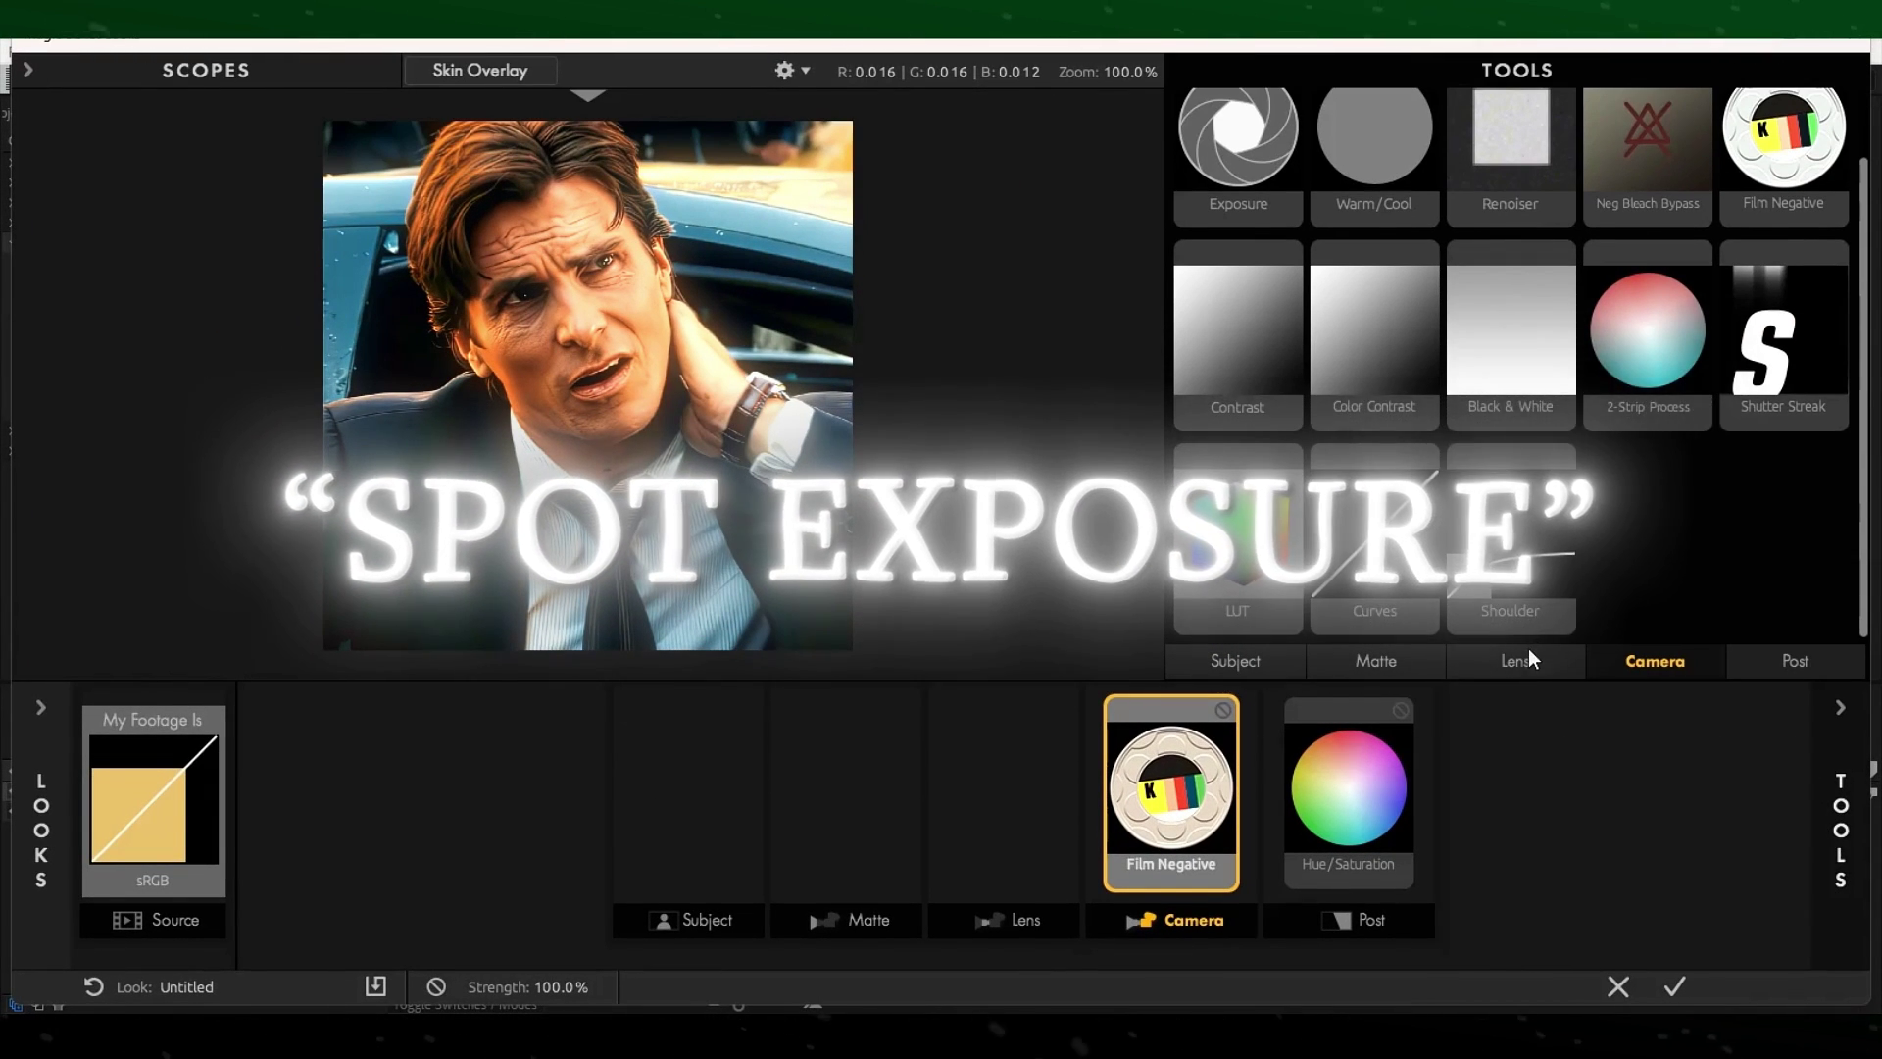
{"action": "left_click", "coordinate": [1526, 655]}
{"action": "left_click", "coordinate": [1377, 659]}
{"action": "left_click", "coordinate": [1214, 661]}
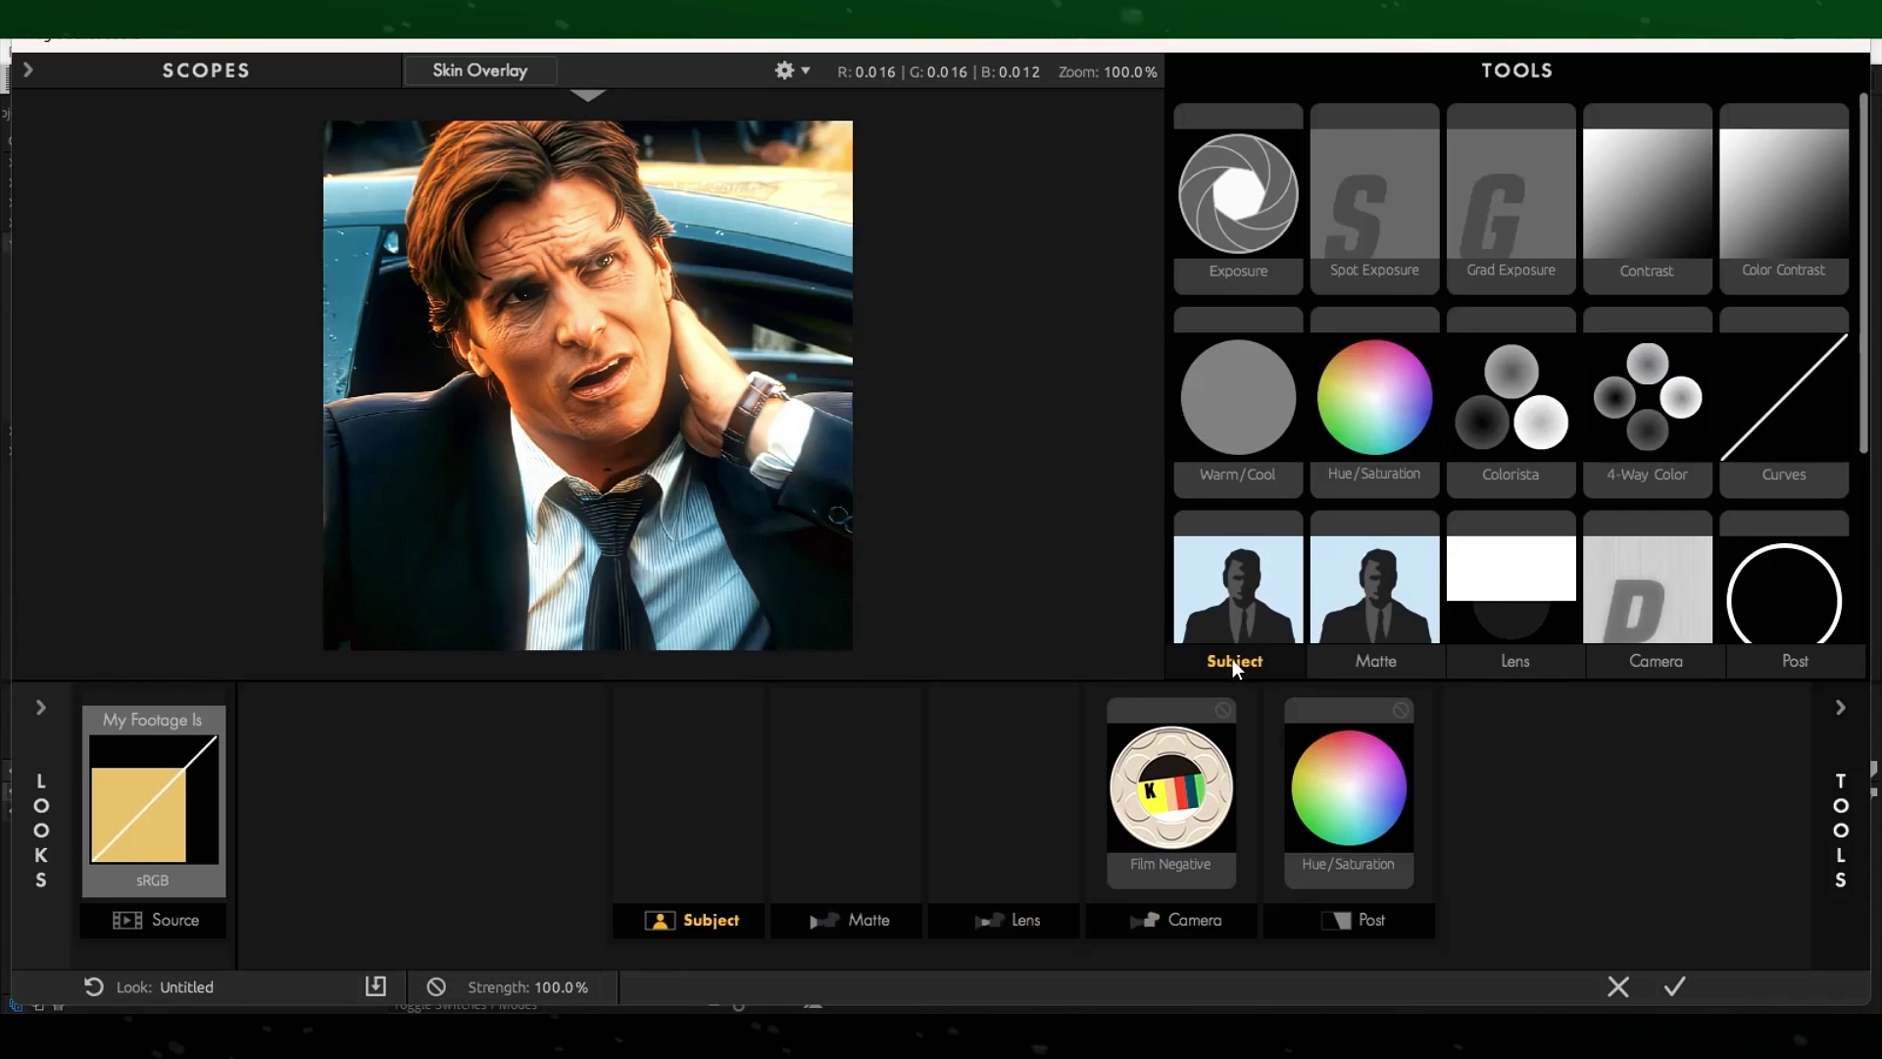
{"action": "double_click", "coordinate": [1372, 206]}
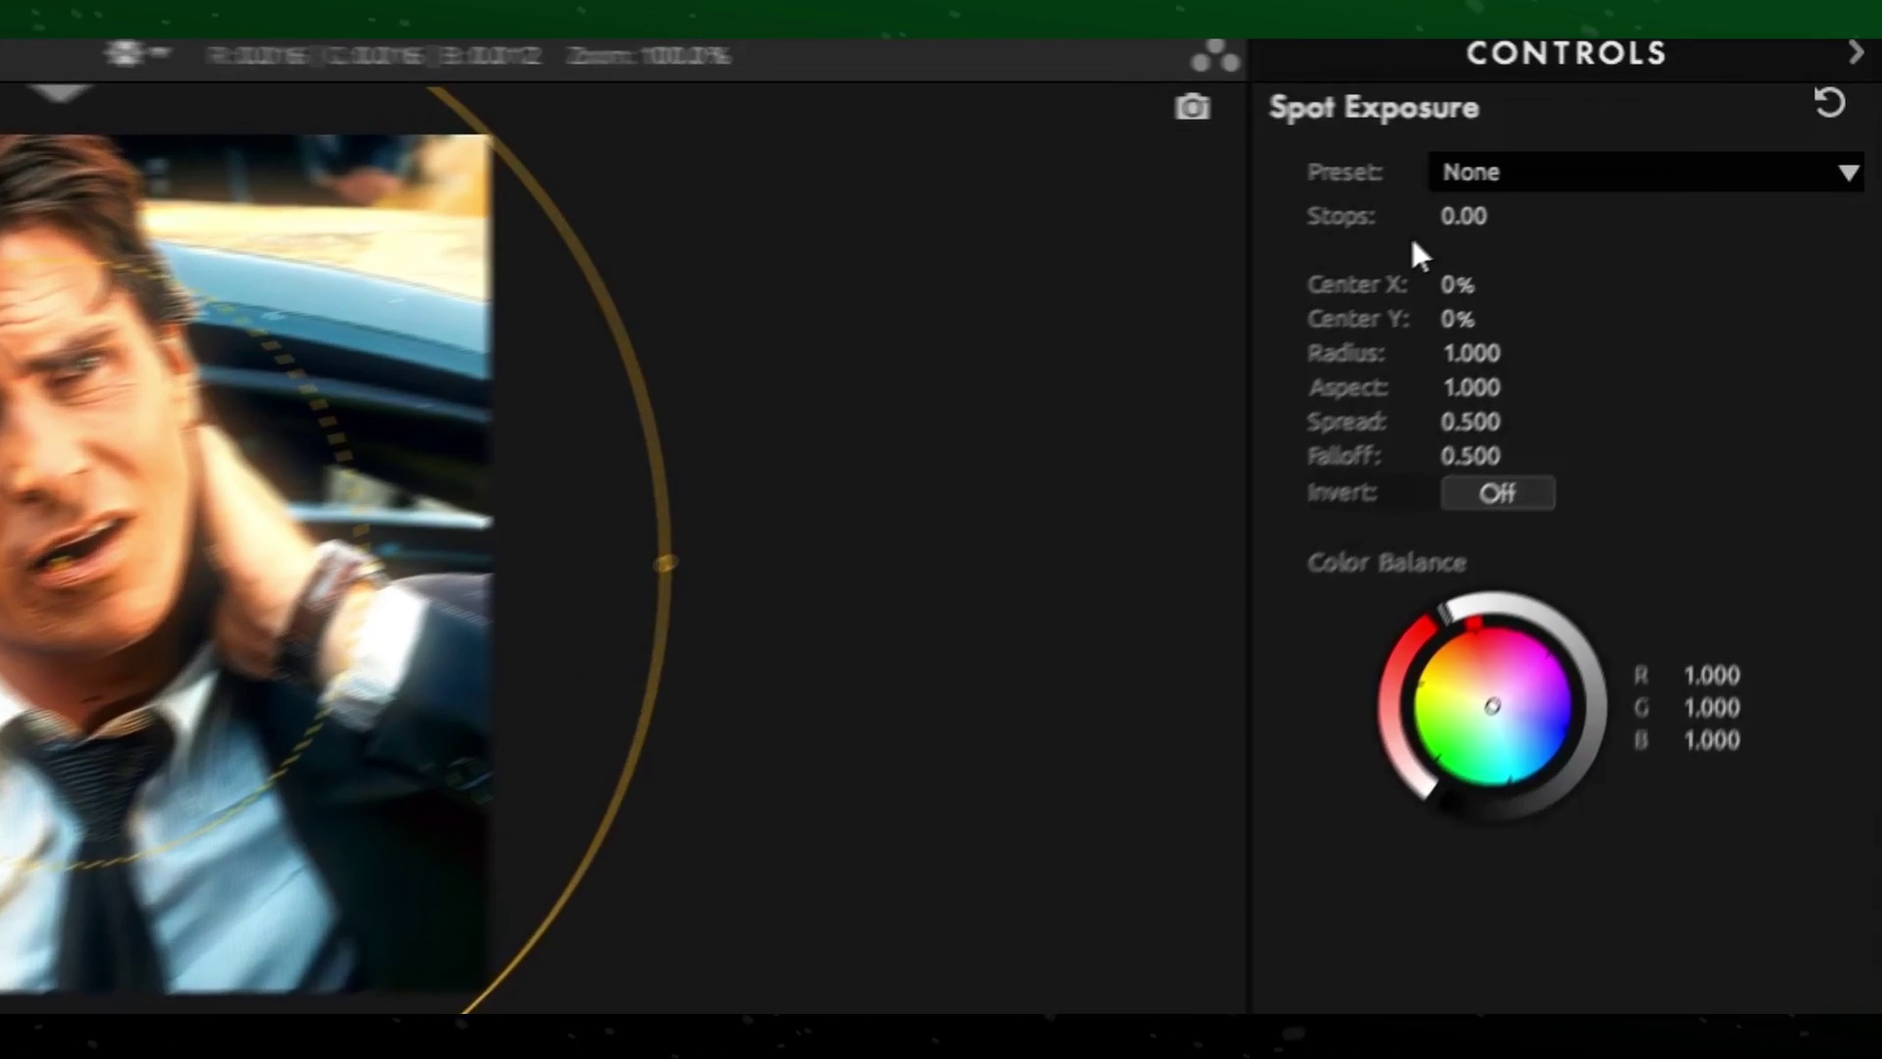
Edit the Spot Exposure Stops value and enlarge its circle until the dashed inner ring spans the frame
{"action": "left_click", "coordinate": [1535, 172]}
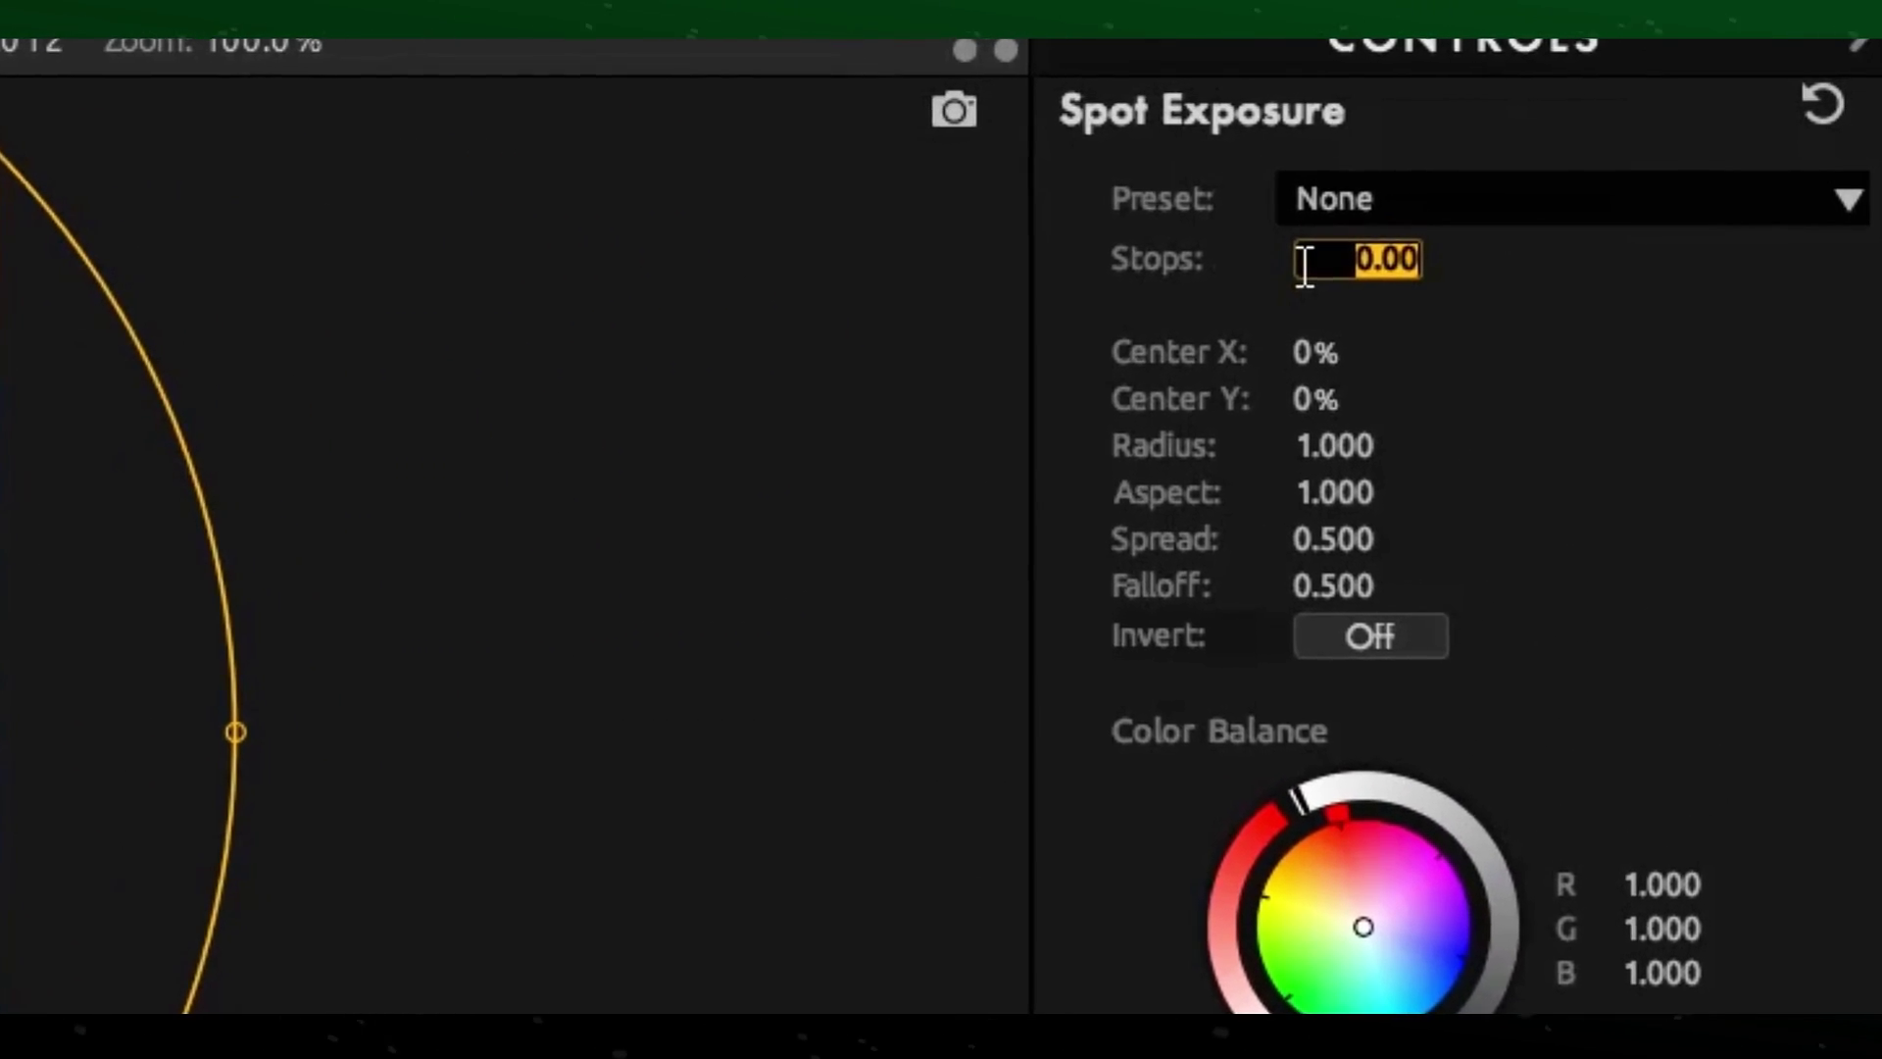
{"action": "type", "text": "-0"}
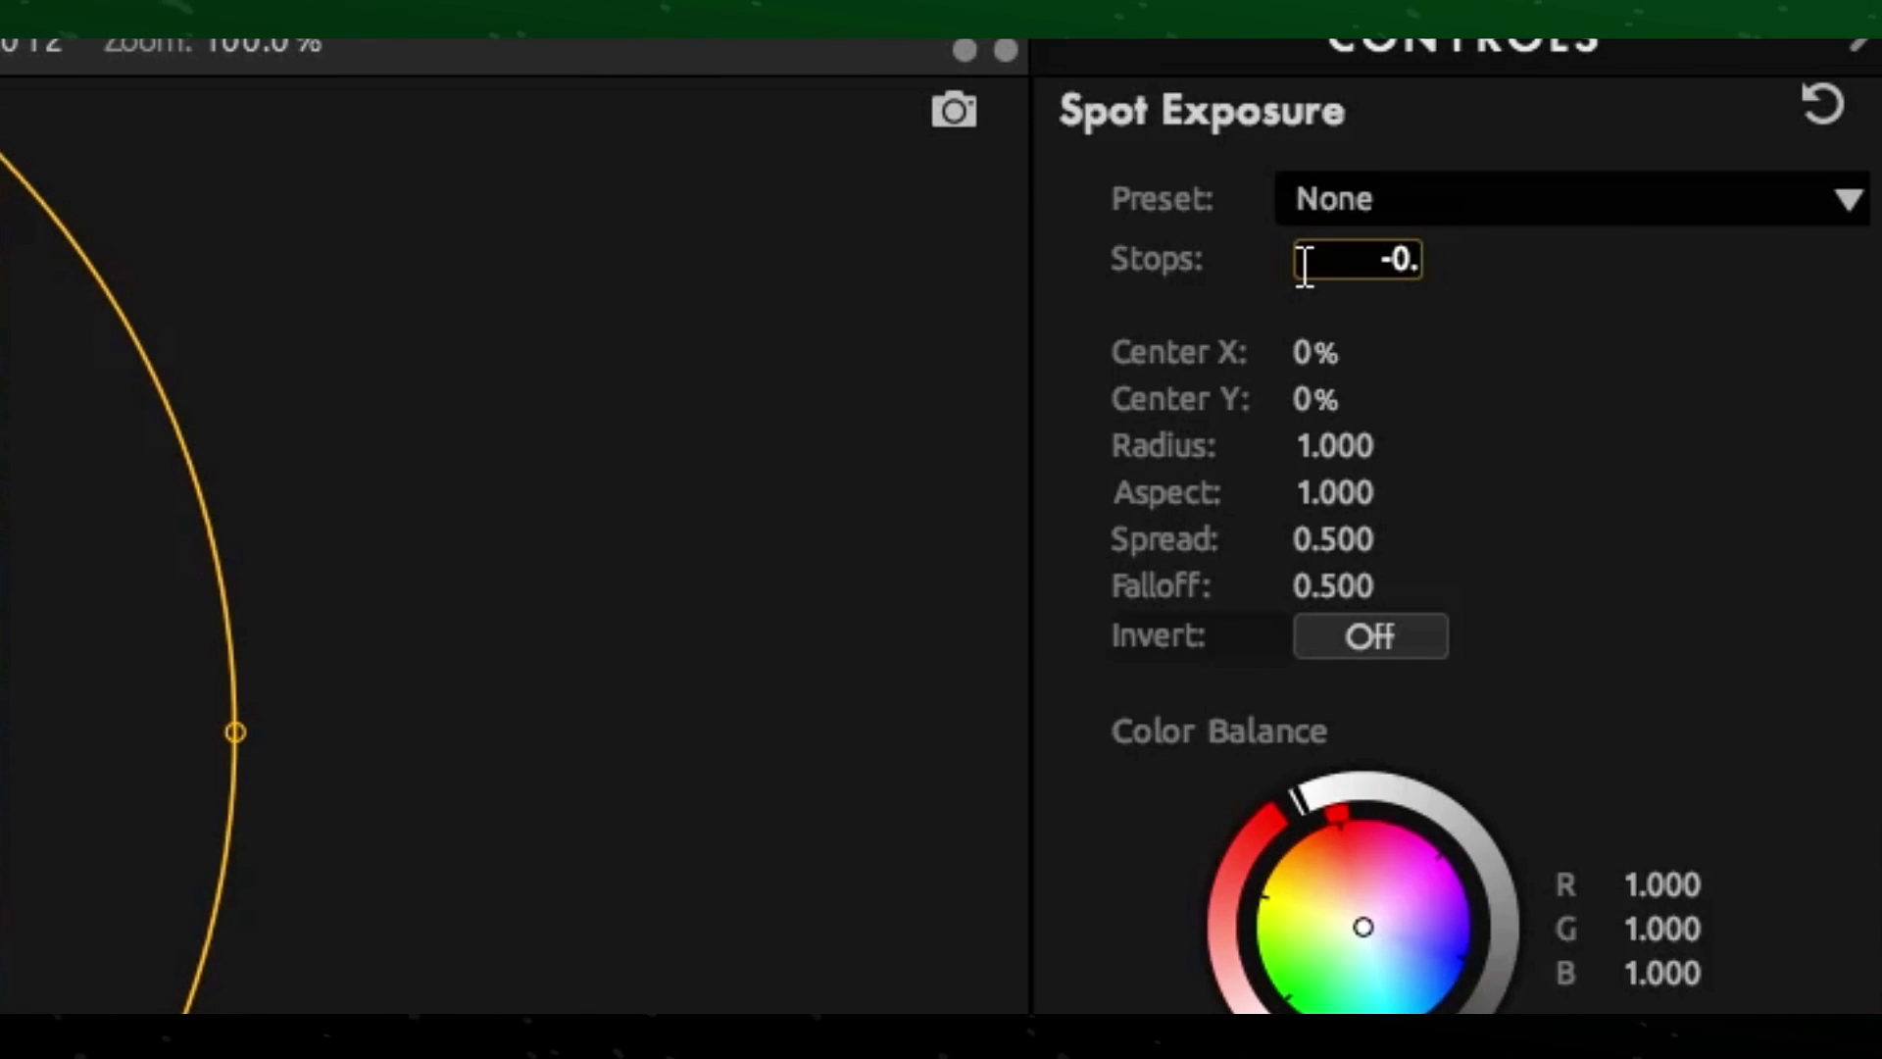
{"action": "key", "text": "Return"}
{"action": "left_click_drag", "start_coordinate": [243, 912], "coordinate": [205, 980]}
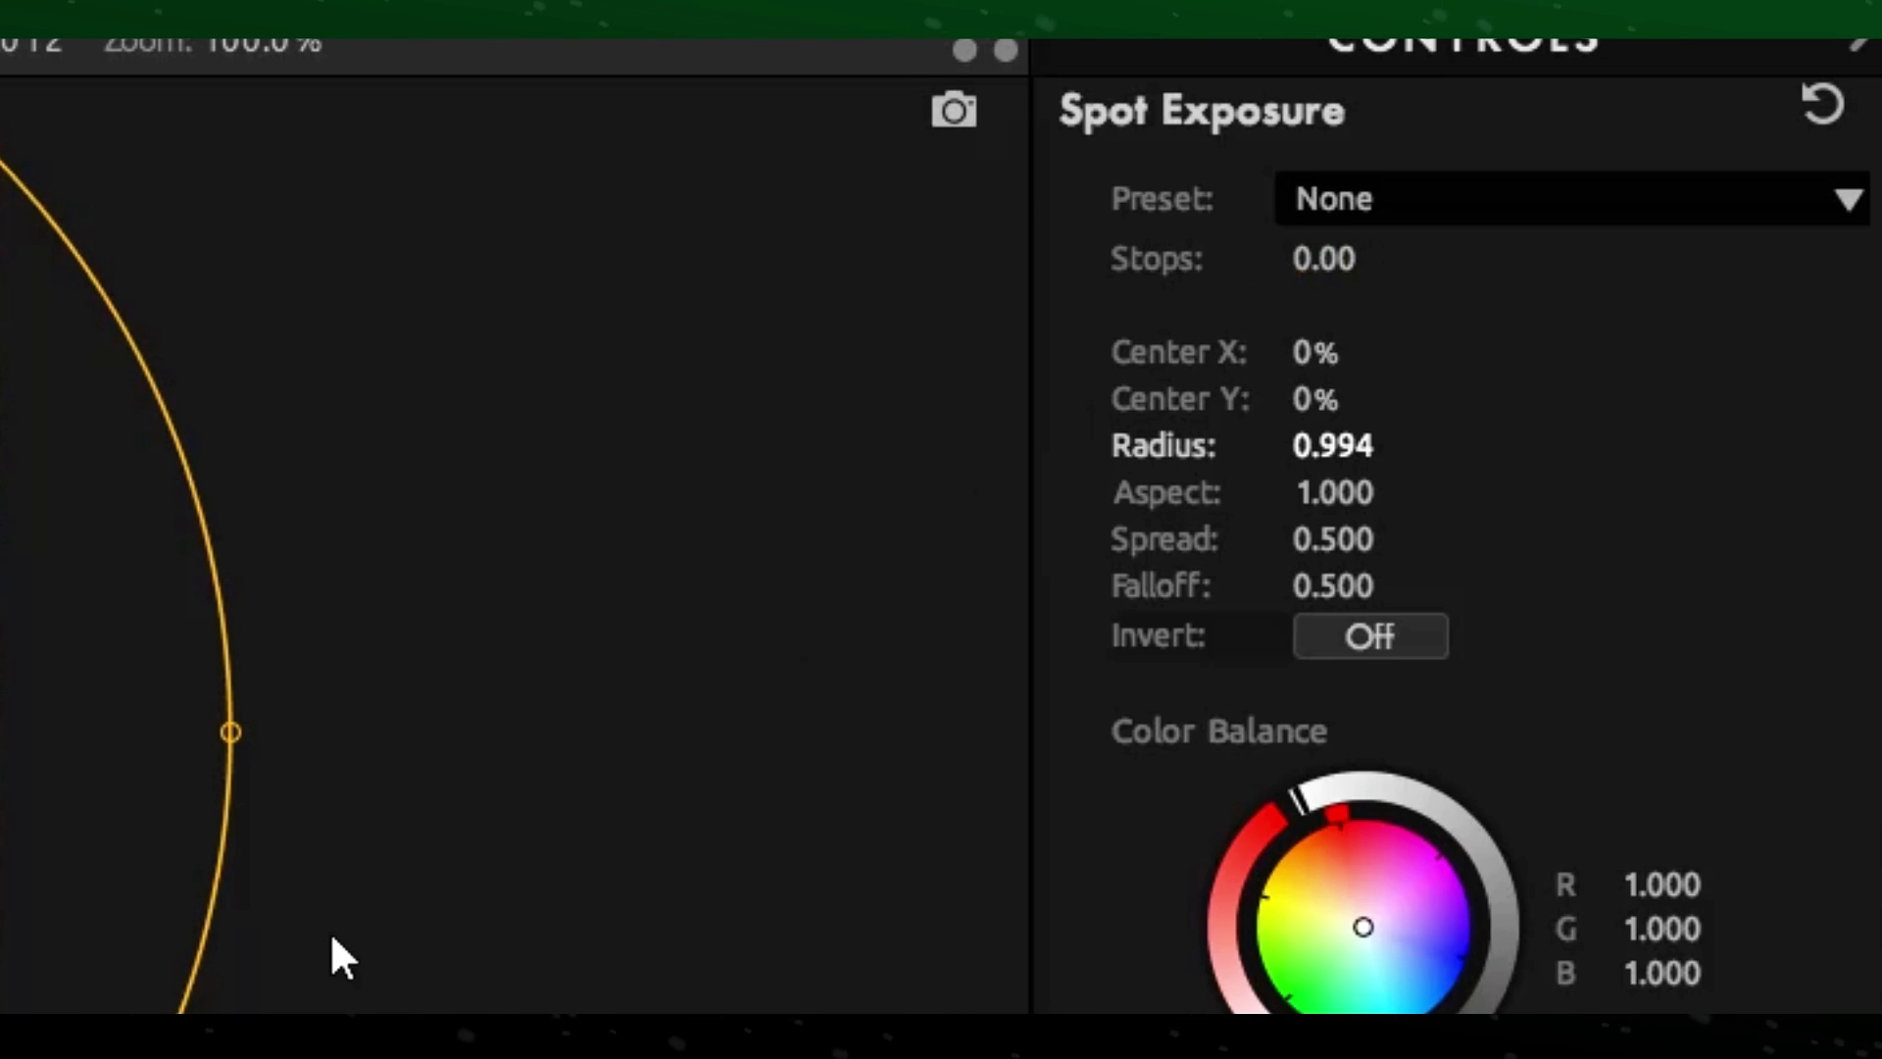
{"action": "left_click_drag", "start_coordinate": [210, 932], "coordinate": [588, 1004]}
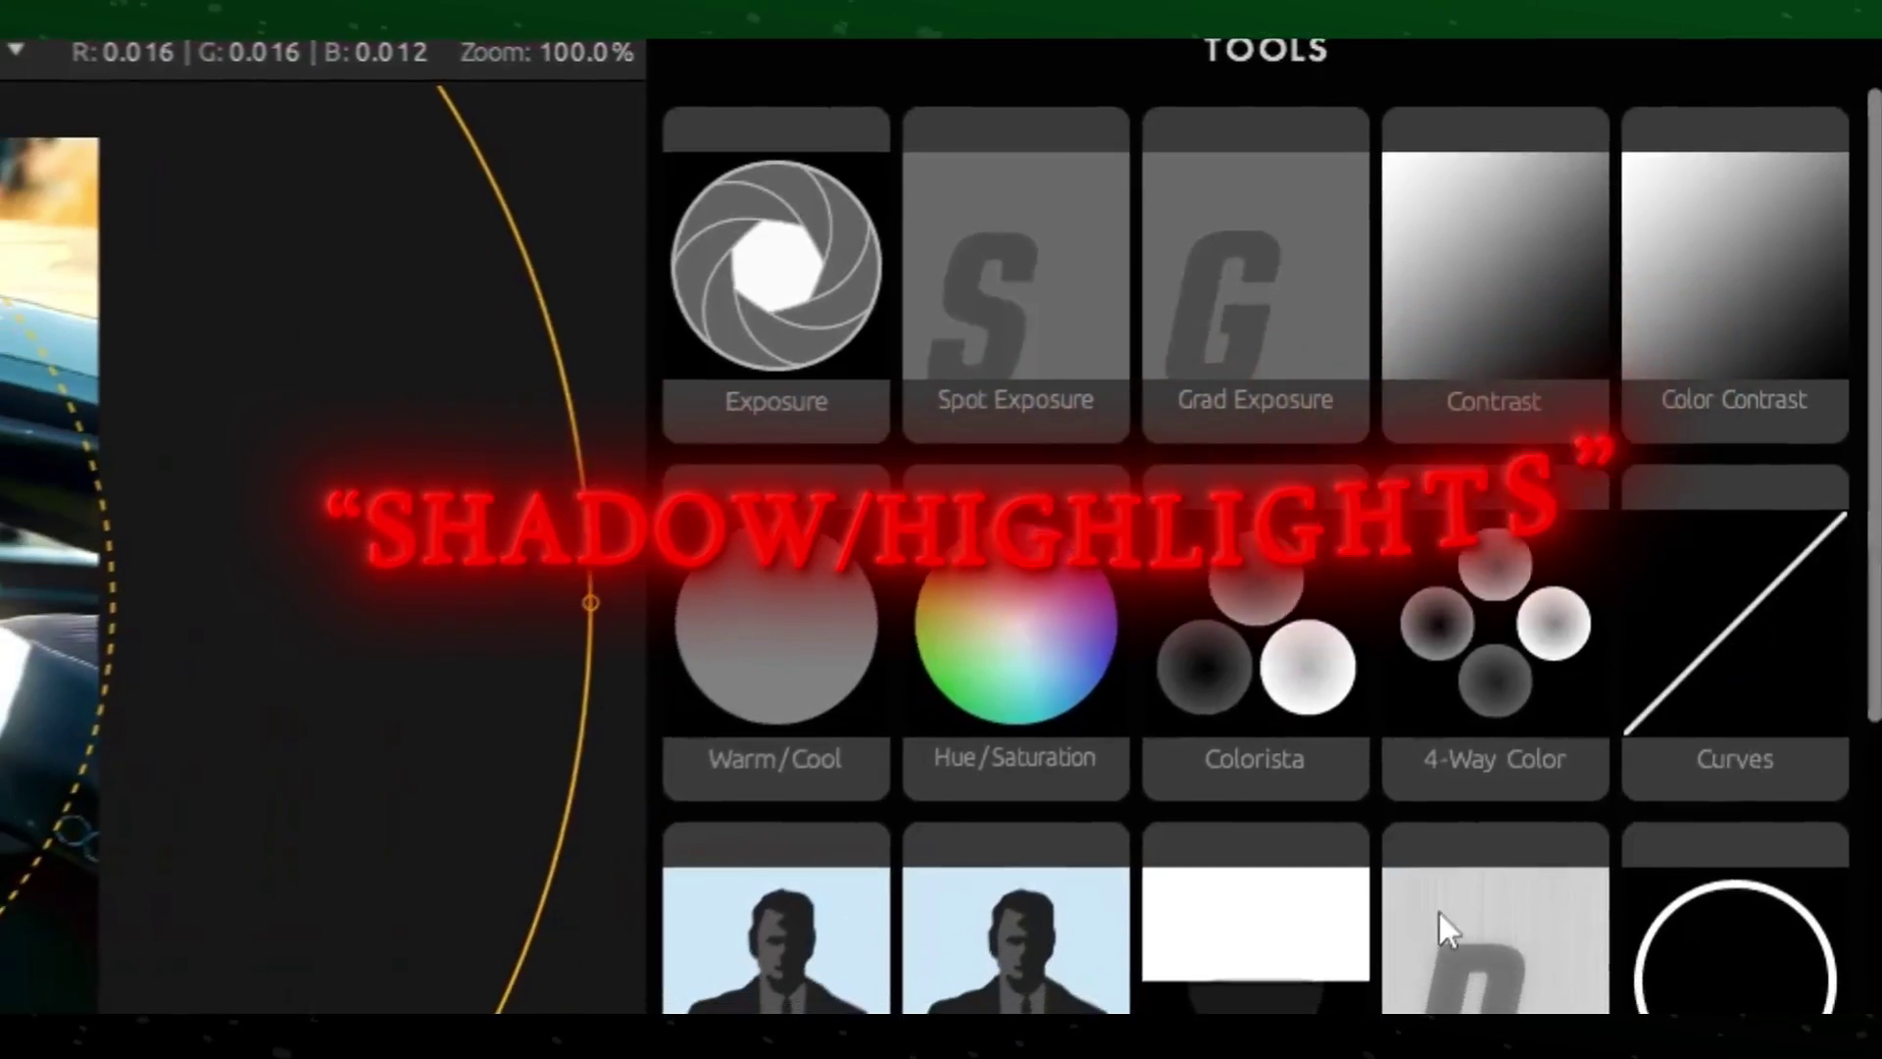
Add a Shadows/Highlights tool with Shadows at -0.3 to the Subject stage and apply the look
{"action": "scroll", "coordinate": [1438, 909], "scroll_direction": "down", "scroll_amount": 3}
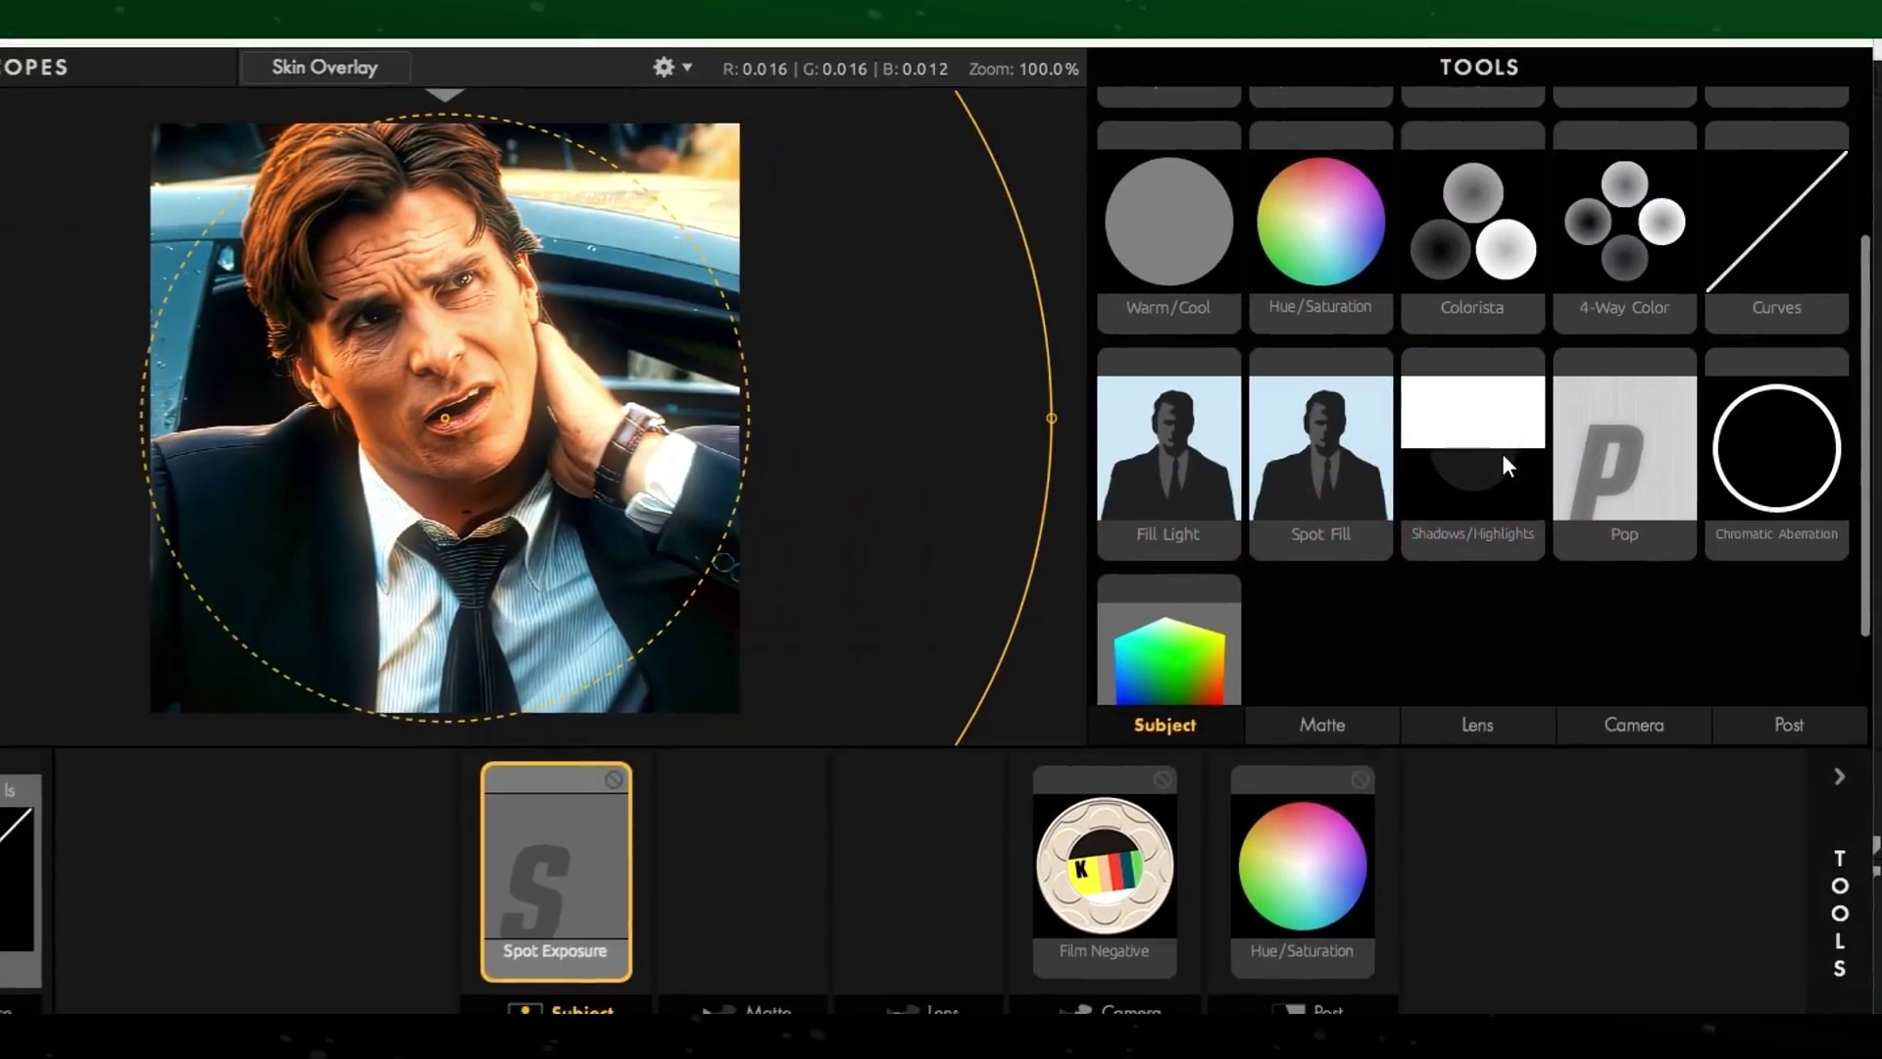
{"action": "double_click", "coordinate": [1508, 461]}
{"action": "left_click", "coordinate": [1840, 921]}
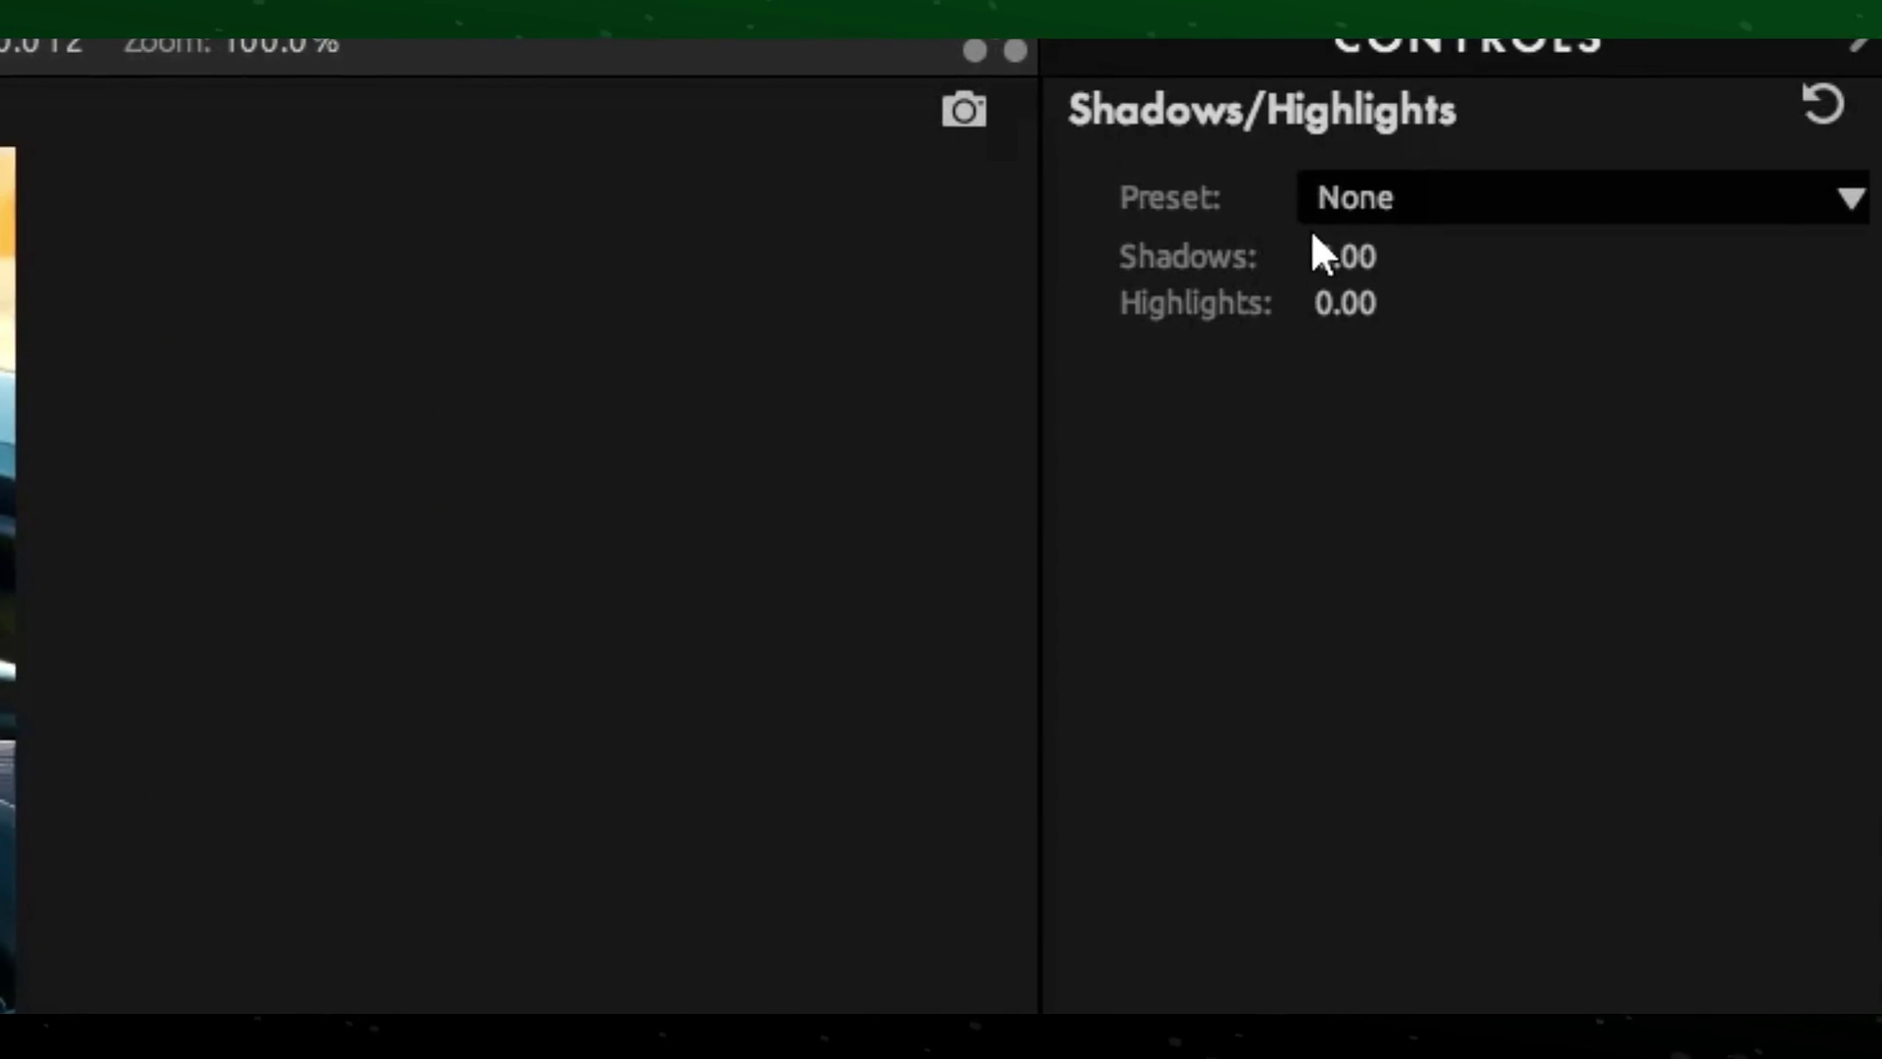
{"action": "left_click", "coordinate": [1348, 257]}
{"action": "key", "text": "BackSpace"}
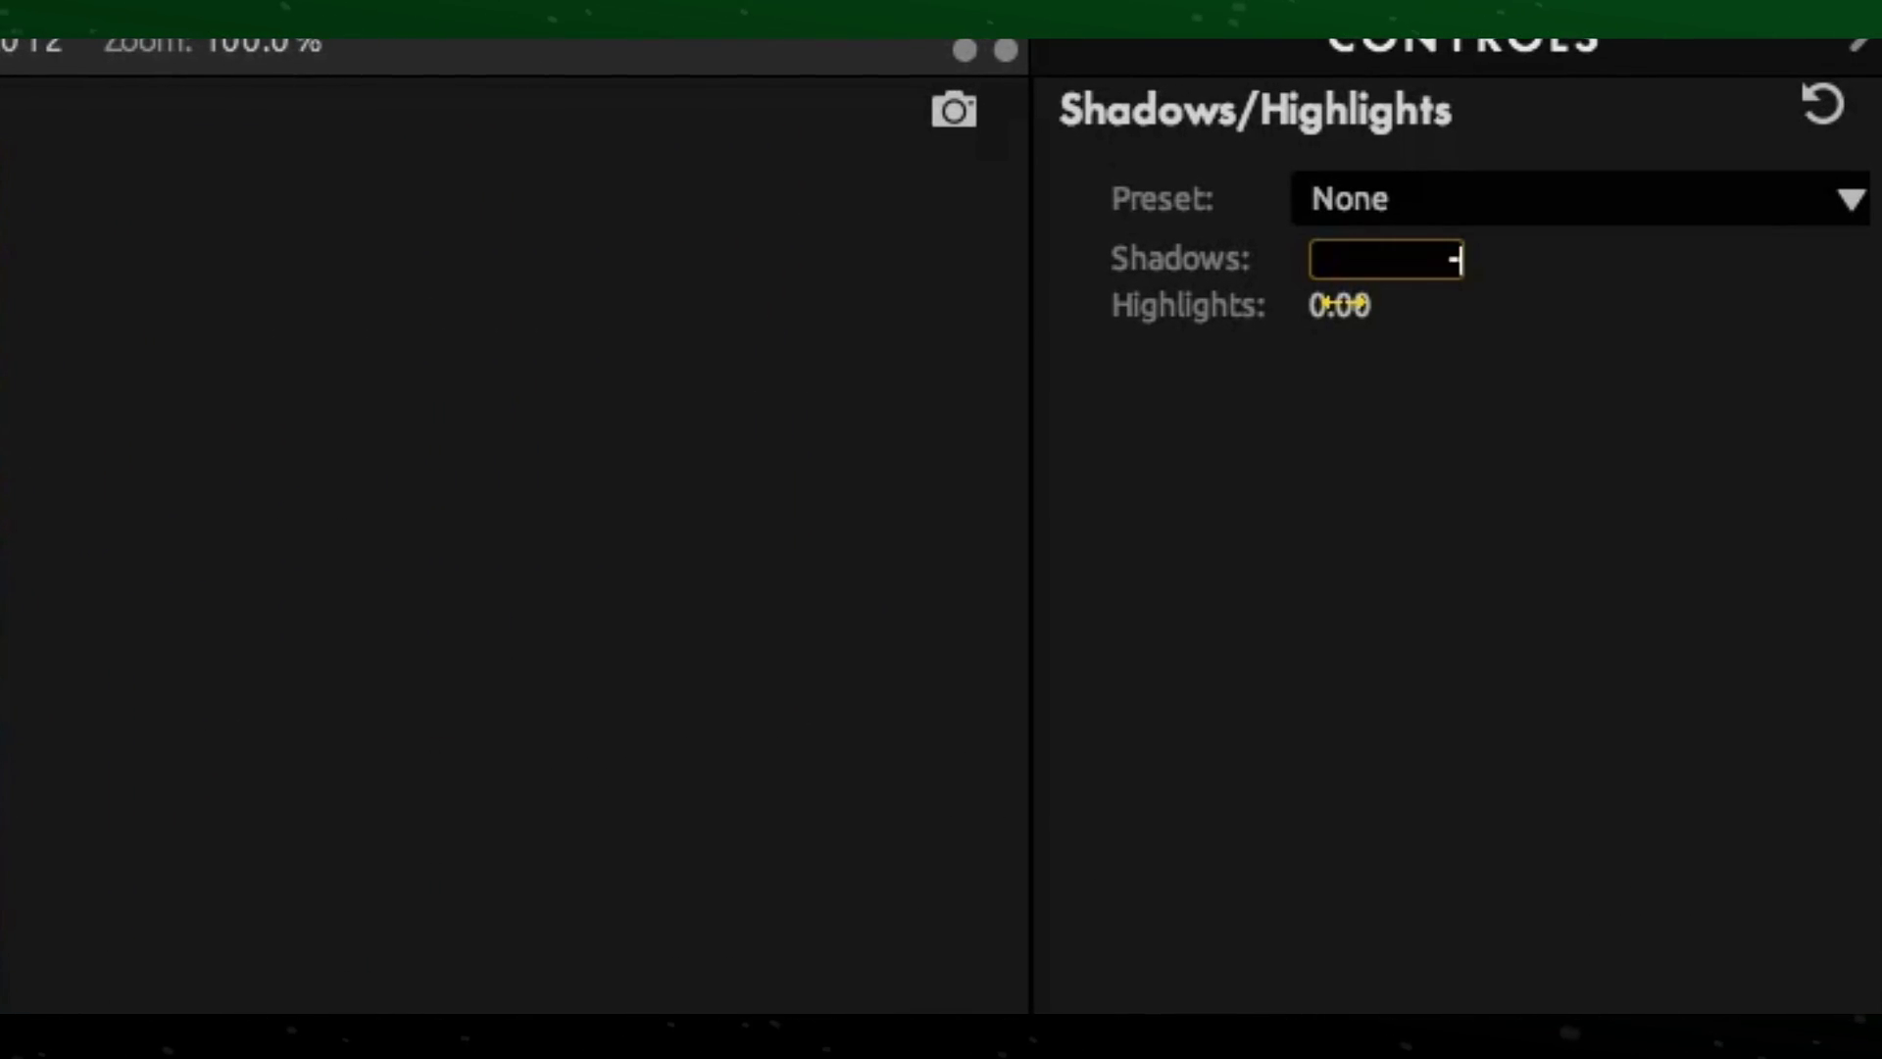
{"action": "type", "text": "-0.3"}
{"action": "key", "text": "Return"}
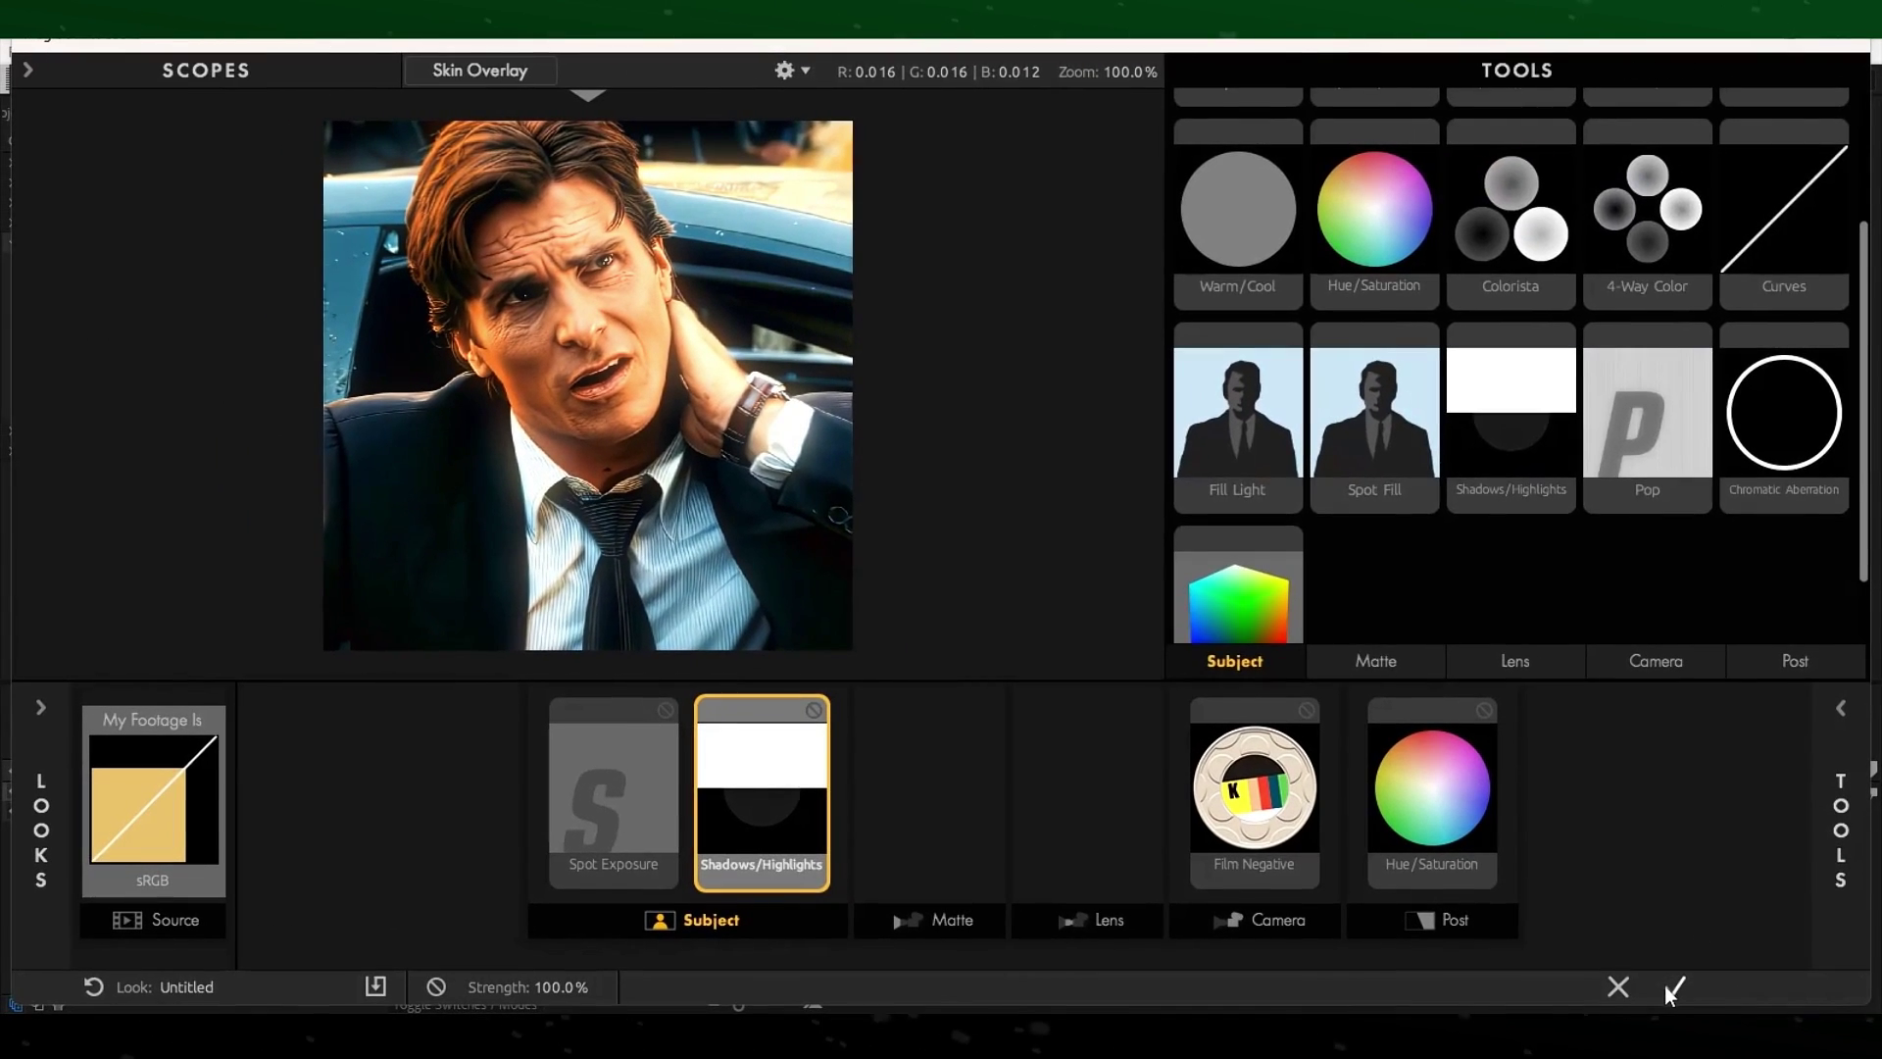
{"action": "left_click", "coordinate": [1671, 979]}
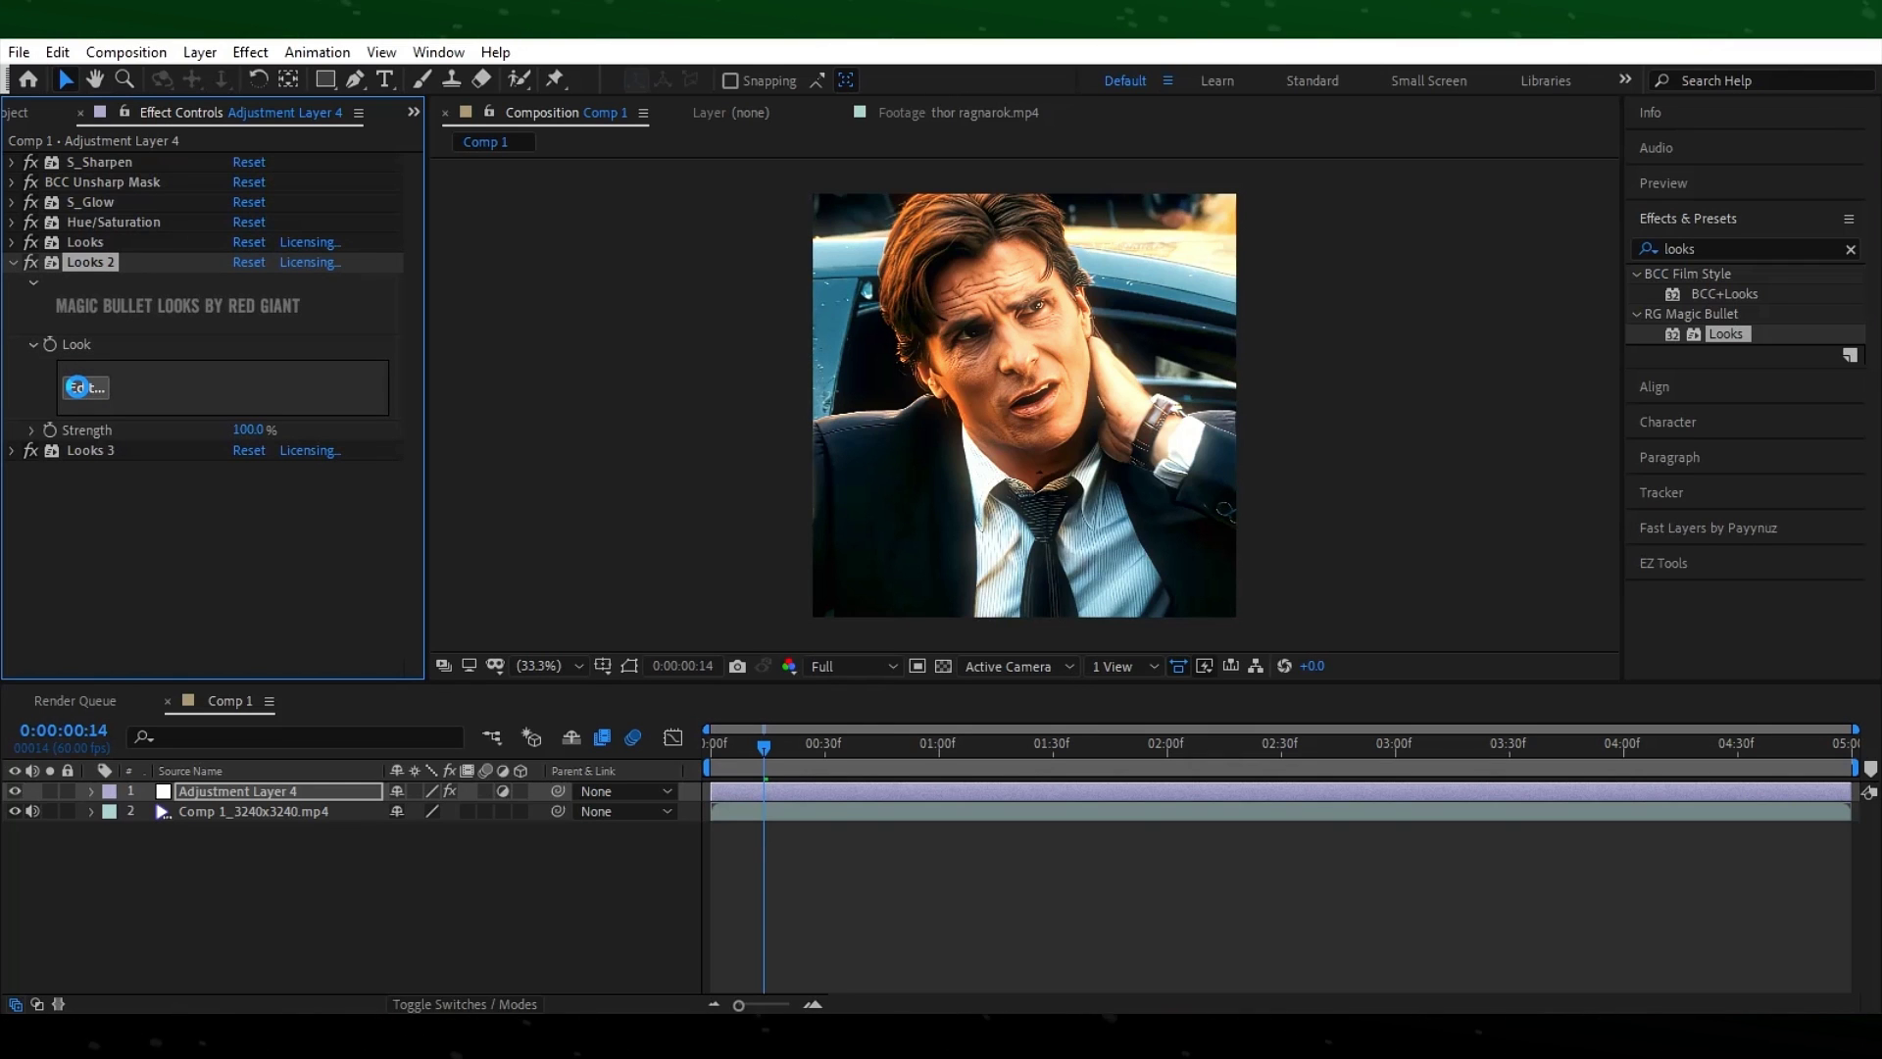
Open the Looks 2 effect for editing and add a Mojo II tool to the Post stage with Strength 20%
{"action": "left_click", "coordinate": [80, 387]}
{"action": "mouse_move", "coordinate": [1825, 767]}
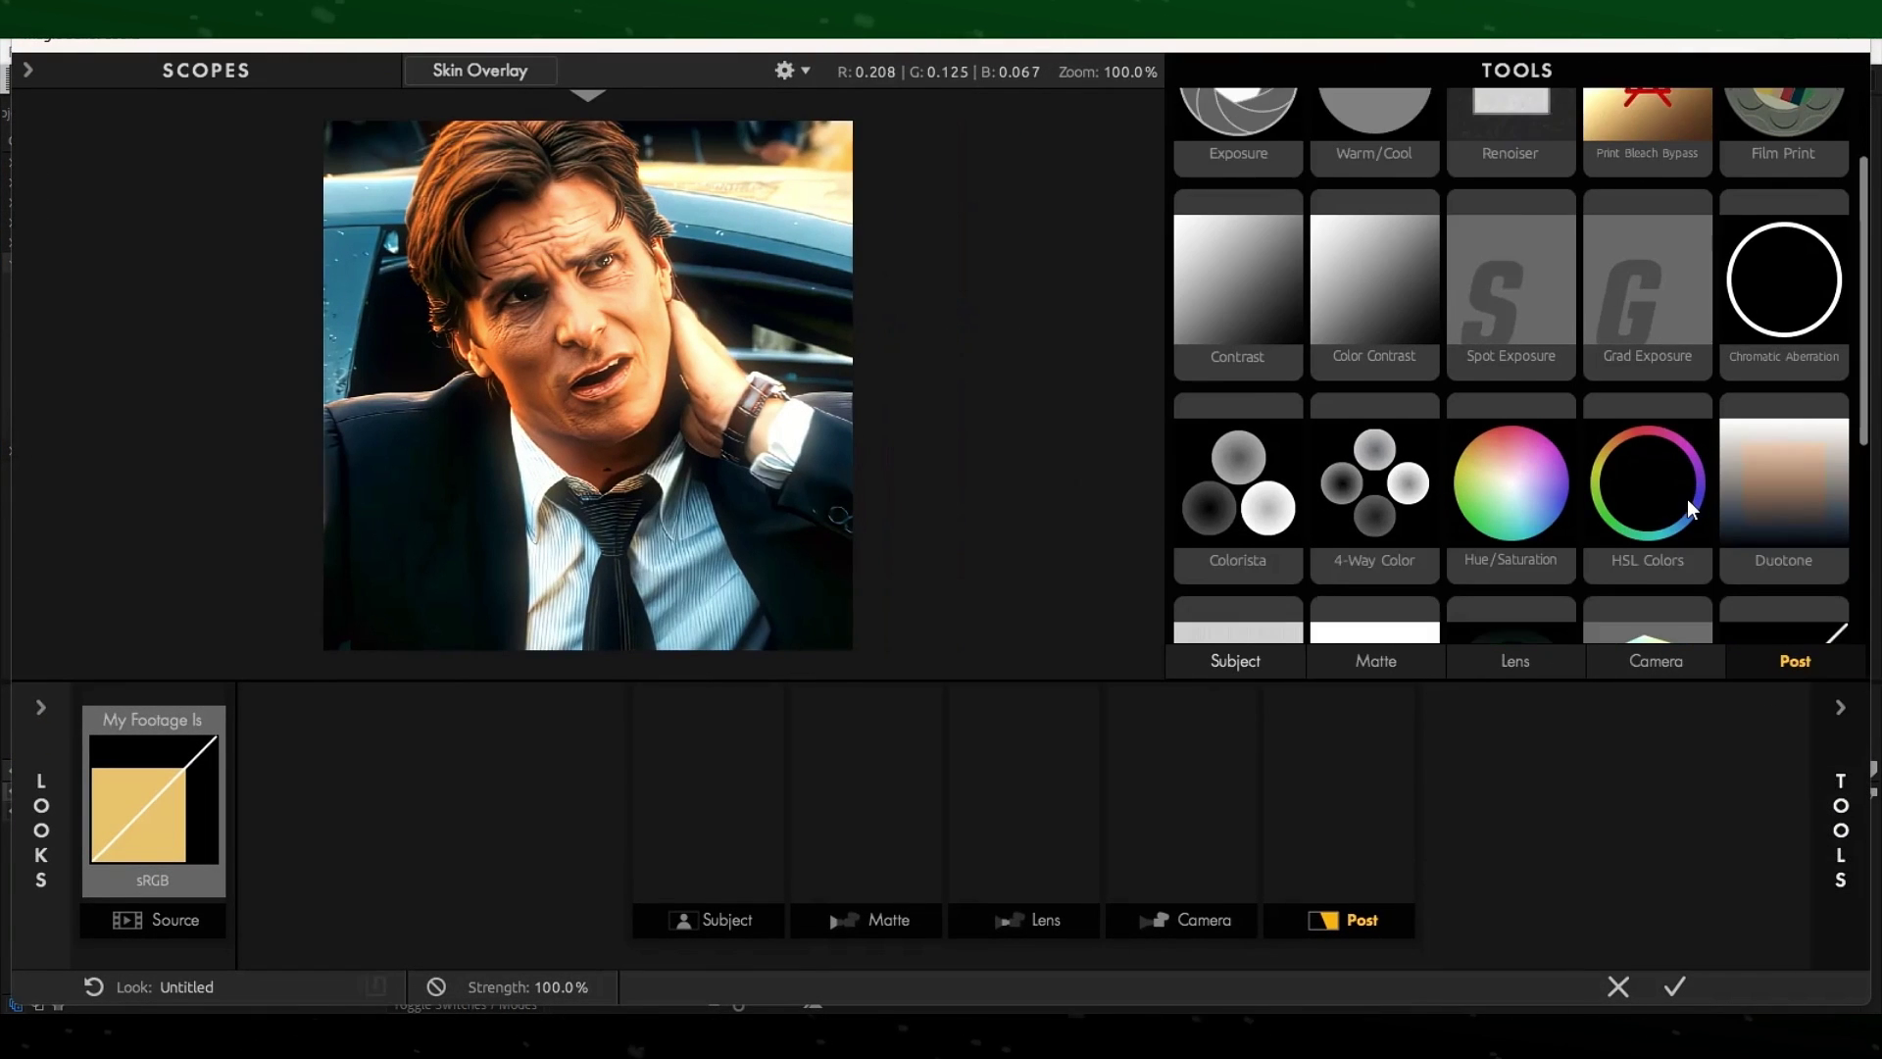
{"action": "scroll", "coordinate": [1682, 496], "scroll_direction": "down", "scroll_amount": 2}
{"action": "double_click", "coordinate": [1539, 491]}
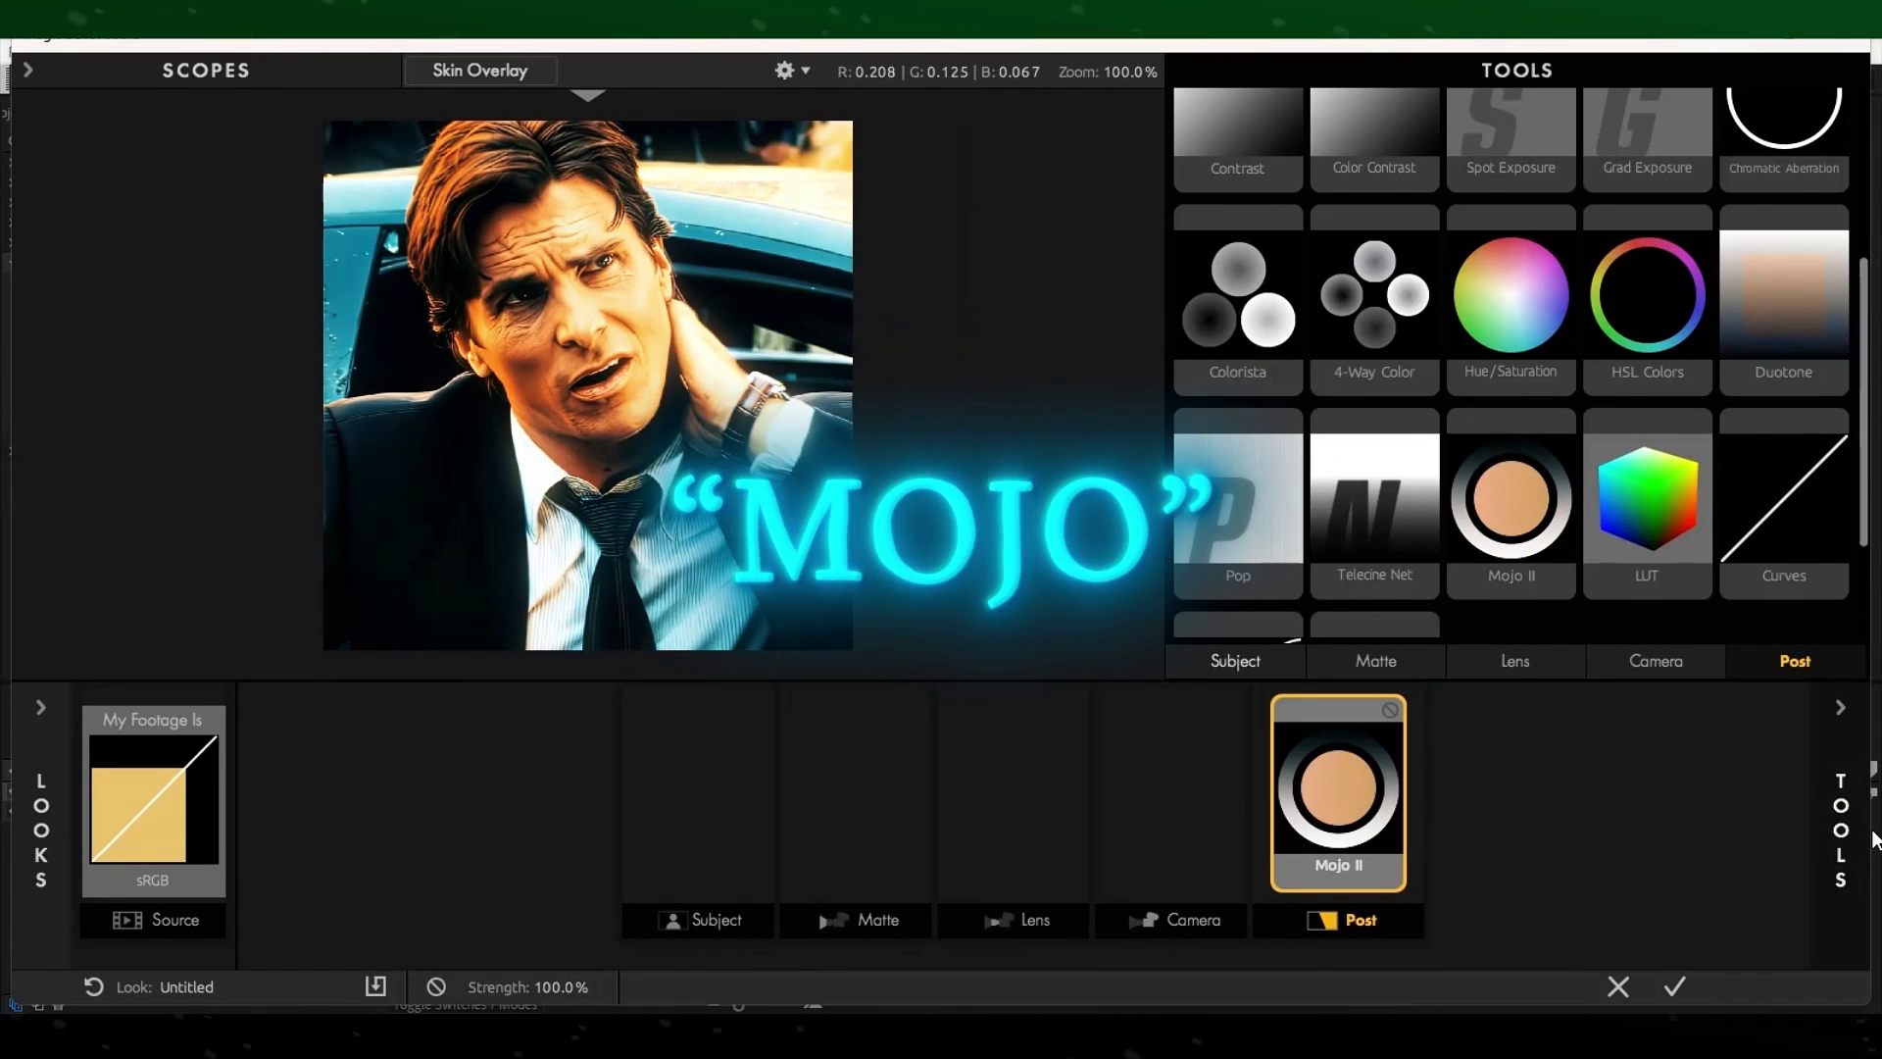
{"action": "left_click", "coordinate": [1841, 867]}
{"action": "left_click", "coordinate": [1666, 450]}
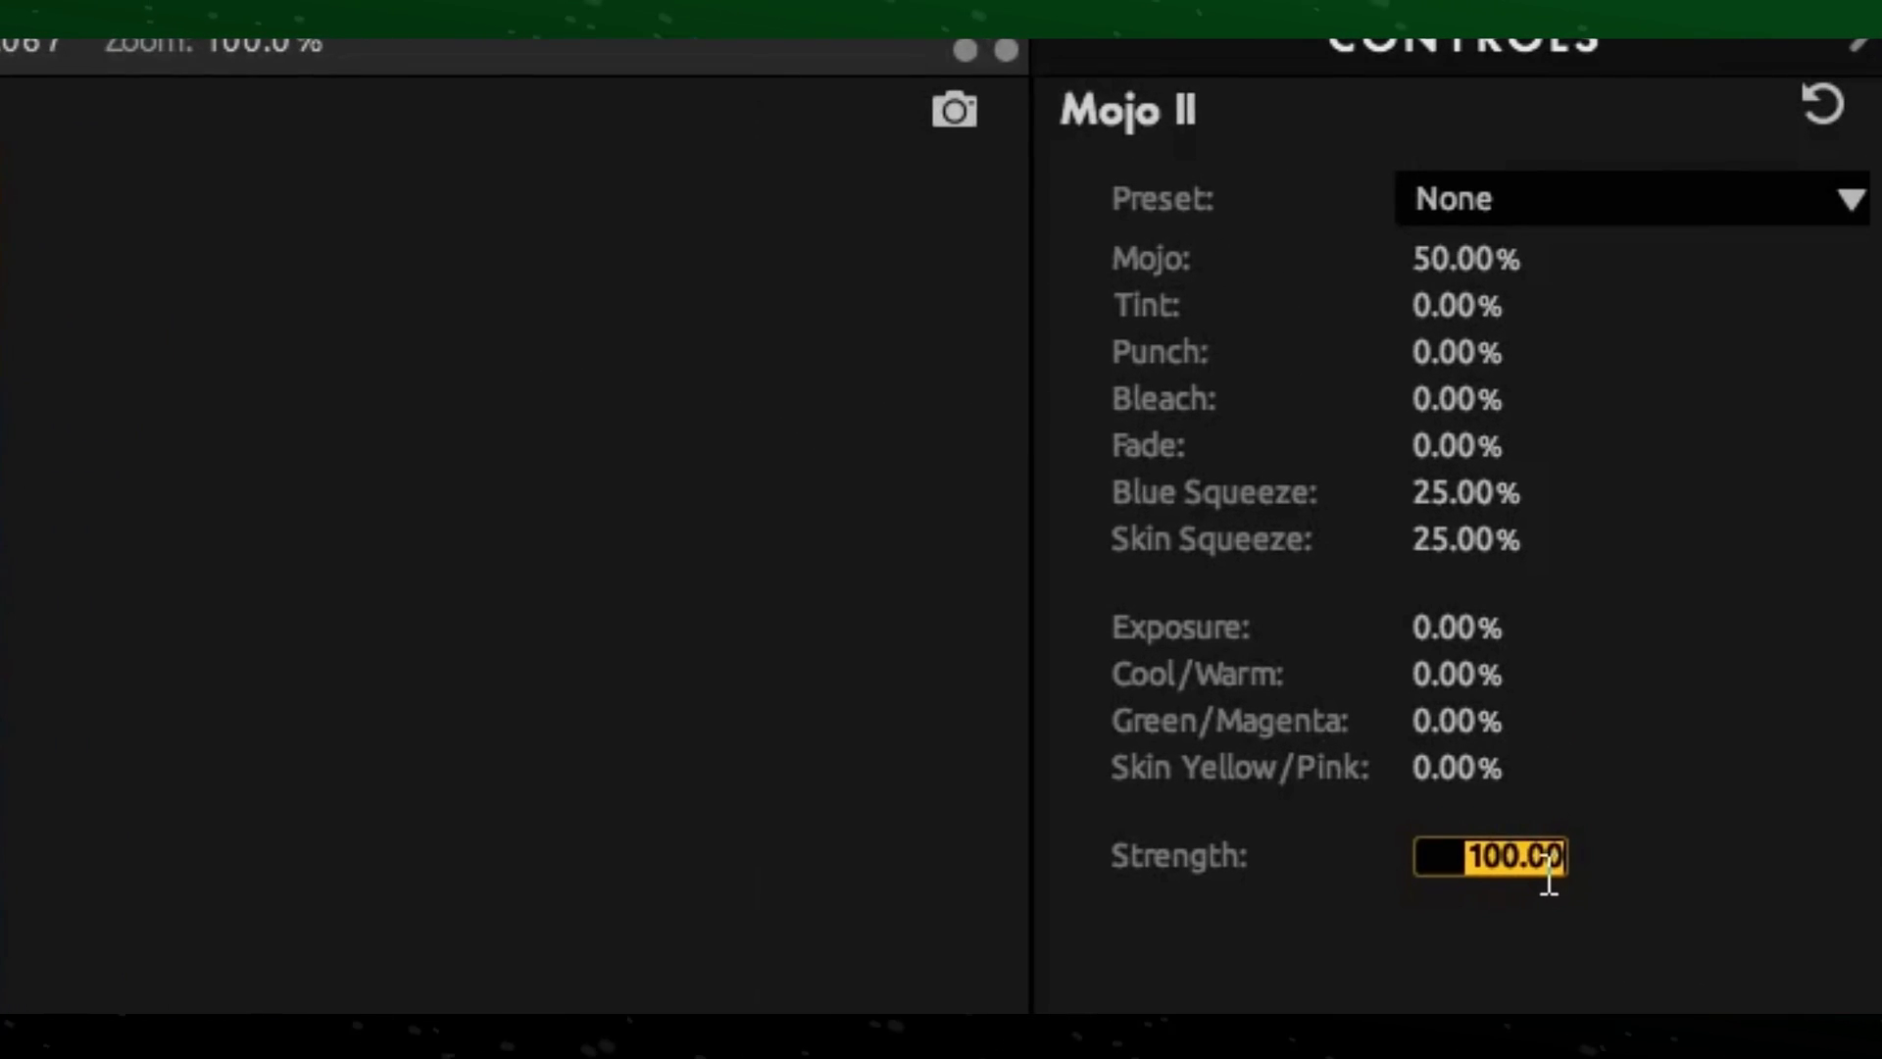
{"action": "type", "text": "20"}
{"action": "key", "text": "Return"}
Add a Color Filter tool to the Matte stage and set its color to white, RGB 0.999 each
{"action": "left_click", "coordinate": [1841, 894]}
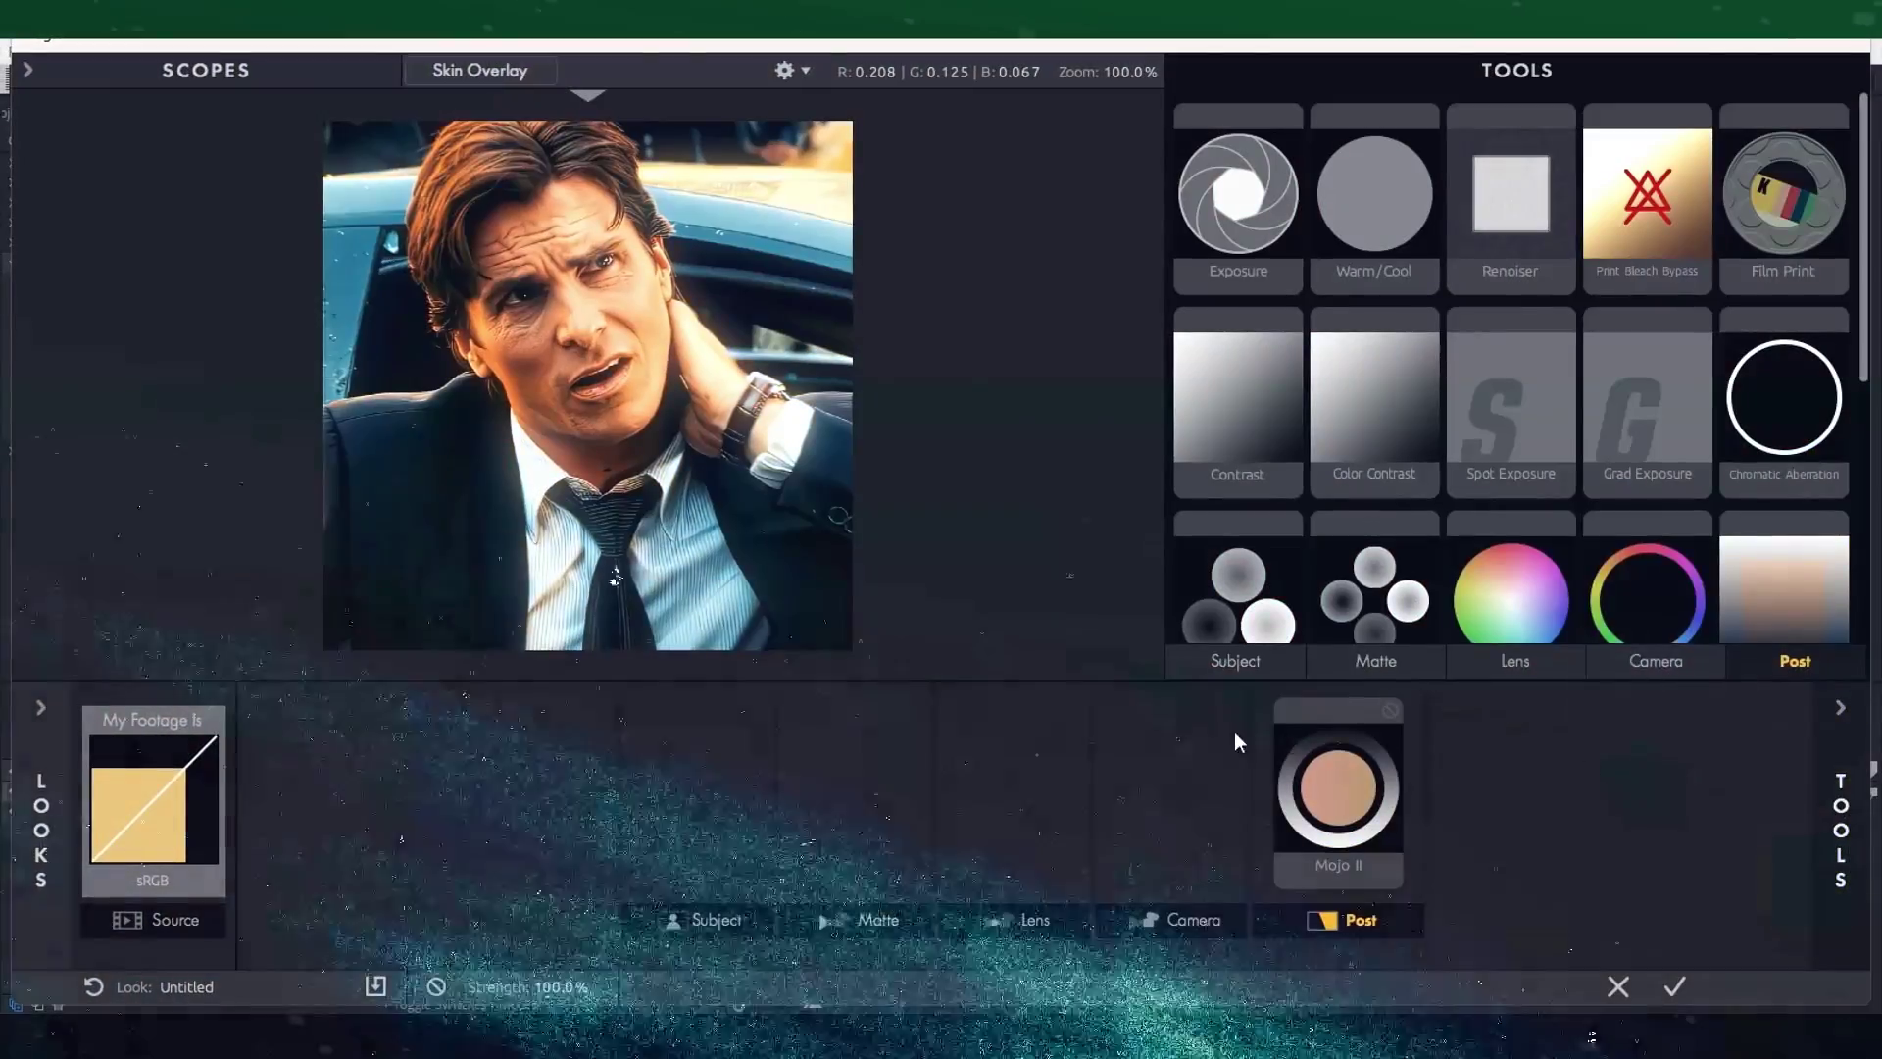
{"action": "left_click", "coordinate": [1604, 737]}
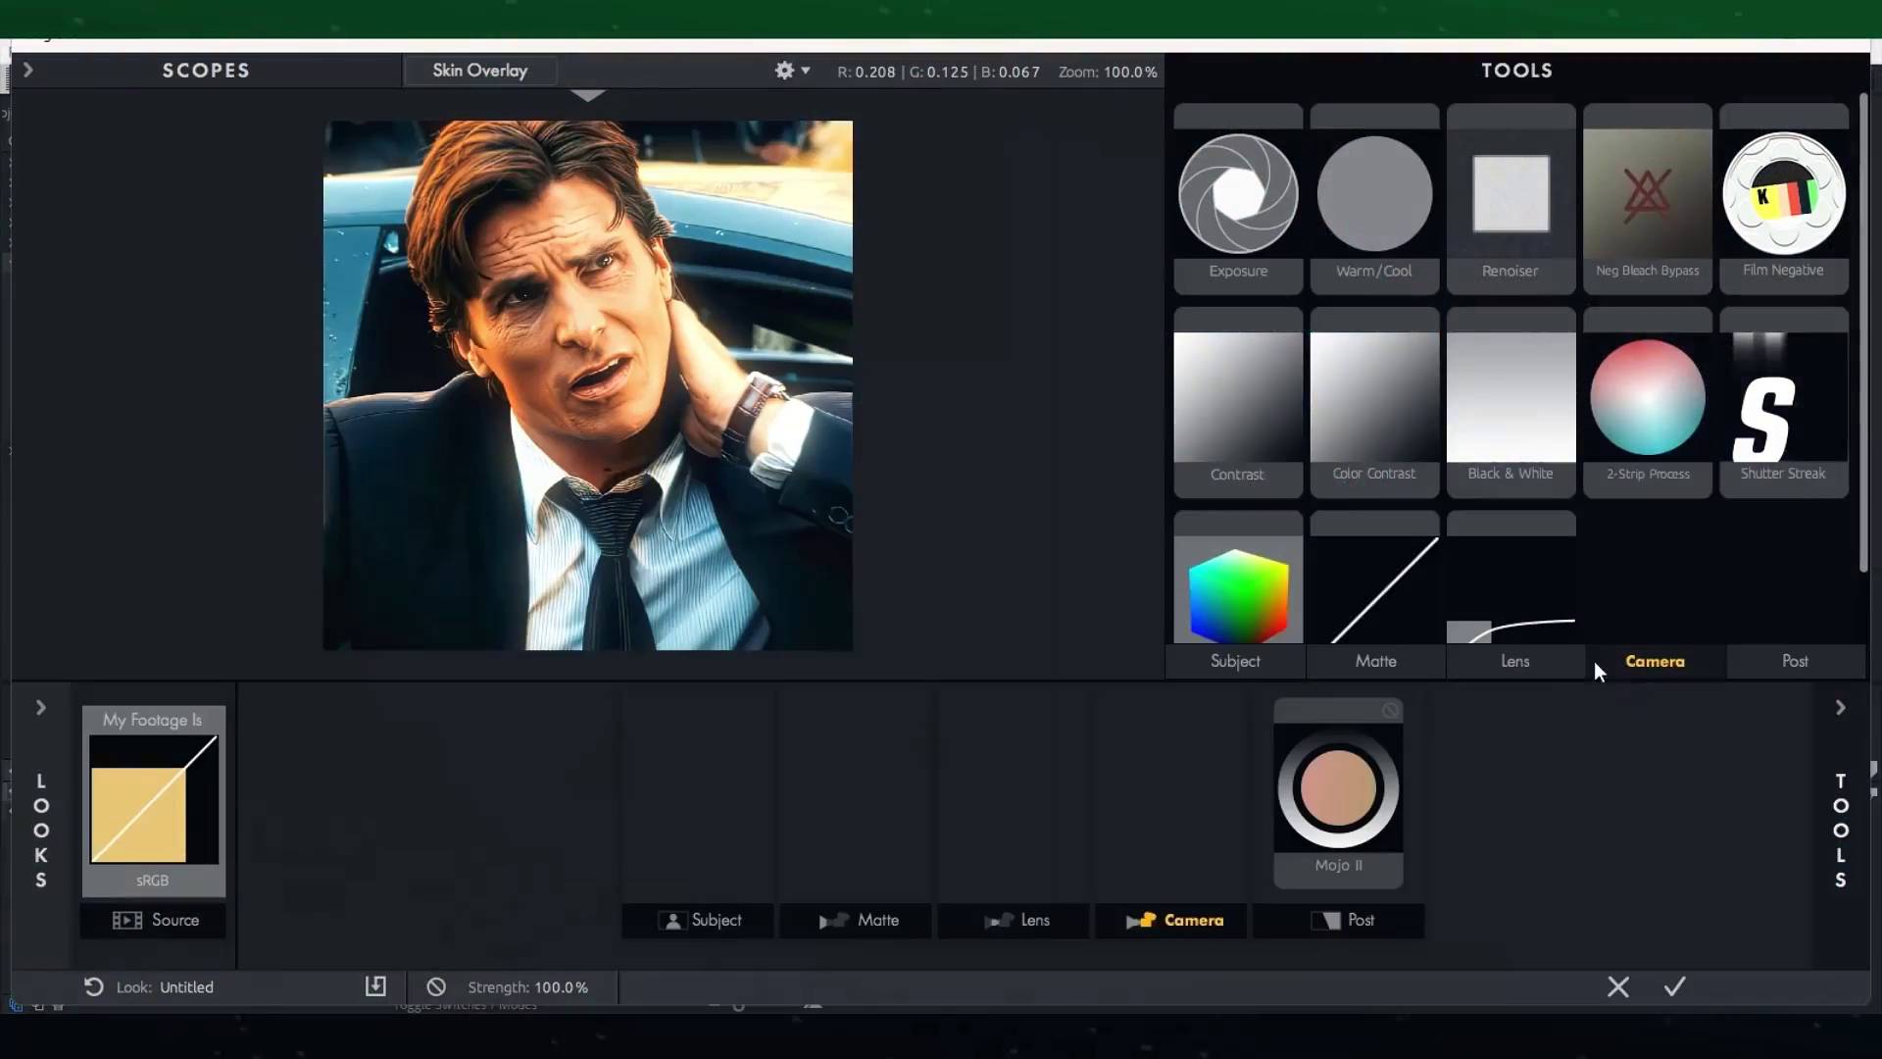
{"action": "left_click", "coordinate": [1490, 669]}
{"action": "left_click", "coordinate": [1395, 670]}
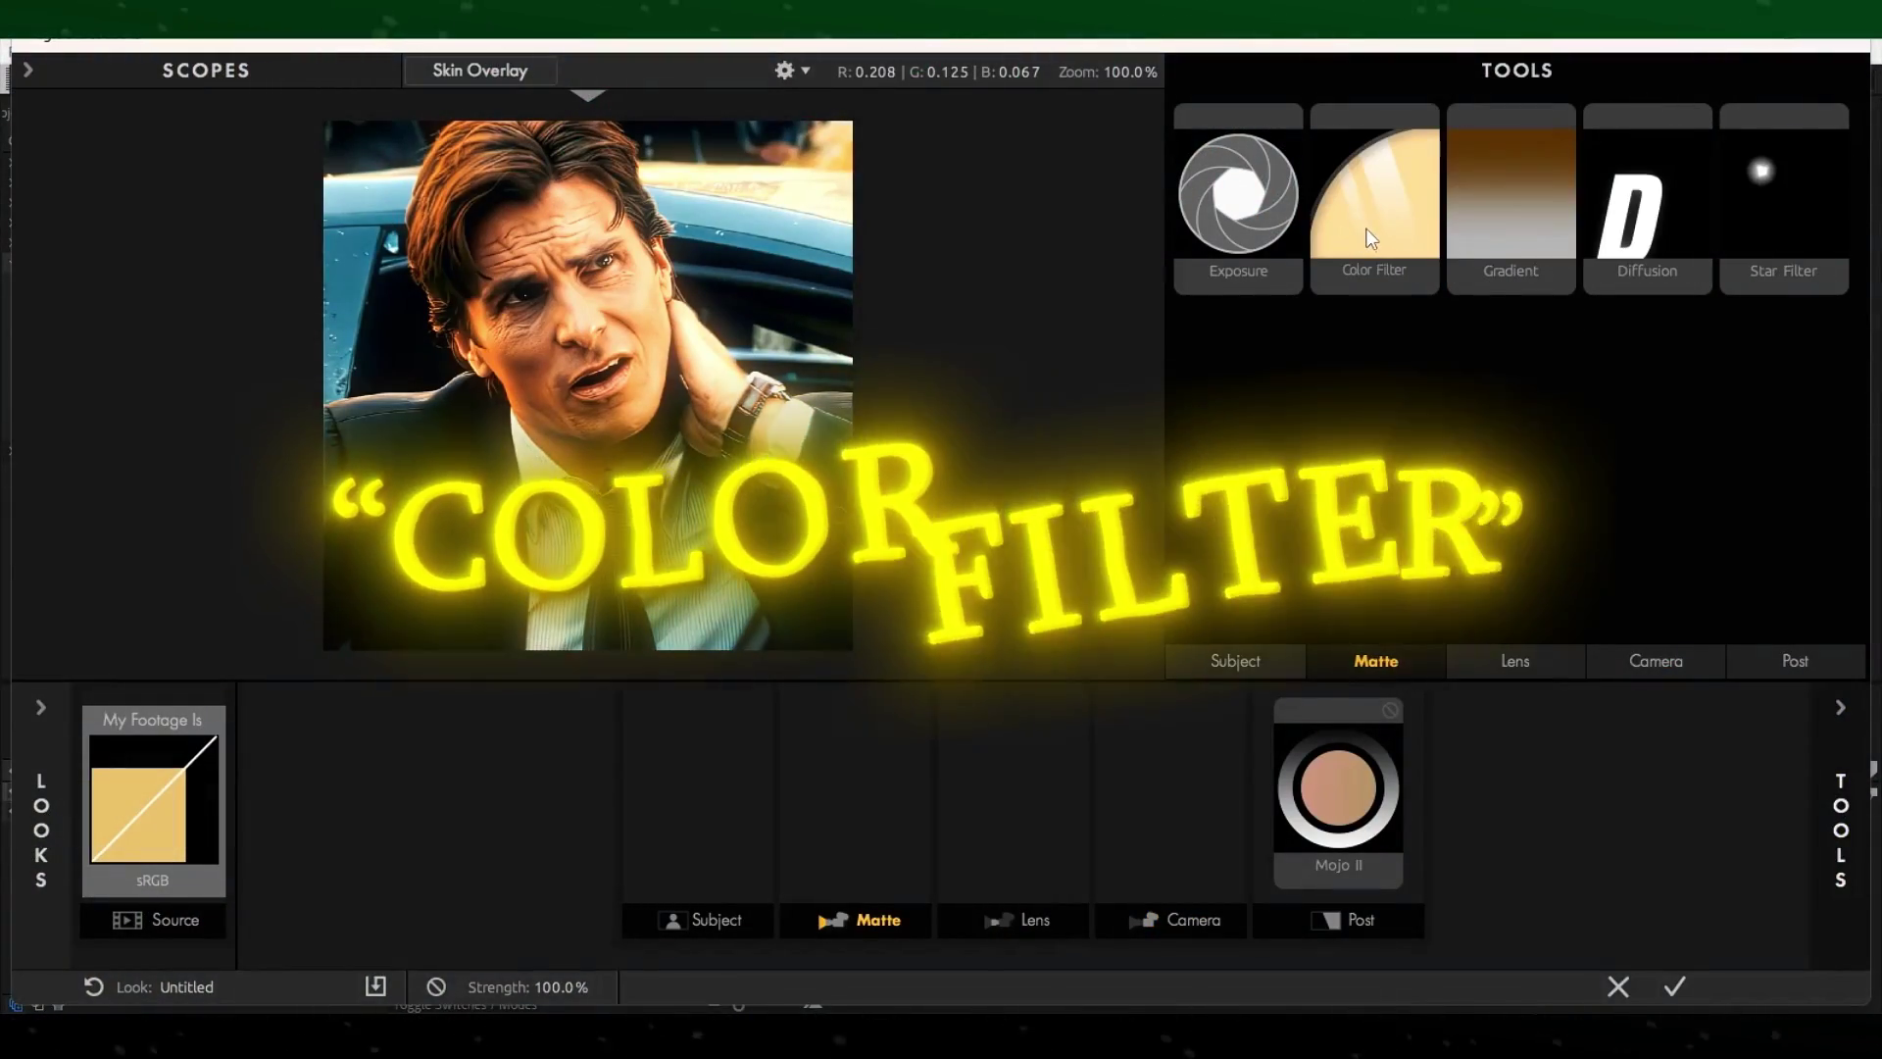
{"action": "double_click", "coordinate": [1372, 239]}
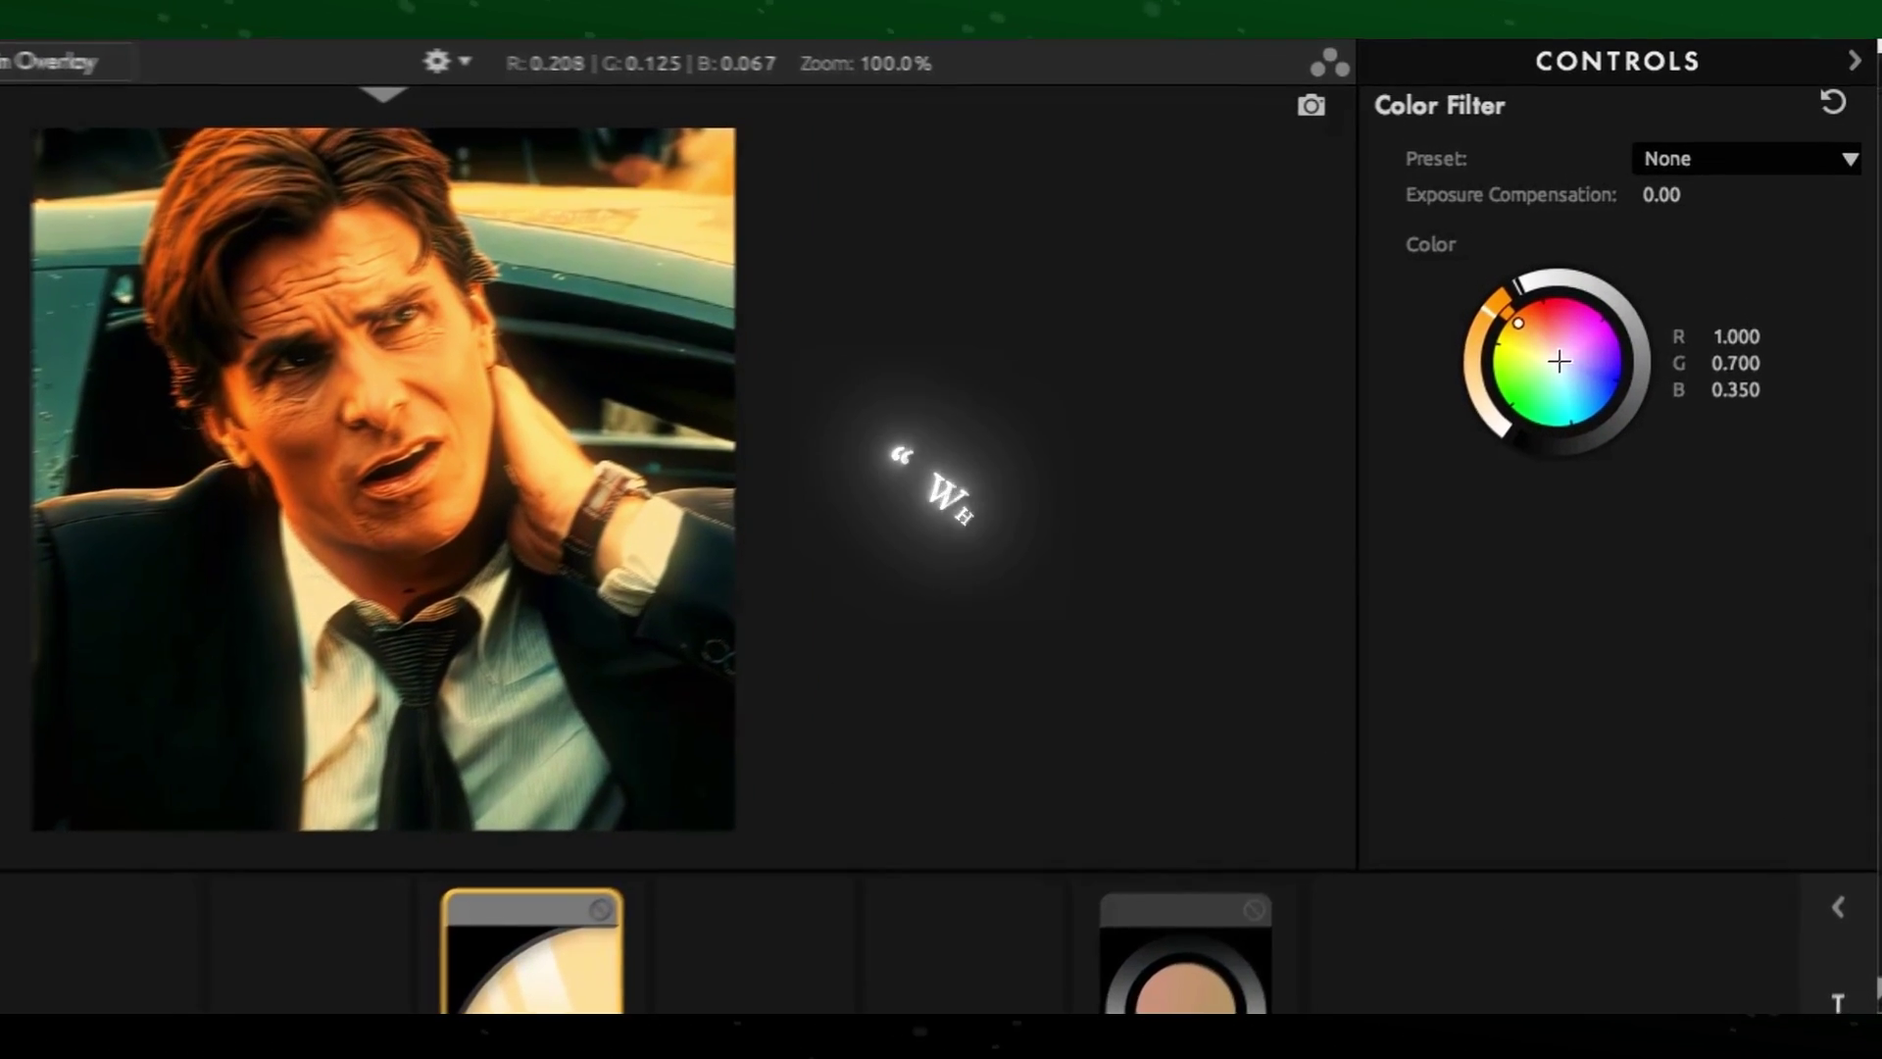
{"action": "left_click_drag", "start_coordinate": [1593, 271], "coordinate": [1625, 302]}
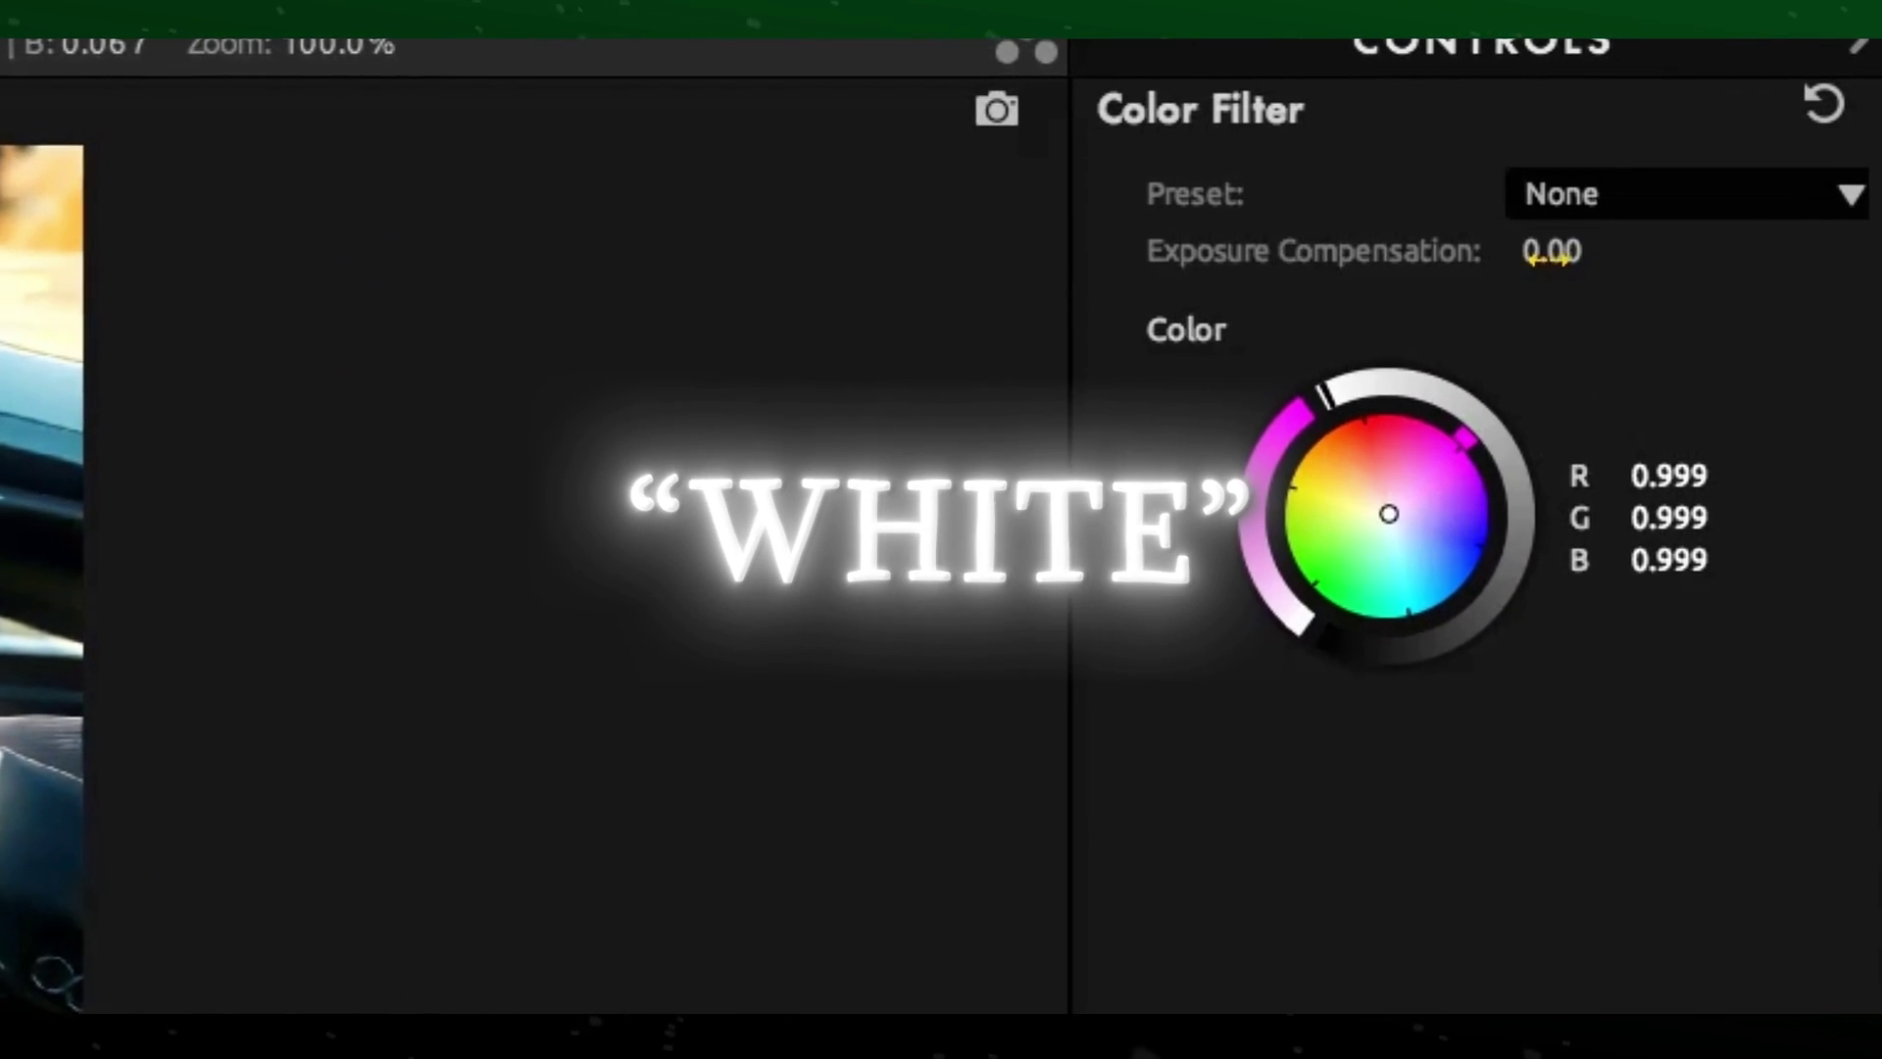
Set the Color Filter's Exposure Compensation to 0.1
{"action": "left_click", "coordinate": [1552, 253]}
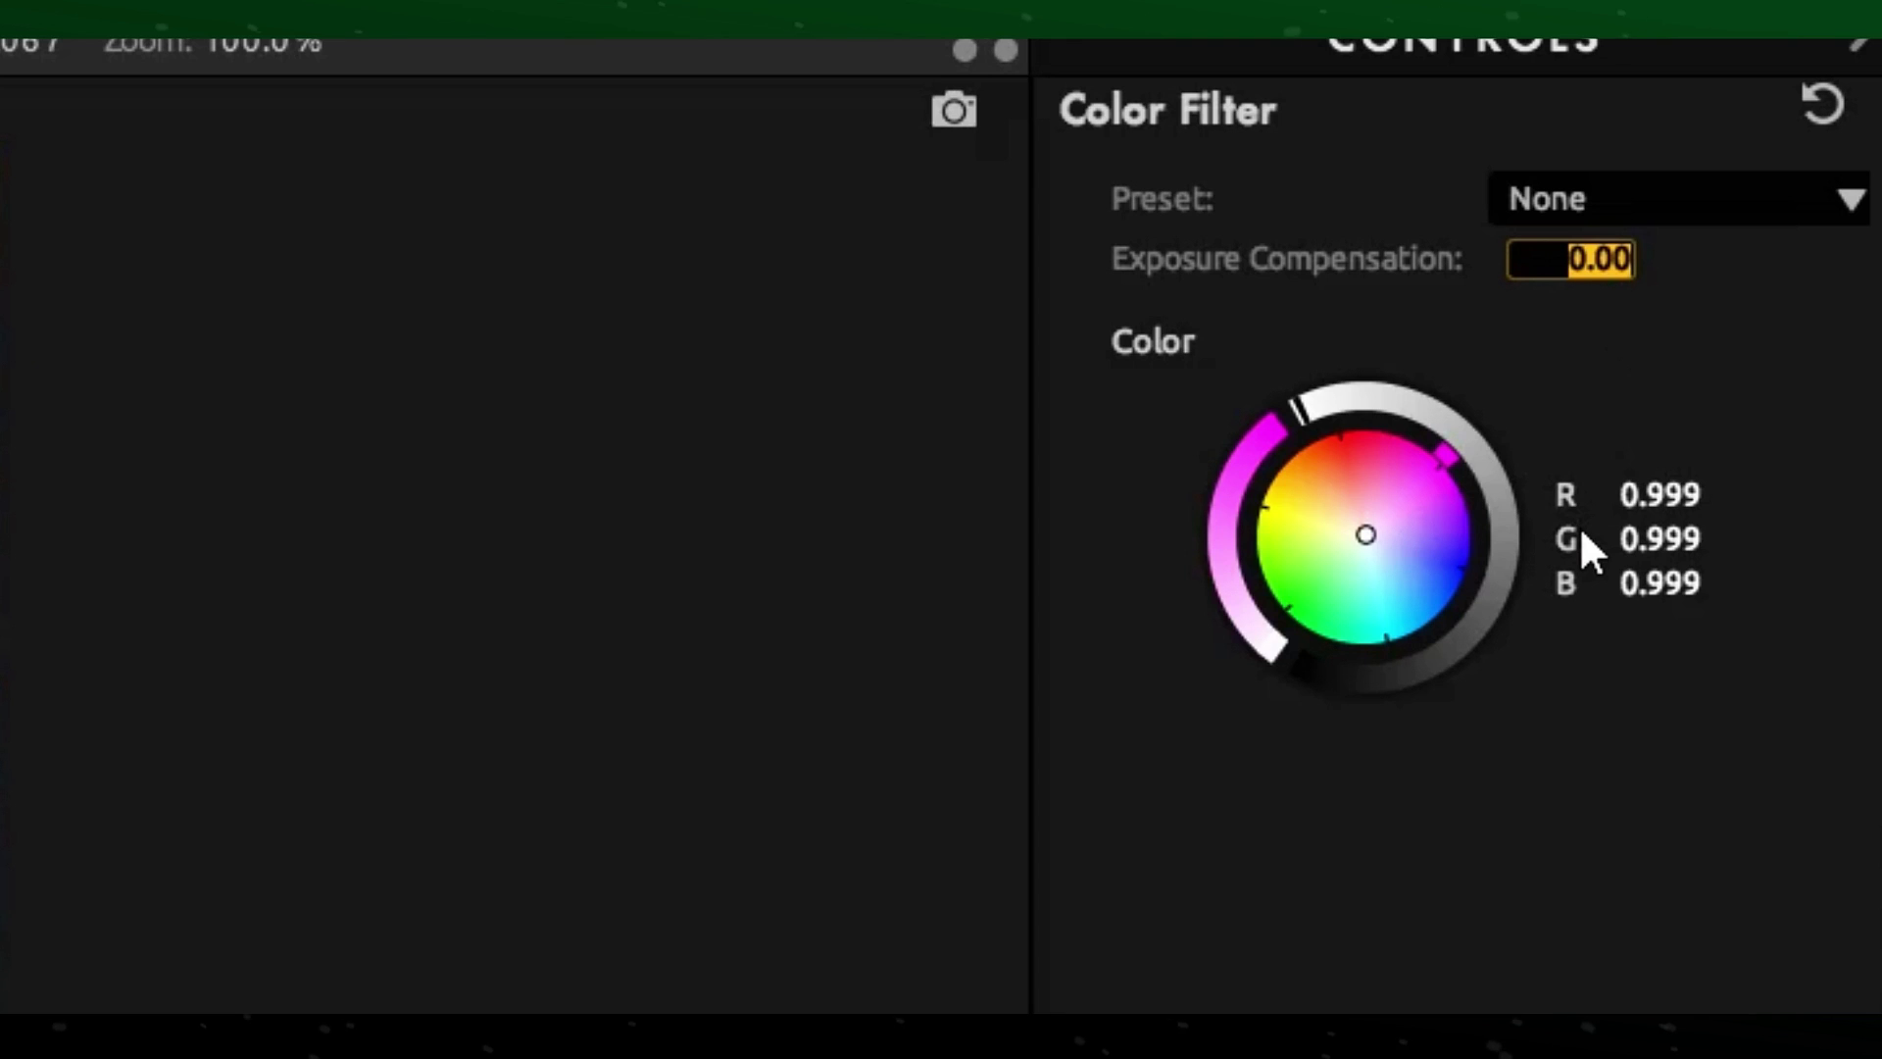
{"action": "type", "text": "0."}
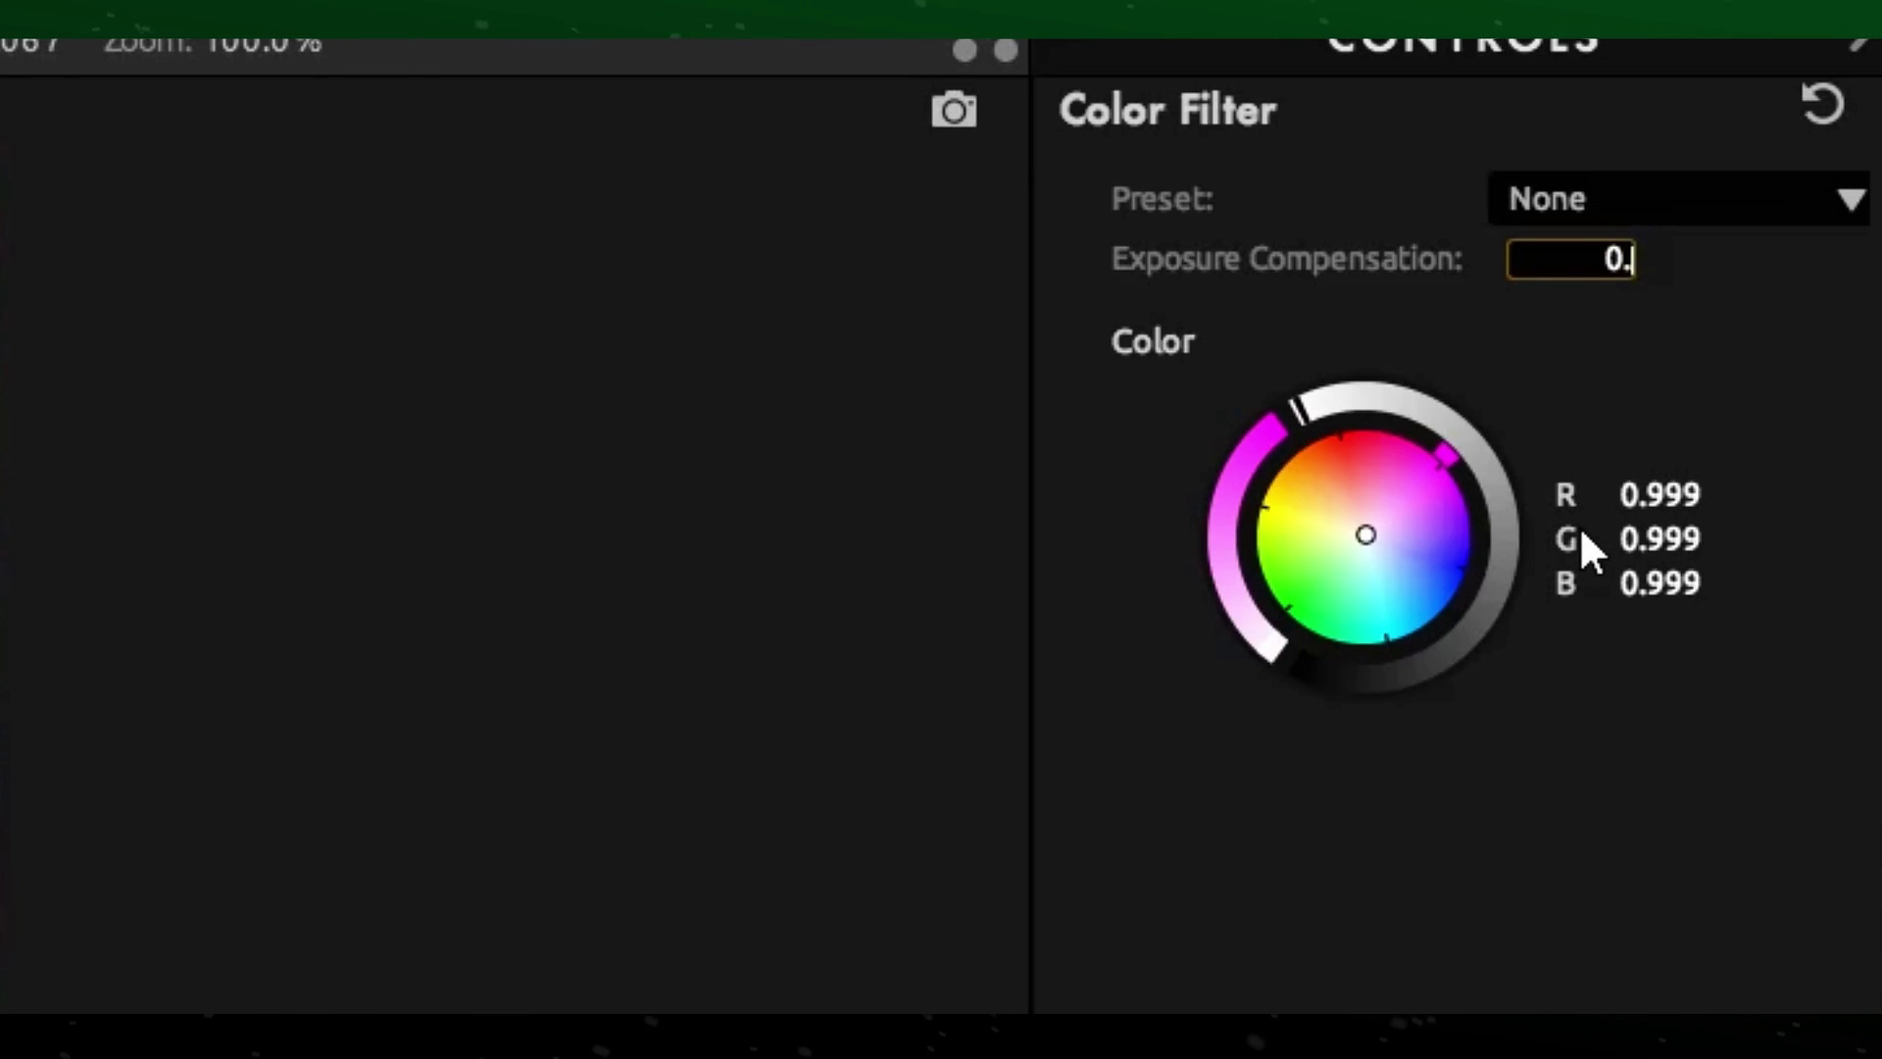
{"action": "type", "text": "1"}
{"action": "key", "text": "Return"}
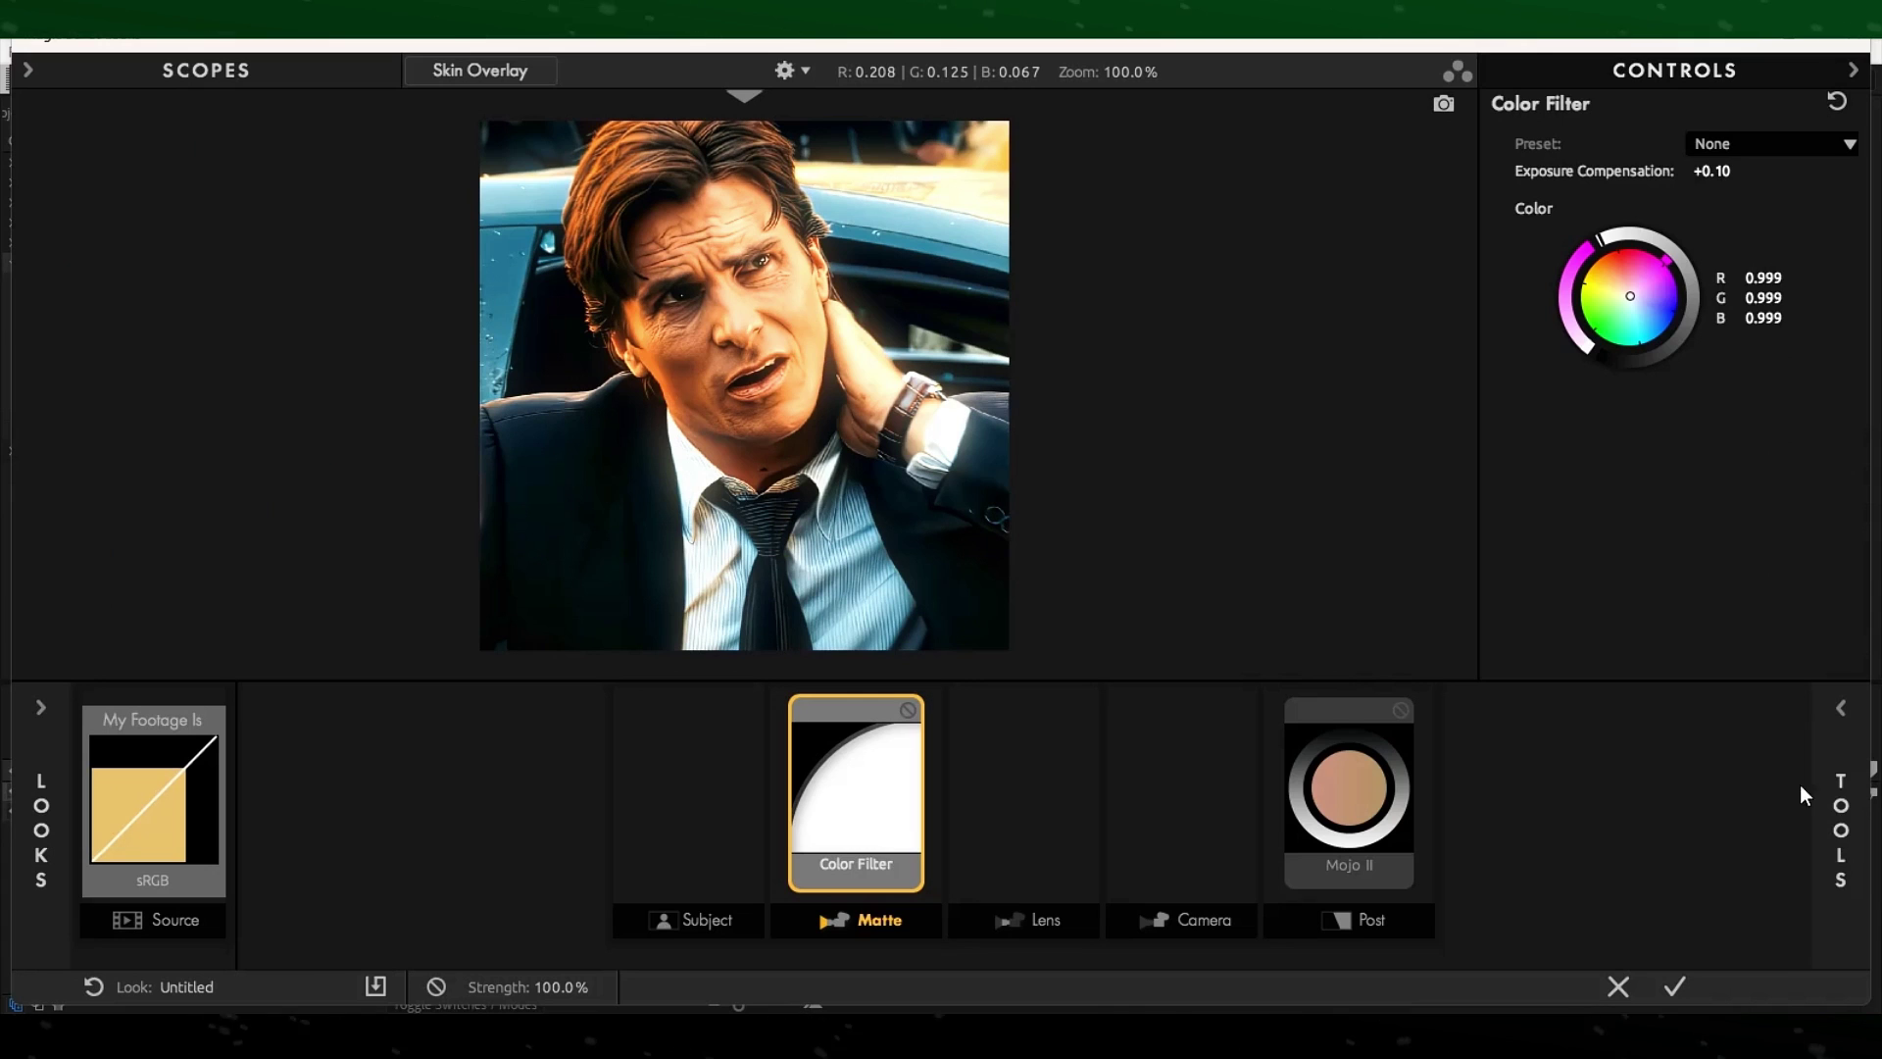
Add an Exposure tool to the Matte stage with Stops at -0.20 and apply the Looks 2 look
{"action": "left_click", "coordinate": [1841, 814]}
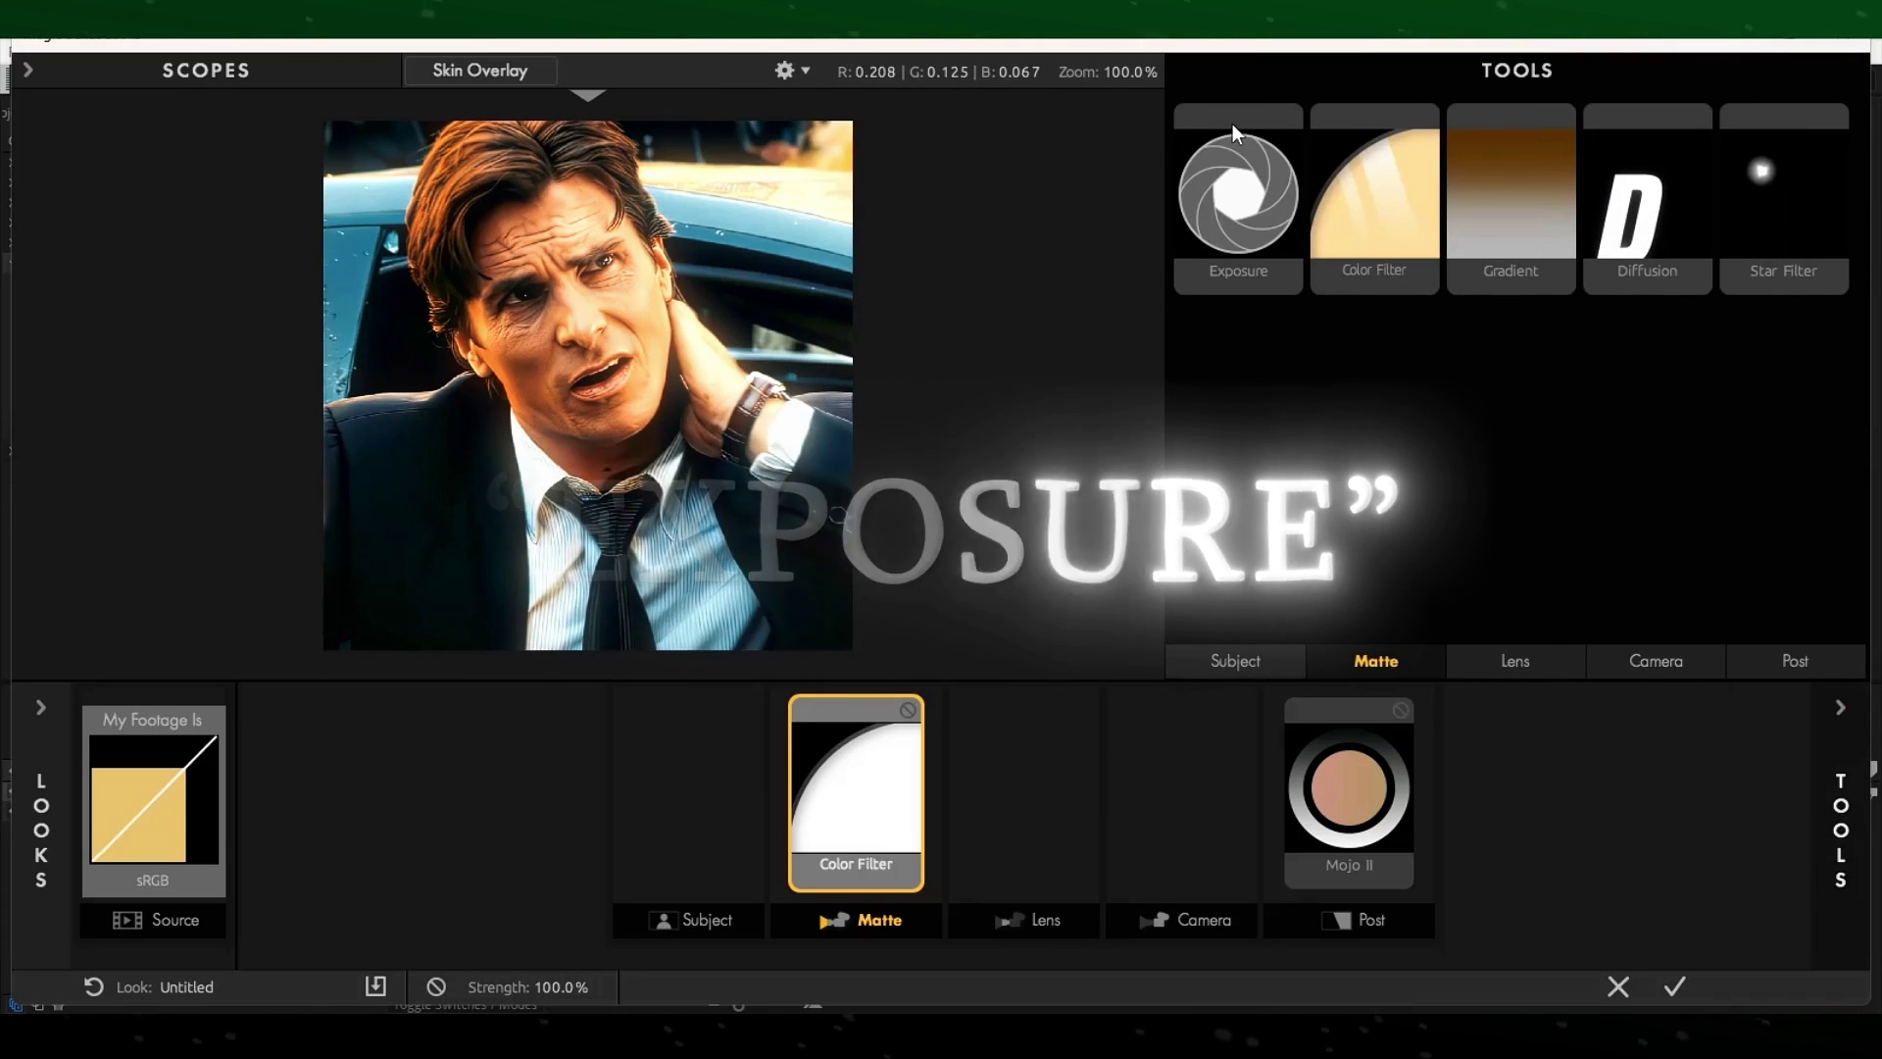
{"action": "double_click", "coordinate": [1235, 138]}
{"action": "left_click", "coordinate": [1841, 814]}
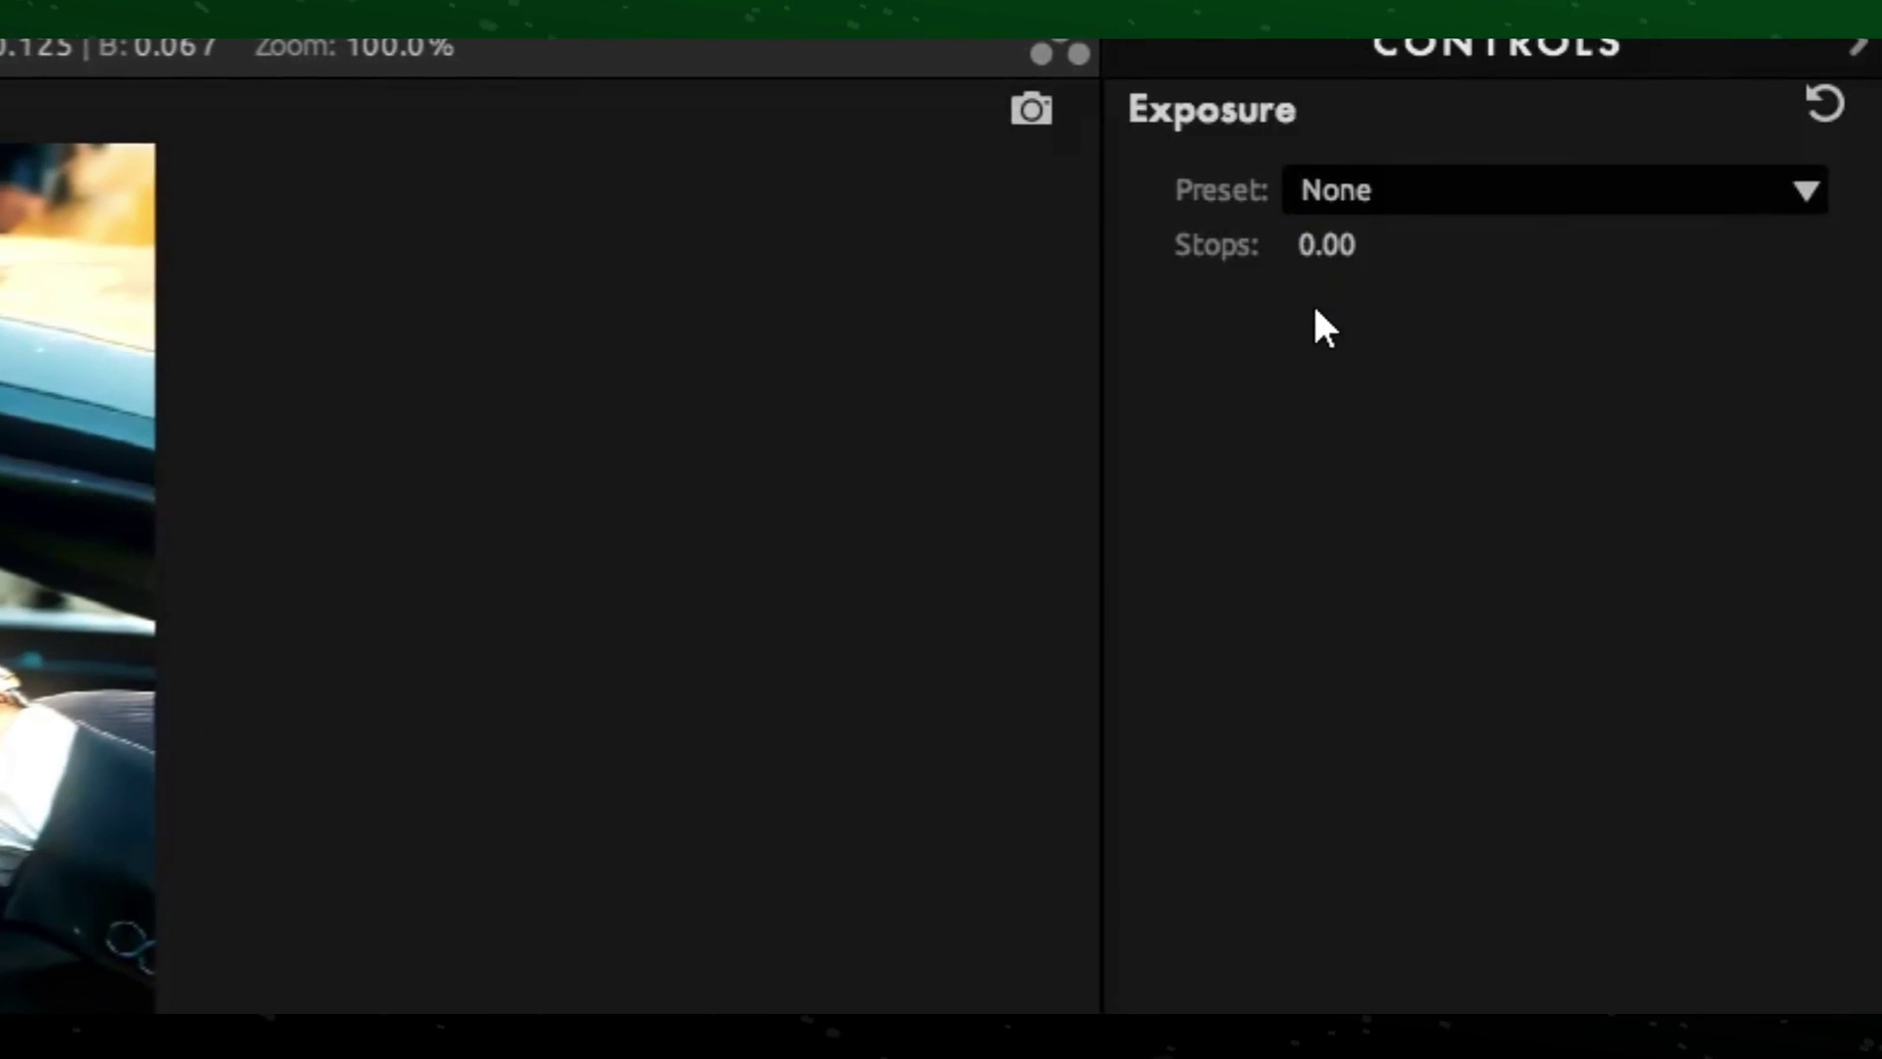
{"action": "left_click_drag", "start_coordinate": [1309, 259], "coordinate": [1307, 334]}
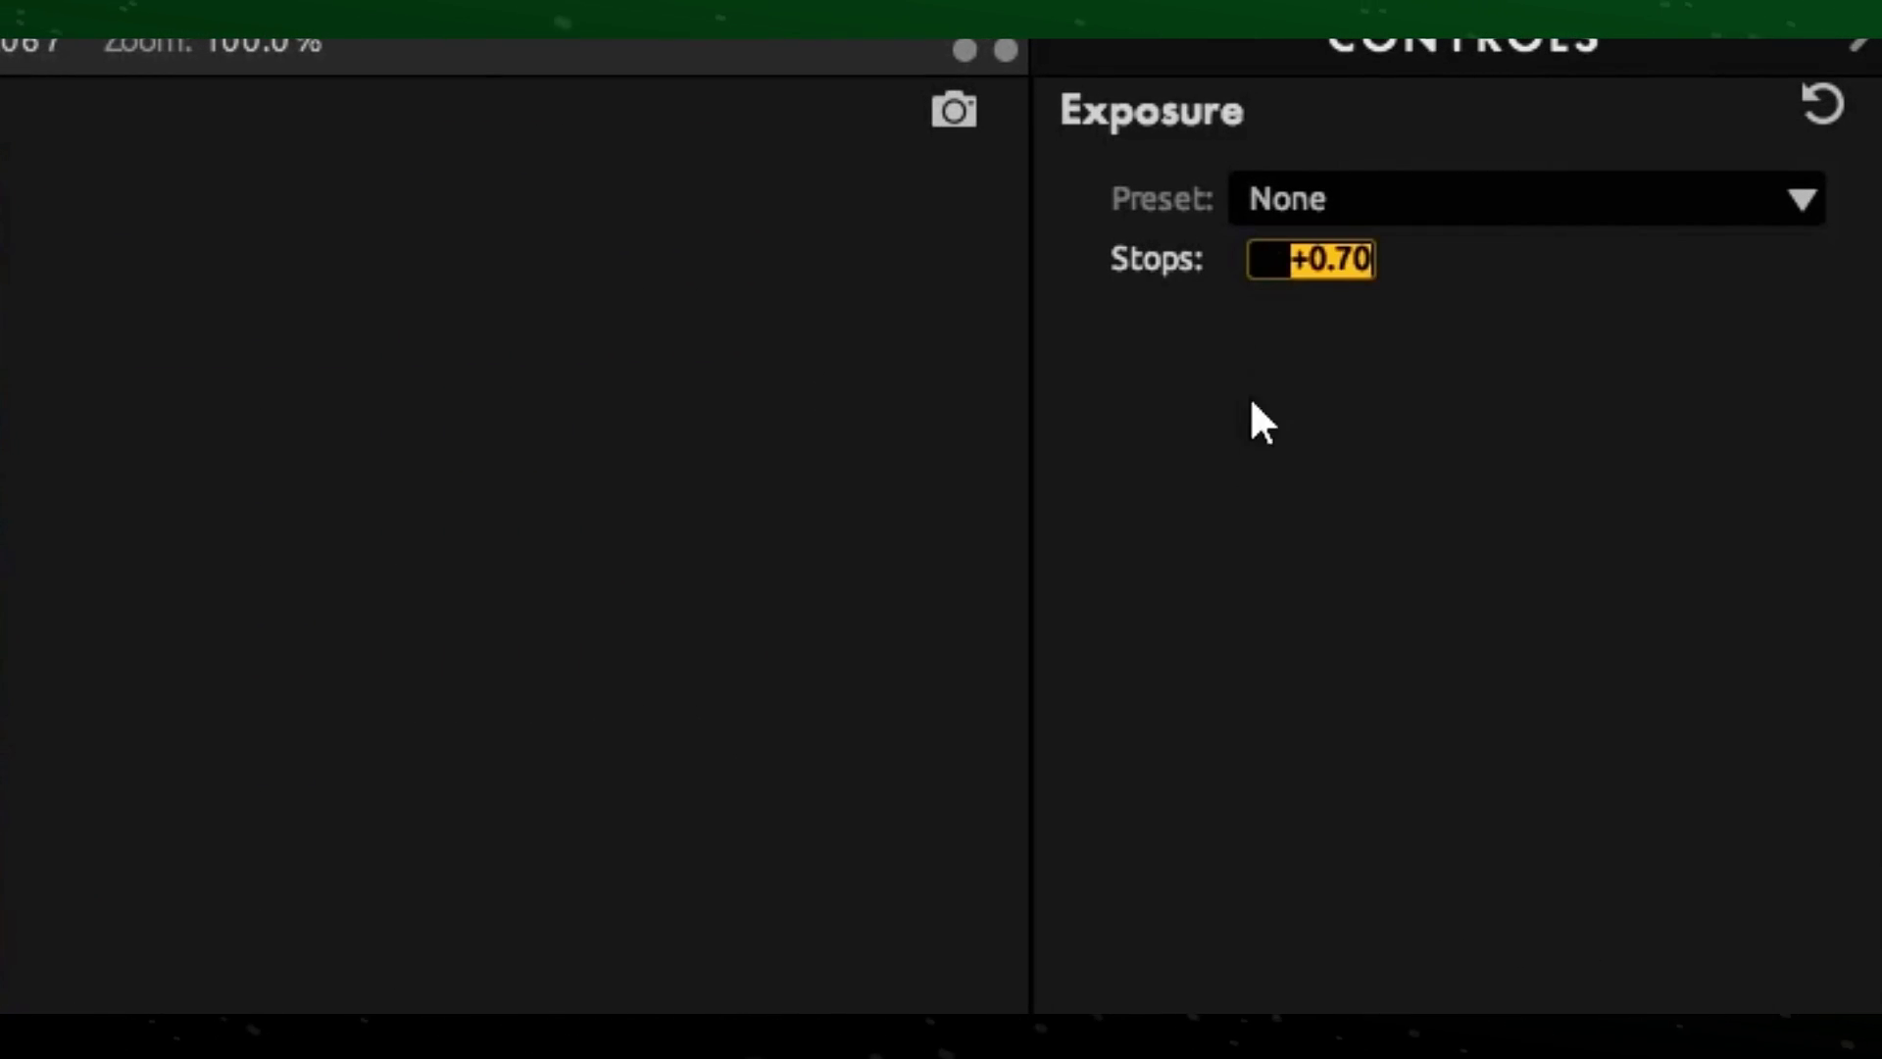
{"action": "type", "text": "-"}
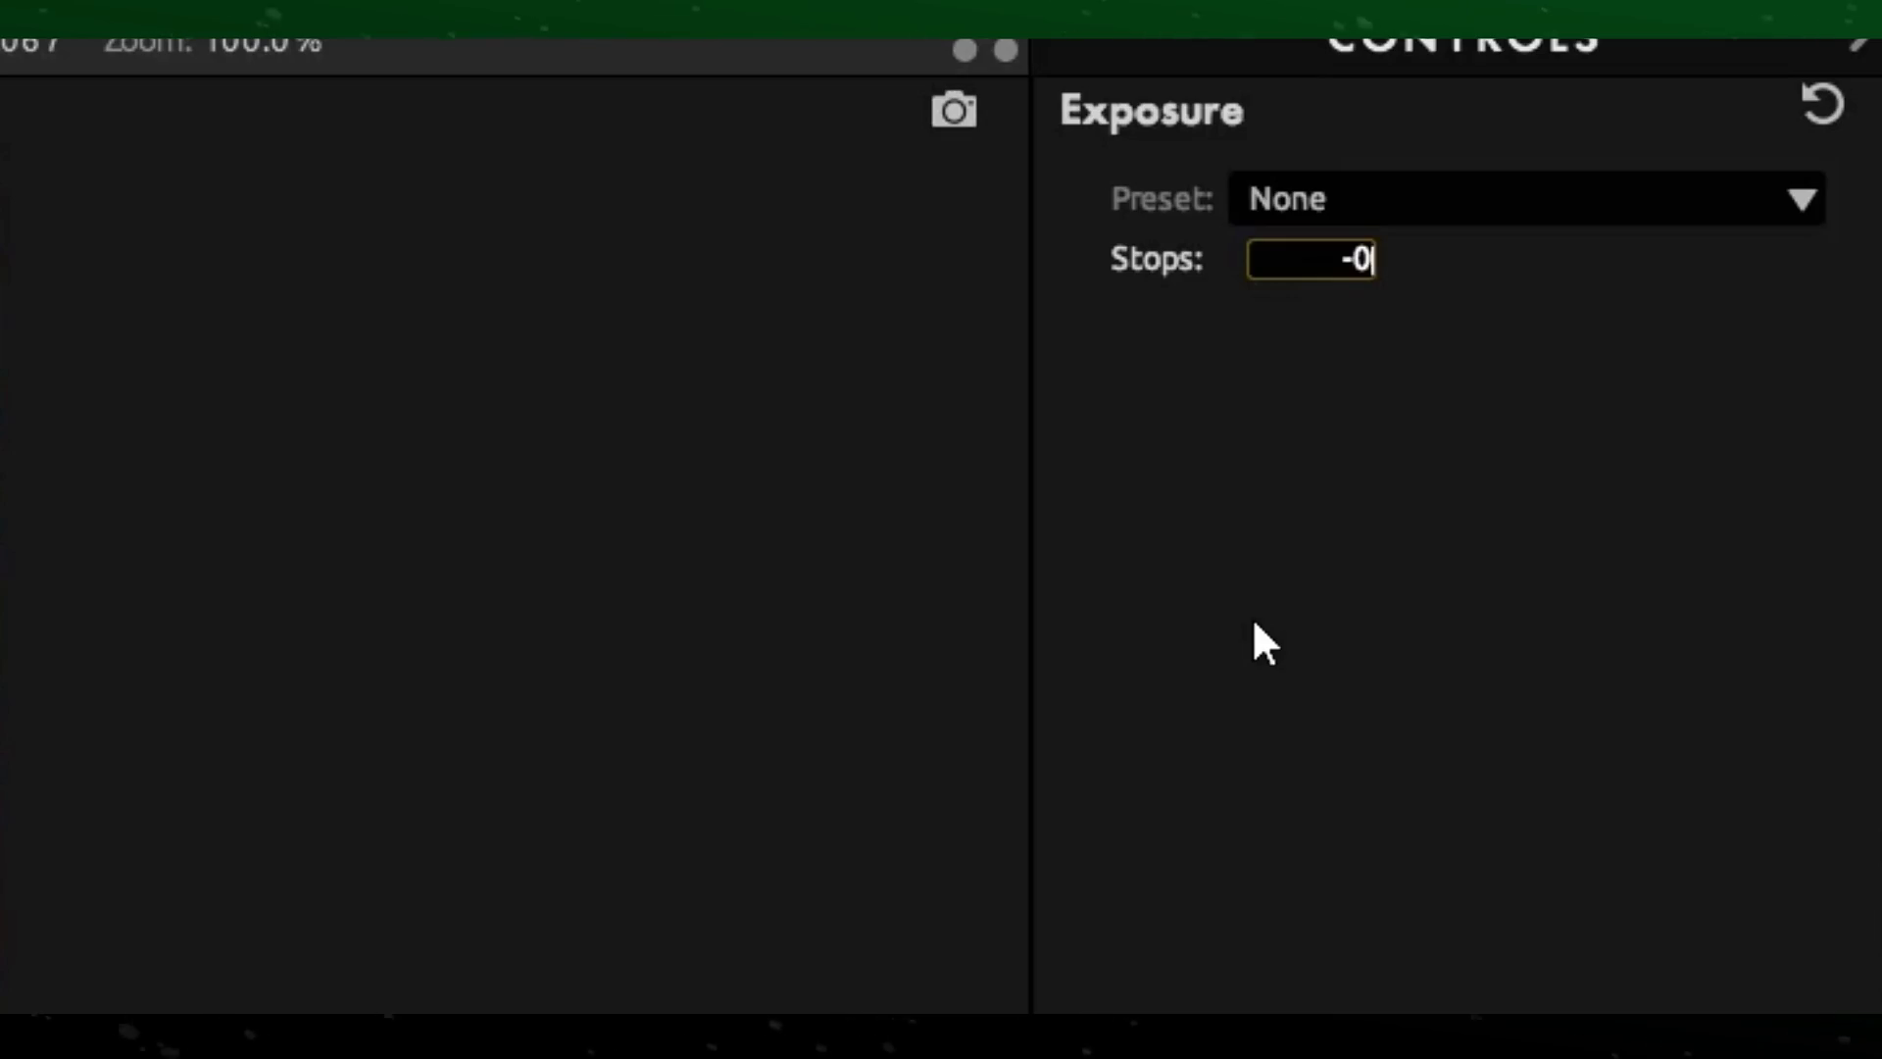
{"action": "type", "text": "0.20"}
{"action": "key", "text": "Return"}
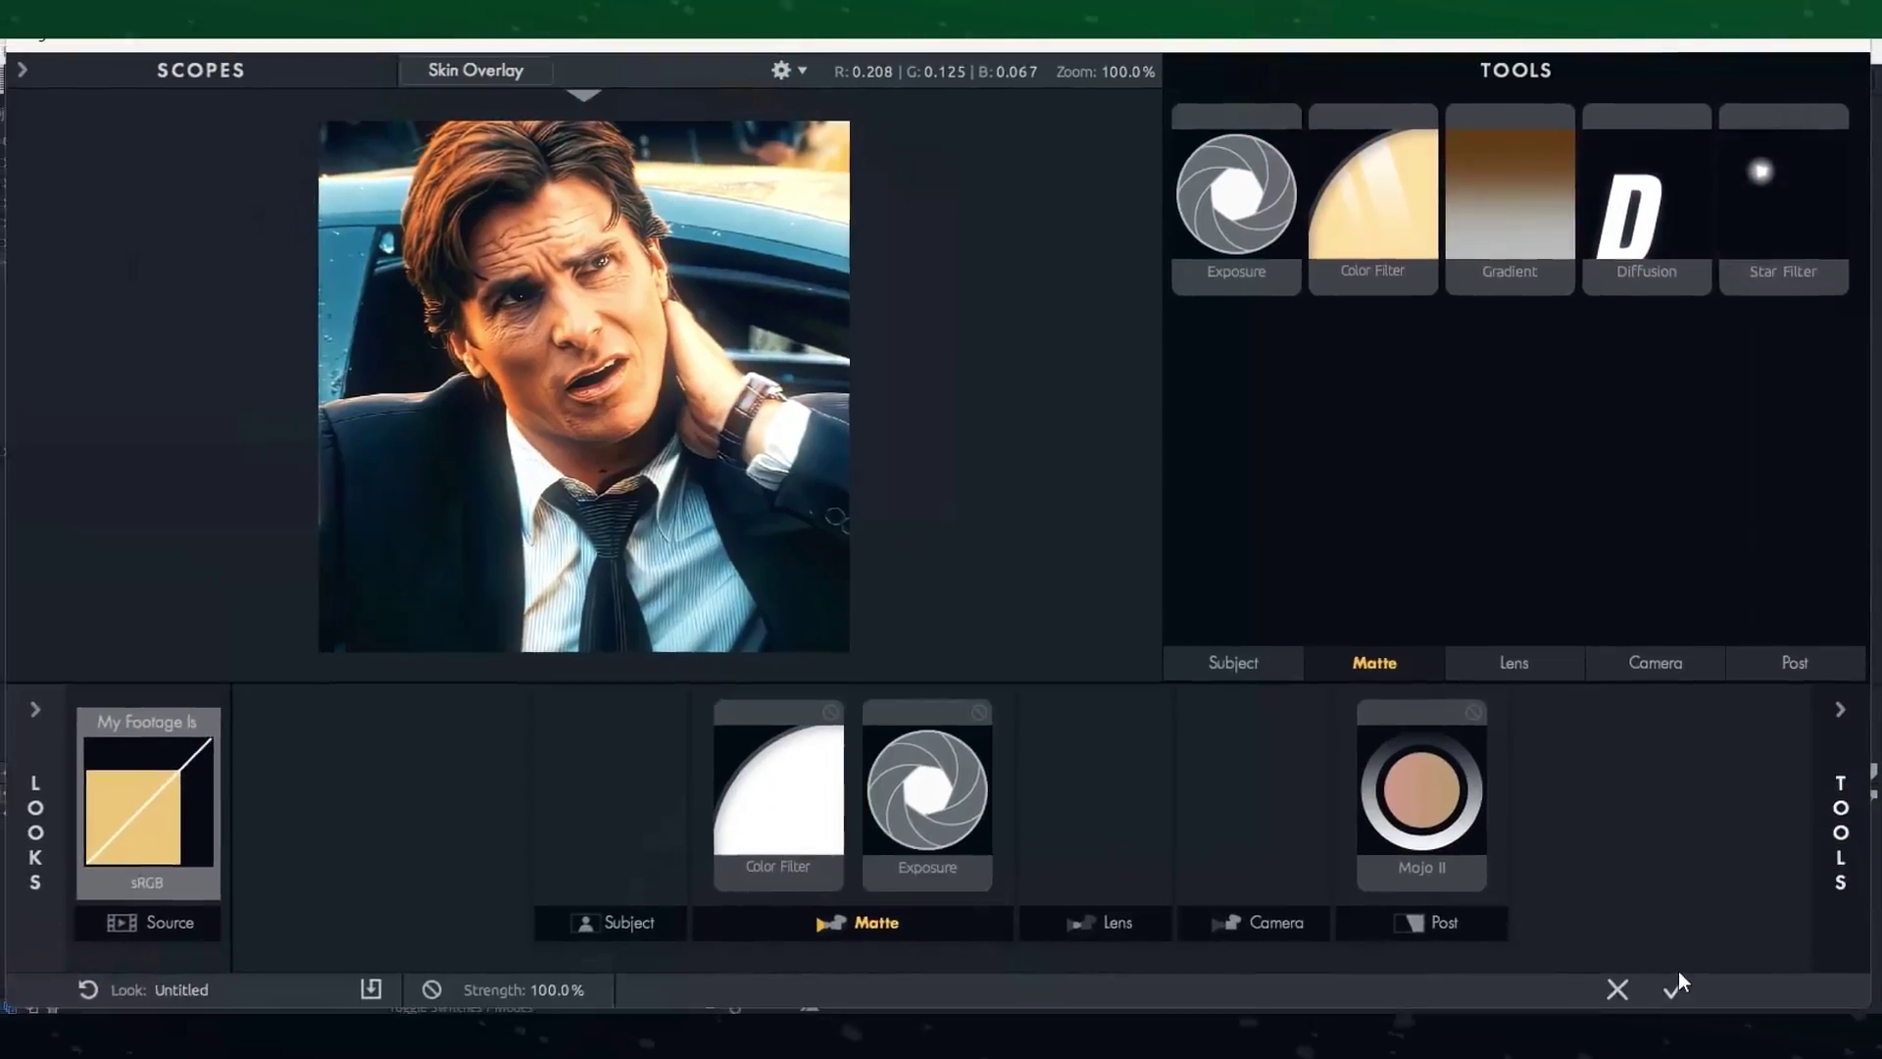
{"action": "left_click", "coordinate": [1676, 973]}
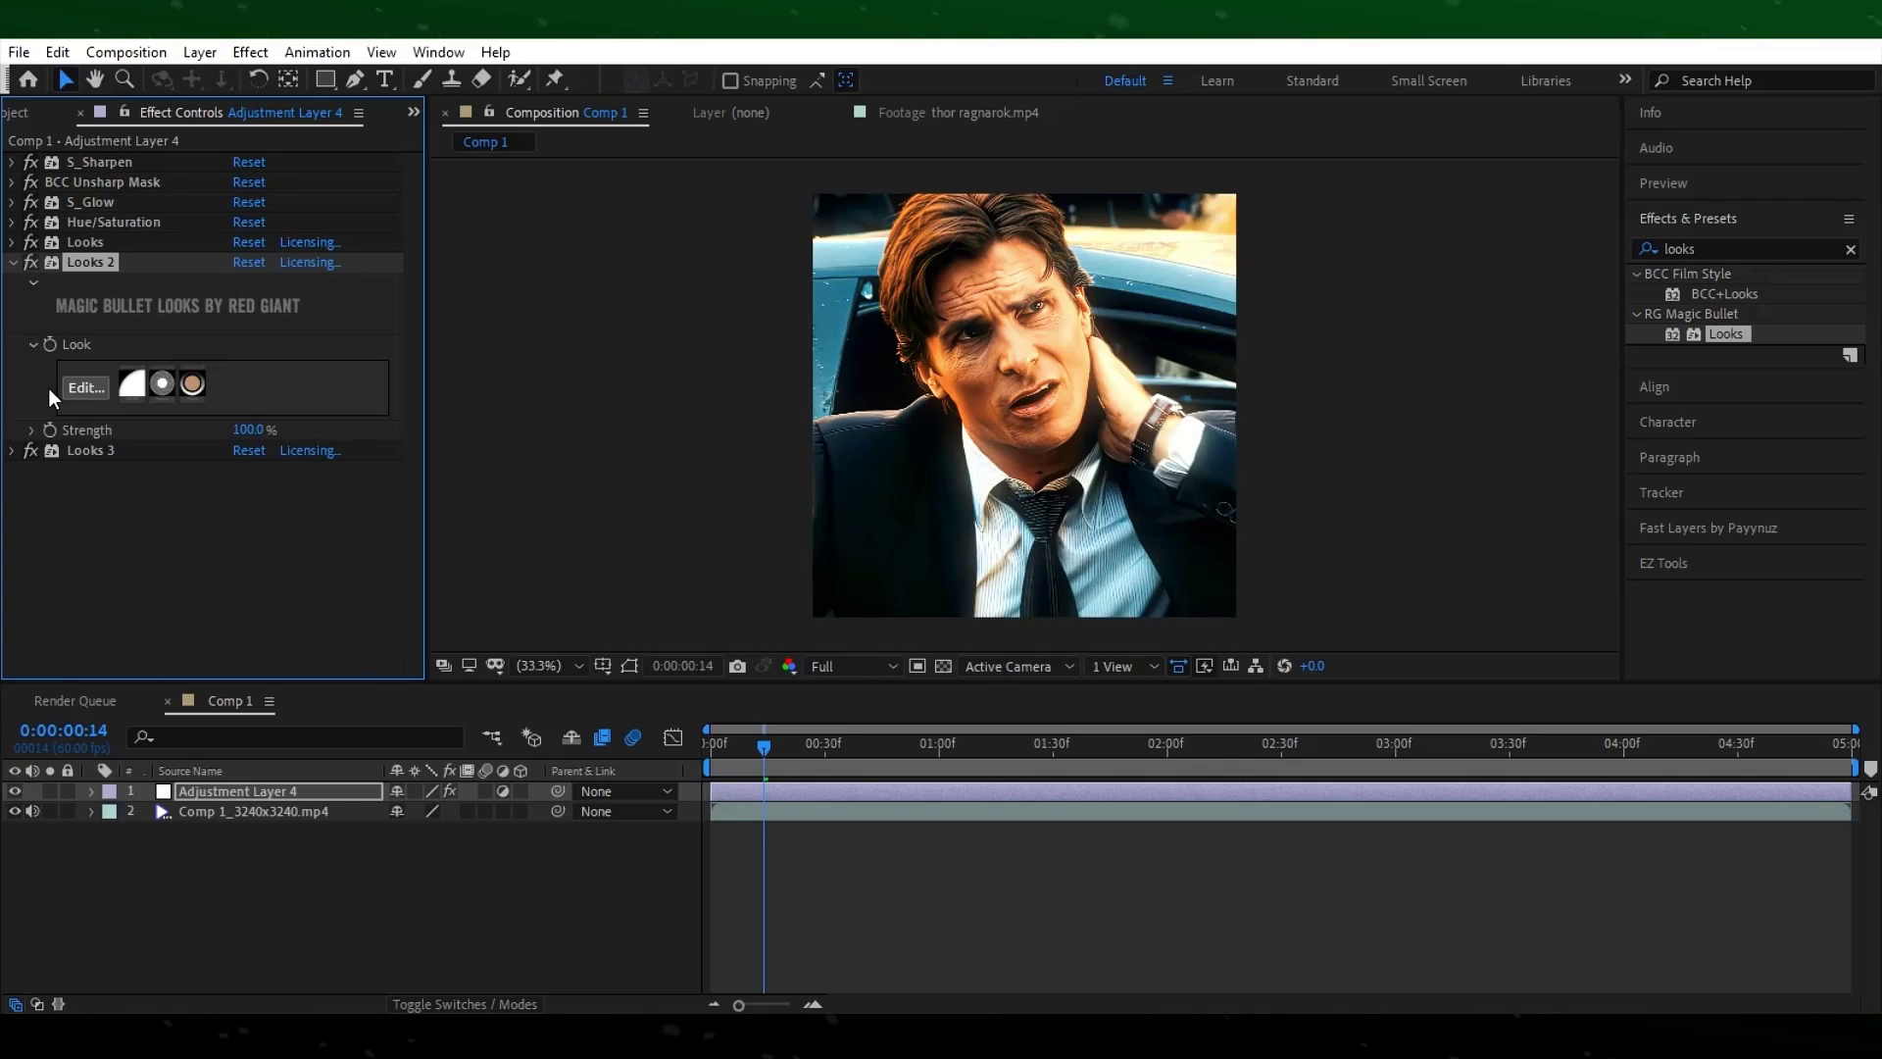
Open the Looks 3 effect for editing and add a Diffusion tool to the Matte stage
{"action": "left_click", "coordinate": [12, 261]}
{"action": "left_click", "coordinate": [13, 282]}
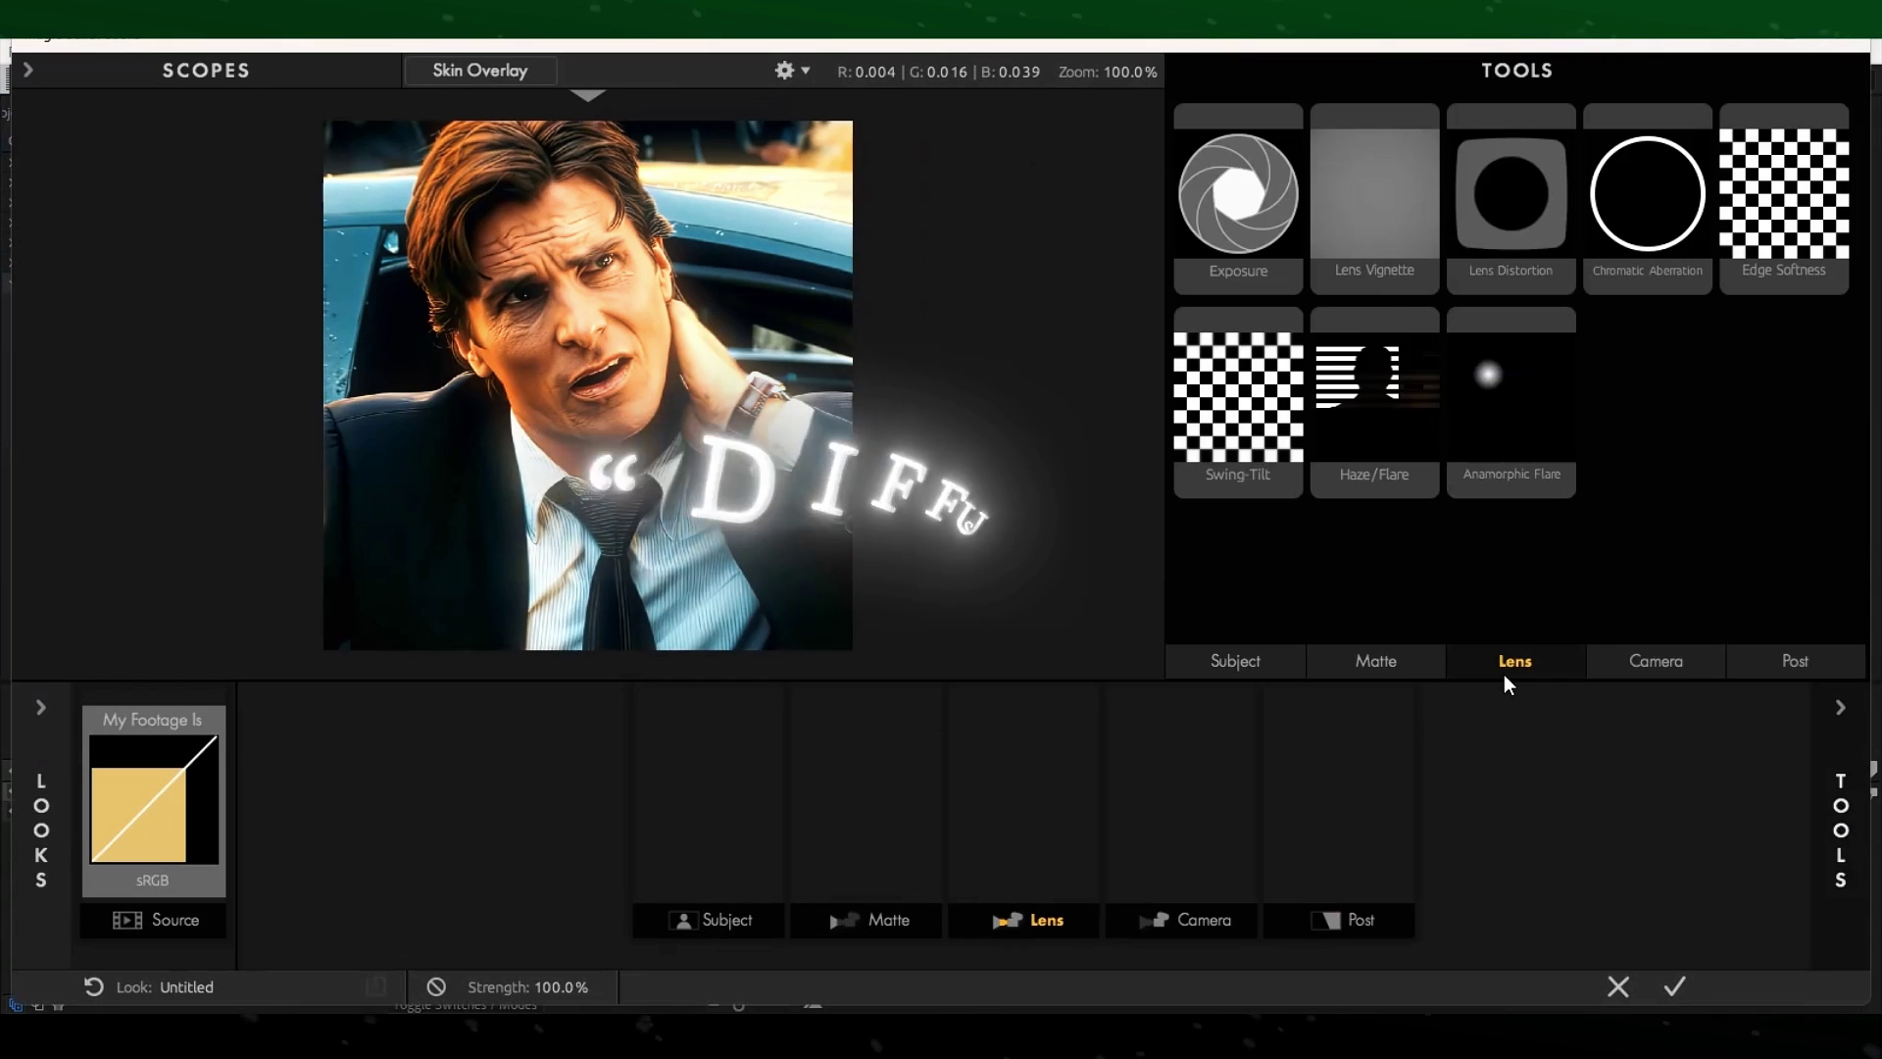
{"action": "left_click", "coordinate": [1397, 661]}
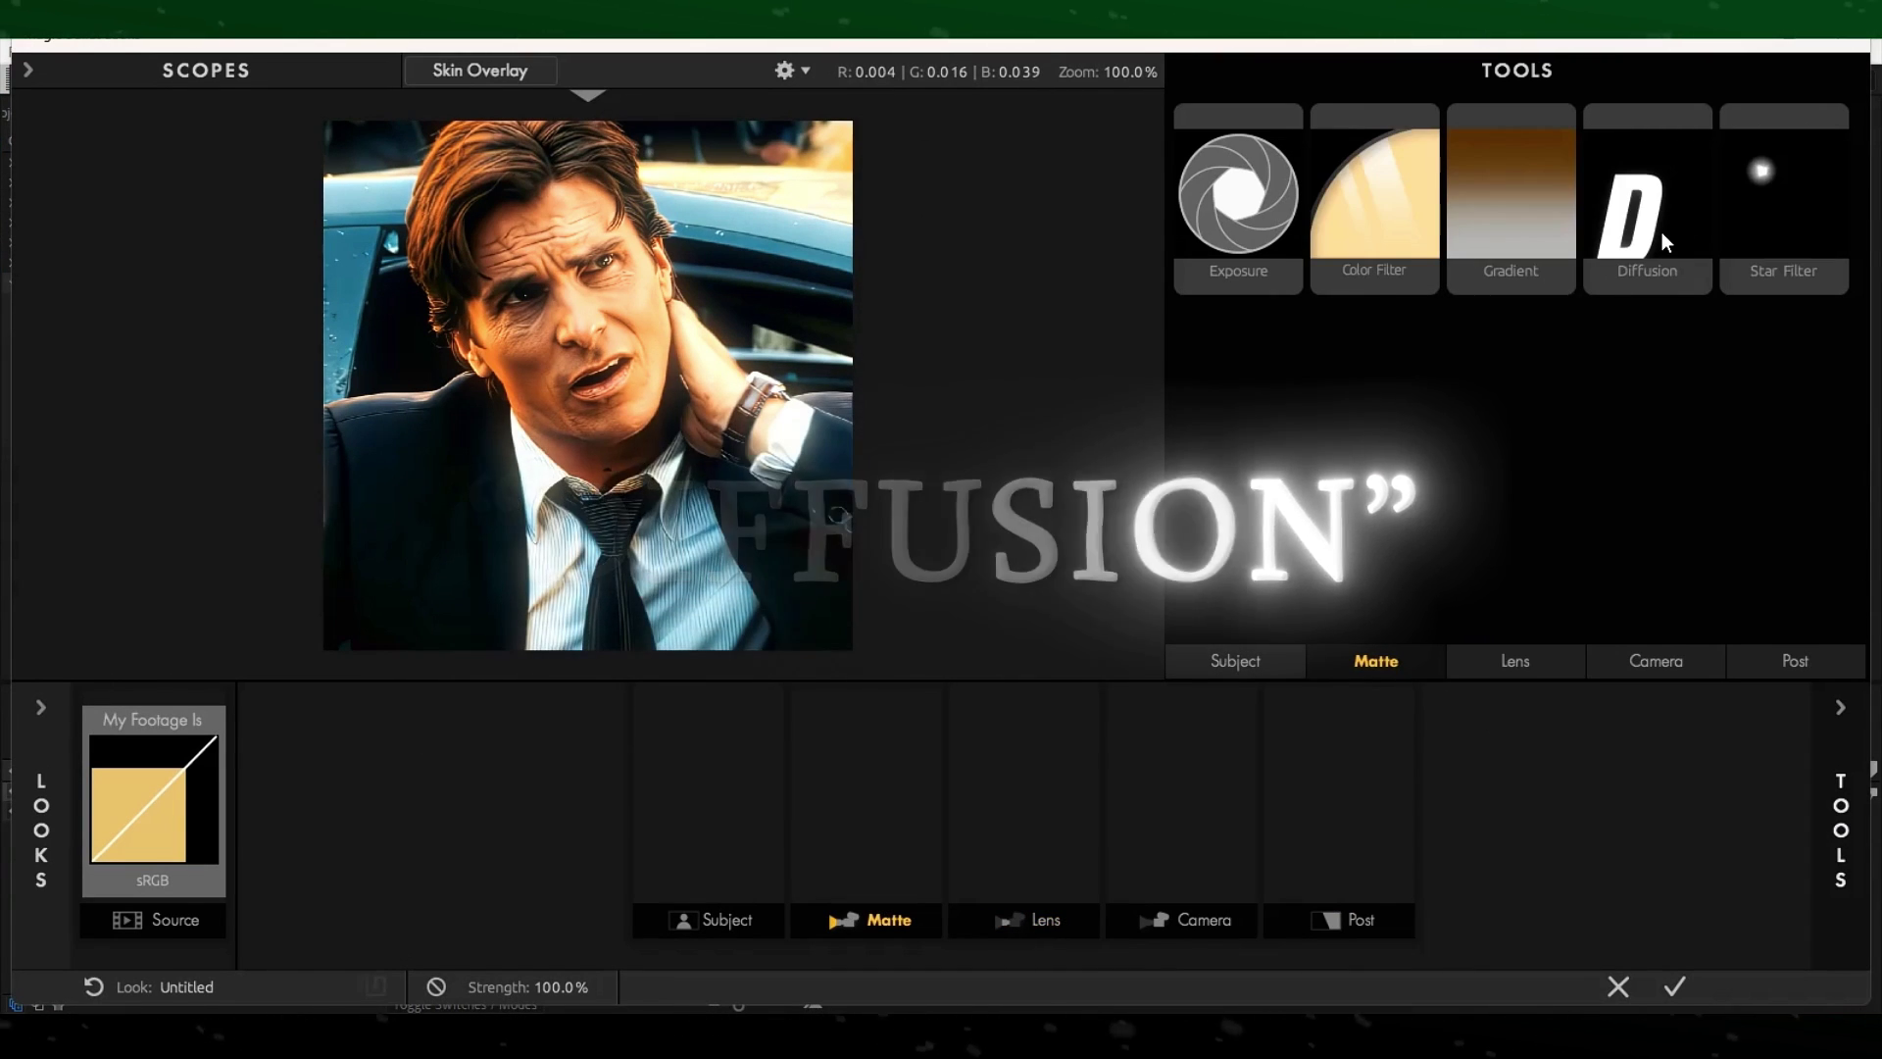
{"action": "left_click", "coordinate": [1674, 255]}
{"action": "left_click", "coordinate": [1847, 849]}
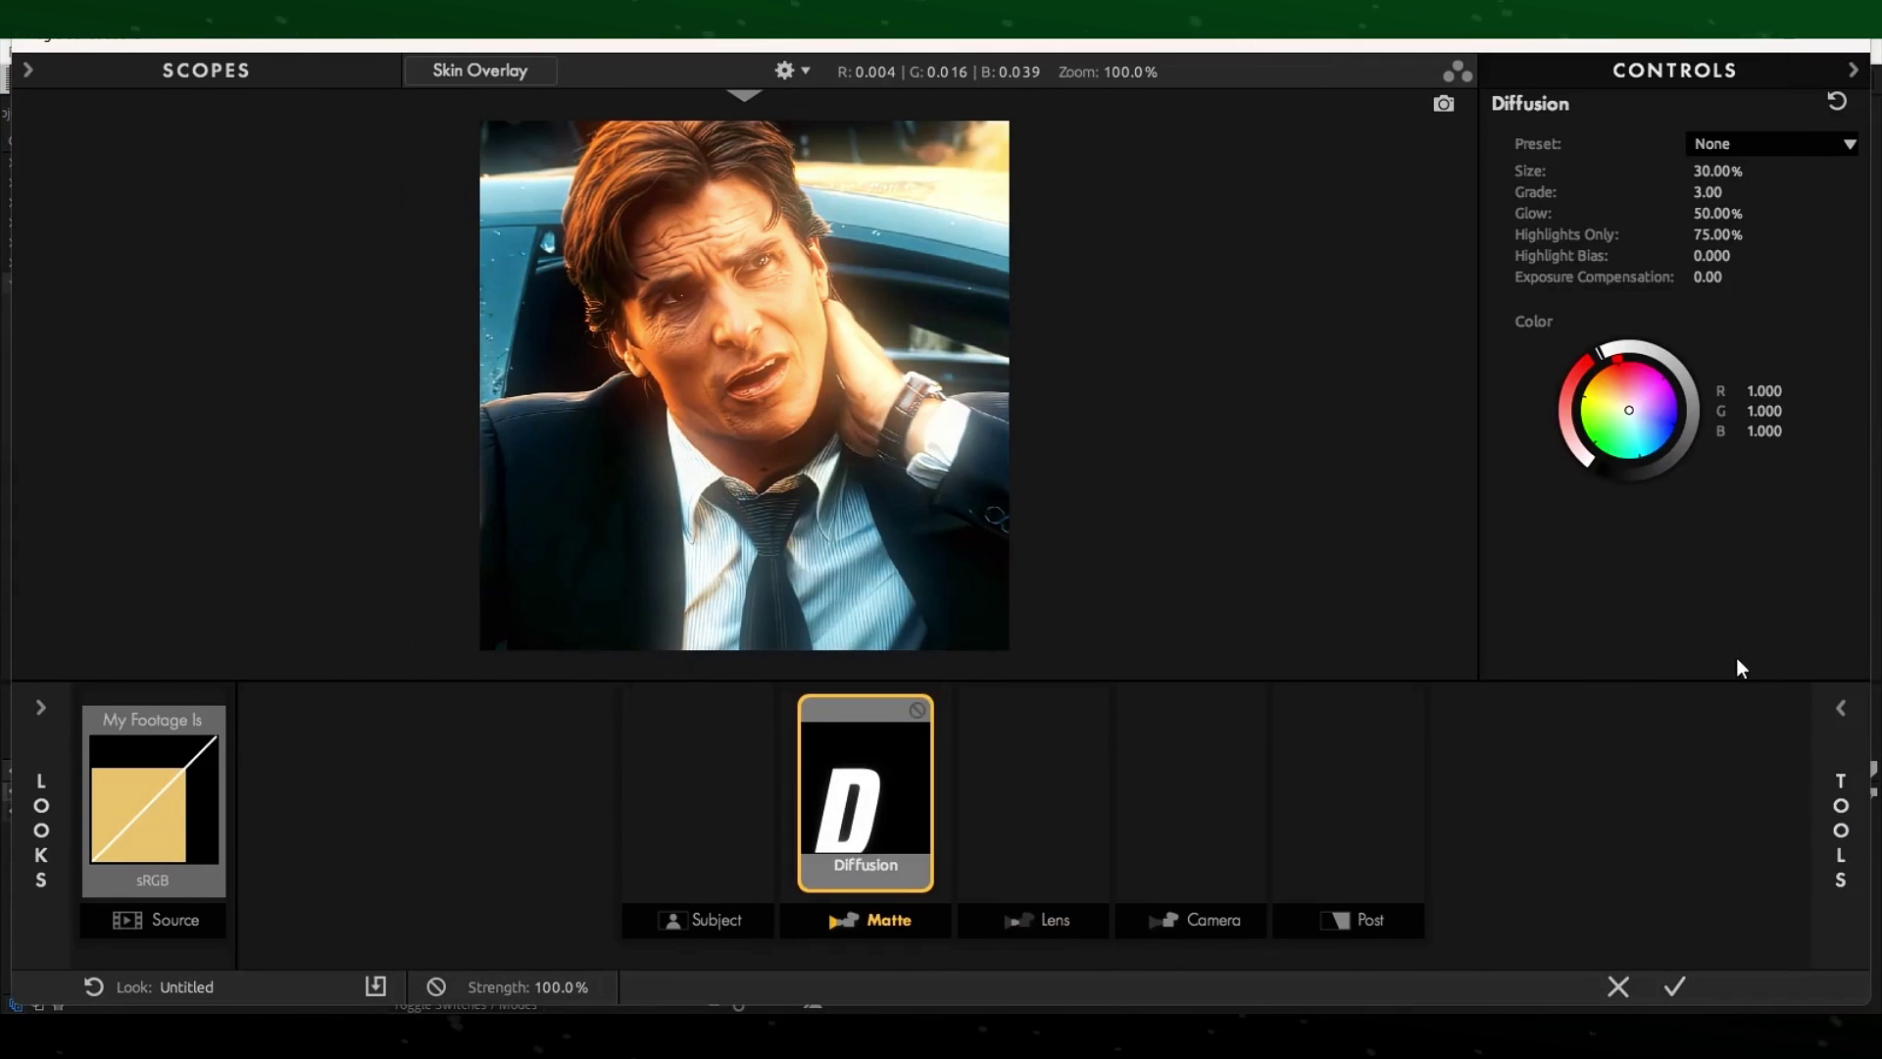
Set the Diffusion Size to 200%
{"action": "left_click", "coordinate": [1708, 173]}
{"action": "type", "text": "21"}
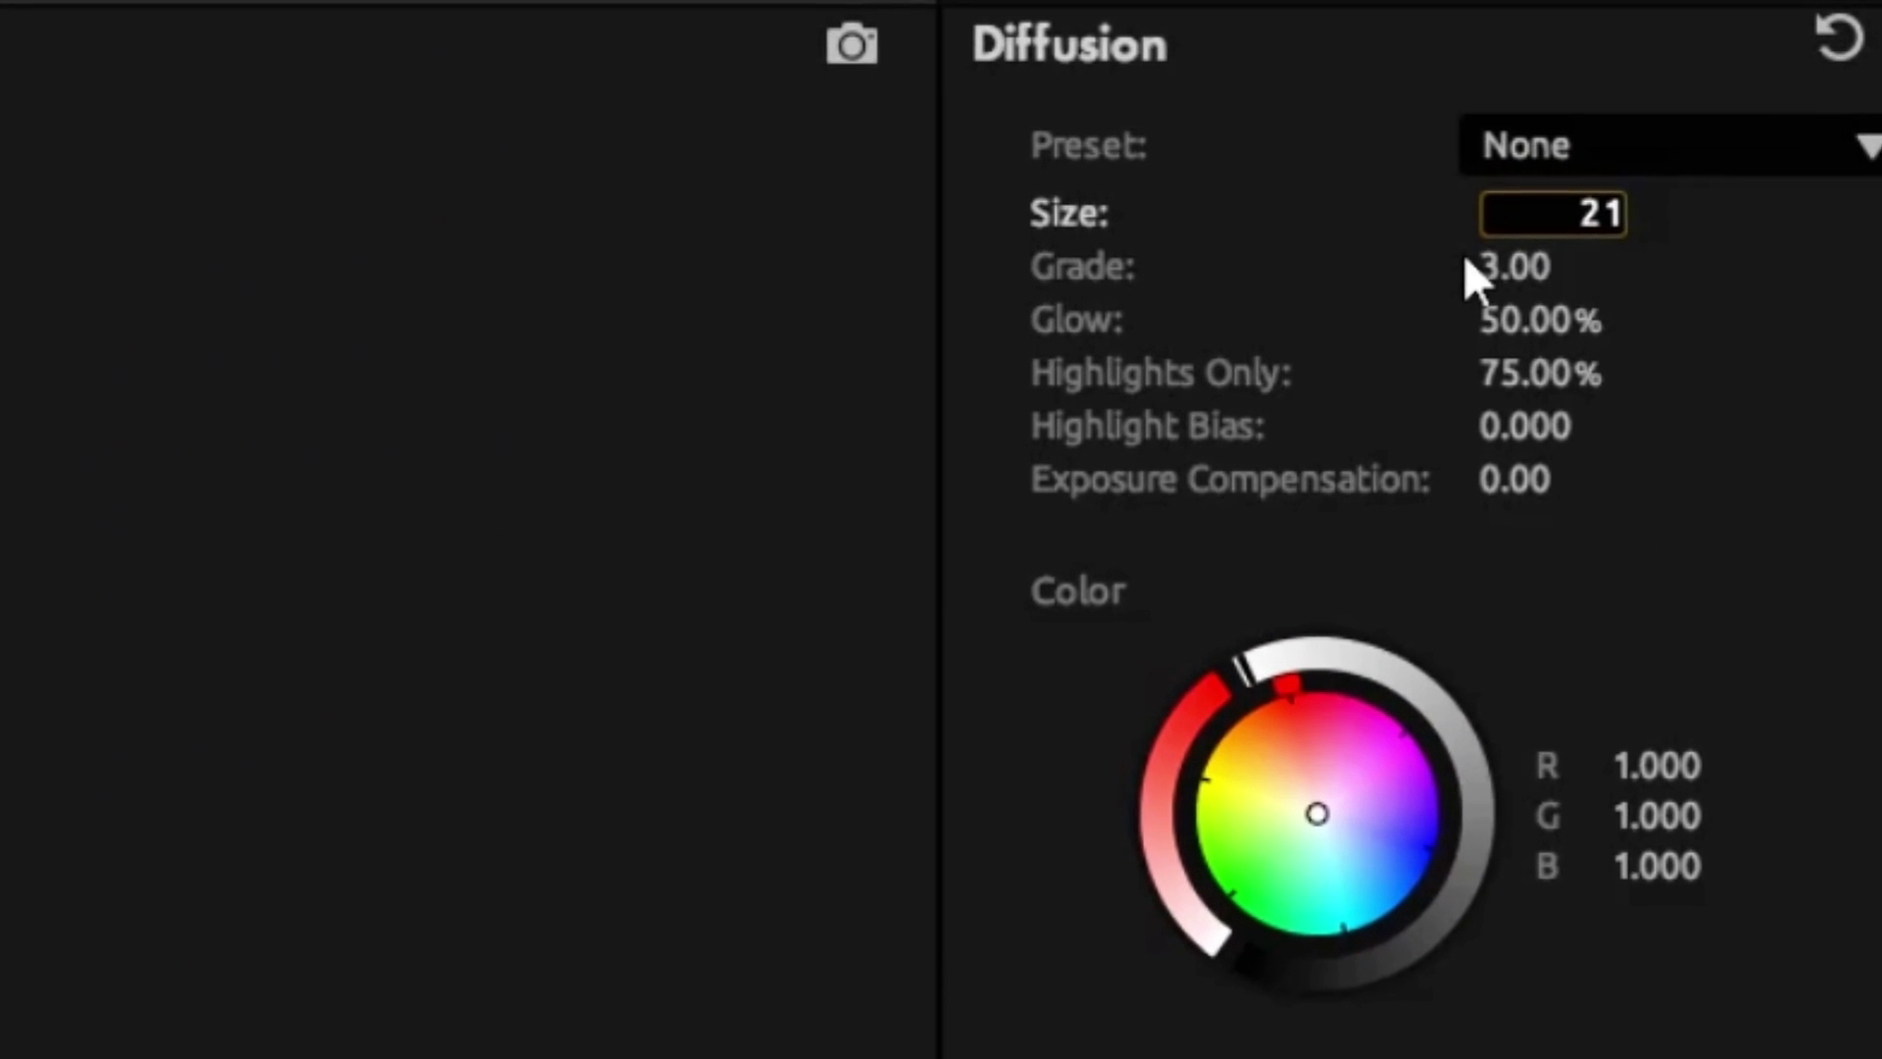
{"action": "key", "text": "BackSpace"}
{"action": "type", "text": "00"}
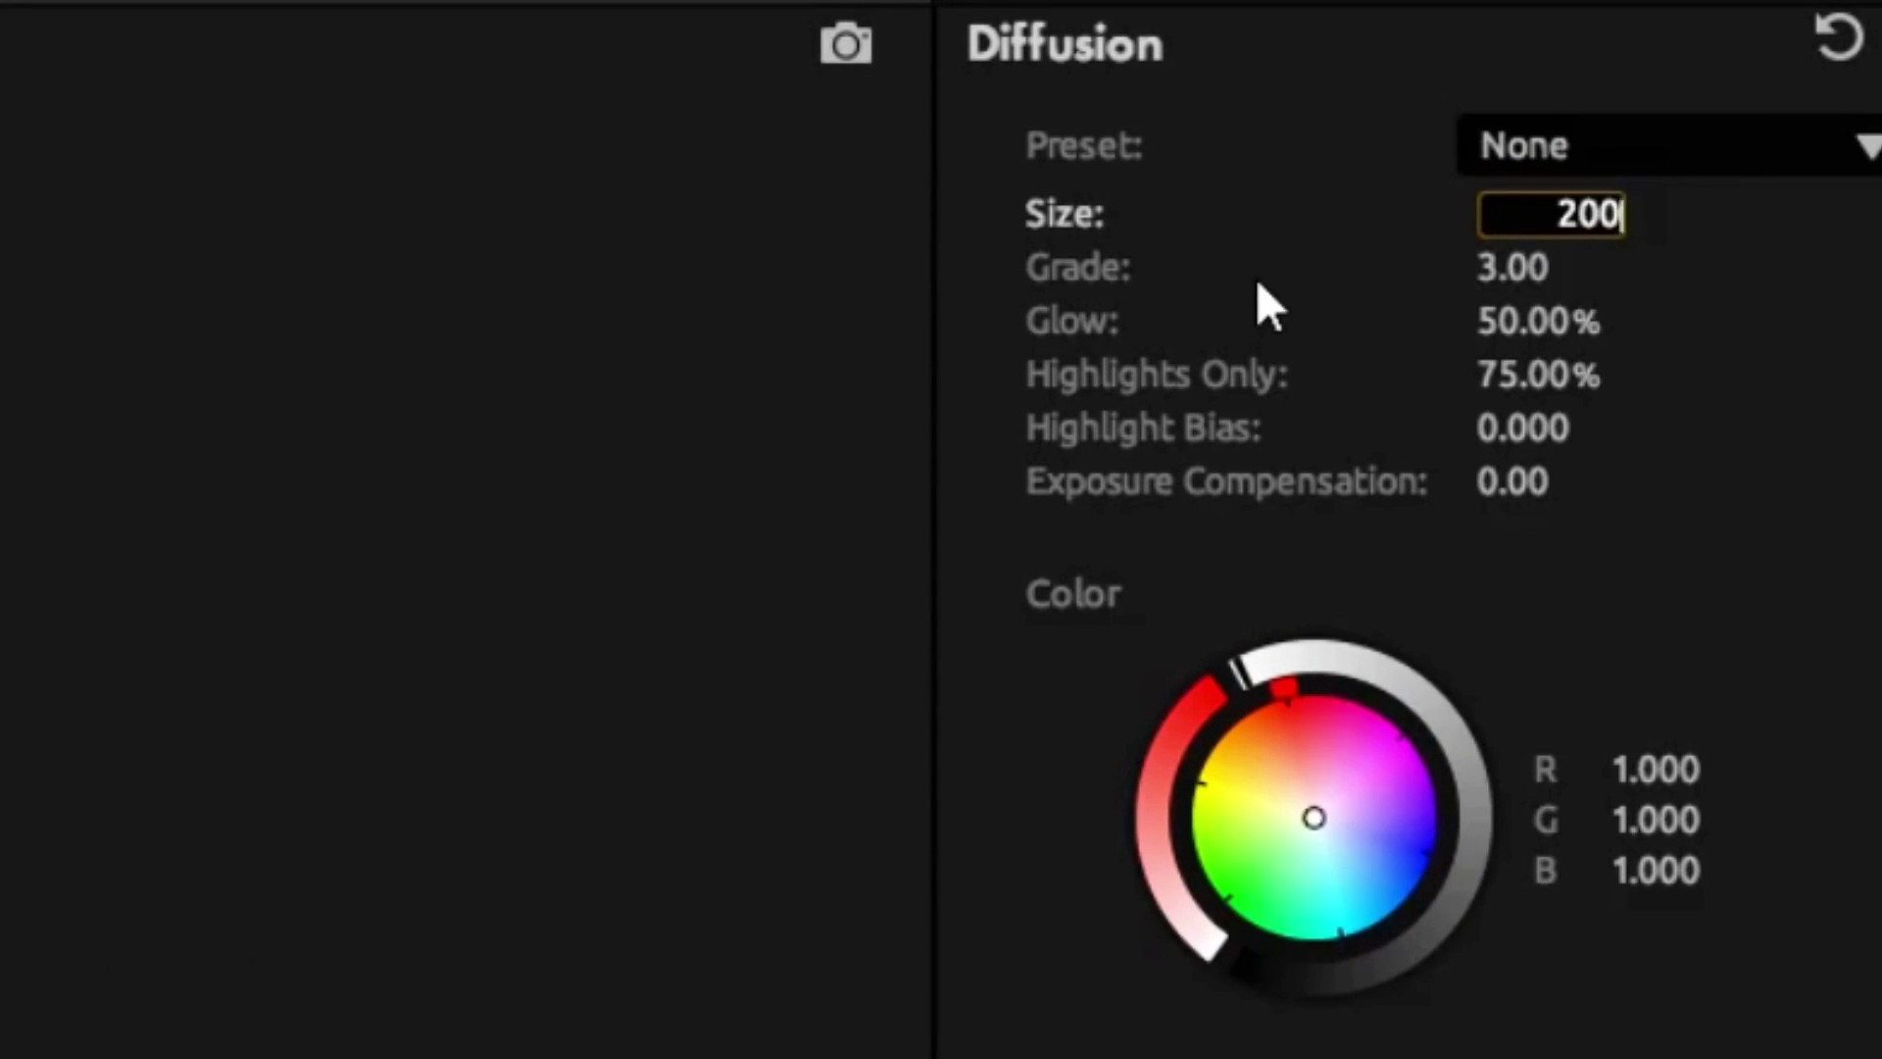
{"action": "key", "text": "Return"}
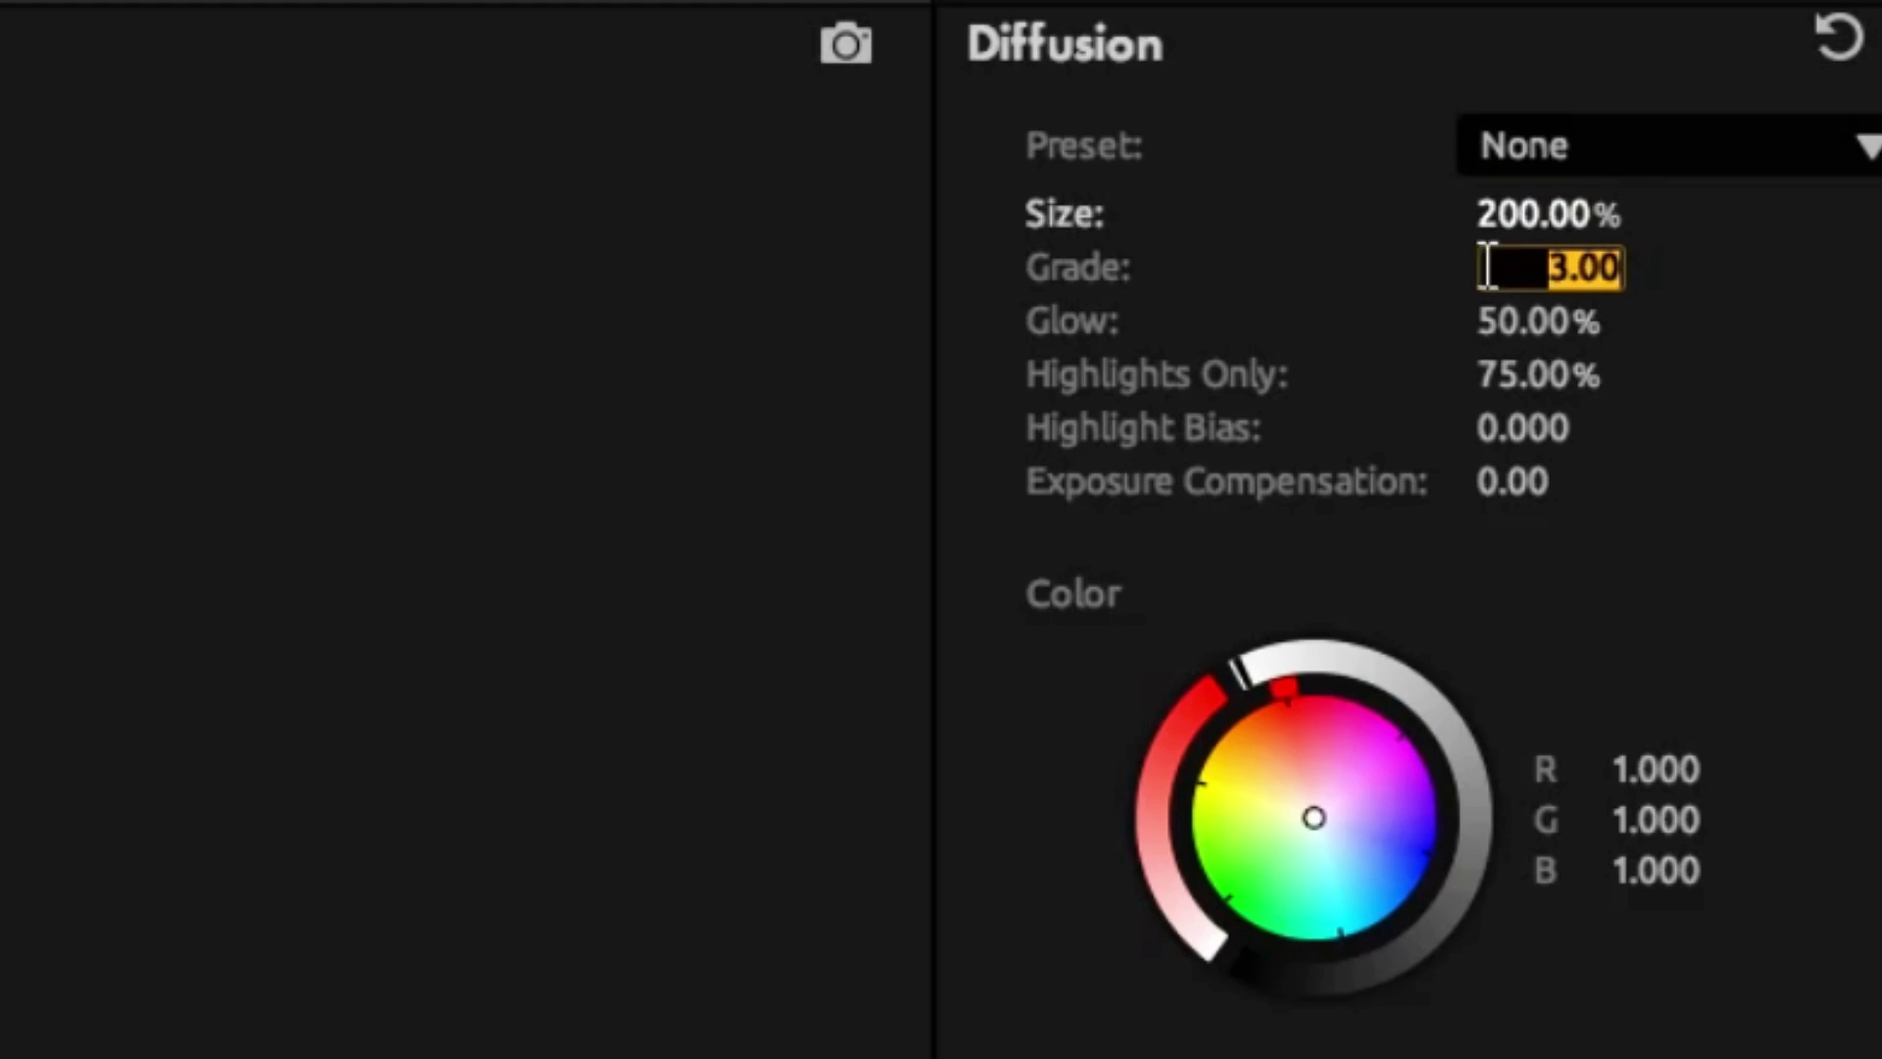
Set the Diffusion Grade to 0.9 and its Glow to 55%
{"action": "type", "text": "0.9"}
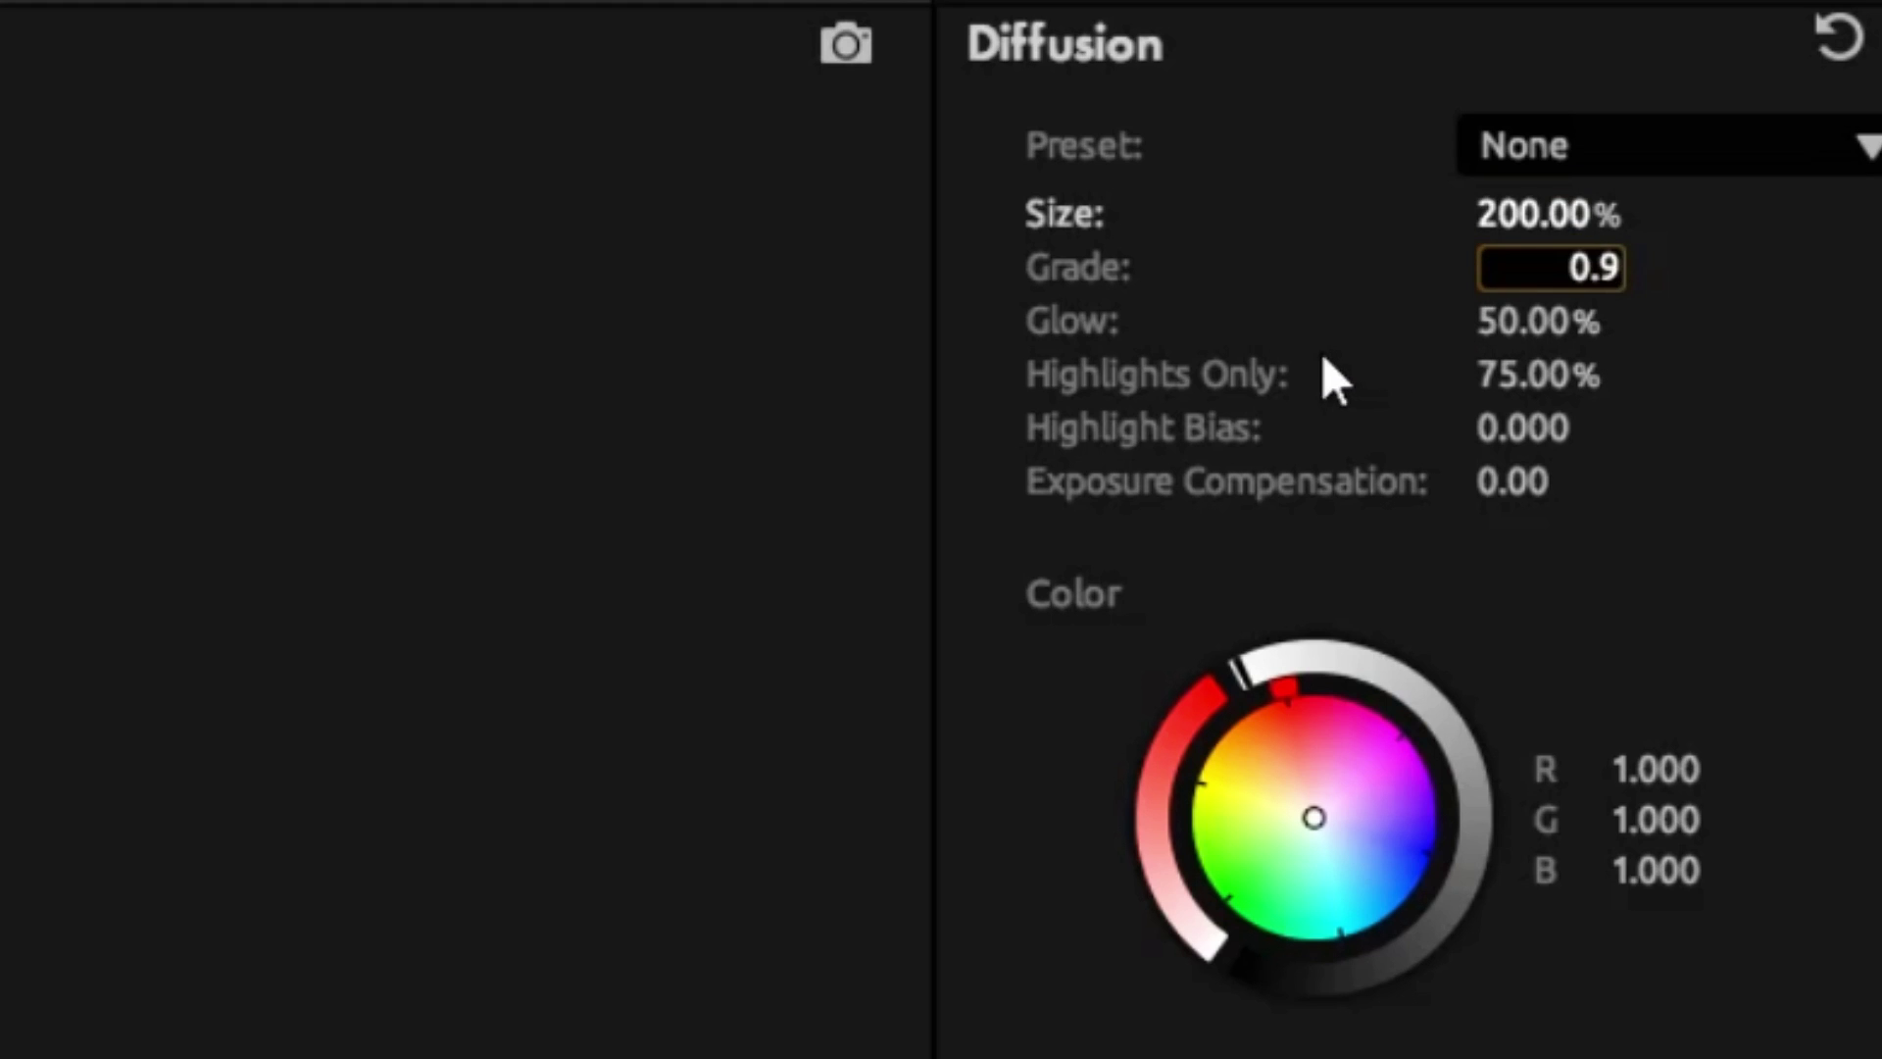
{"action": "key", "text": "Return"}
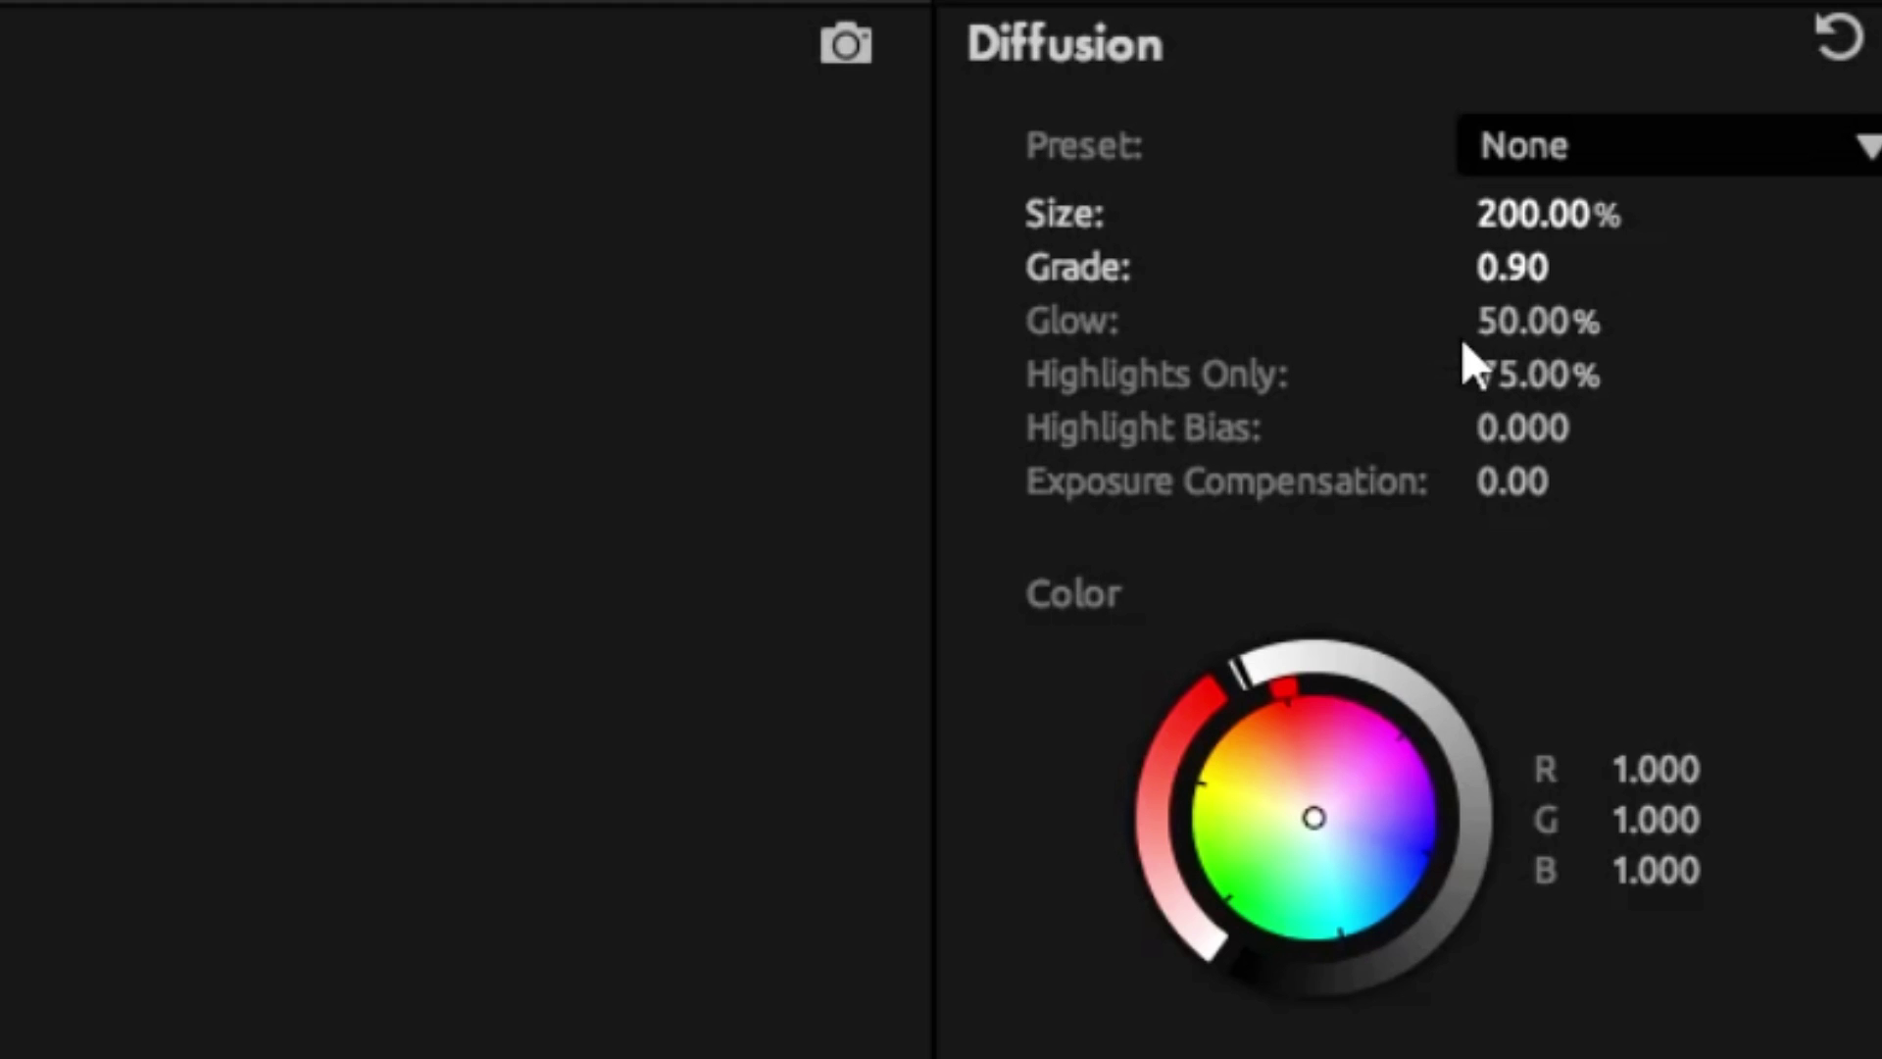
{"action": "type", "text": "55"}
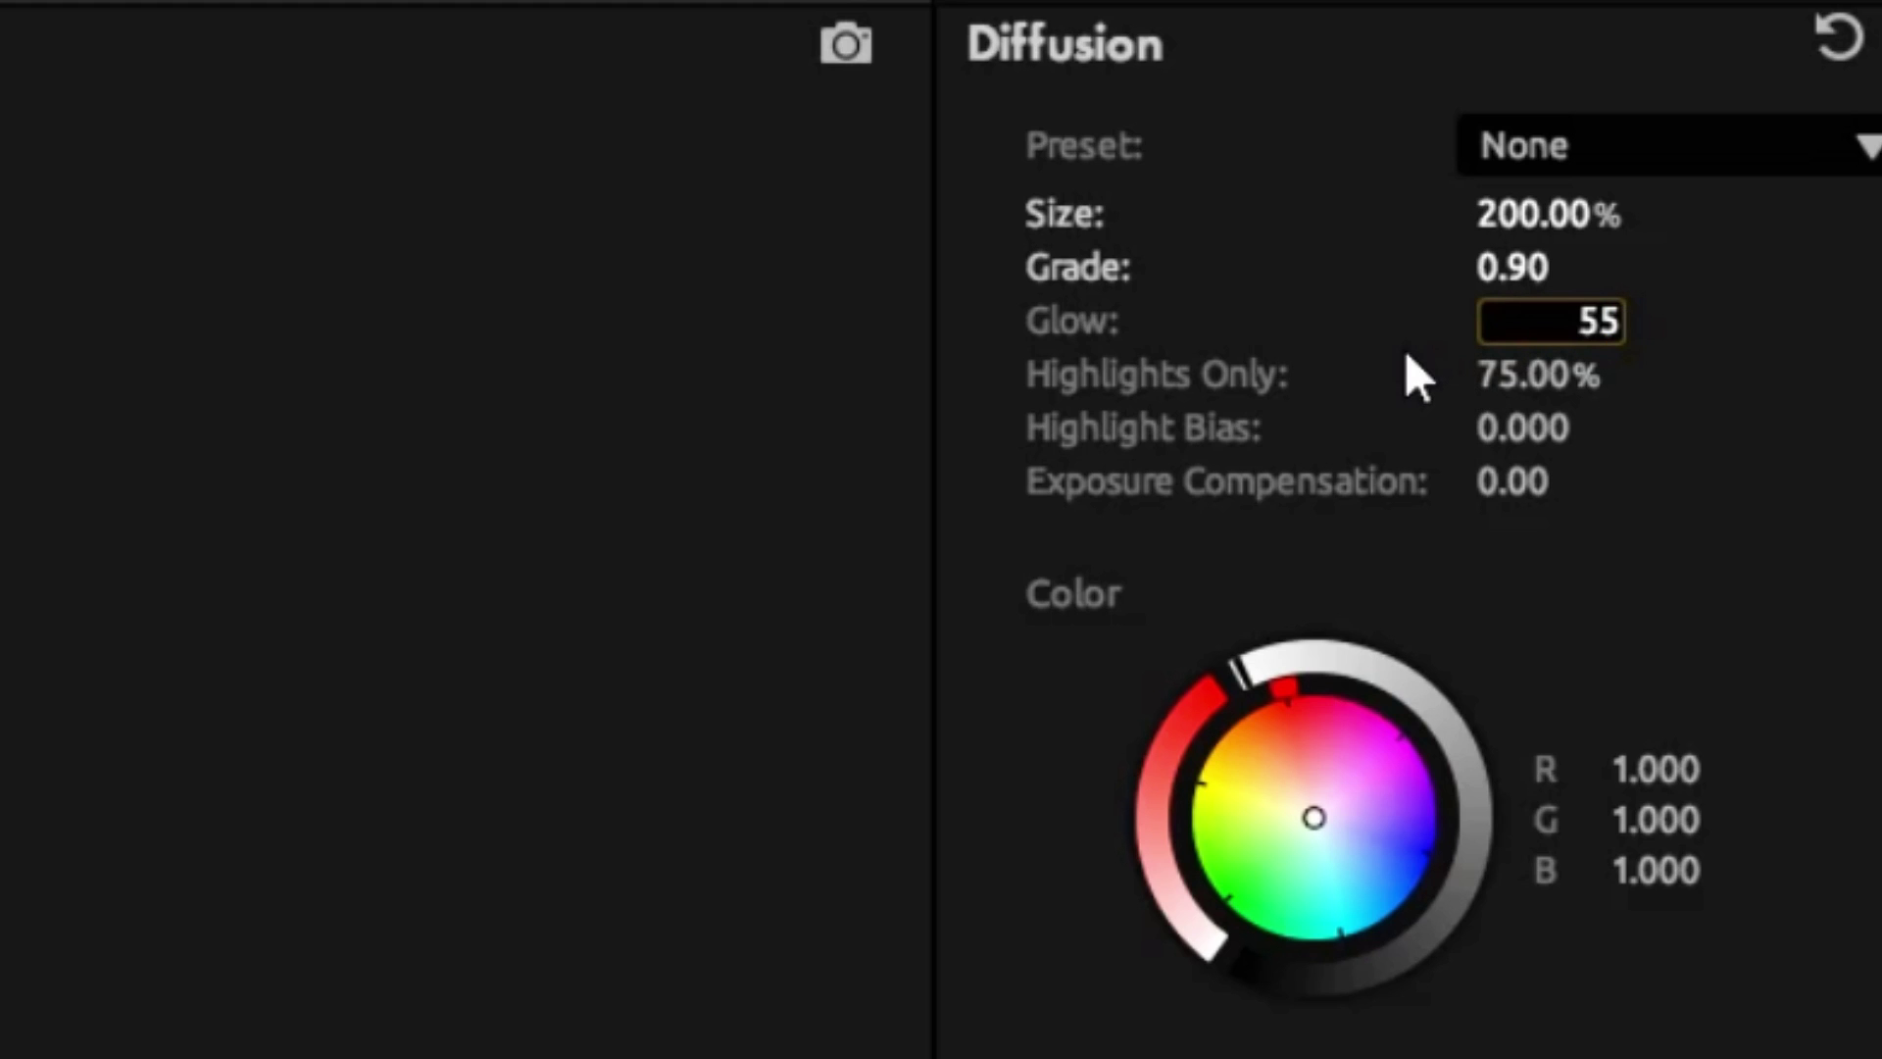
{"action": "key", "text": "Return"}
Set the Diffusion tool's Highlights Only to 85% and its Highlight Bias to -1.48
{"action": "left_click", "coordinate": [1492, 374]}
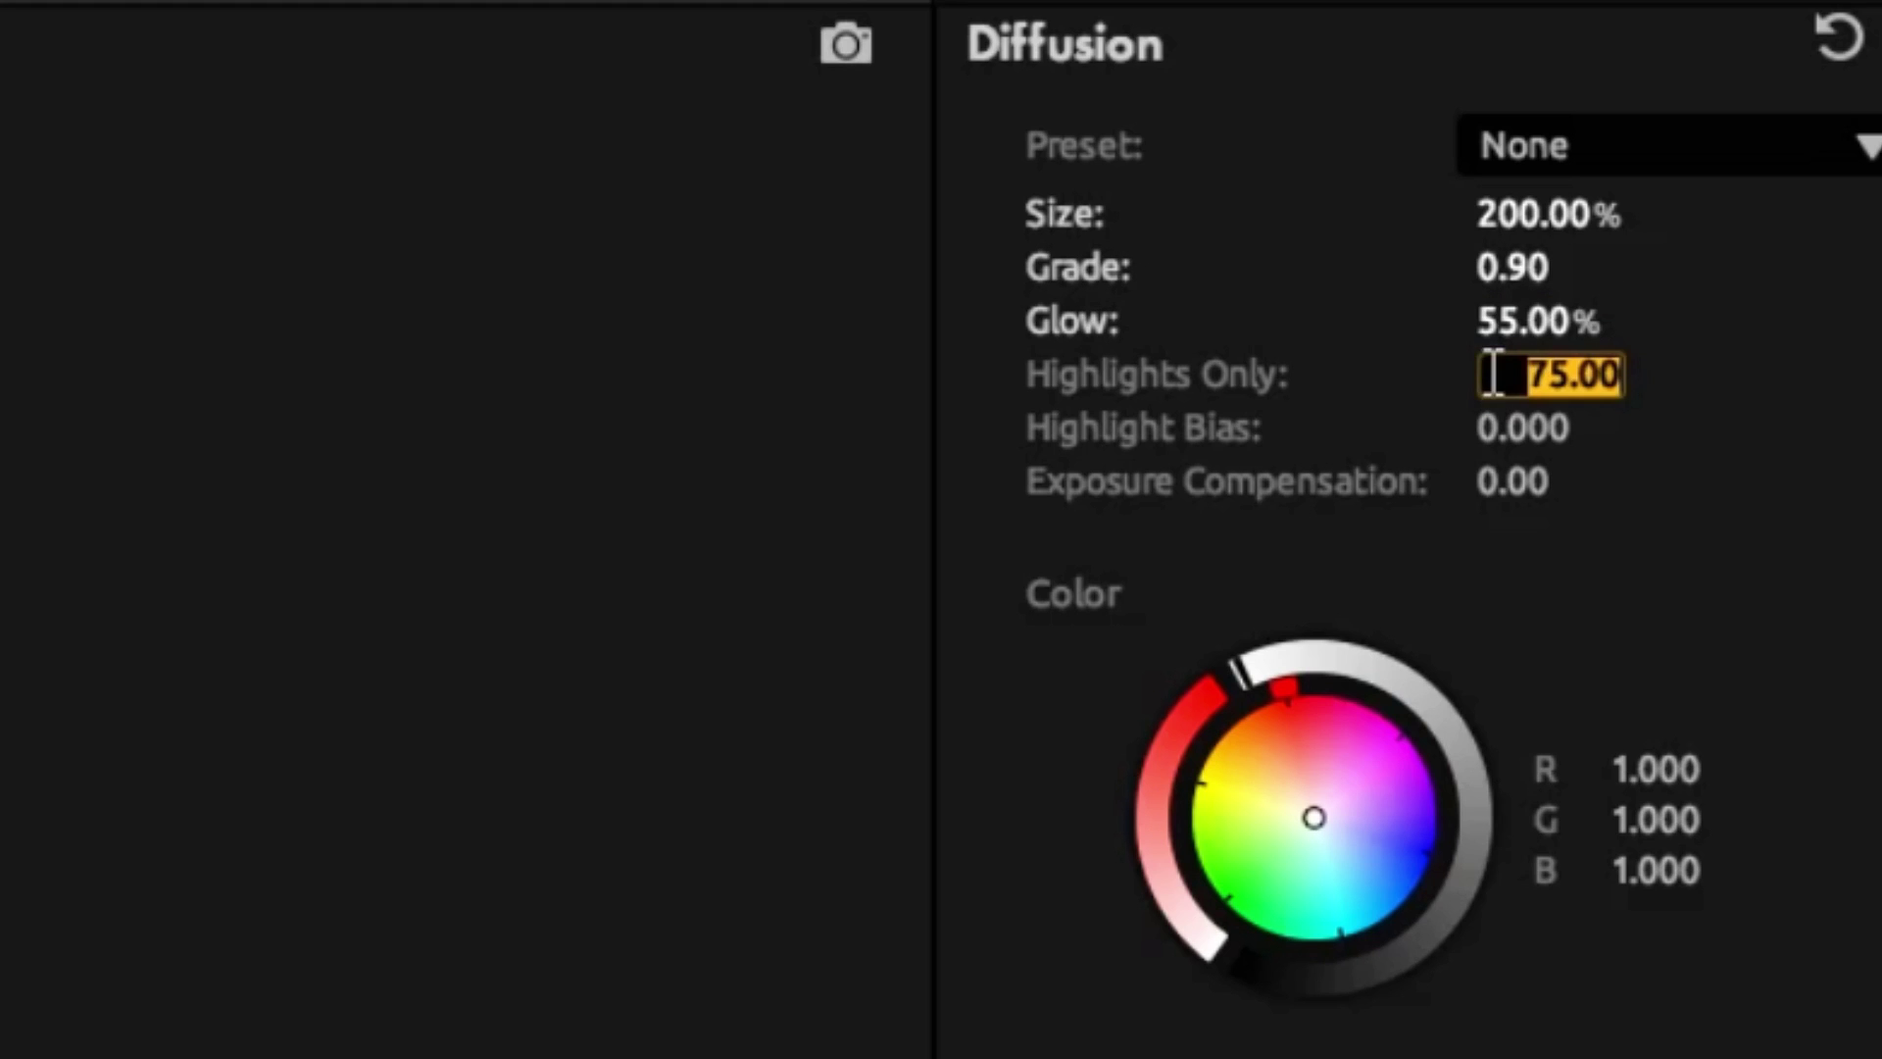
{"action": "type", "text": "85"}
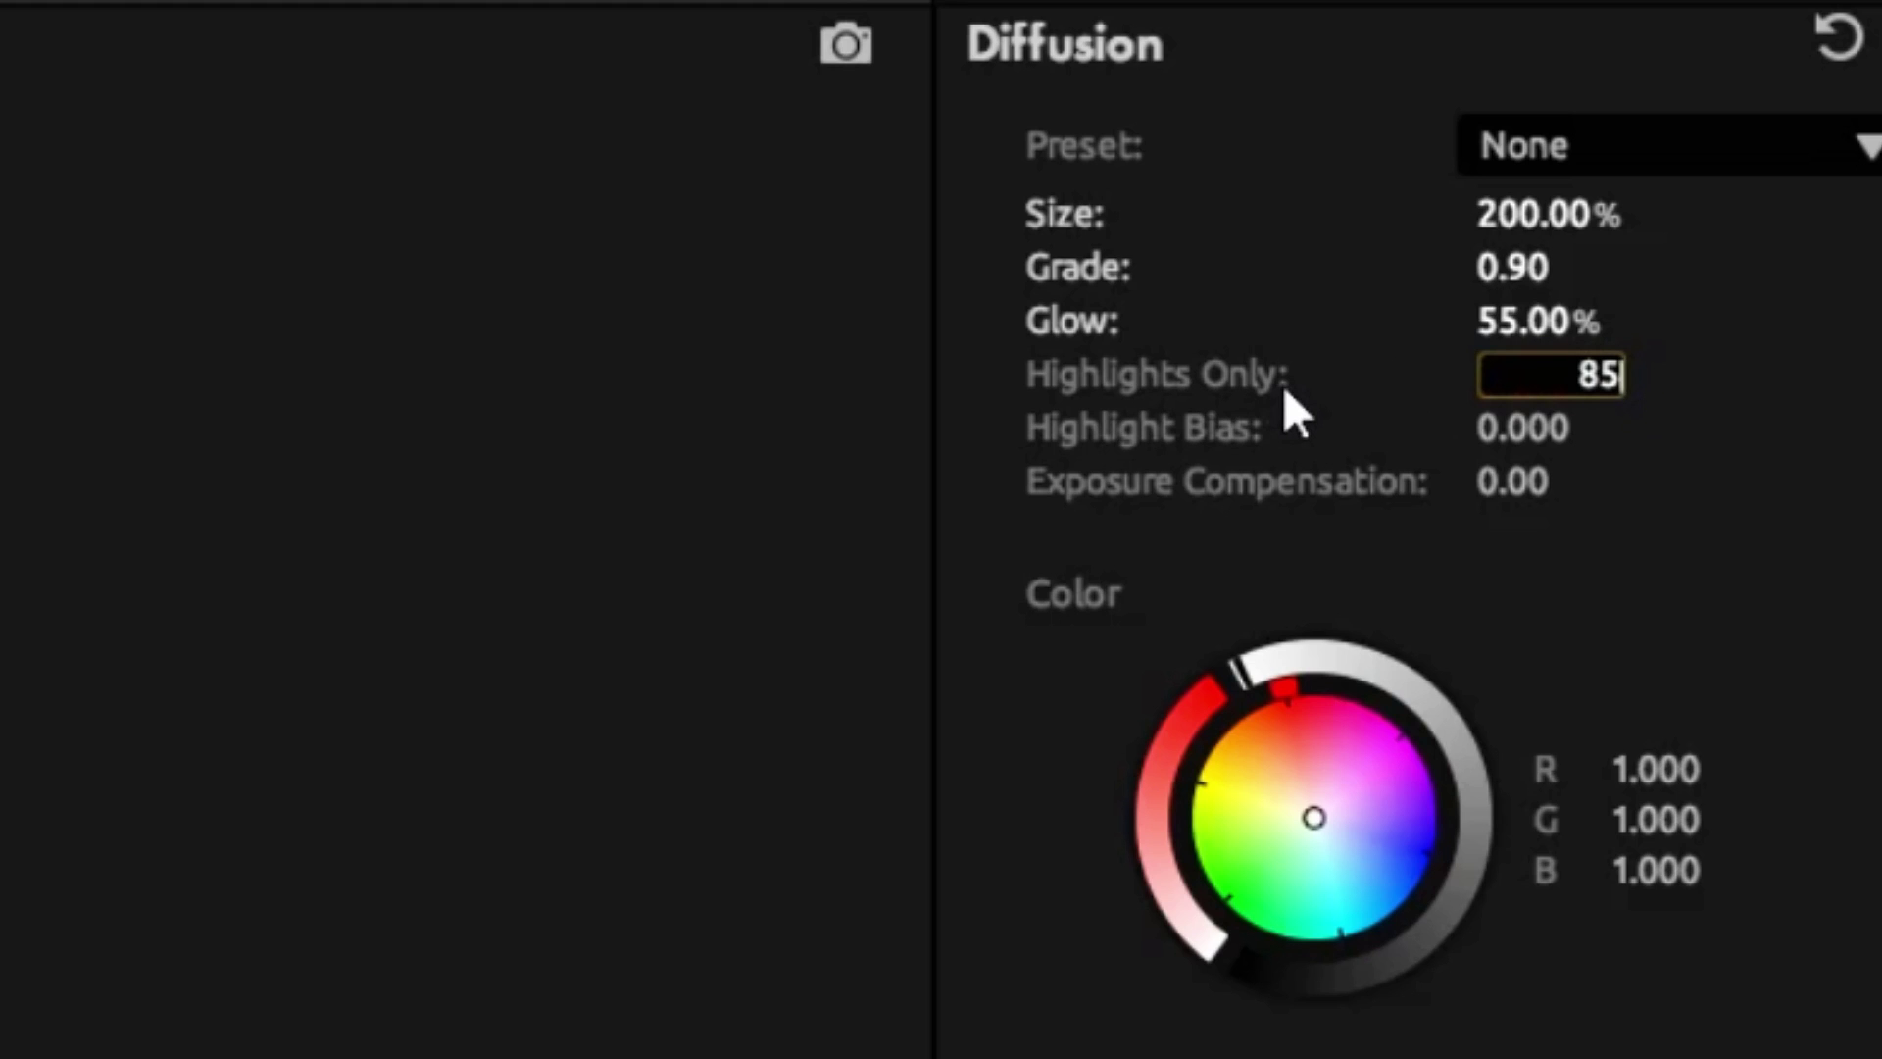
{"action": "key", "text": "Return"}
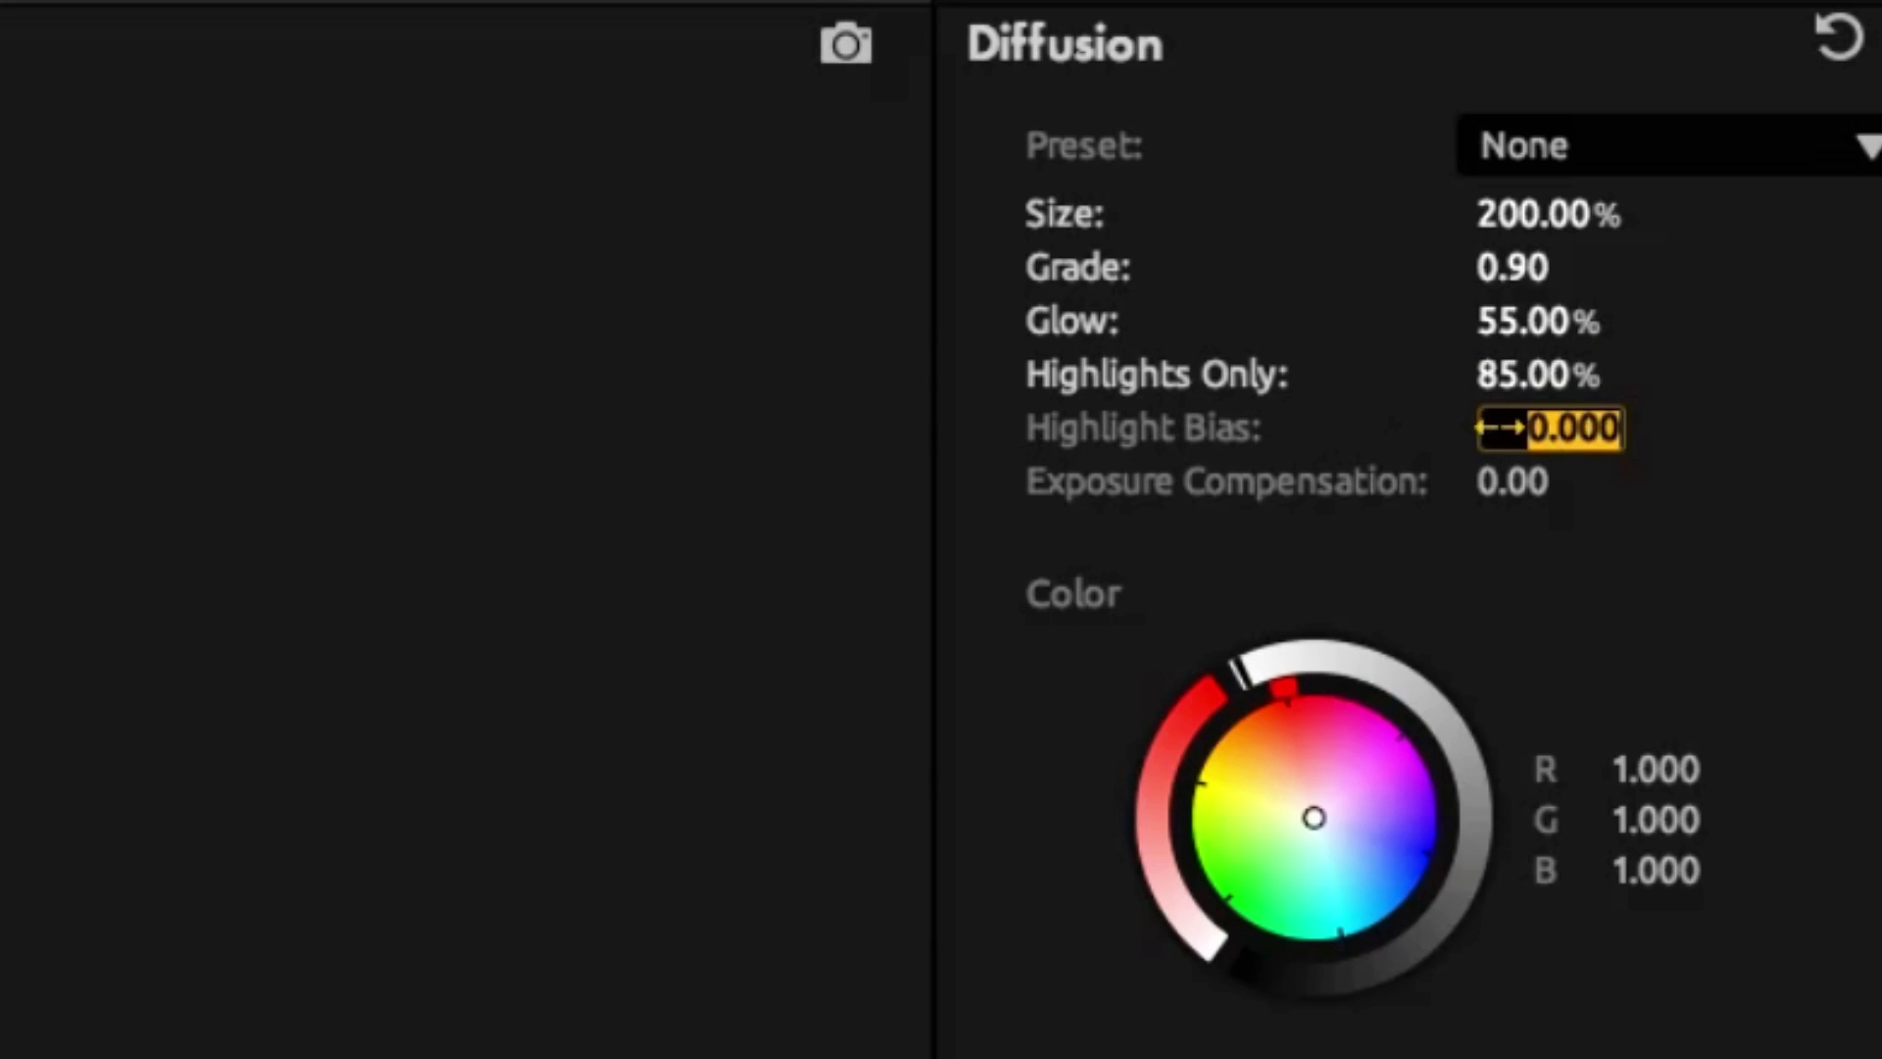
{"action": "key", "text": "BackSpace"}
{"action": "type", "text": "-1.48"}
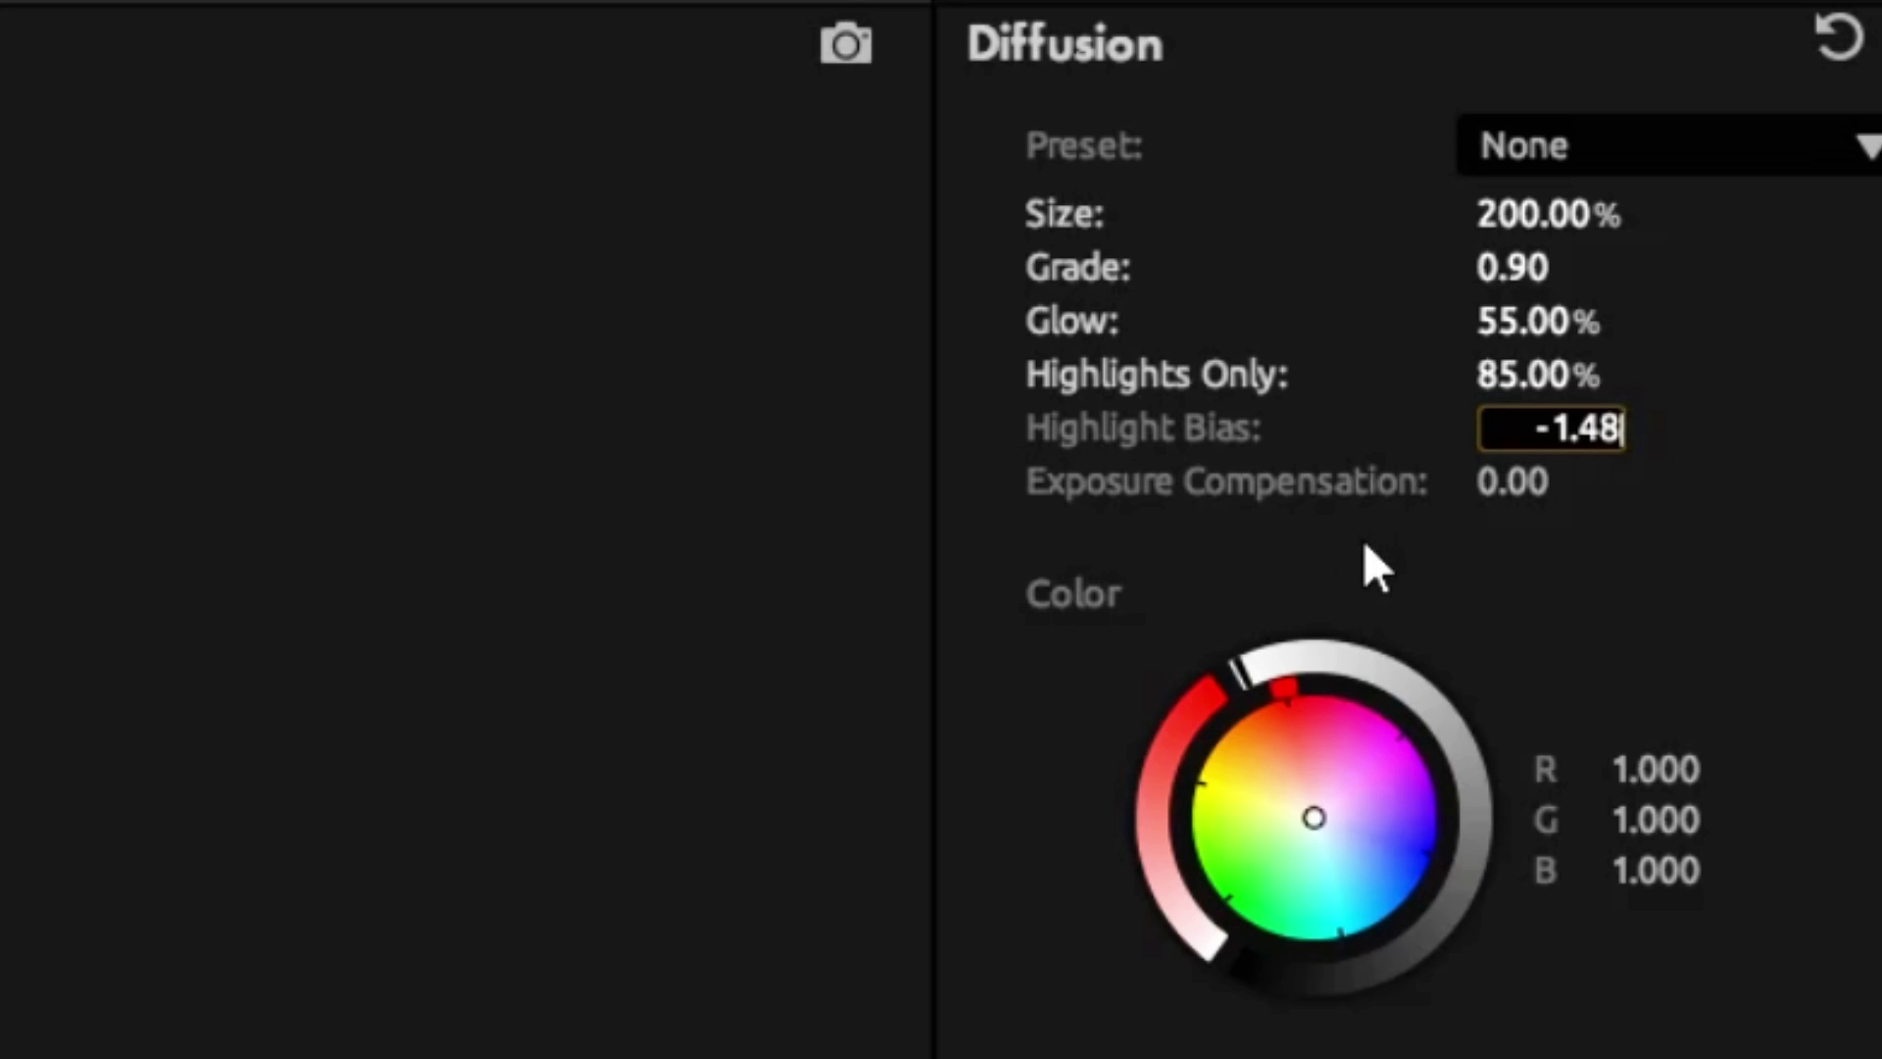
{"action": "key", "text": "Return"}
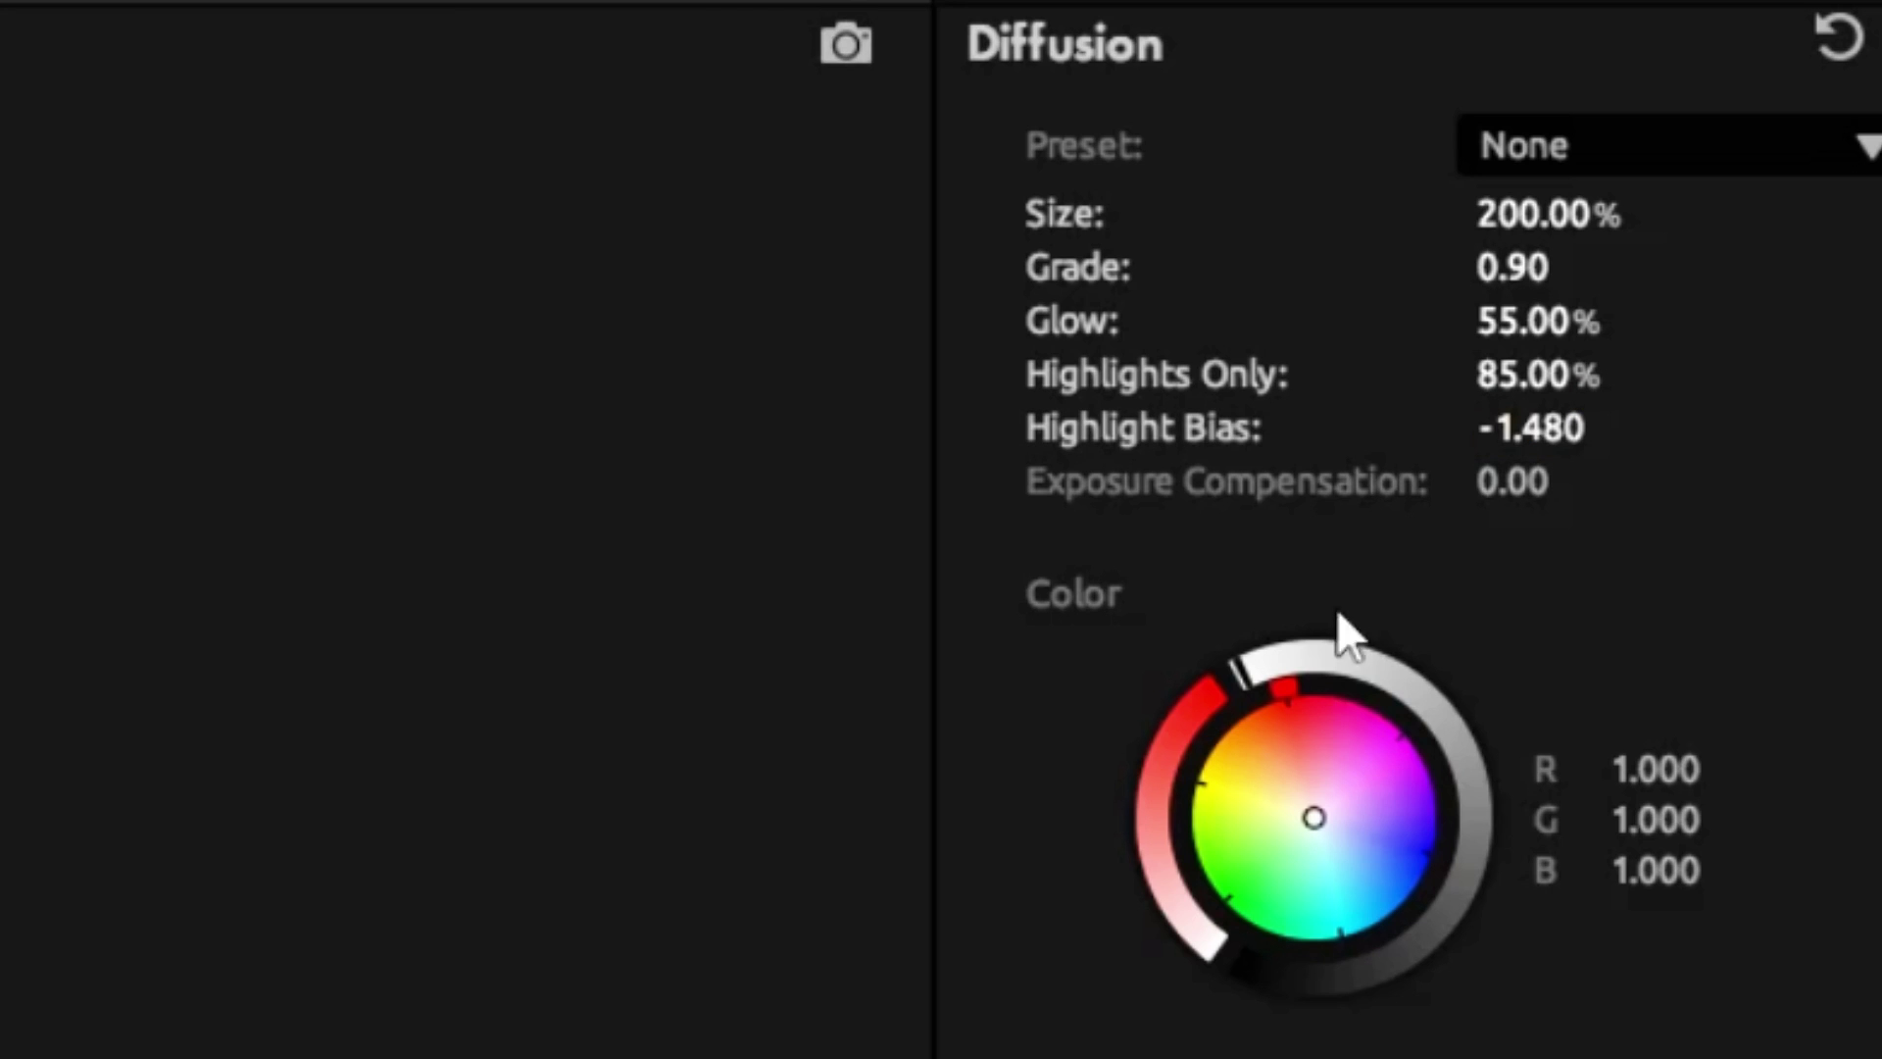
Add a 2-Strip Process tool to the Camera stage of the look
{"action": "left_click", "coordinate": [1853, 894]}
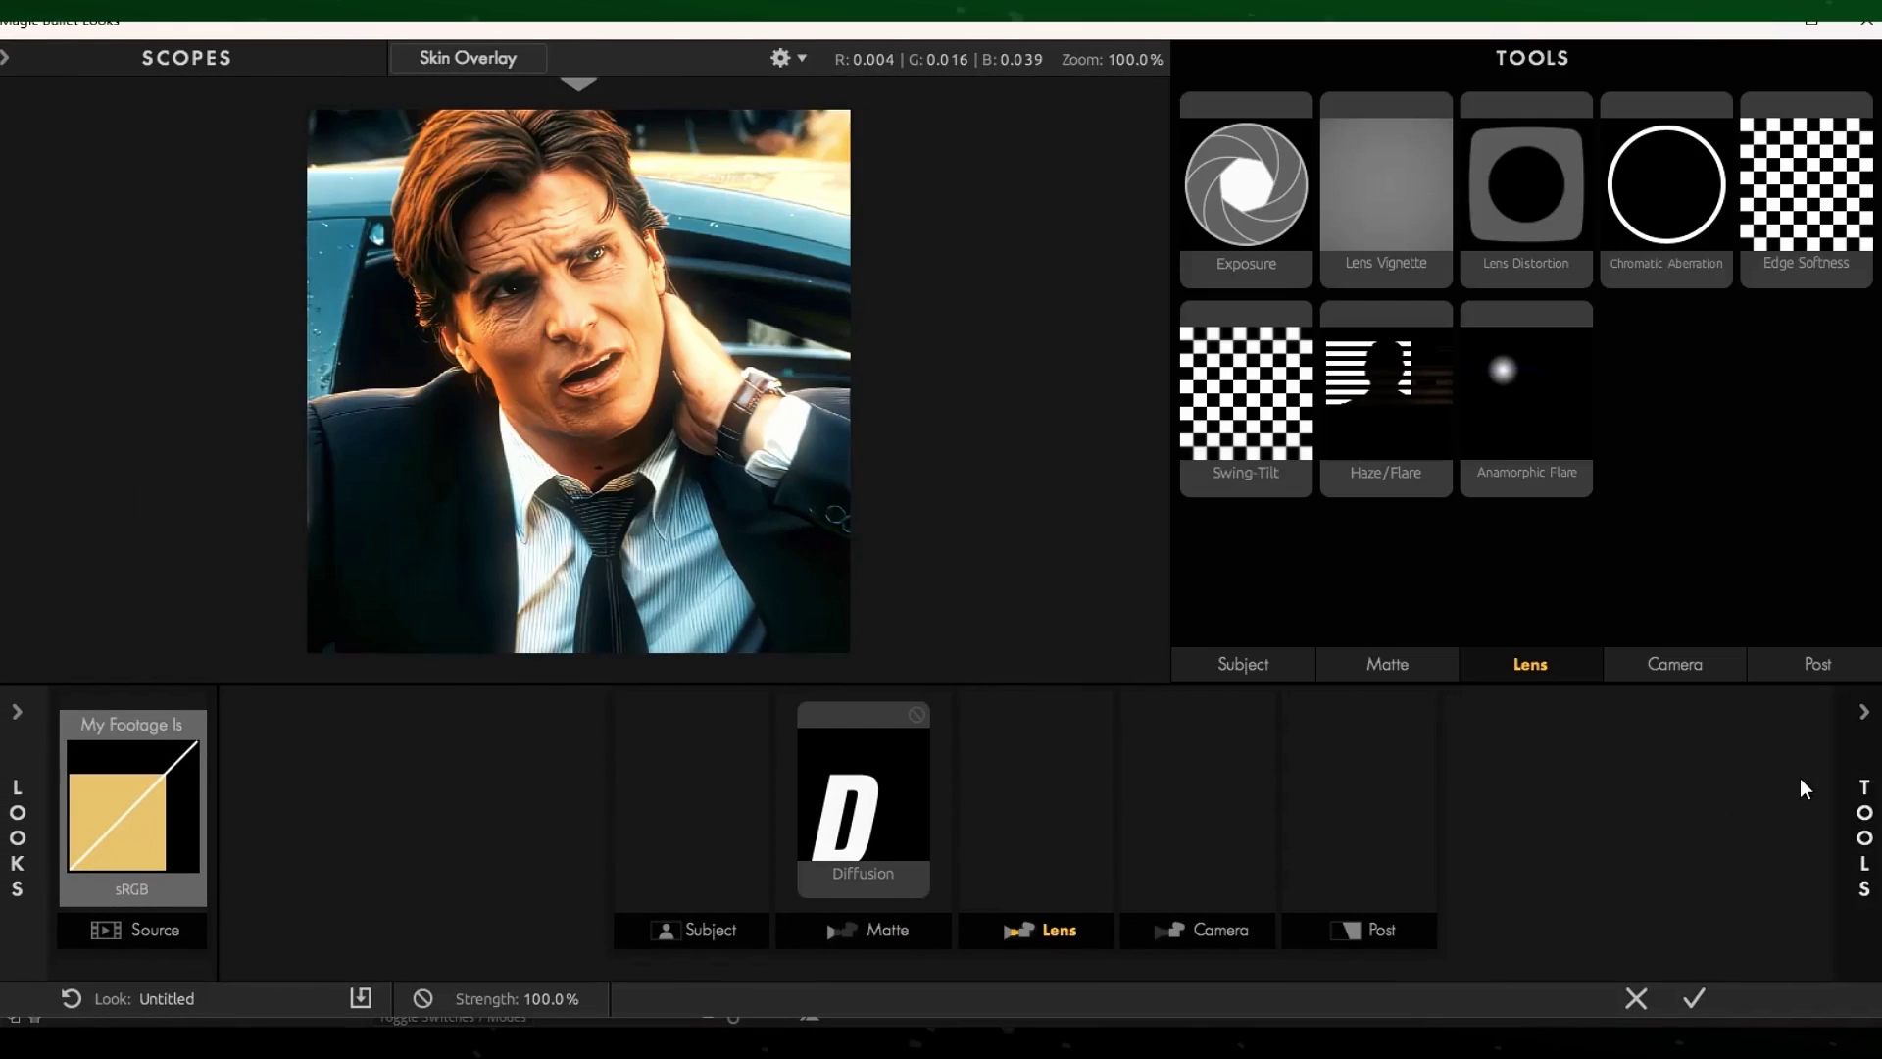
{"action": "left_click", "coordinate": [1702, 663]}
{"action": "left_click_drag", "start_coordinate": [1667, 392], "coordinate": [1196, 798]}
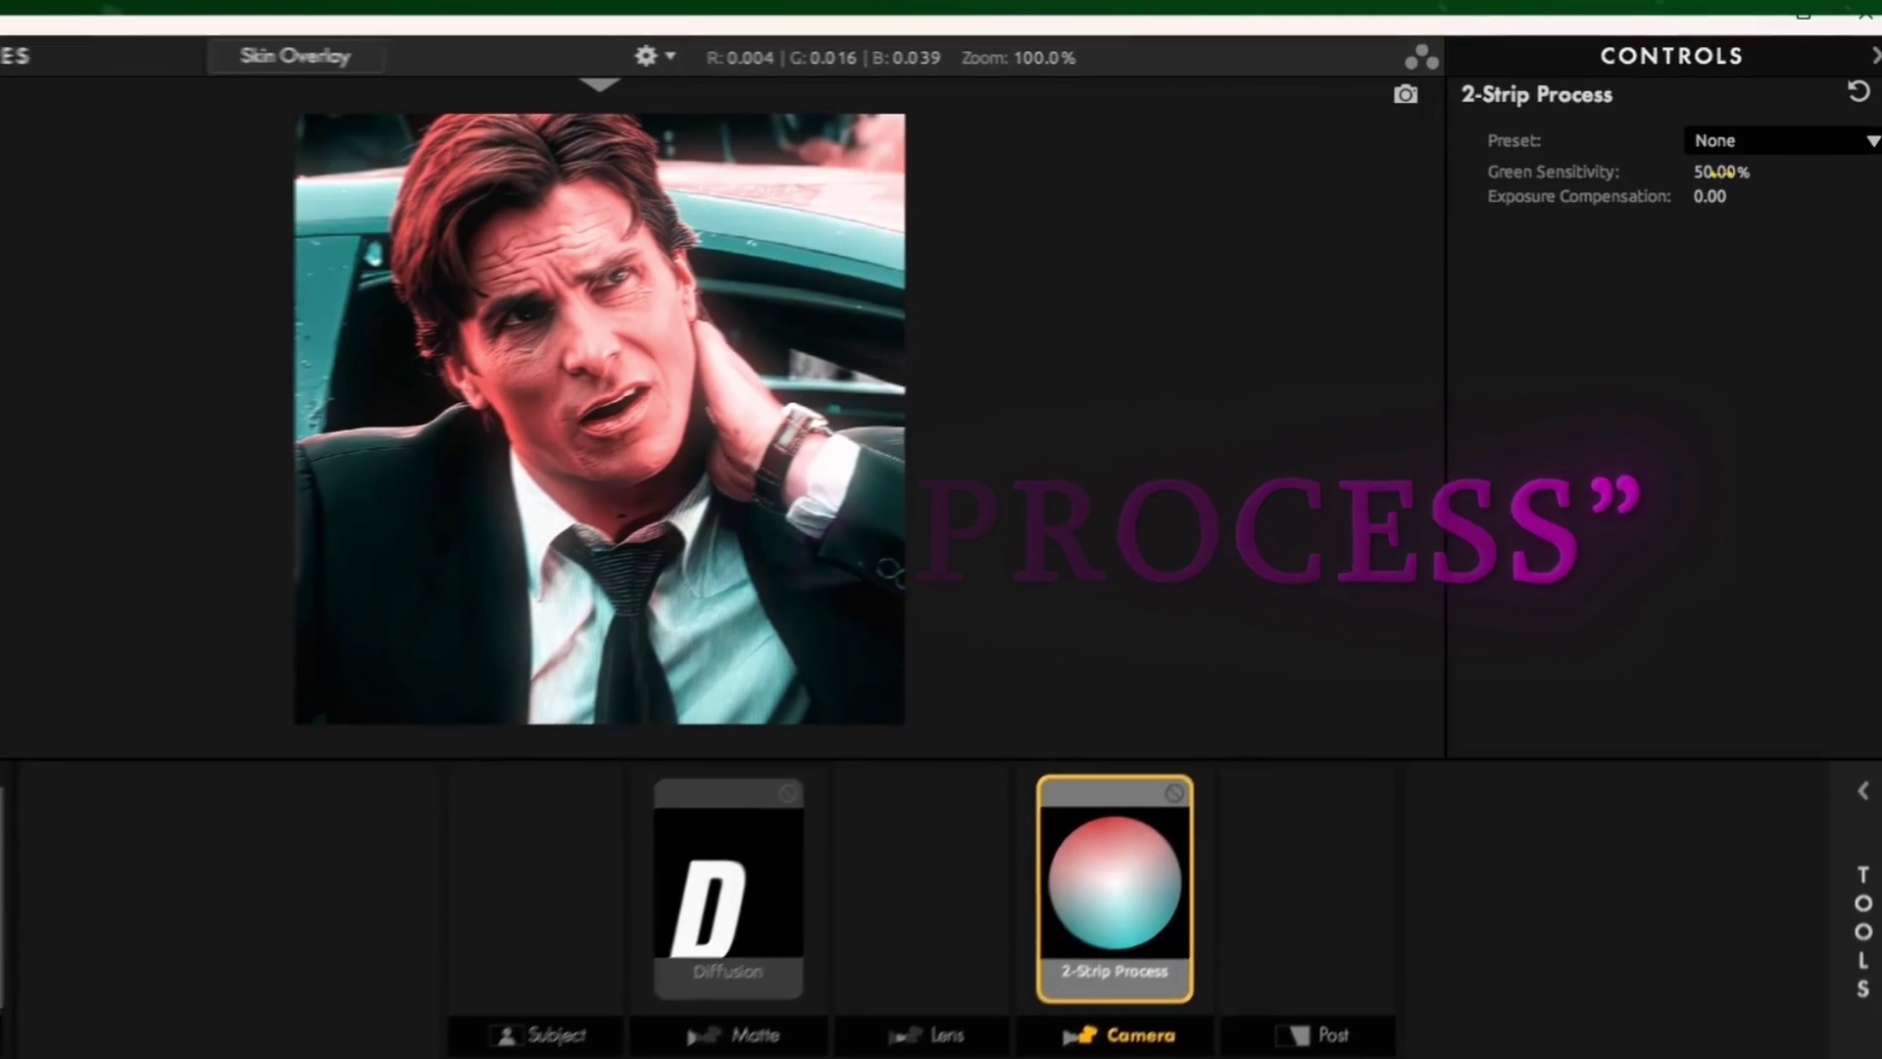
Set the 2-Strip Process Green Sensitivity to 100% and adjust its Exposure Compensation
{"action": "left_click_drag", "start_coordinate": [1738, 160], "coordinate": [1461, 161]}
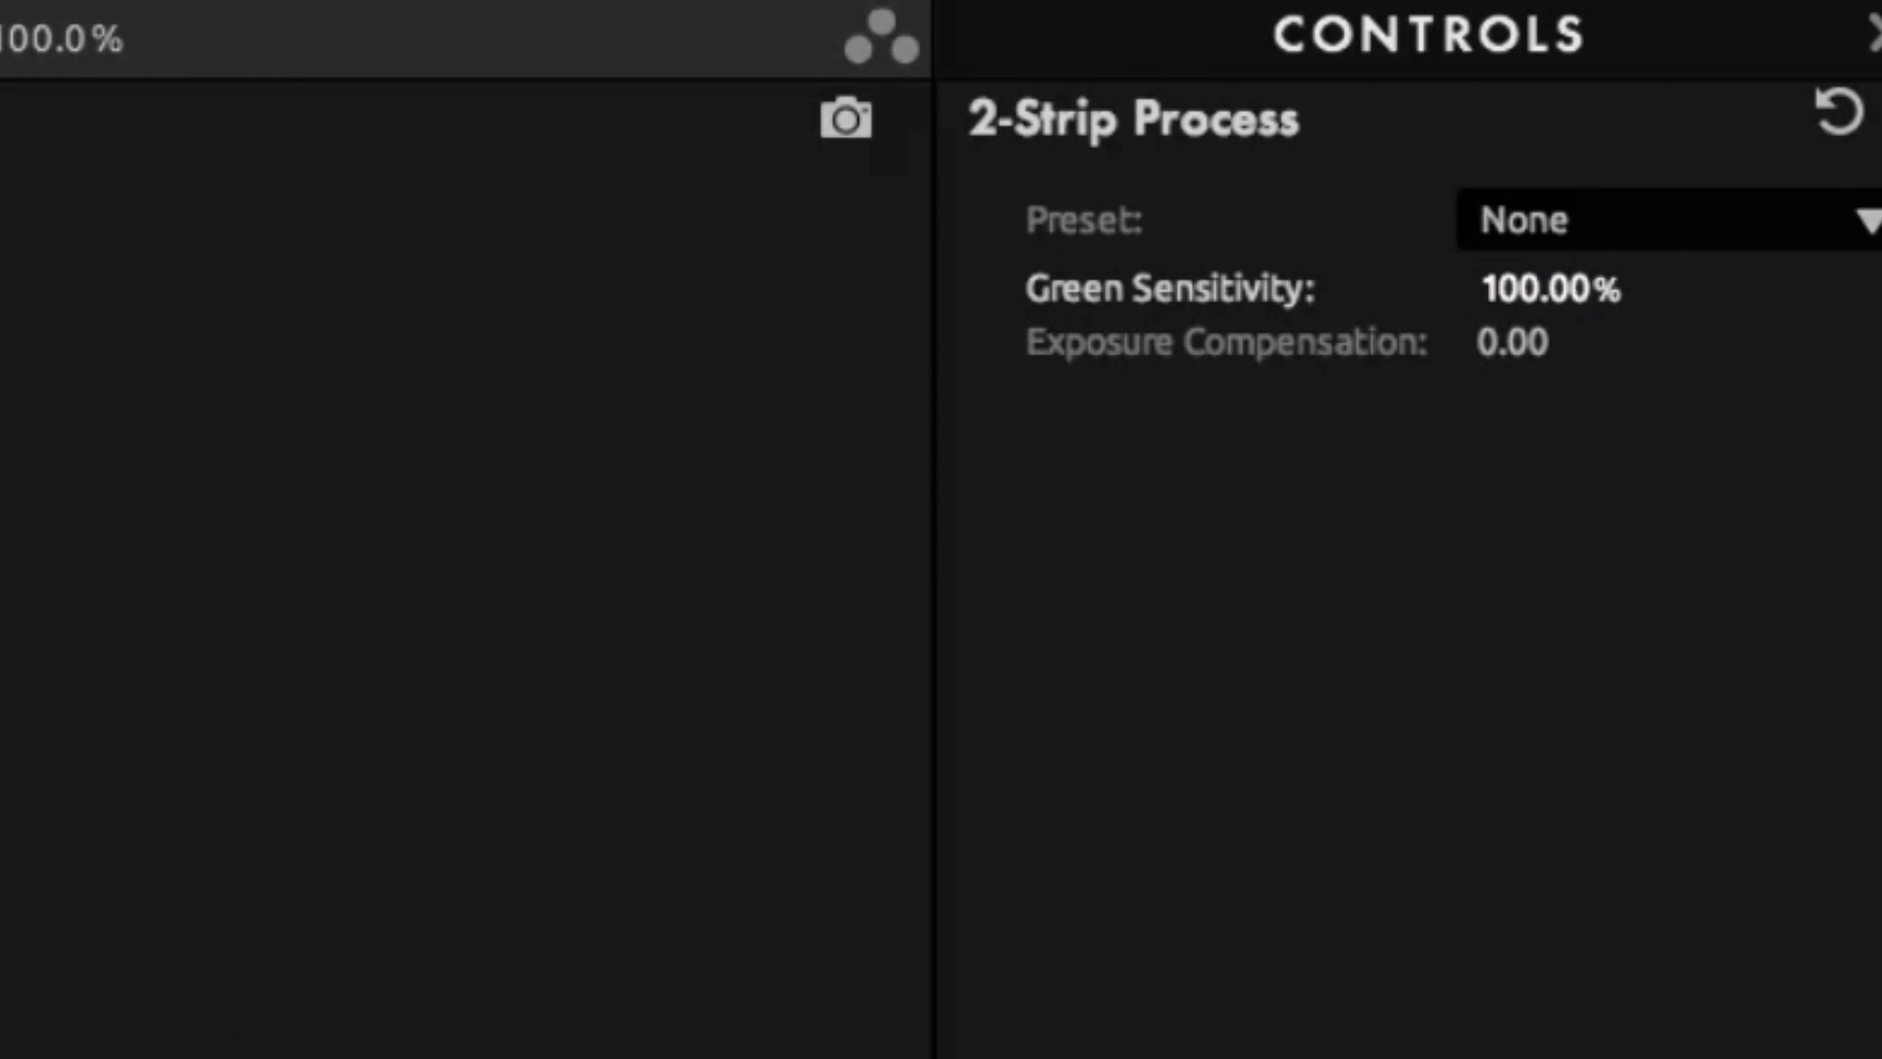
{"action": "left_click_drag", "start_coordinate": [1513, 342], "coordinate": [1568, 342]}
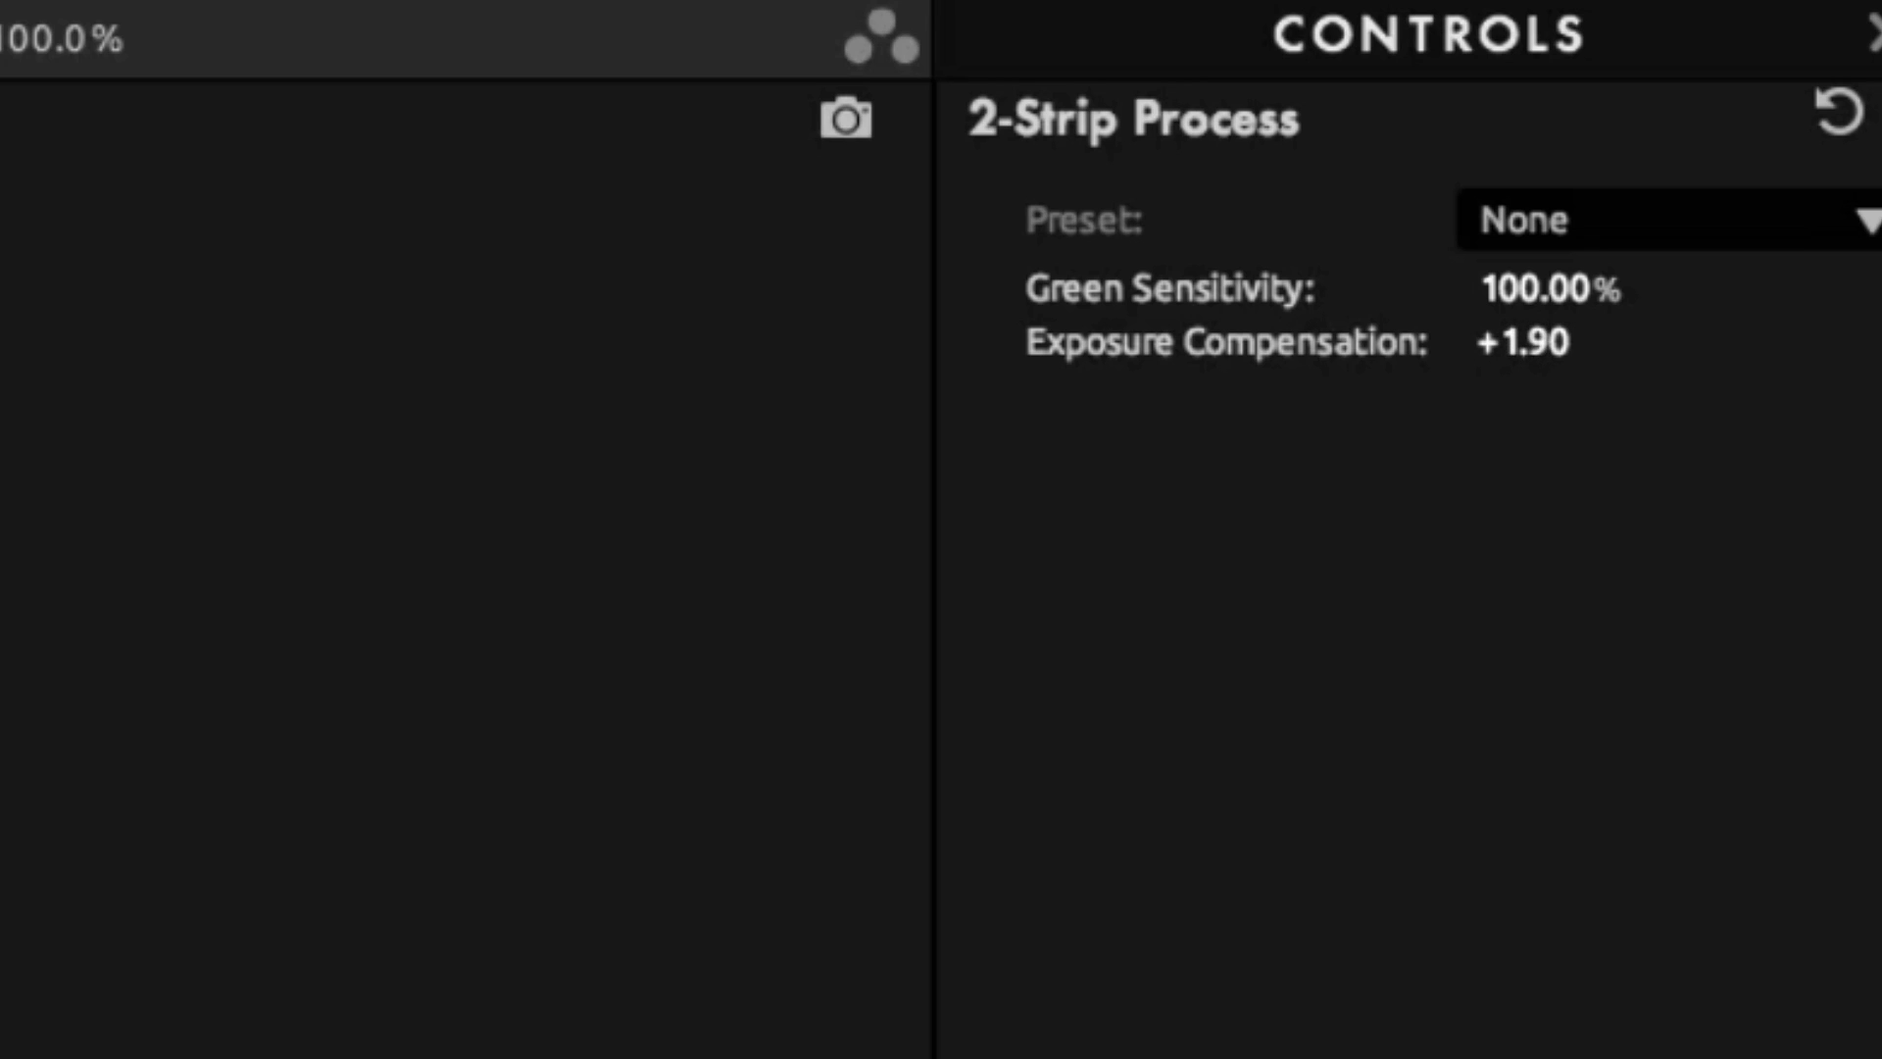
{"action": "type", "text": "0."}
{"action": "key", "text": "Return"}
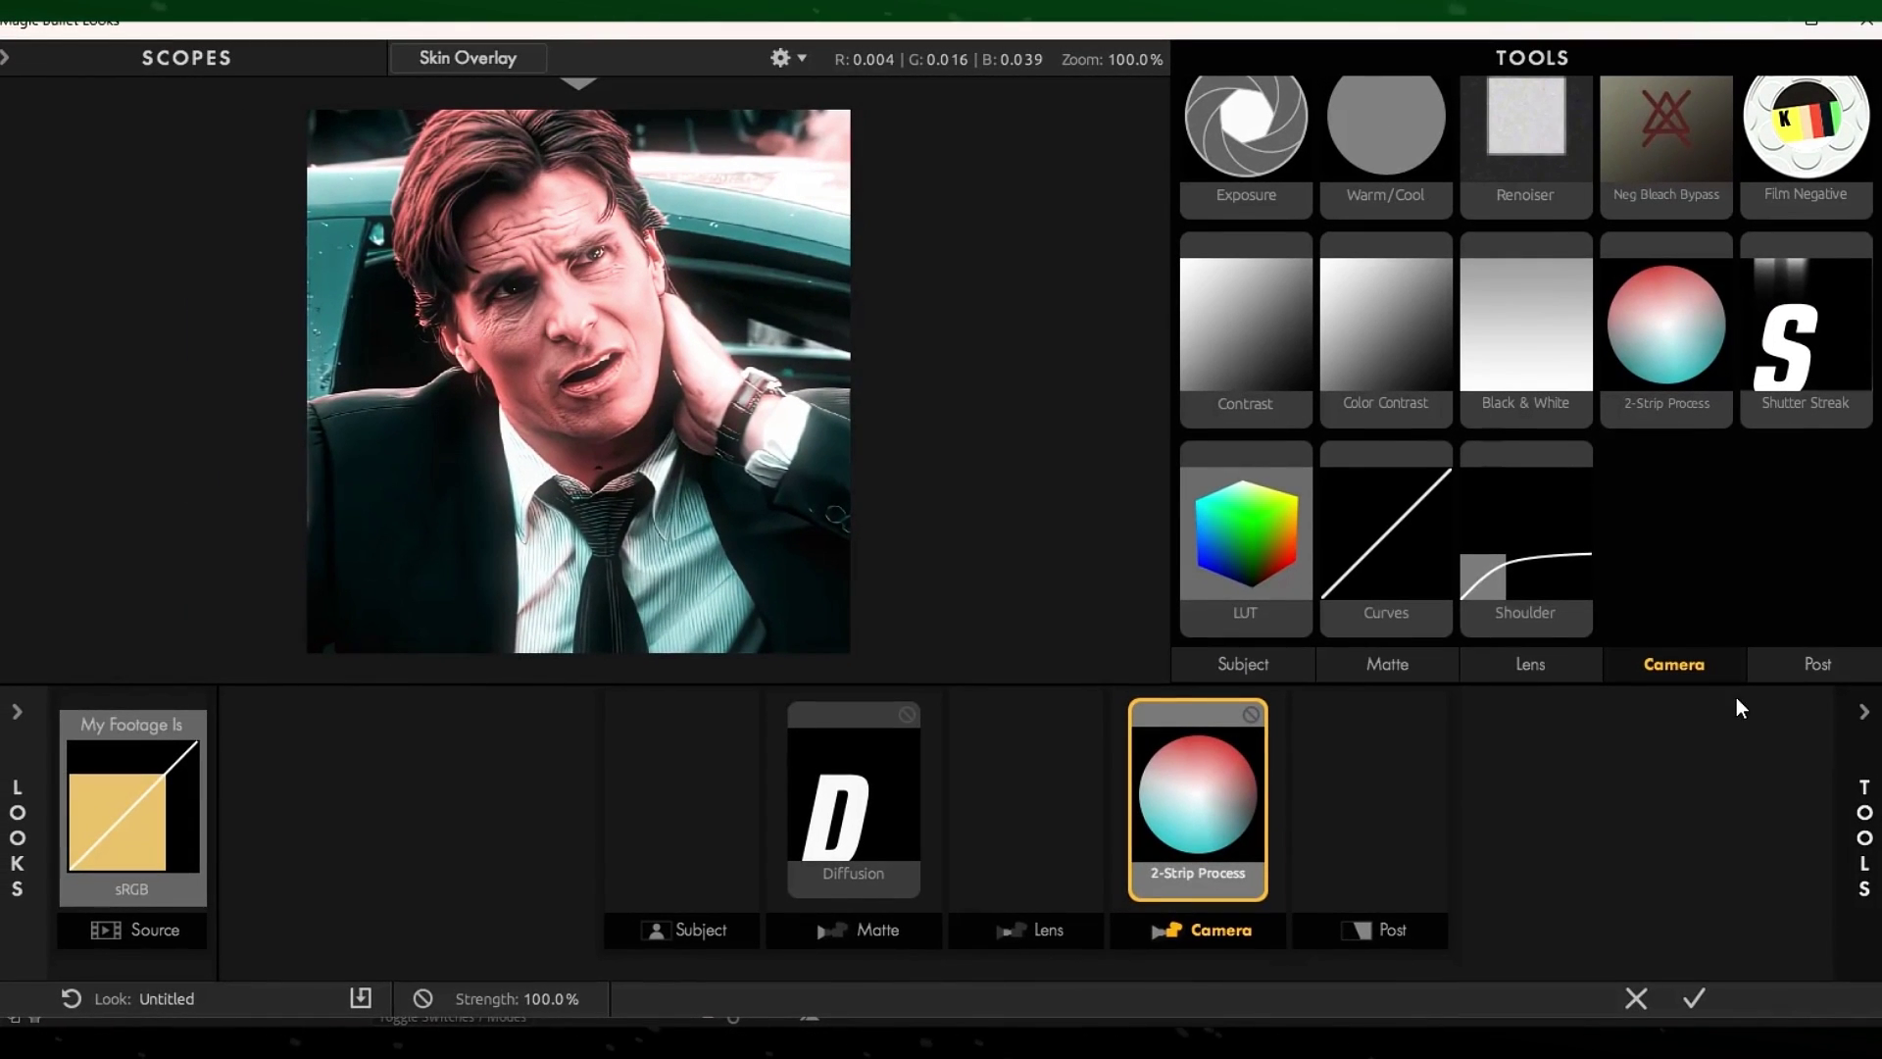
Add a Haze/Flare tool to the Lens stage with Spillage 30%, Softness 20%, Reach 25% and Exposure 0.9
{"action": "left_click", "coordinate": [1530, 664]}
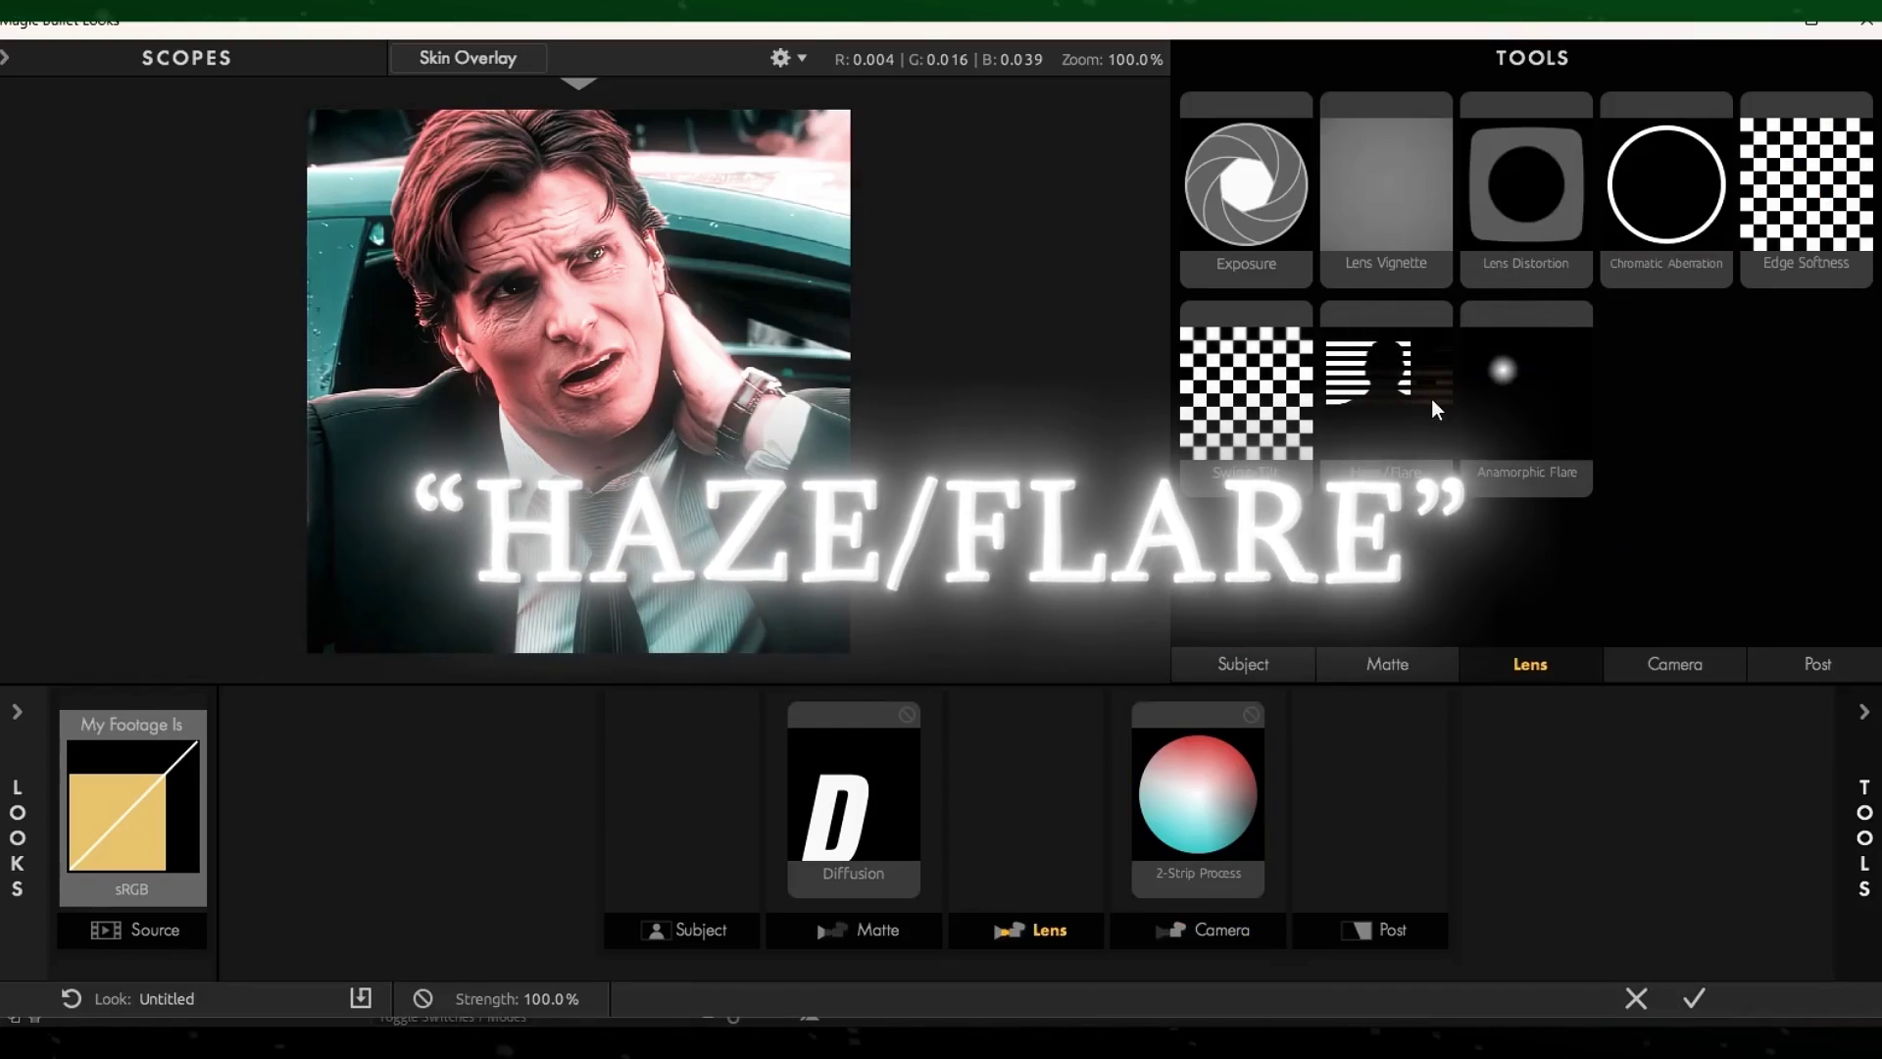
{"action": "double_click", "coordinate": [1386, 392]}
{"action": "left_click", "coordinate": [1024, 799]}
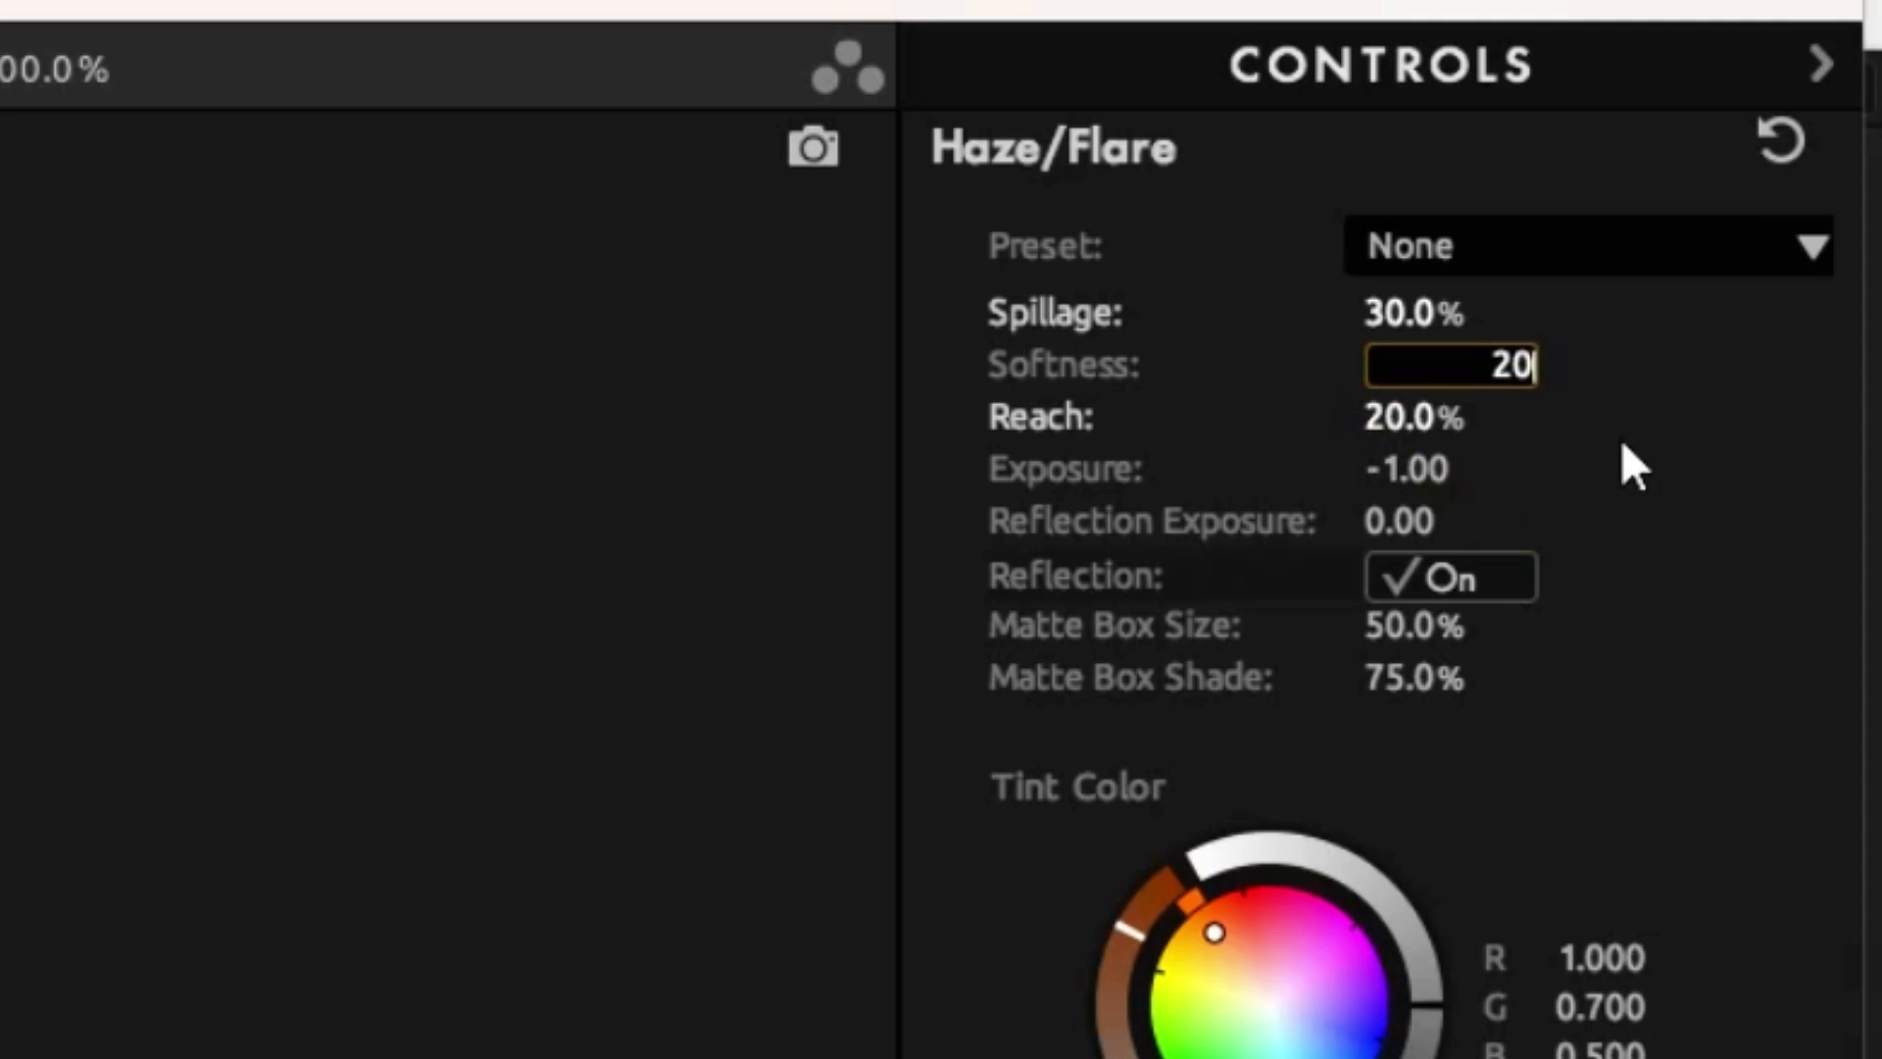
{"action": "key", "text": "Return"}
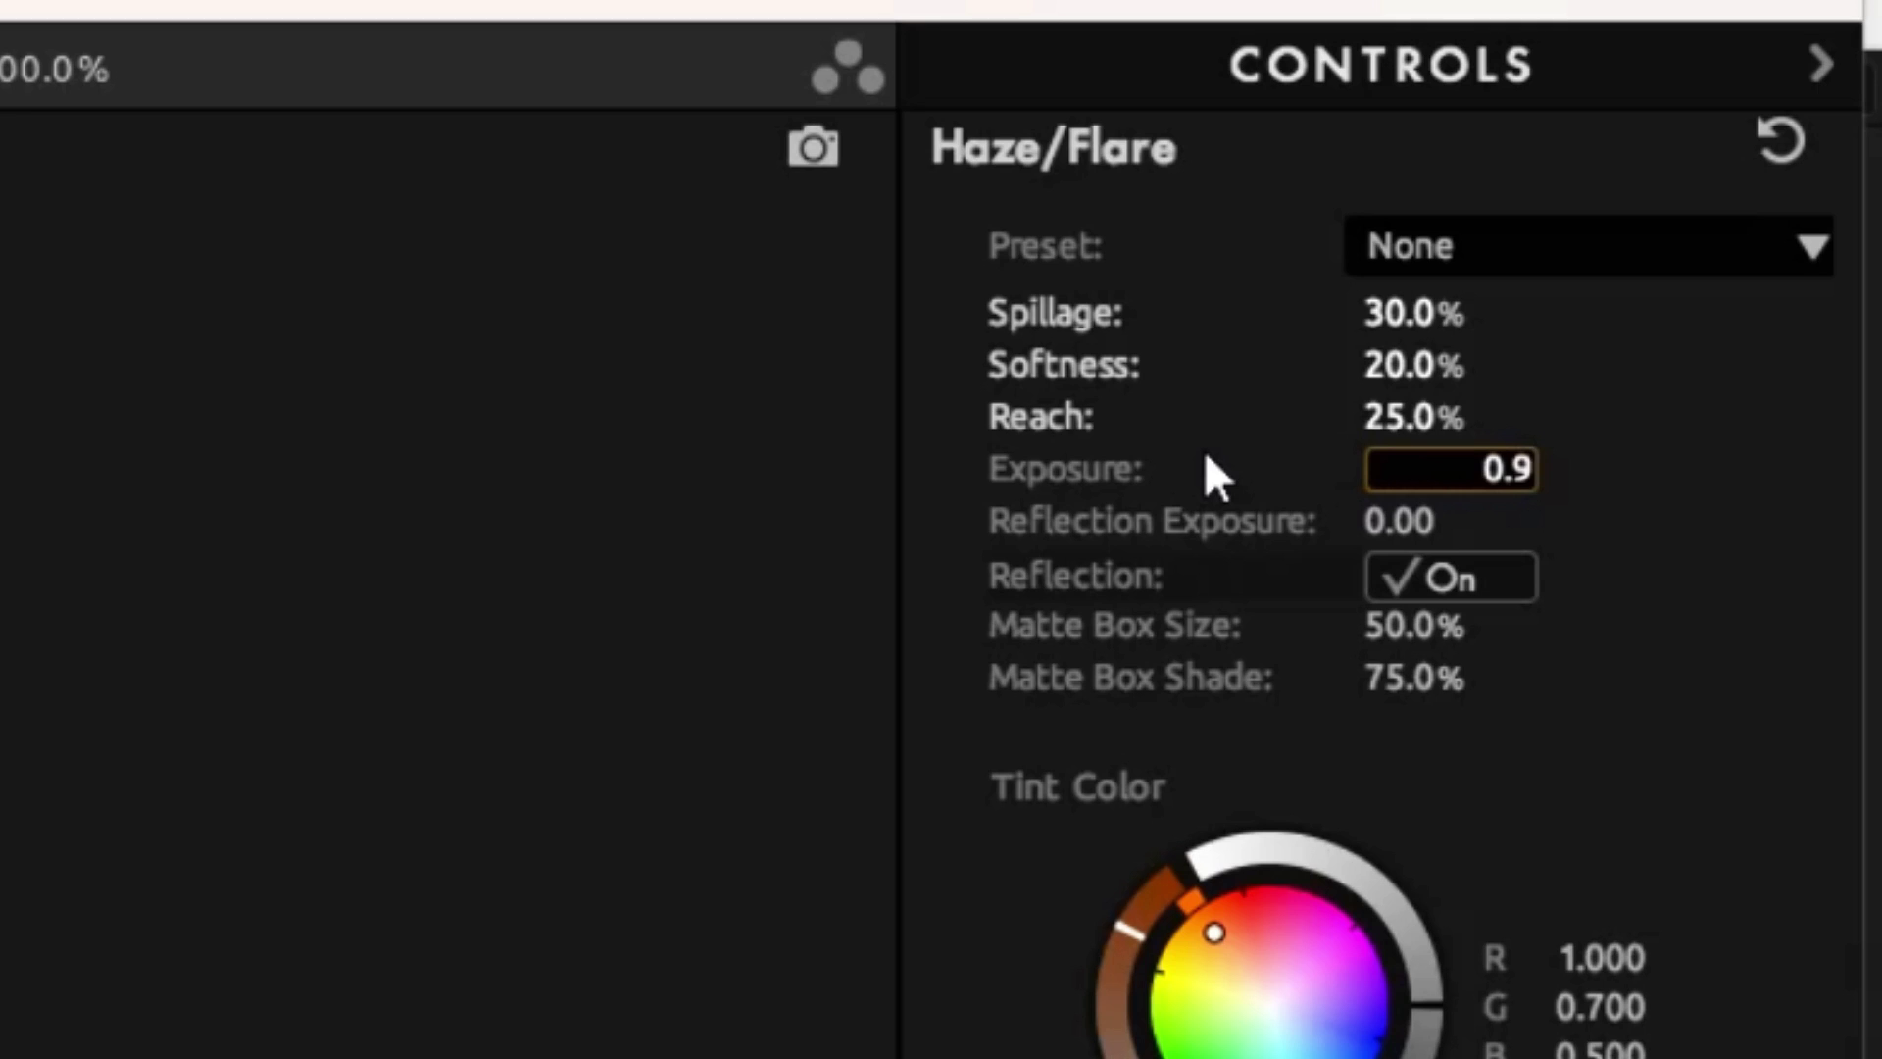
{"action": "key", "text": "Return"}
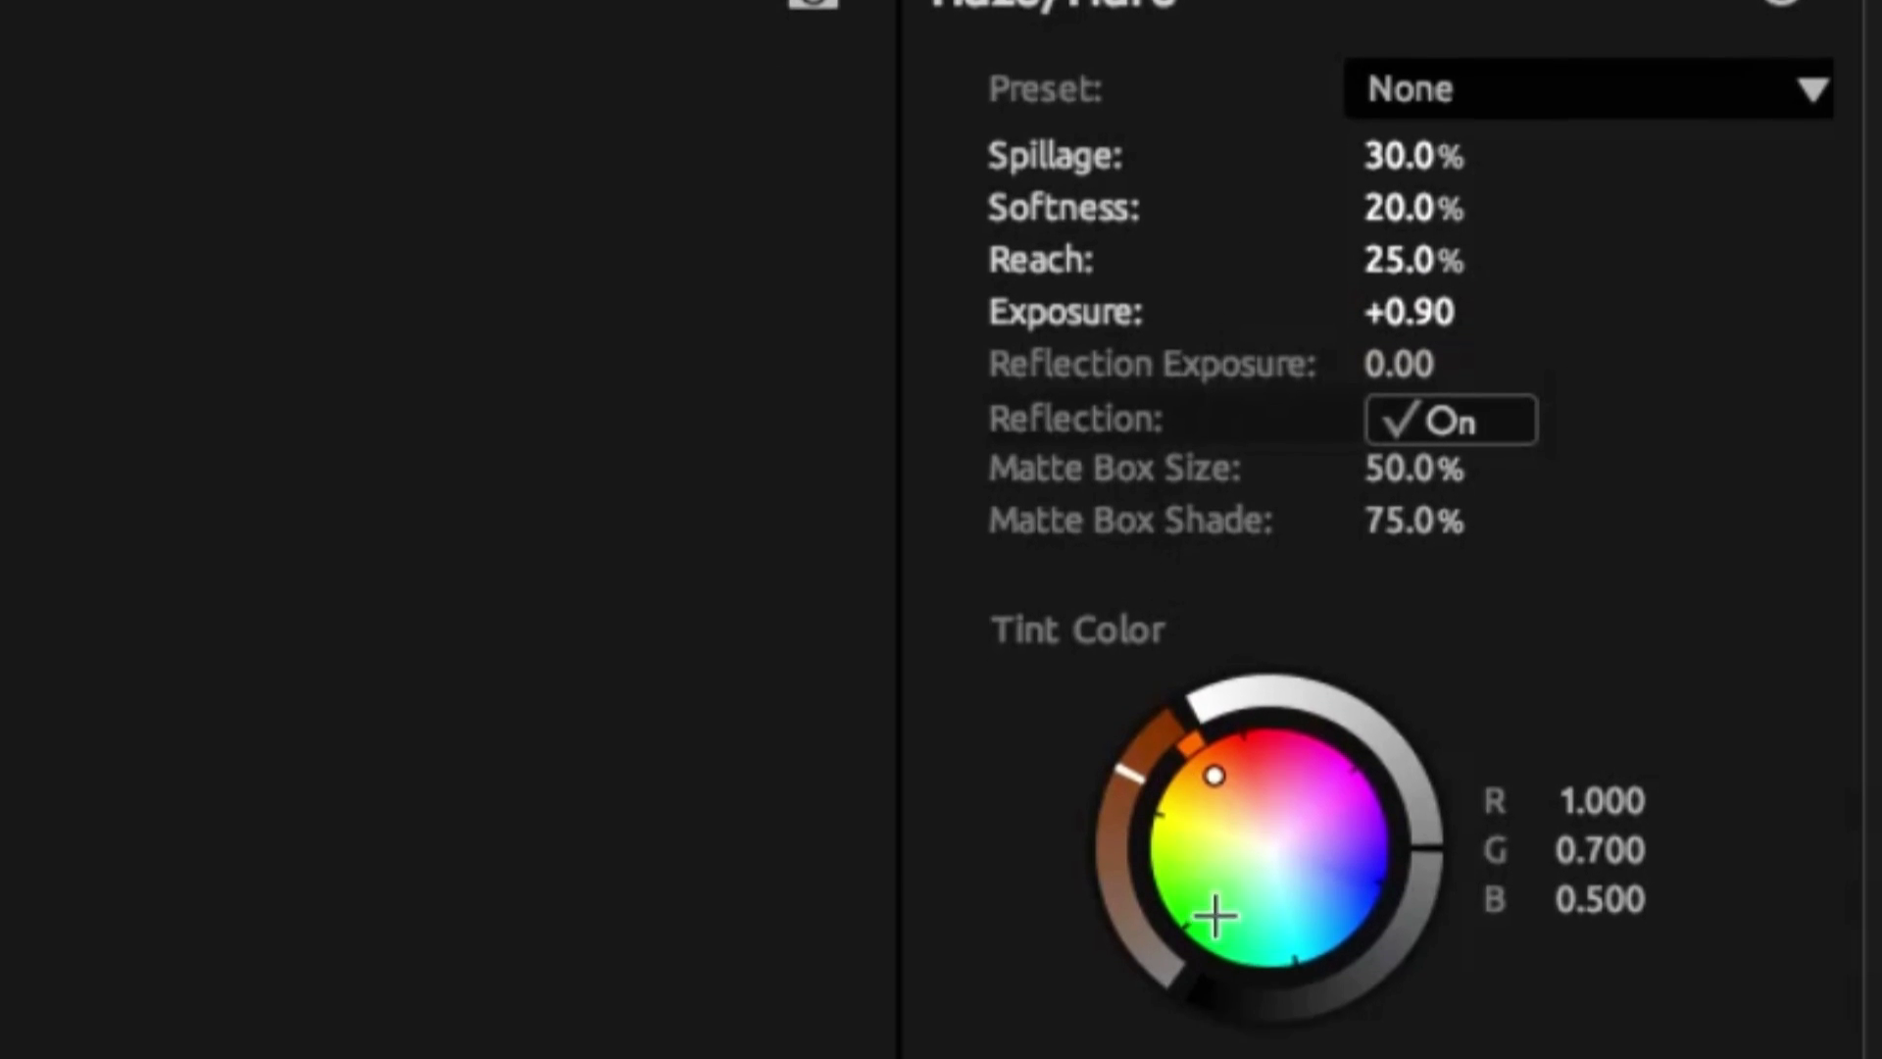
Set the Haze/Flare Tint Color to a neutral grey of about 0.753 and apply the Looks 3 look
{"action": "left_click", "coordinate": [1275, 852]}
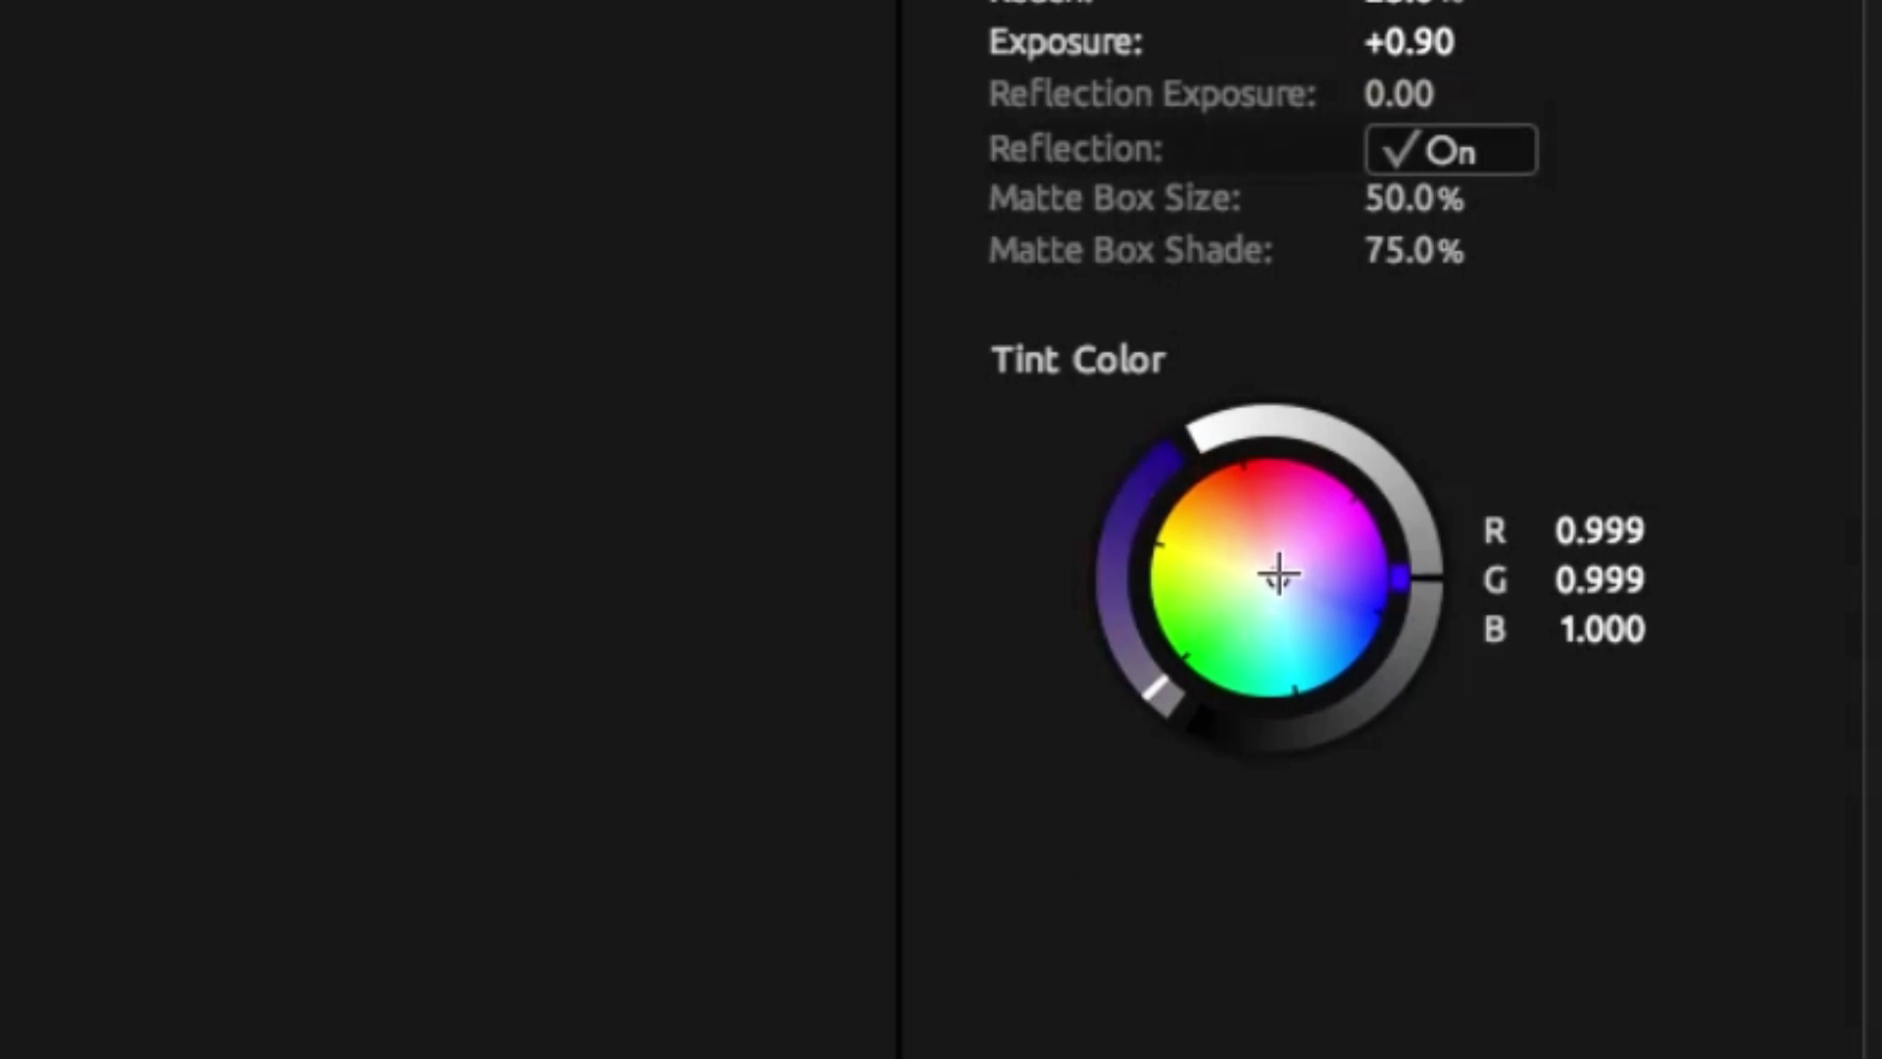
{"action": "mouse_move", "coordinate": [1296, 475]}
{"action": "left_mouse_down"}
{"action": "mouse_move", "coordinate": [1296, 392]}
{"action": "mouse_move", "coordinate": [1296, 549]}
{"action": "mouse_move", "coordinate": [1296, 500]}
{"action": "left_mouse_up"}
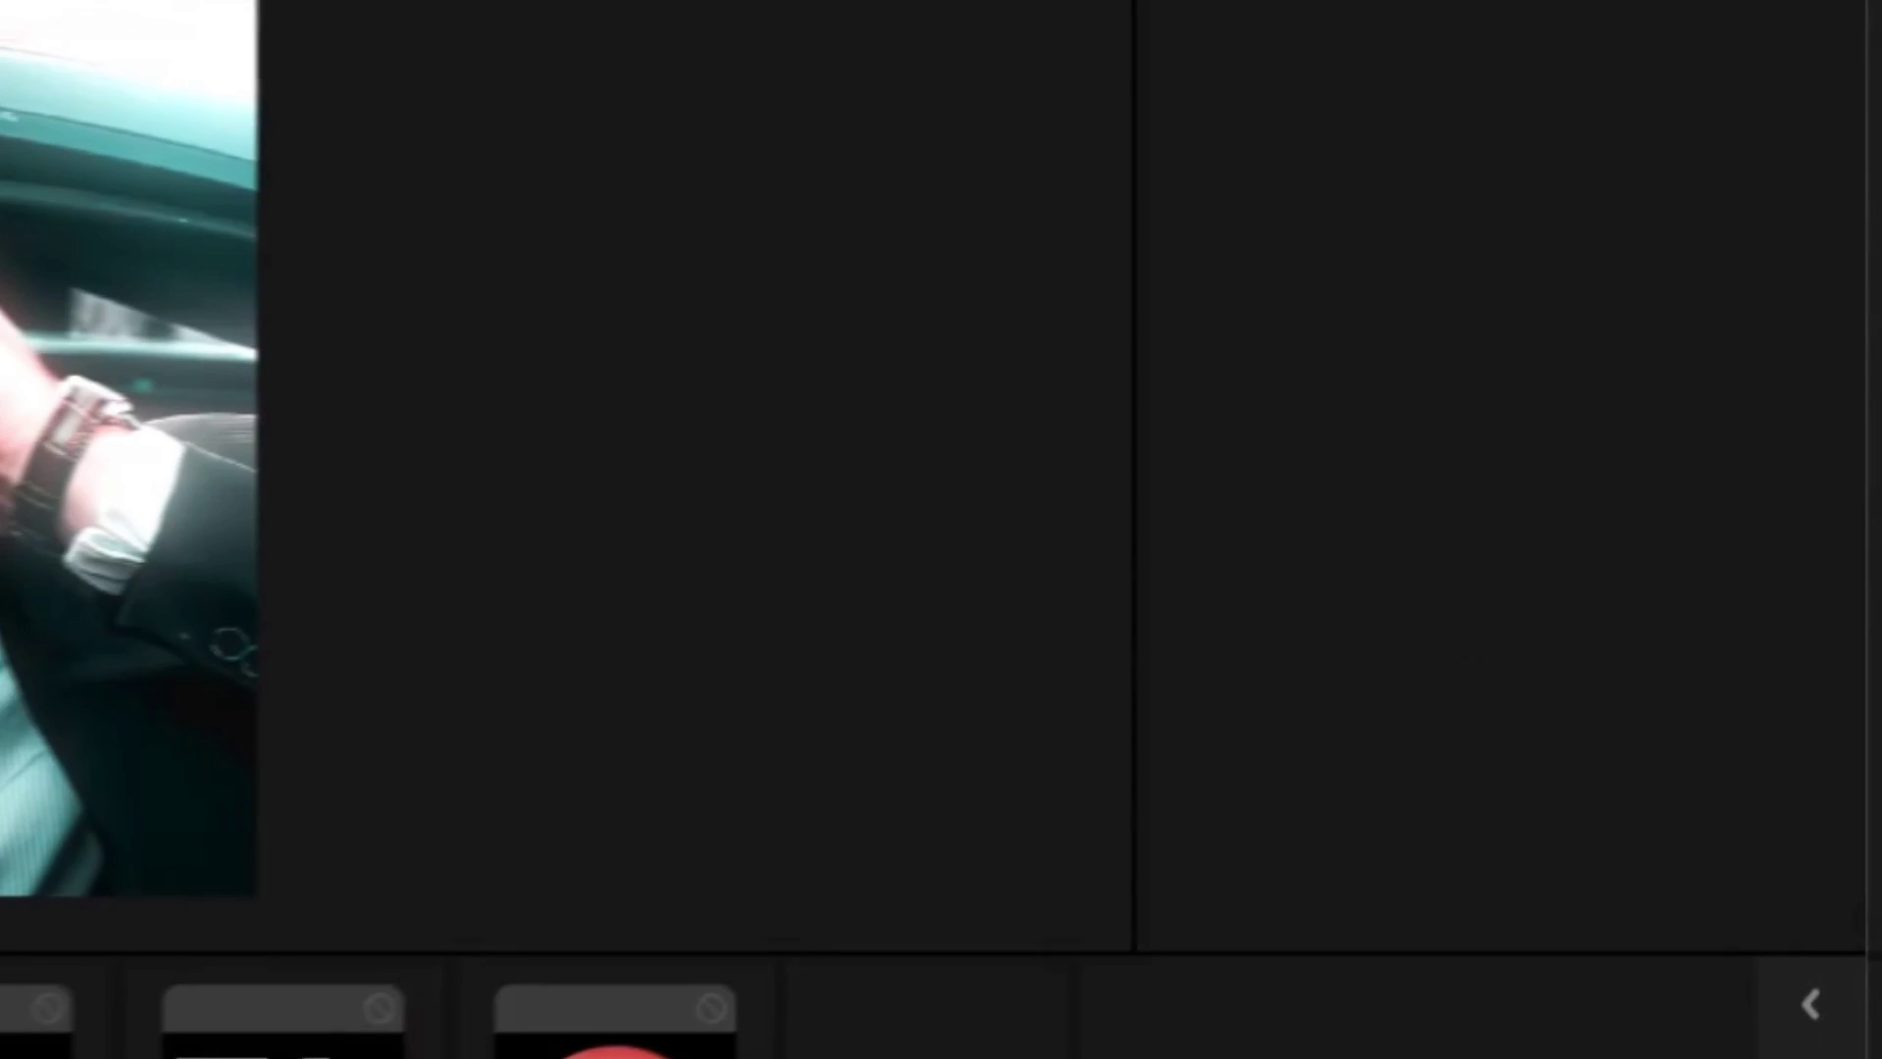
{"action": "left_click", "coordinate": [915, 890]}
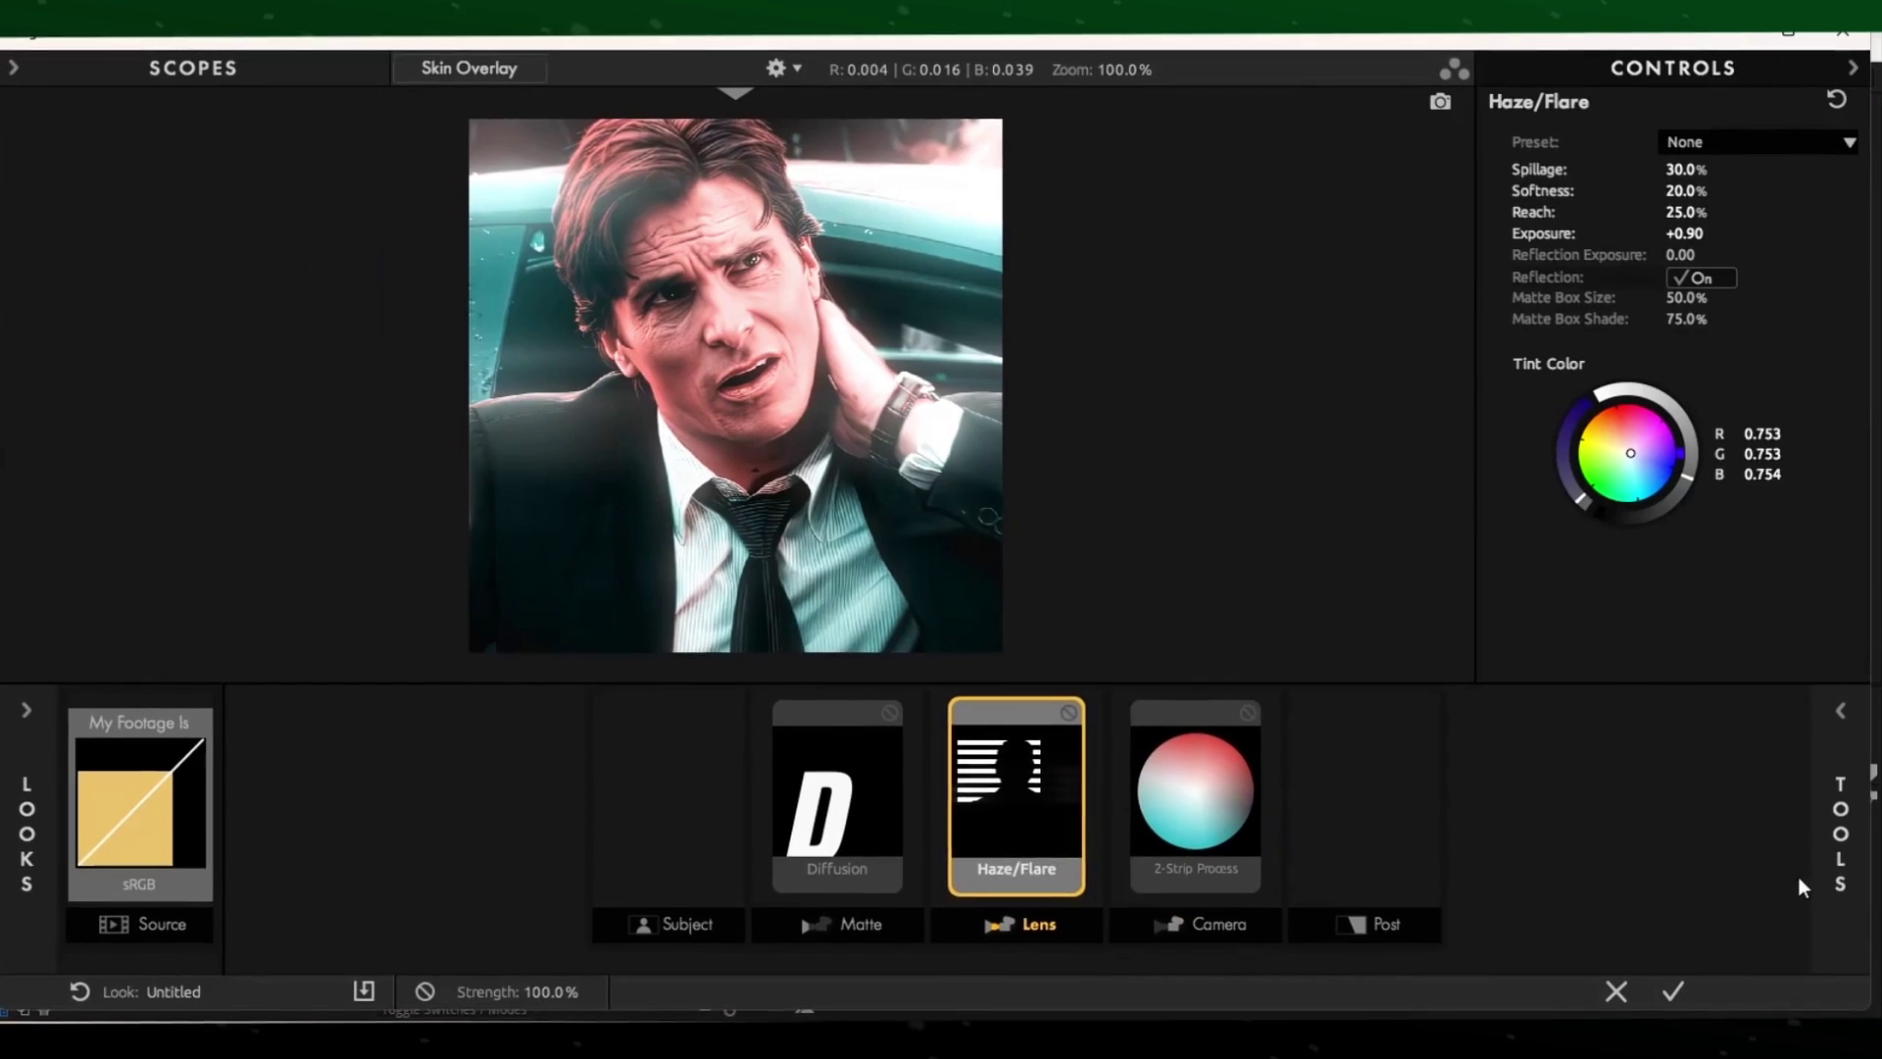
{"action": "left_click", "coordinate": [1675, 986]}
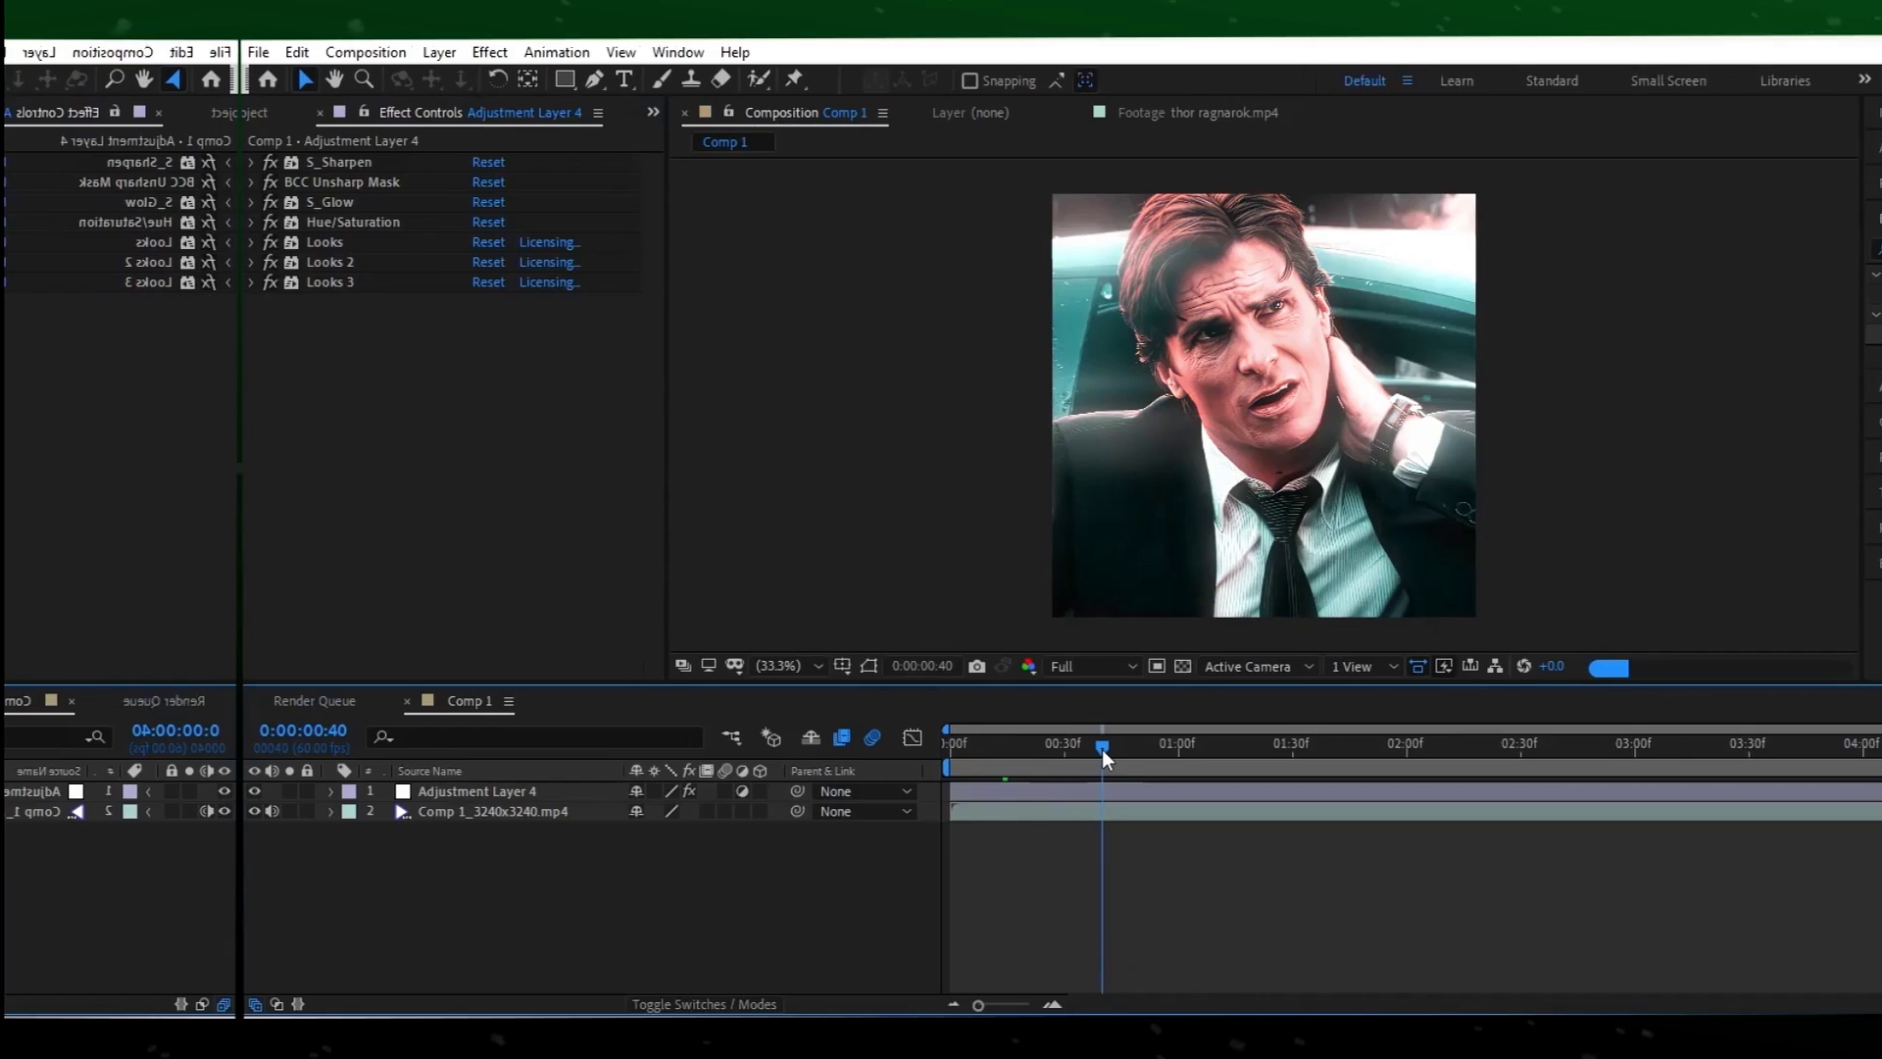
Check the graded result on different clips by scrubbing through the Comp 1 timeline
{"action": "left_click_drag", "start_coordinate": [865, 760], "coordinate": [1102, 761]}
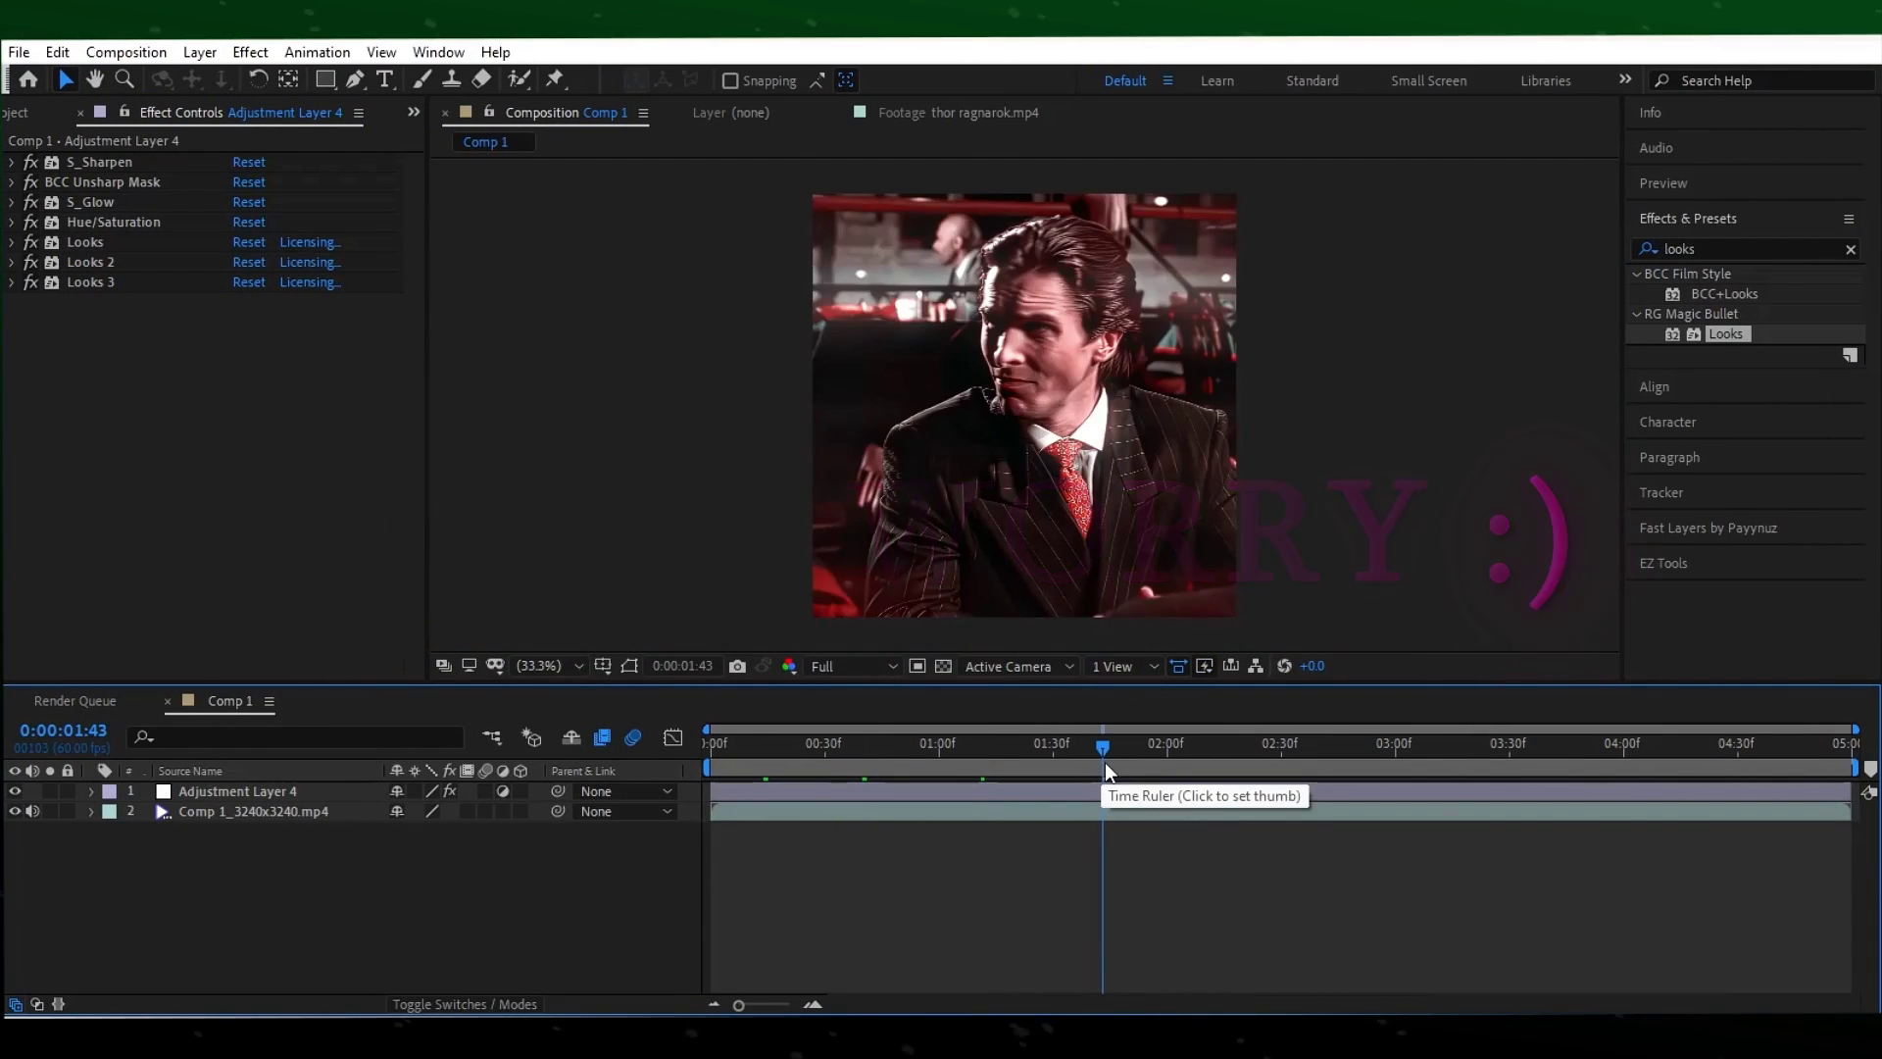
{"action": "left_click", "coordinate": [1153, 762]}
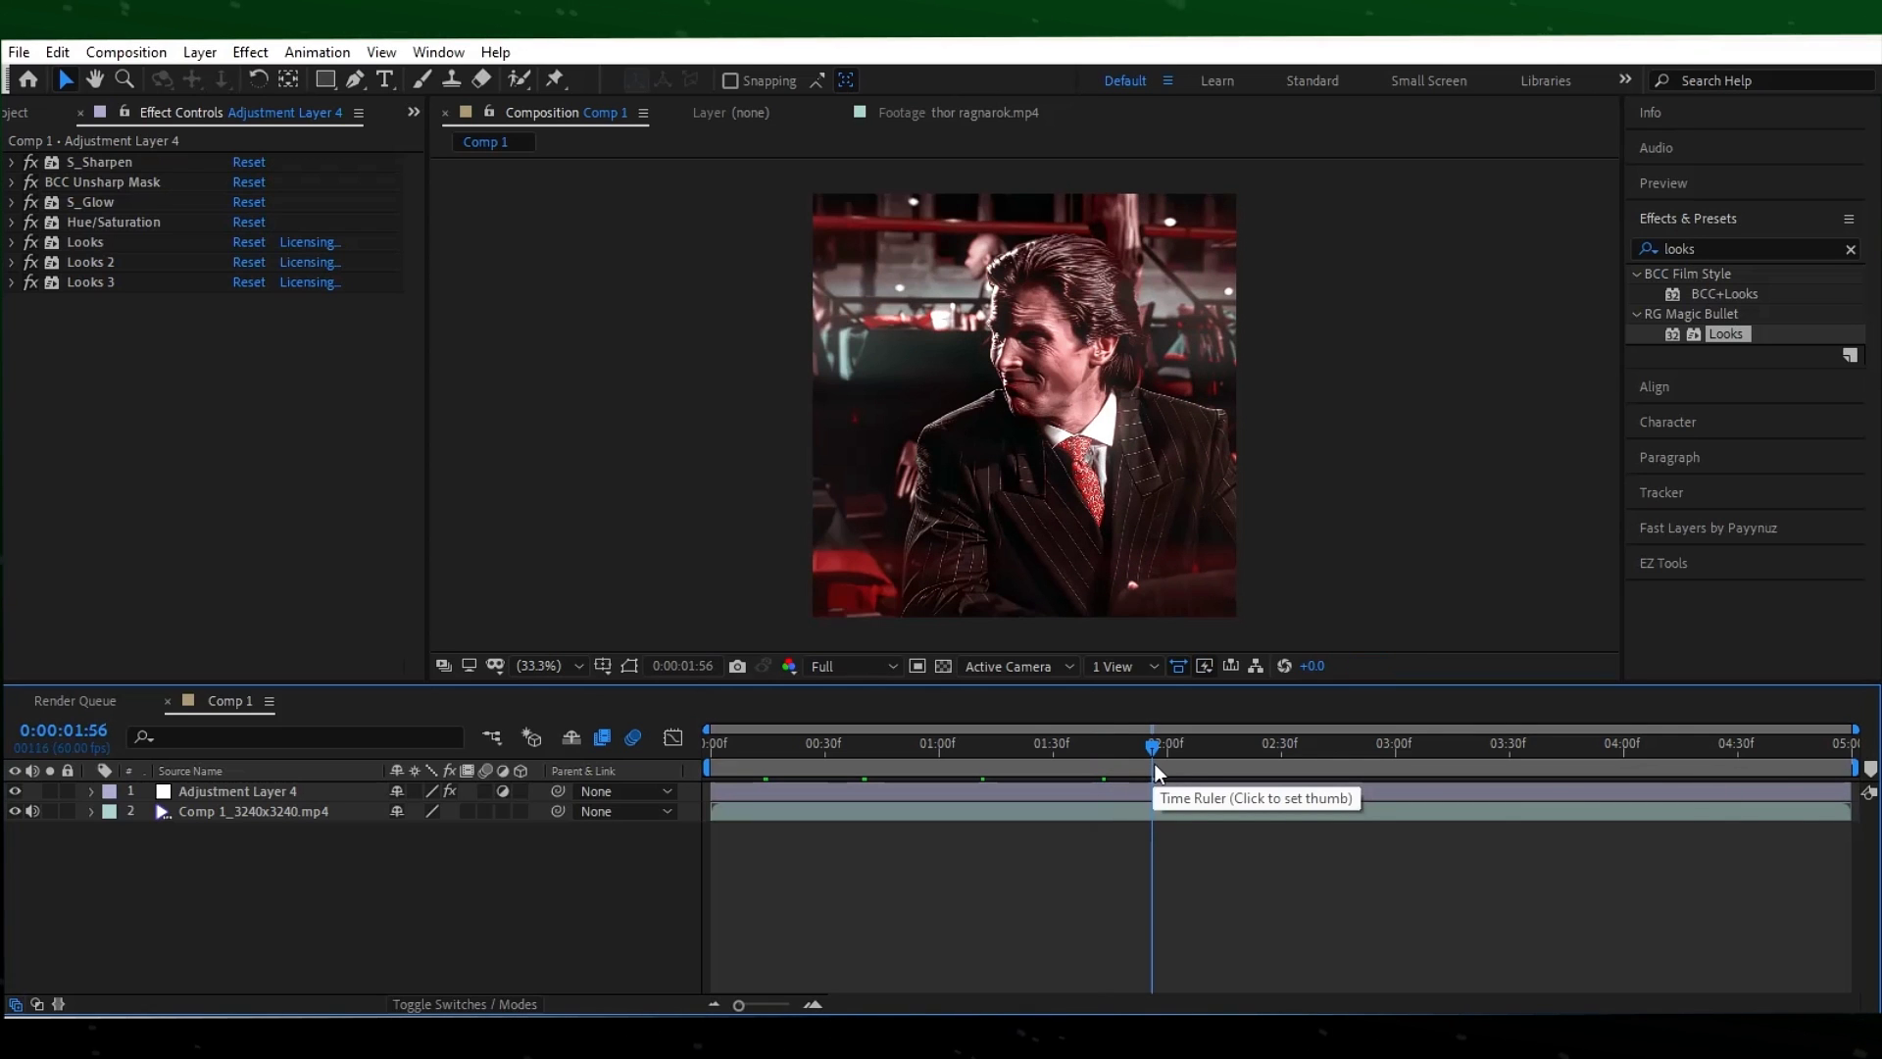
{"action": "left_click_drag", "start_coordinate": [1153, 763], "coordinate": [1192, 762]}
{"action": "left_click", "coordinate": [1296, 751]}
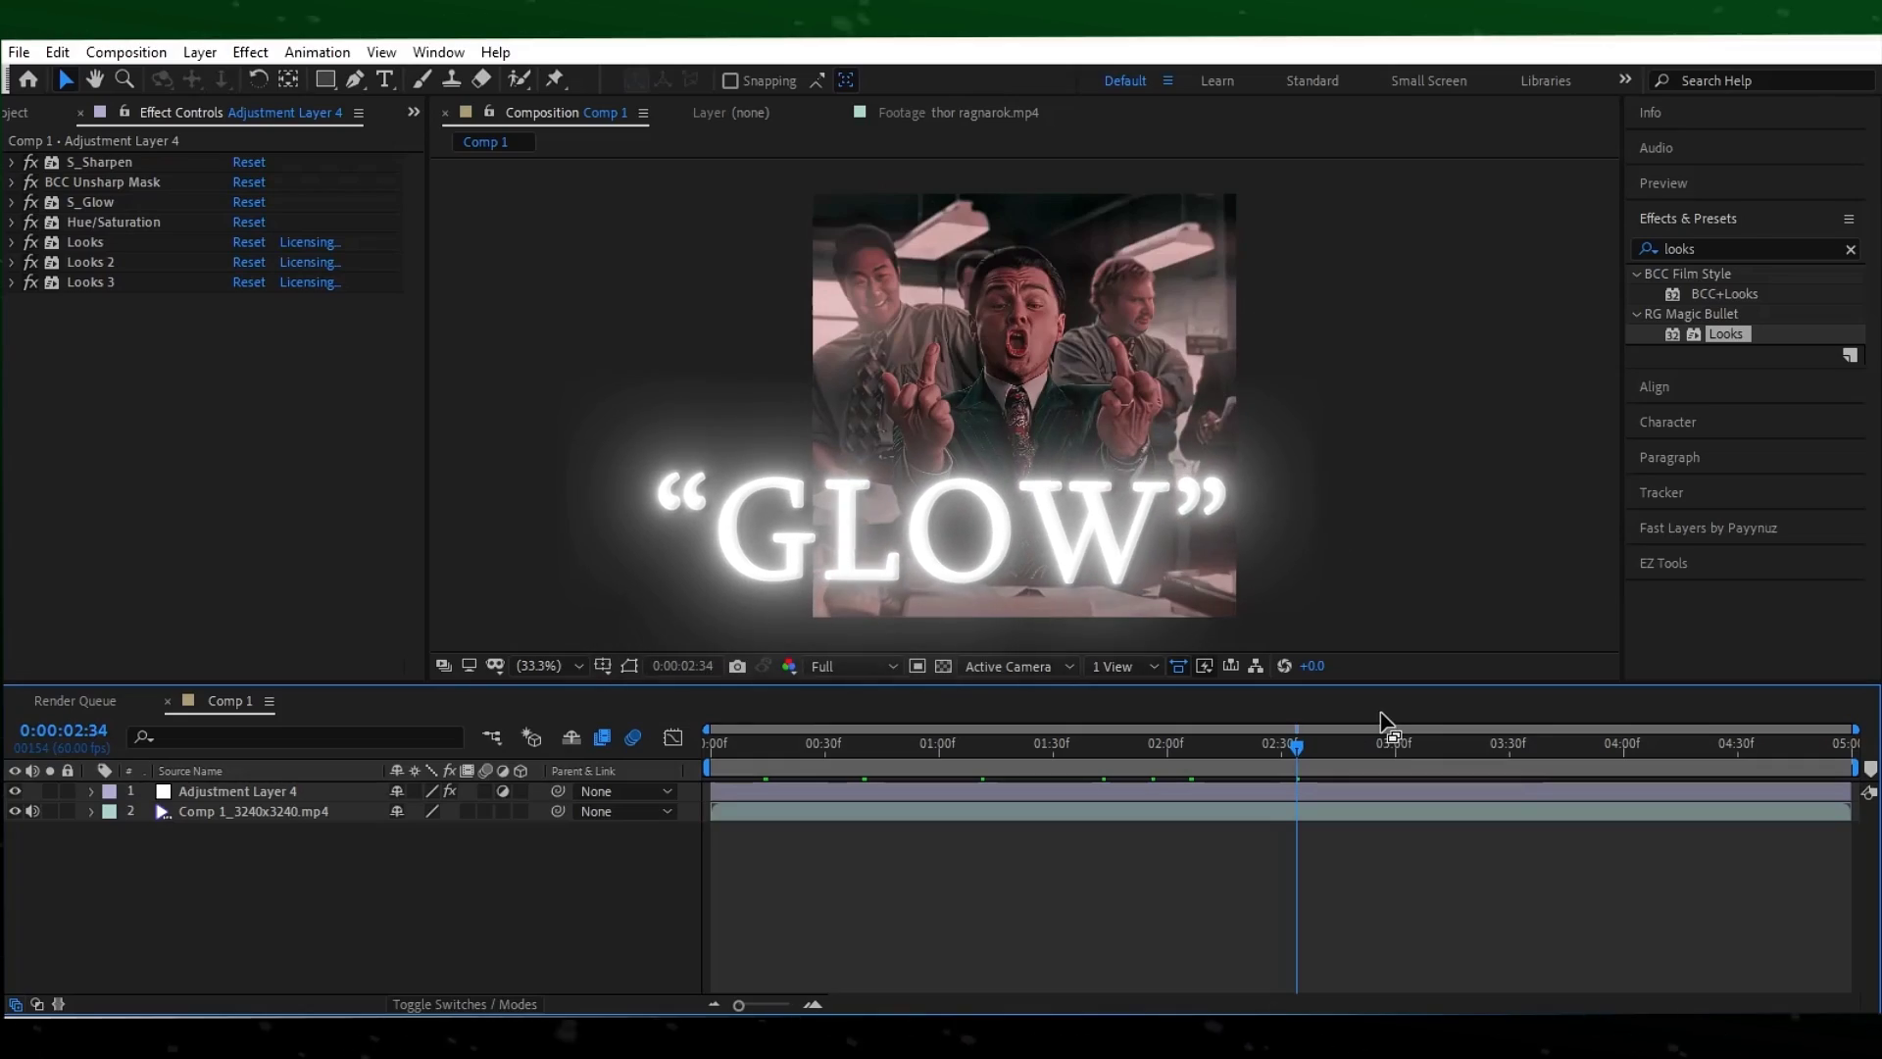
{"action": "left_click", "coordinate": [1390, 762]}
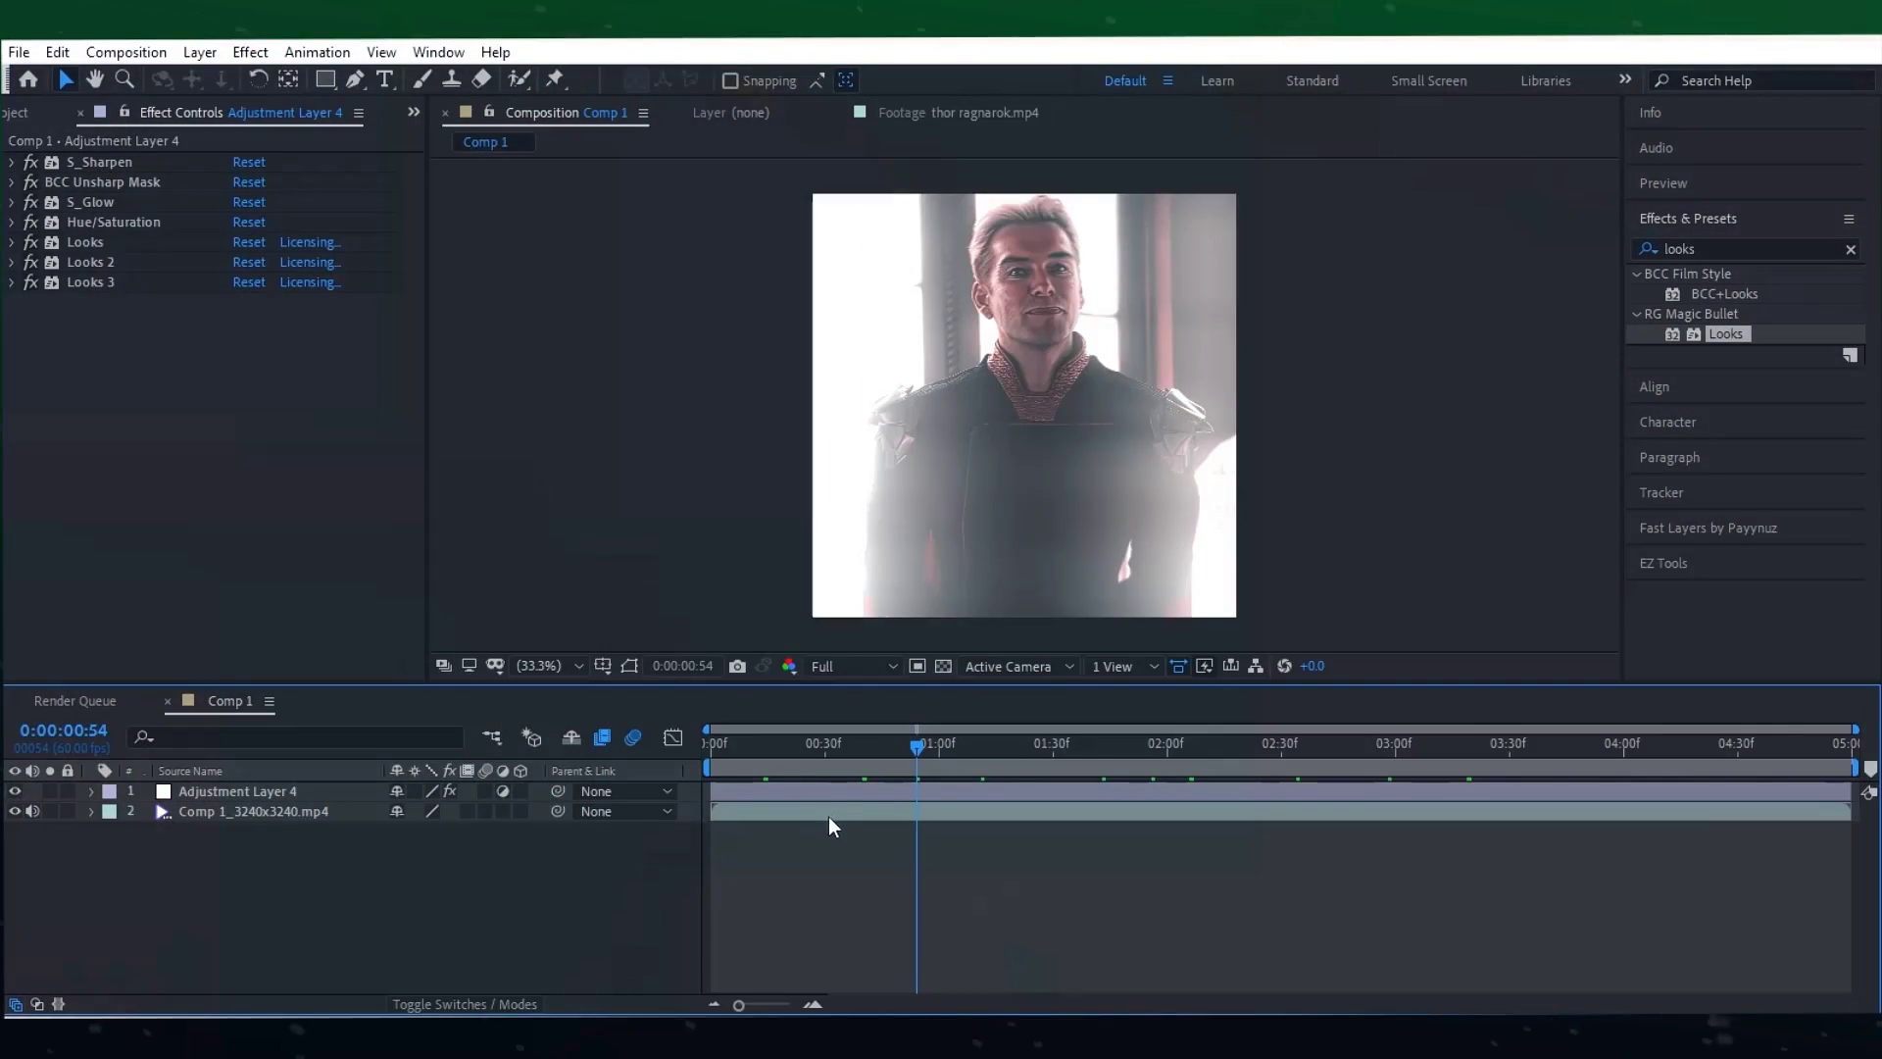
Add a Brightness & Contrast effect to Adjustment Layer 4 and set its Brightness to -50
{"action": "left_click", "coordinate": [839, 786]}
{"action": "key", "text": "ctrl+space"}
{"action": "type", "text": "bri"}
{"action": "left_click", "coordinate": [903, 833]}
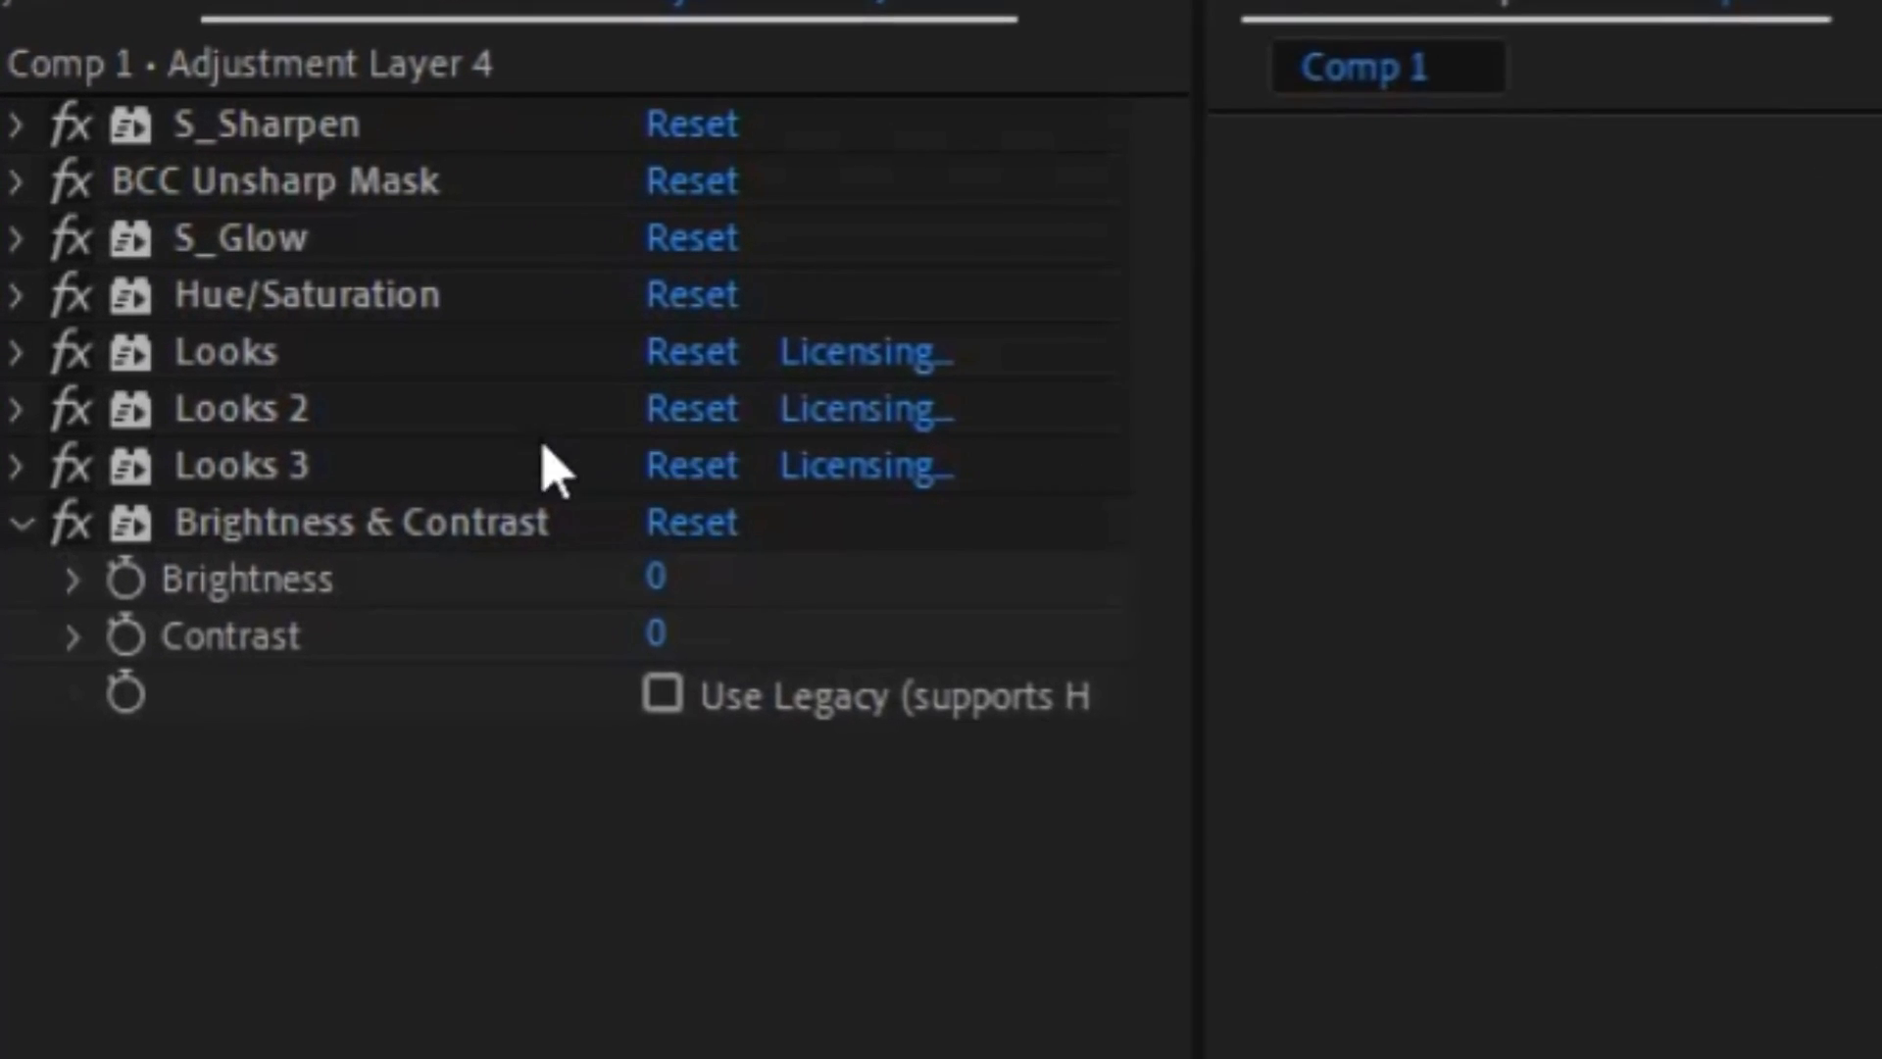
{"action": "left_click", "coordinate": [719, 624]}
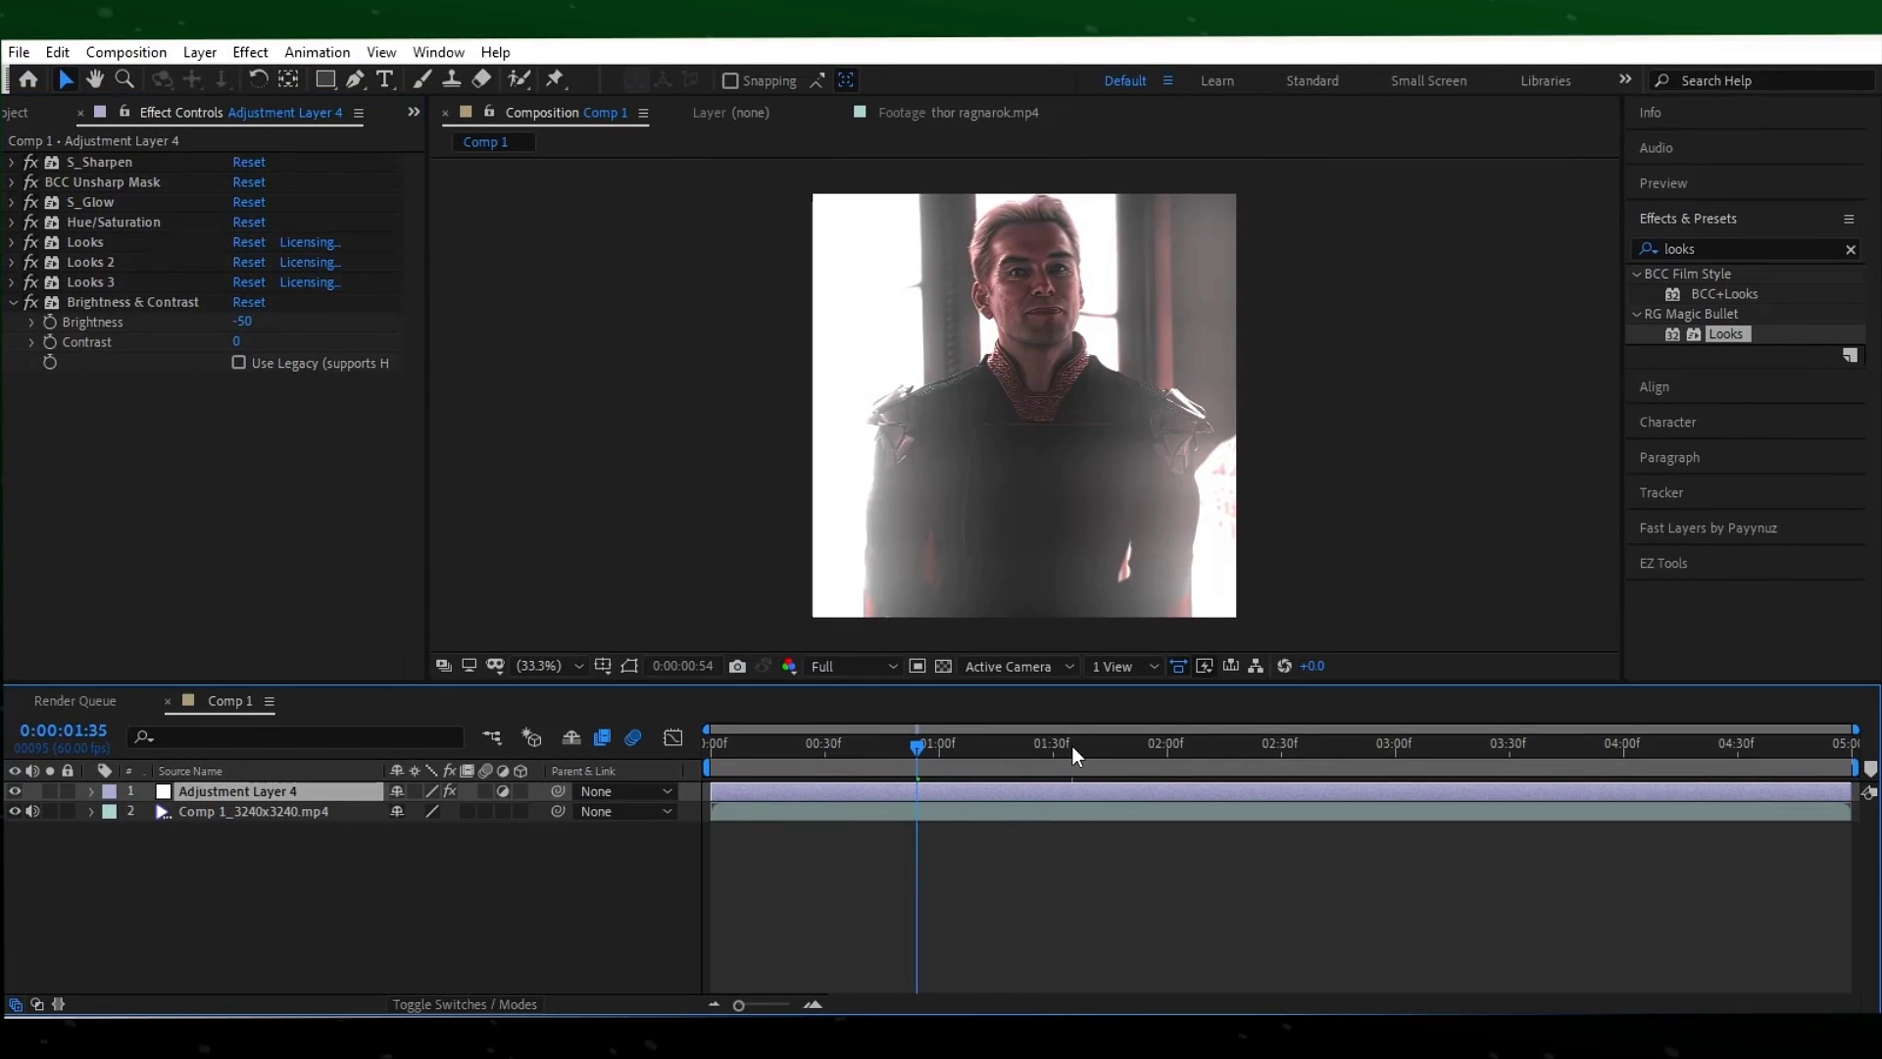
{"action": "left_click", "coordinate": [1370, 903]}
{"action": "left_click", "coordinate": [37, 306]}
{"action": "left_click", "coordinate": [68, 304]}
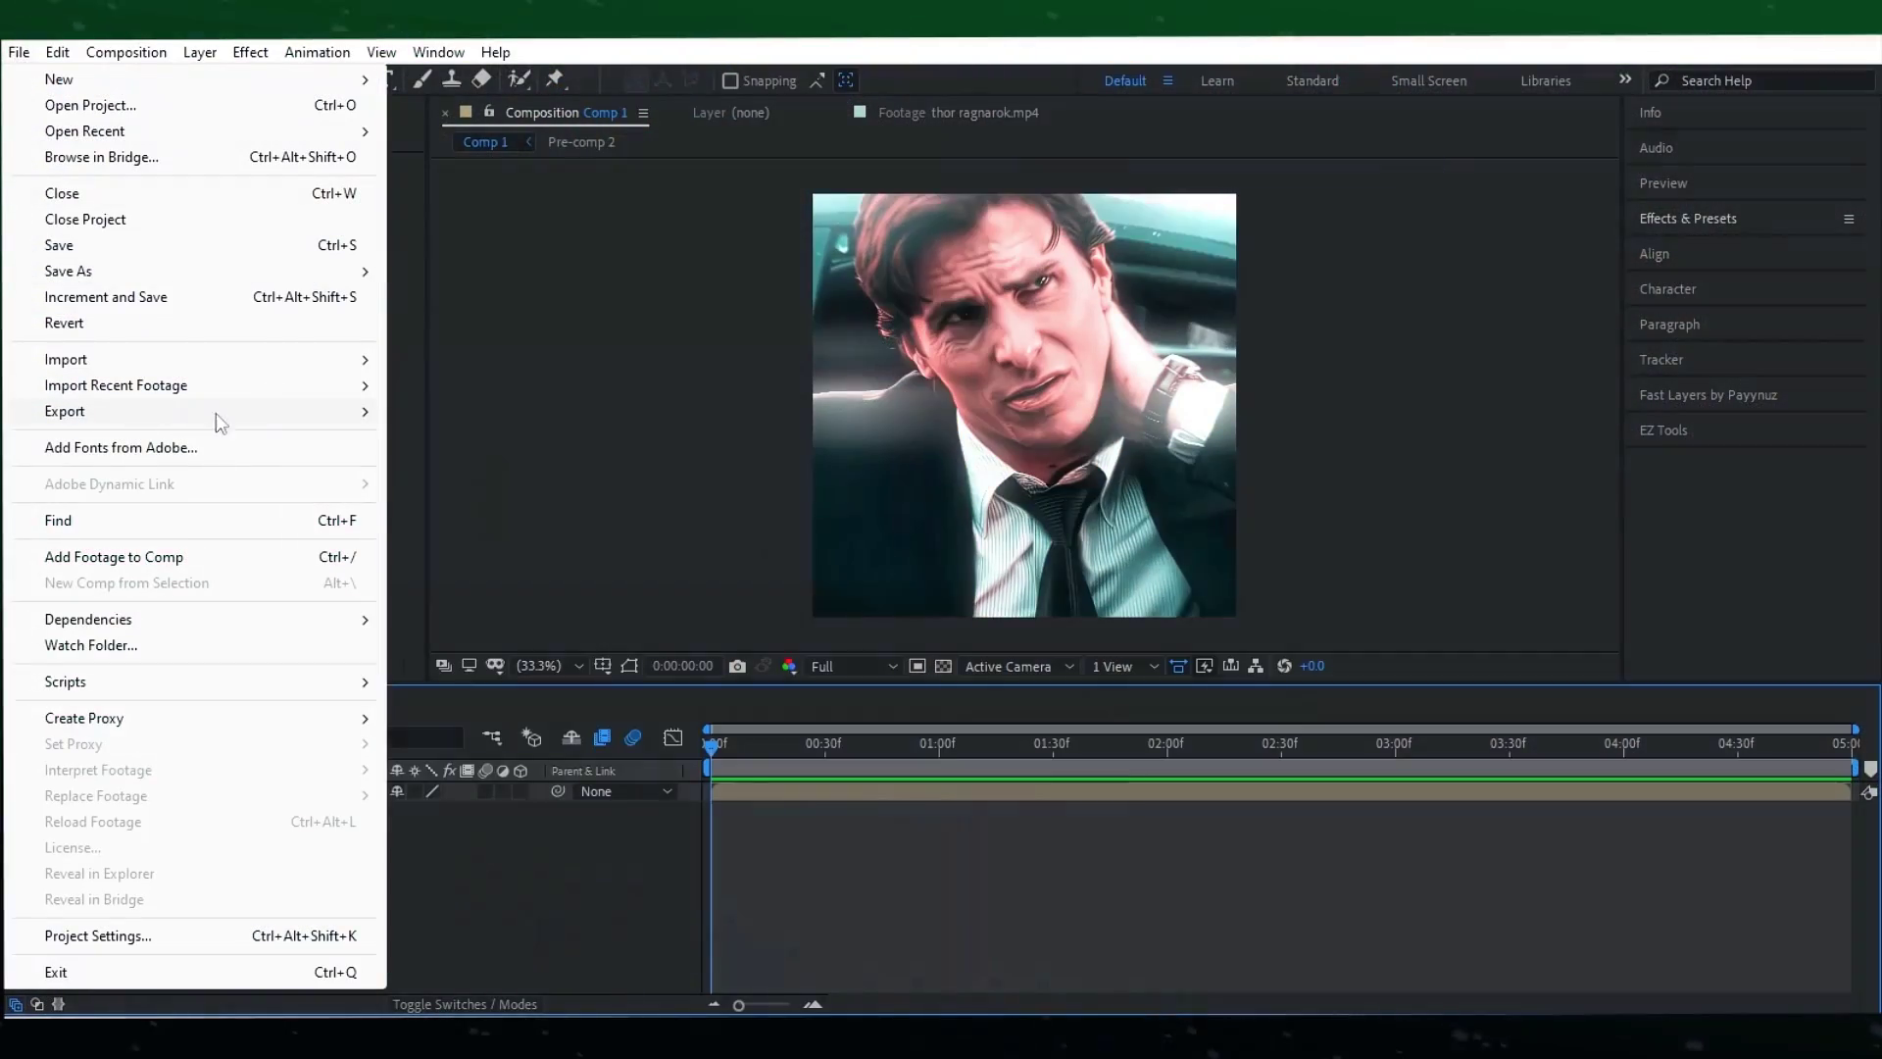
Add Comp 1 to the render queue and set its output module format to Voukoder
{"action": "mouse_move", "coordinate": [216, 414]}
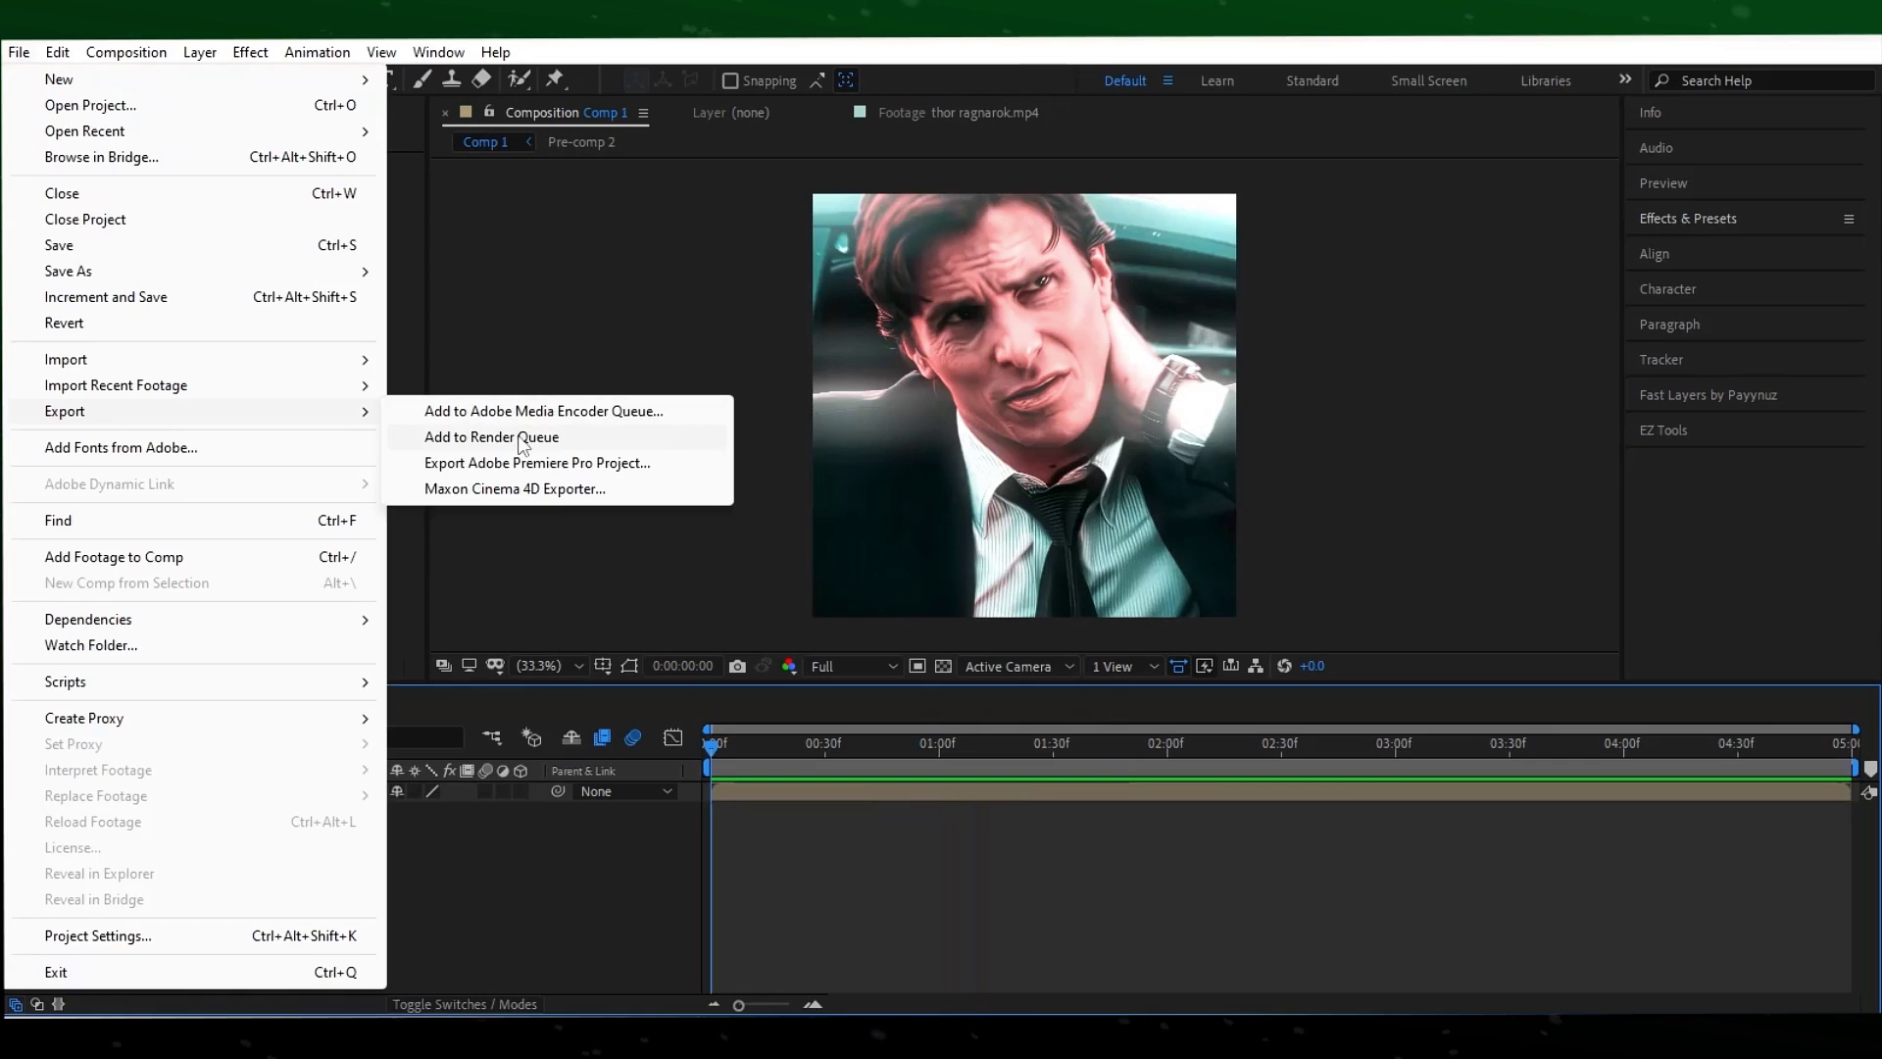
{"action": "left_click", "coordinate": [515, 438]}
{"action": "left_click", "coordinate": [200, 911]}
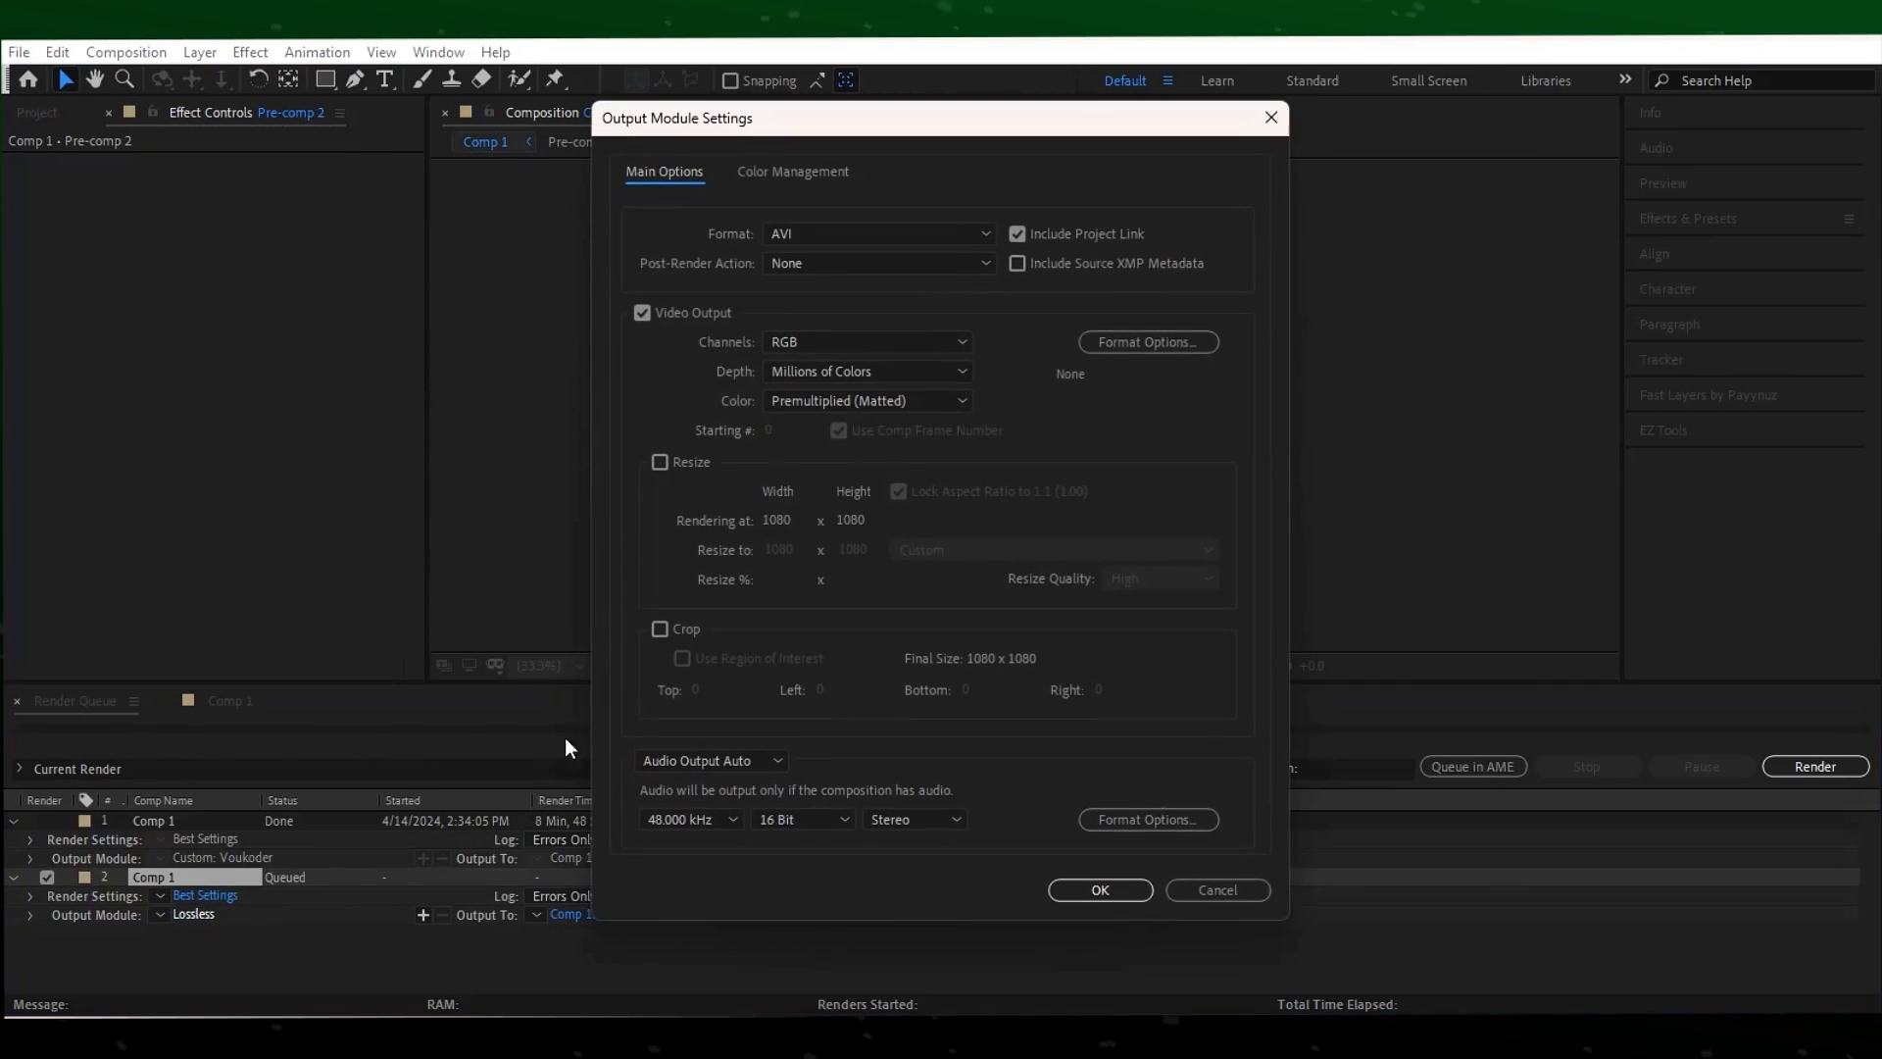
{"action": "left_click", "coordinate": [820, 229]}
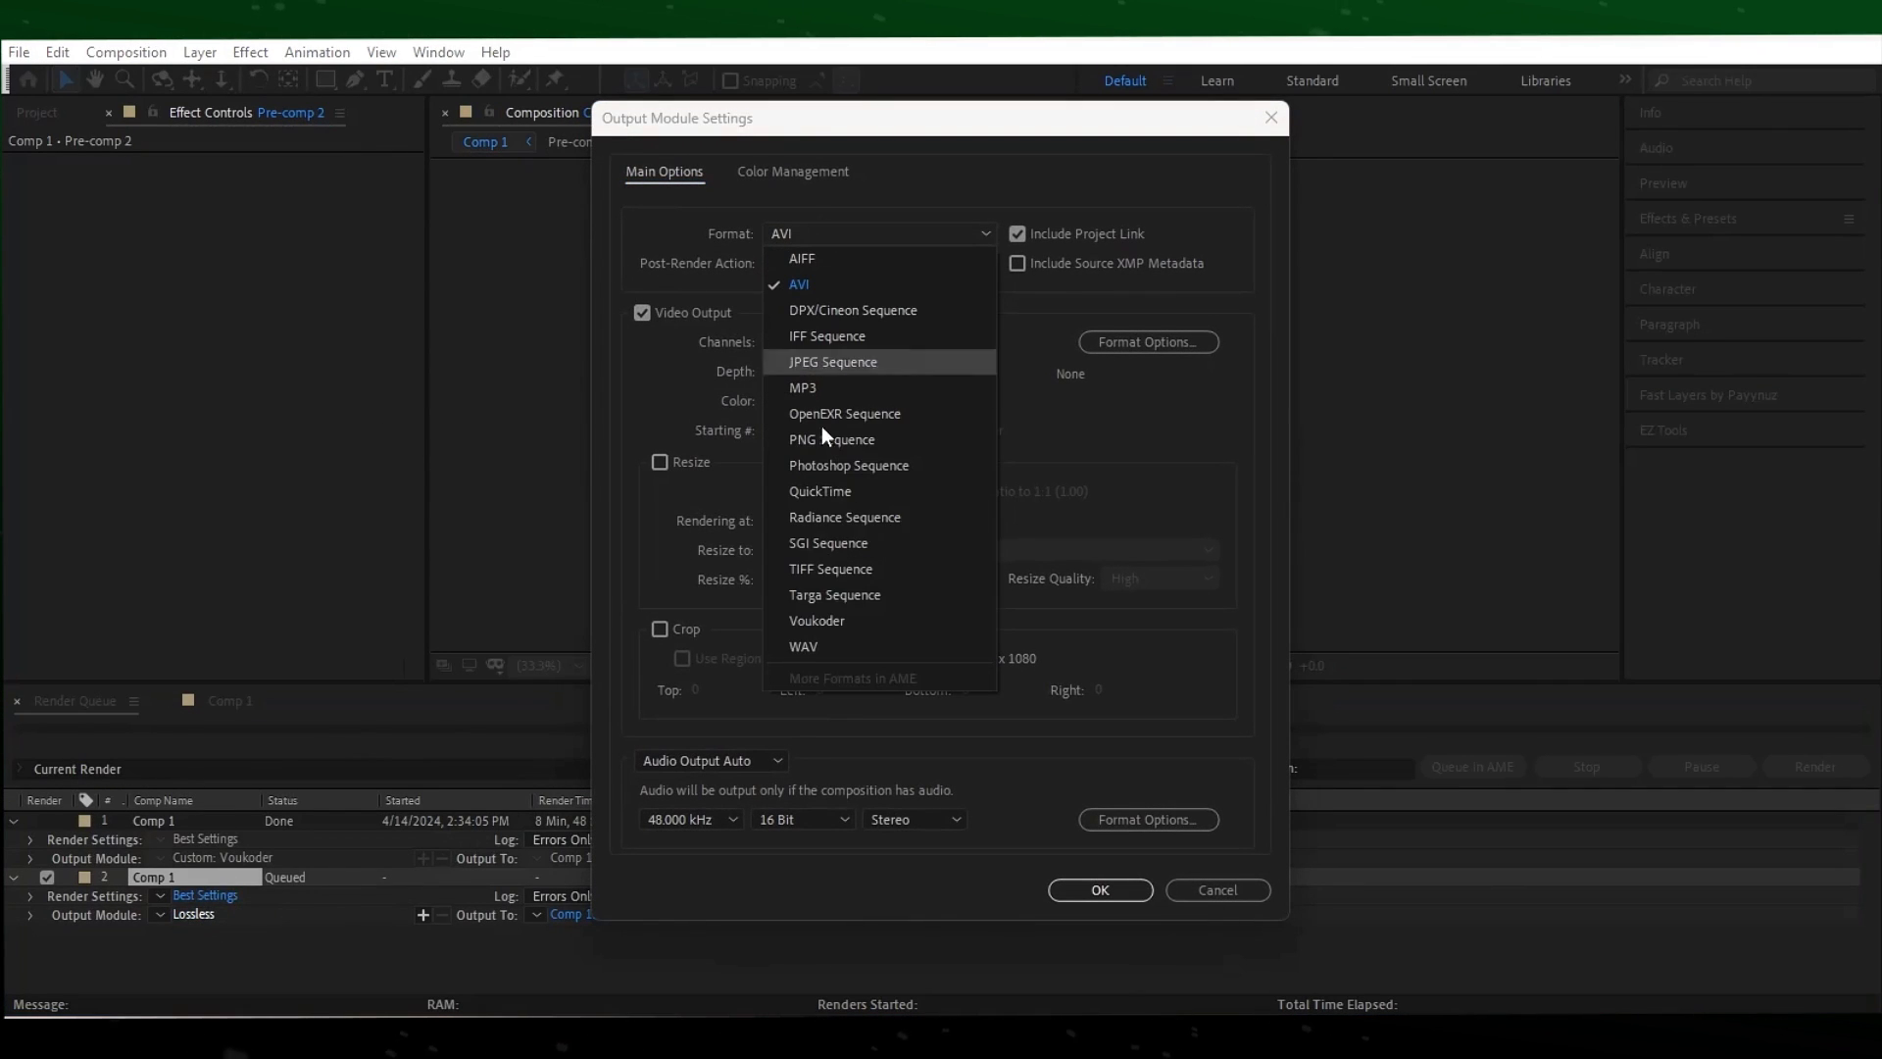
{"action": "left_click", "coordinate": [802, 619]}
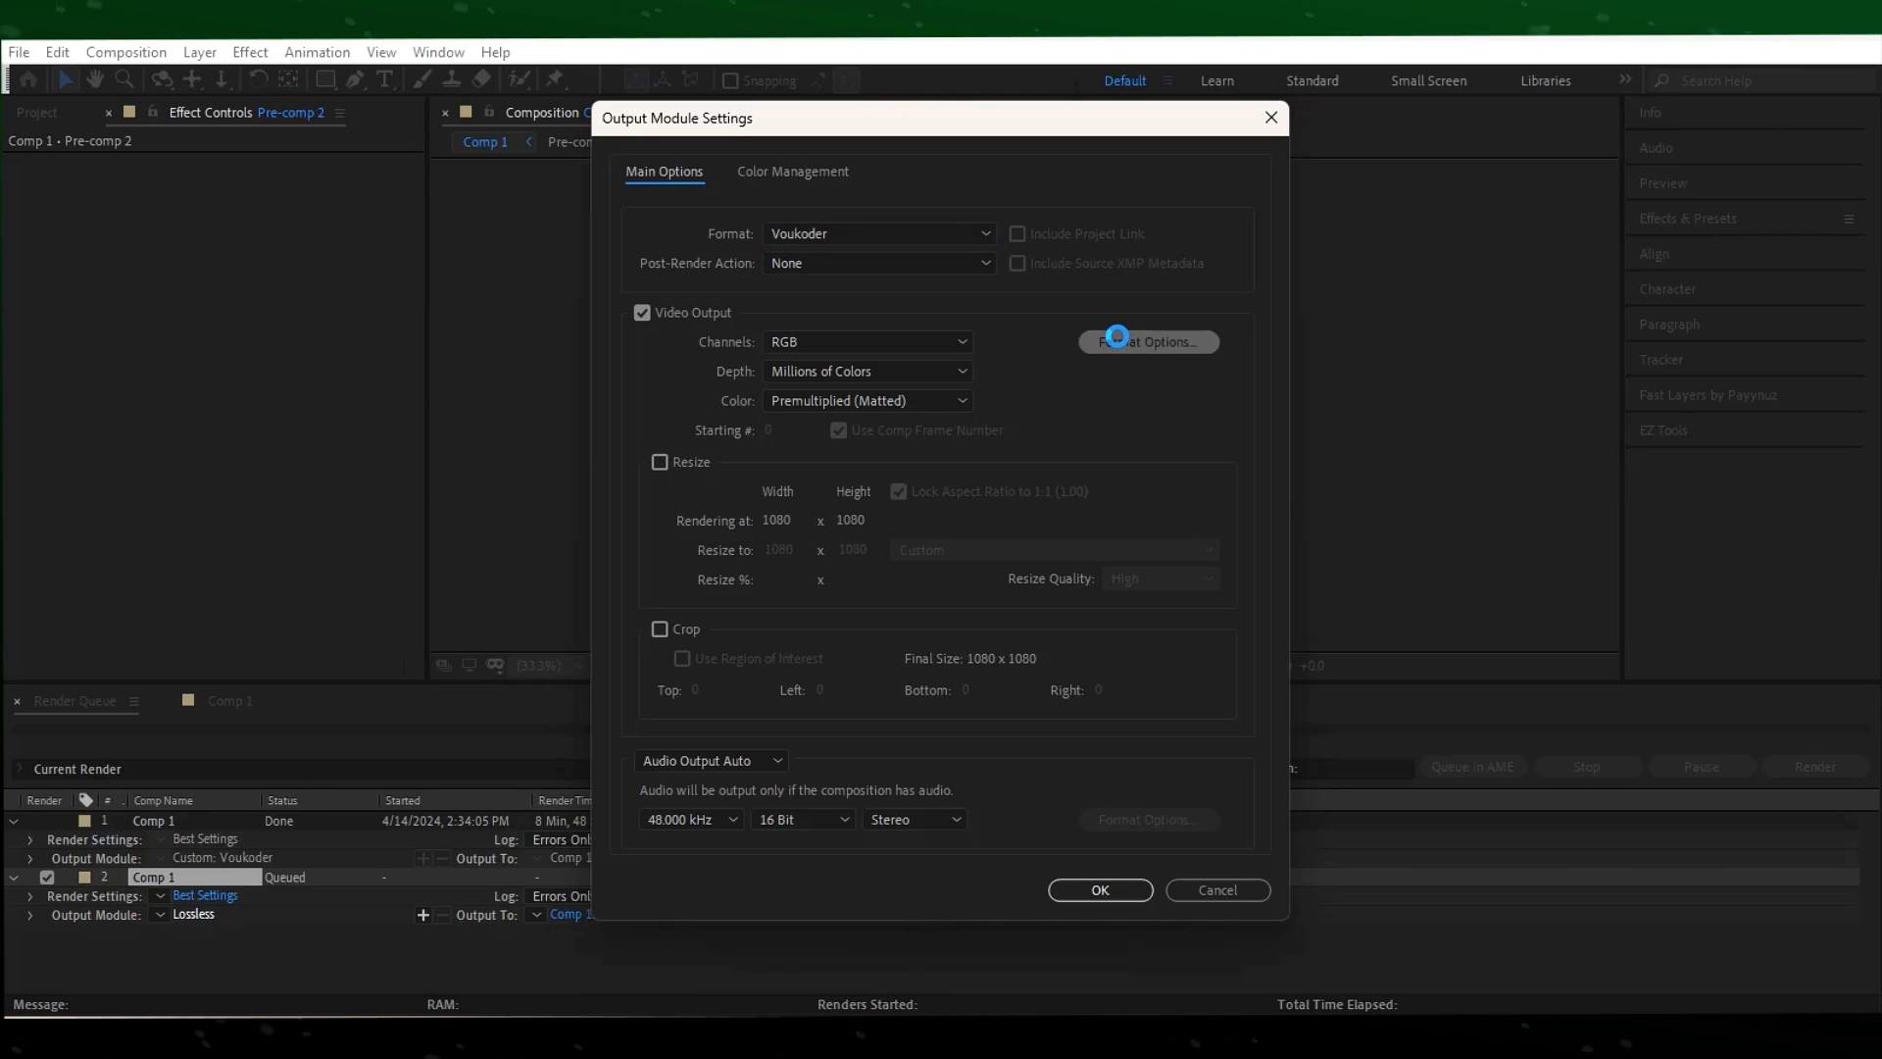
Apply Voukoder's "4:2:0 Lossless, 8bit projects" preset with the H.264 (x264) codec, confirm the output settings and start the render
{"action": "left_click", "coordinate": [1117, 338]}
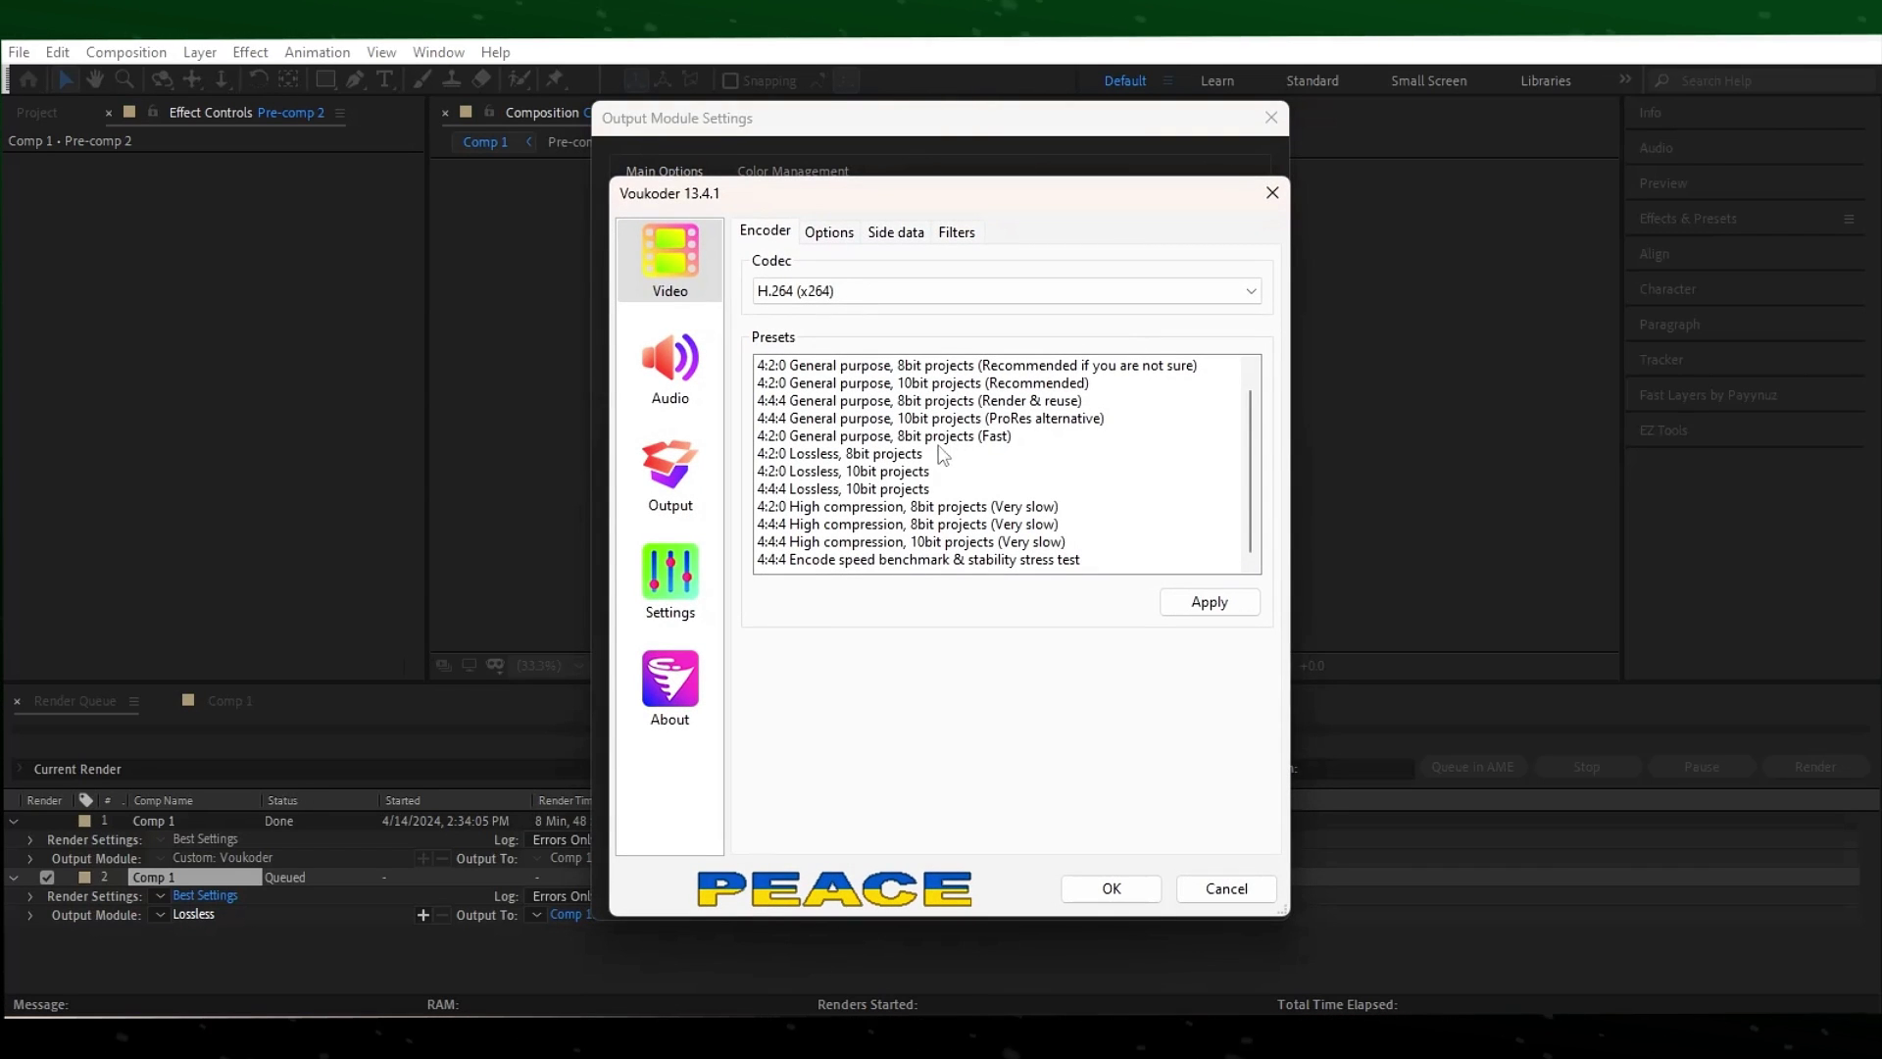
{"action": "left_click", "coordinate": [1209, 601]}
{"action": "left_click", "coordinate": [1084, 555]}
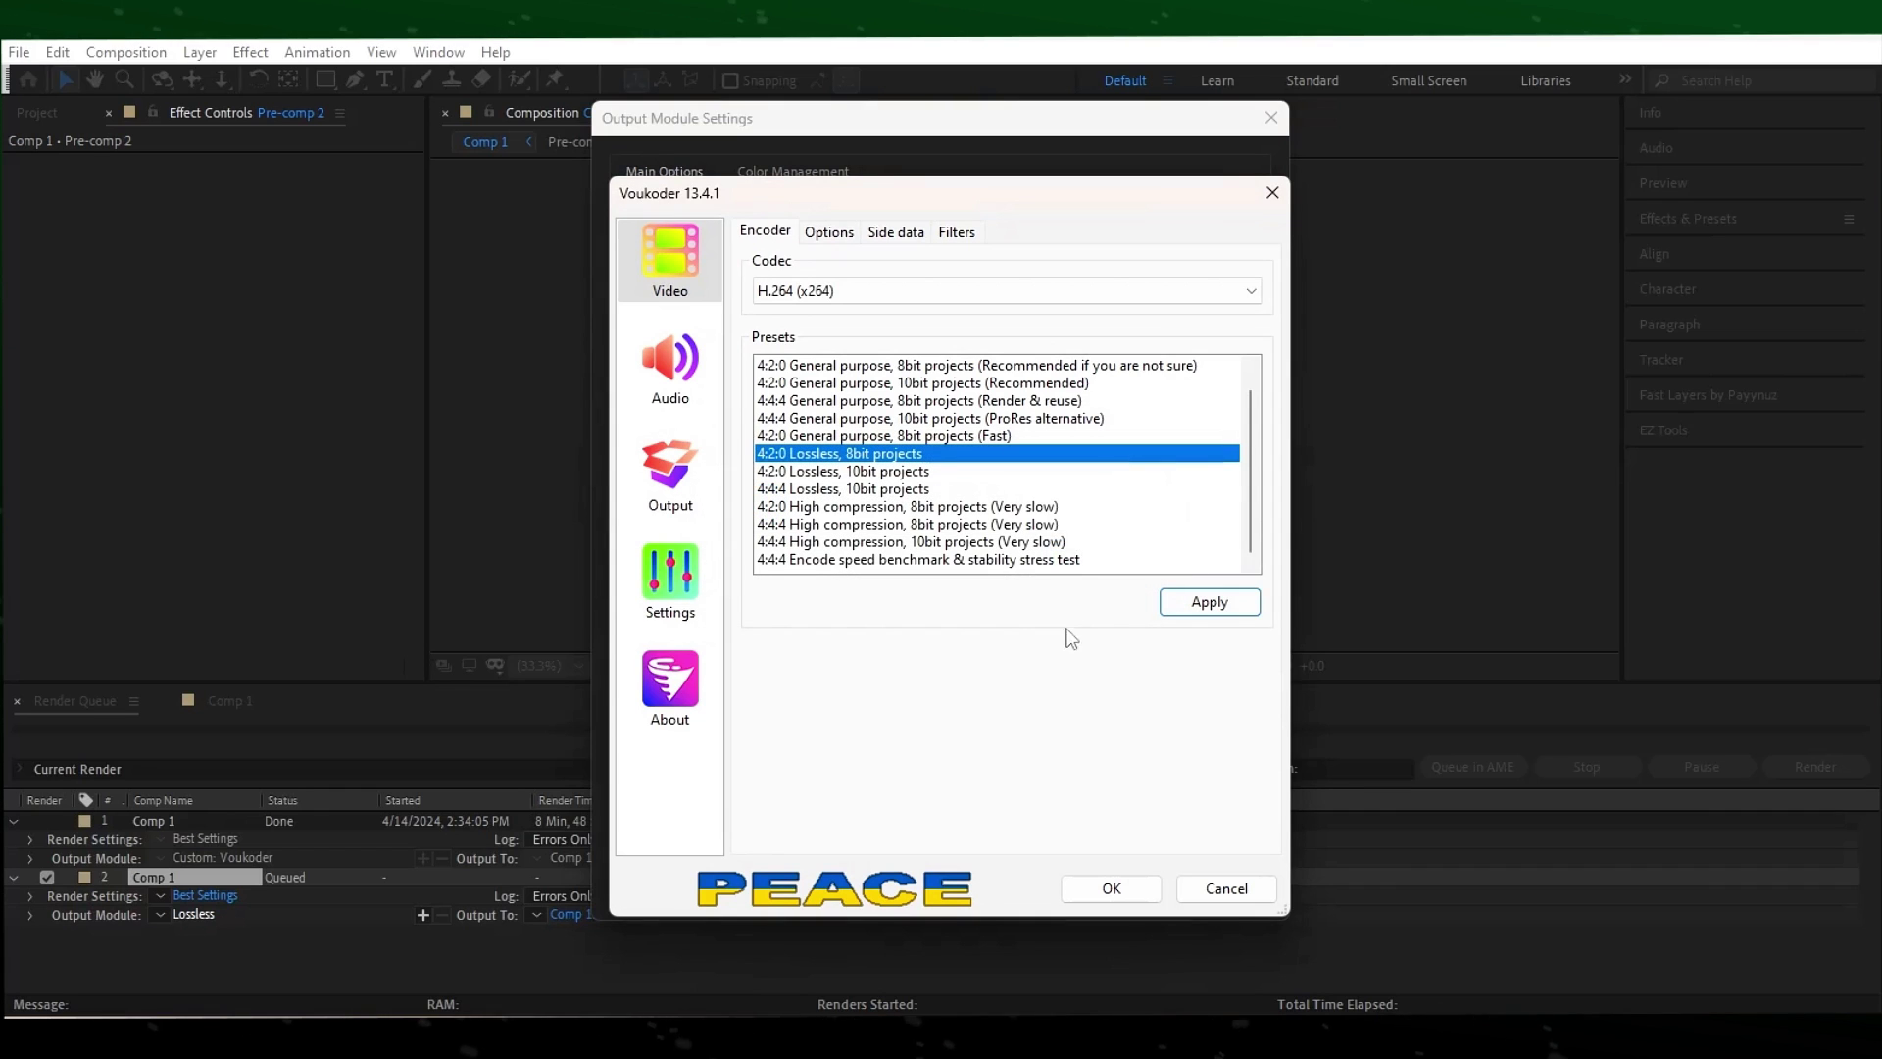
{"action": "left_click", "coordinate": [1088, 888]}
{"action": "left_click", "coordinate": [1109, 900]}
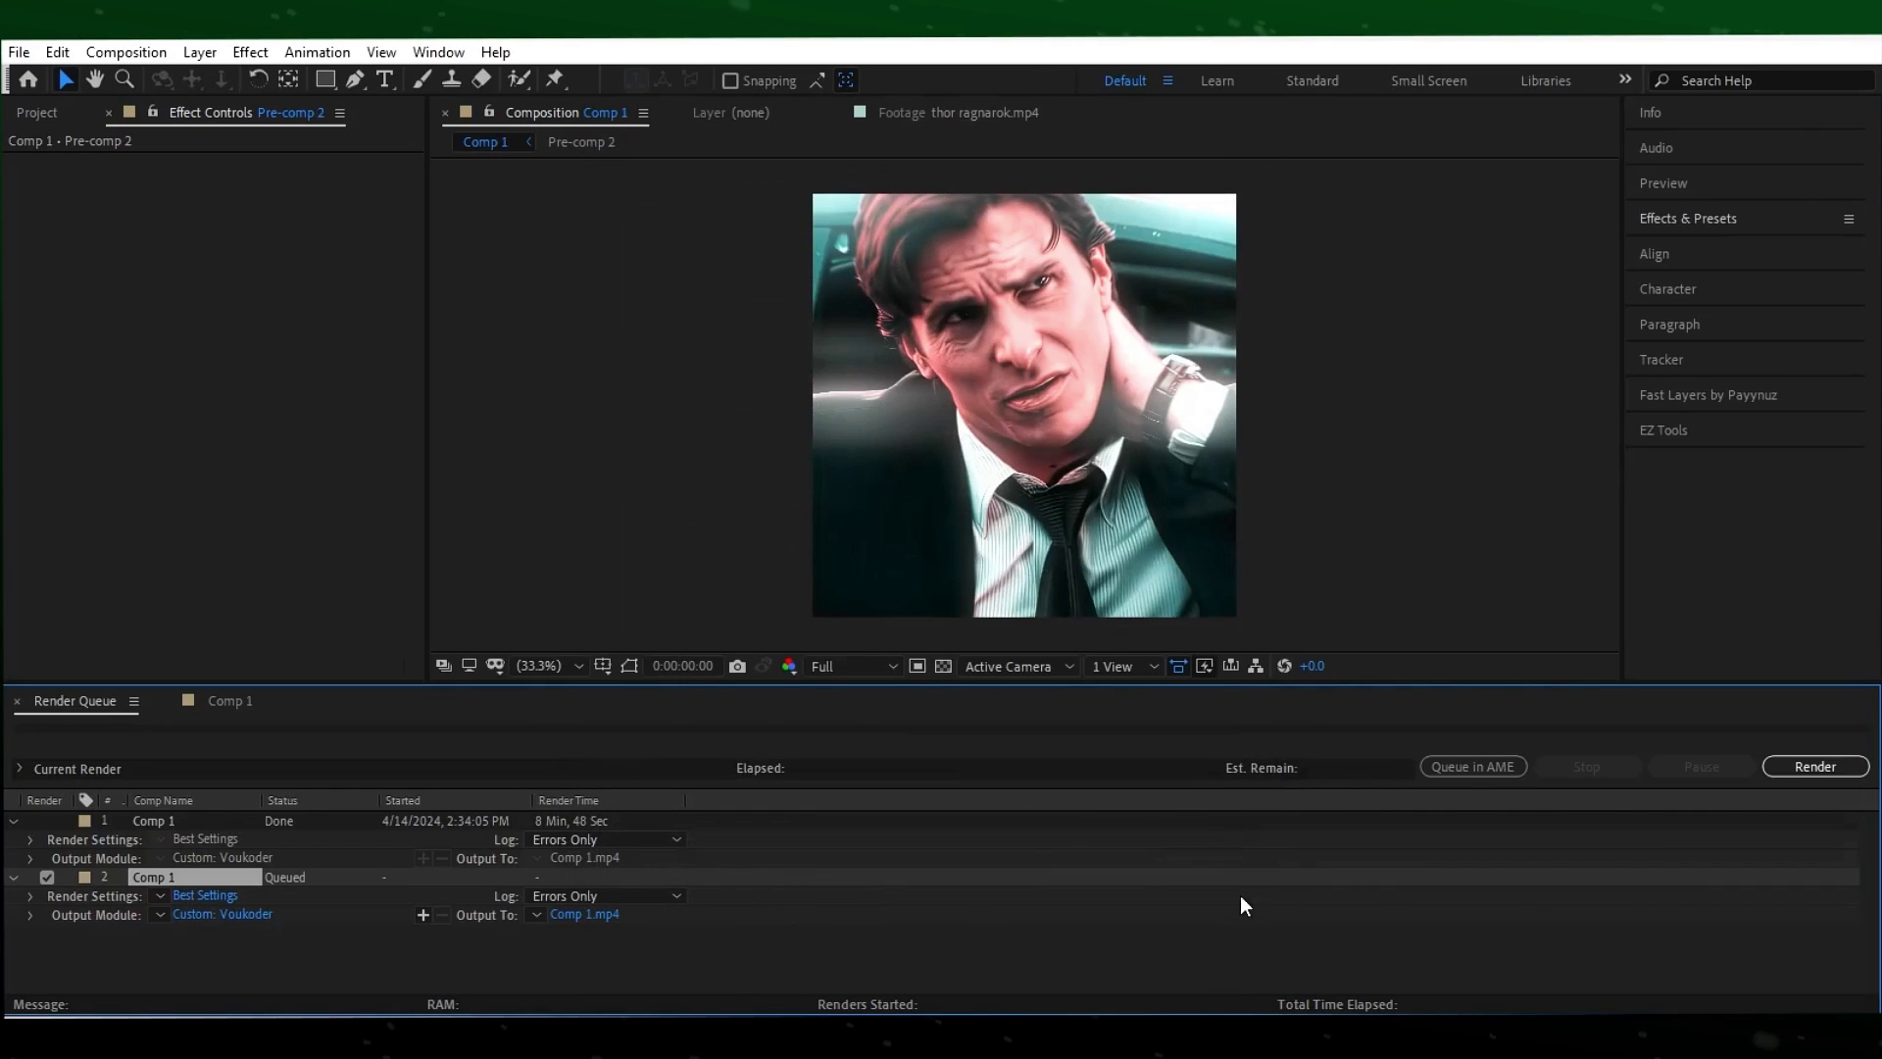
{"action": "left_click", "coordinate": [1803, 770]}
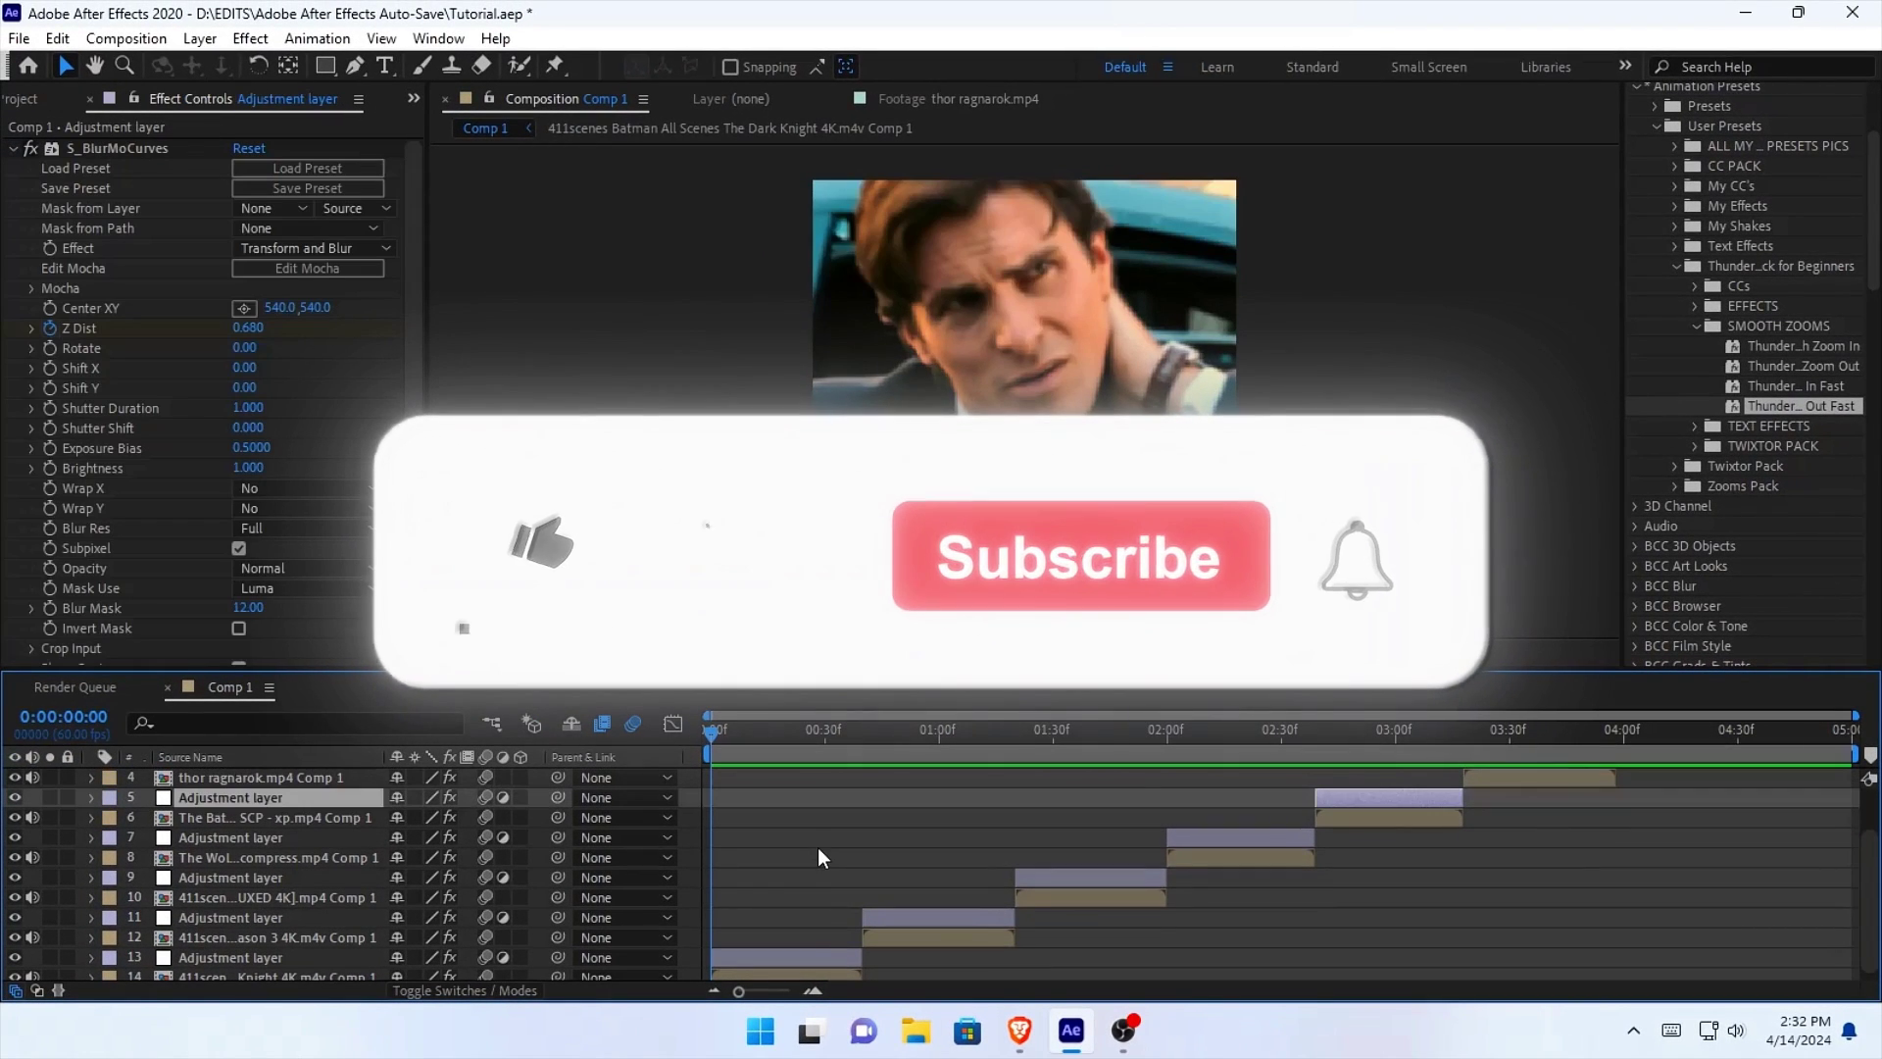
Play back the Comp 1 edit from the start of the timeline
{"action": "key", "text": "space"}
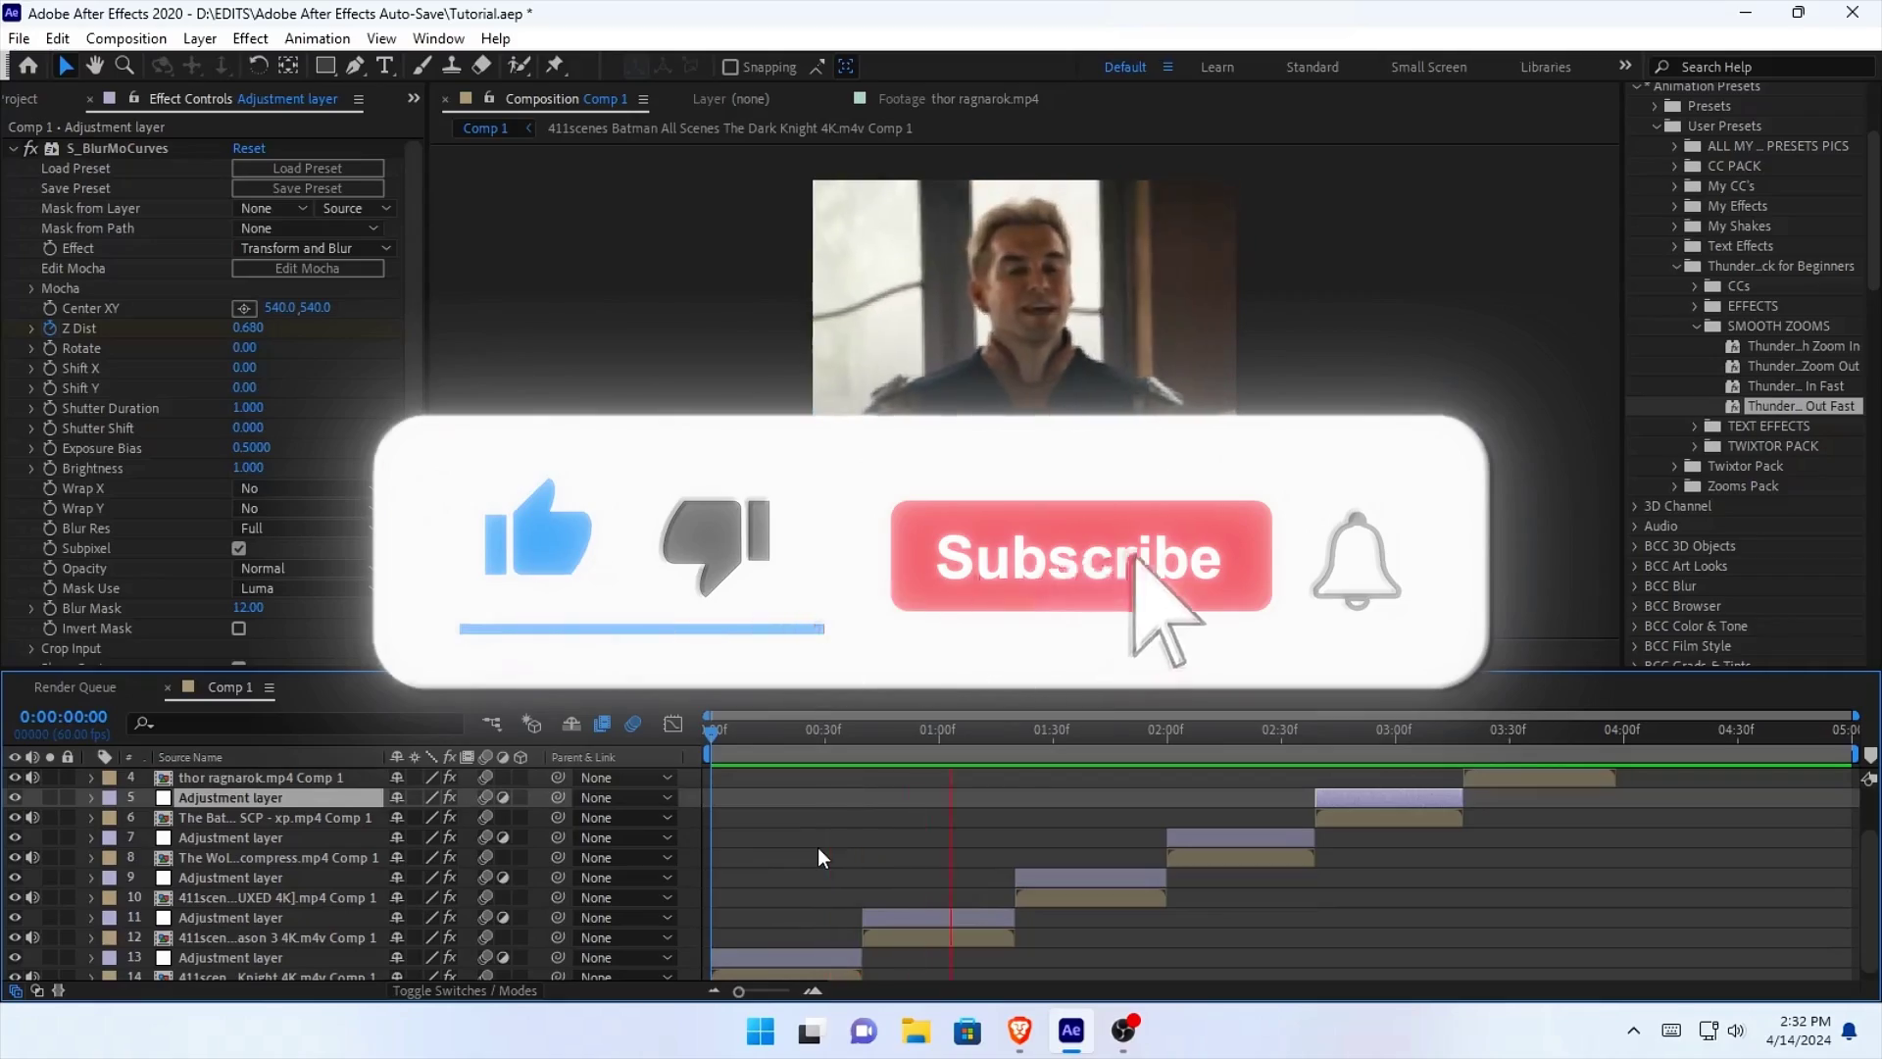